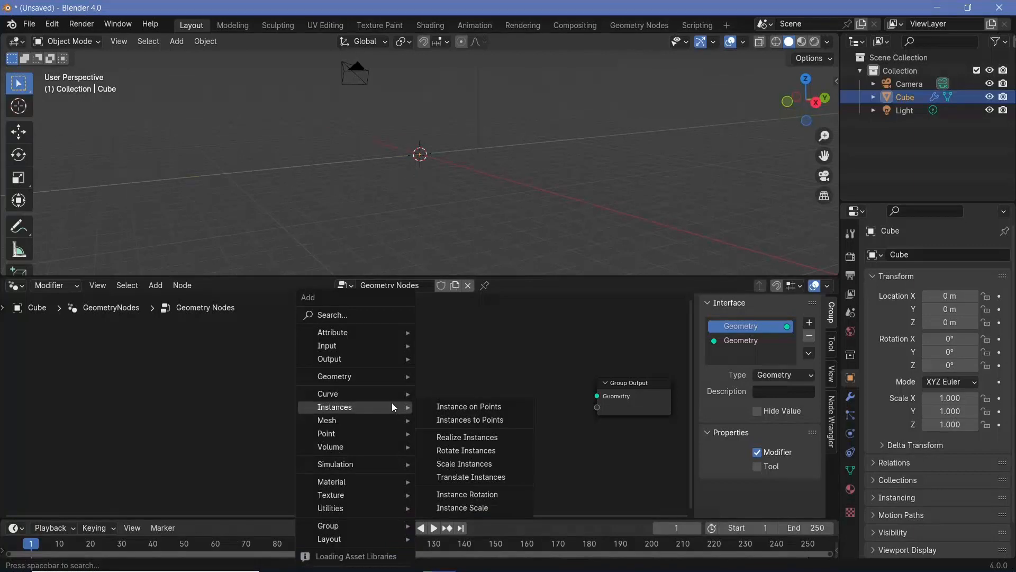
# Step: Add a Cube mesh primitive node and connect its Mesh output to the Group Output's Geometry input
pyautogui.write('cube')
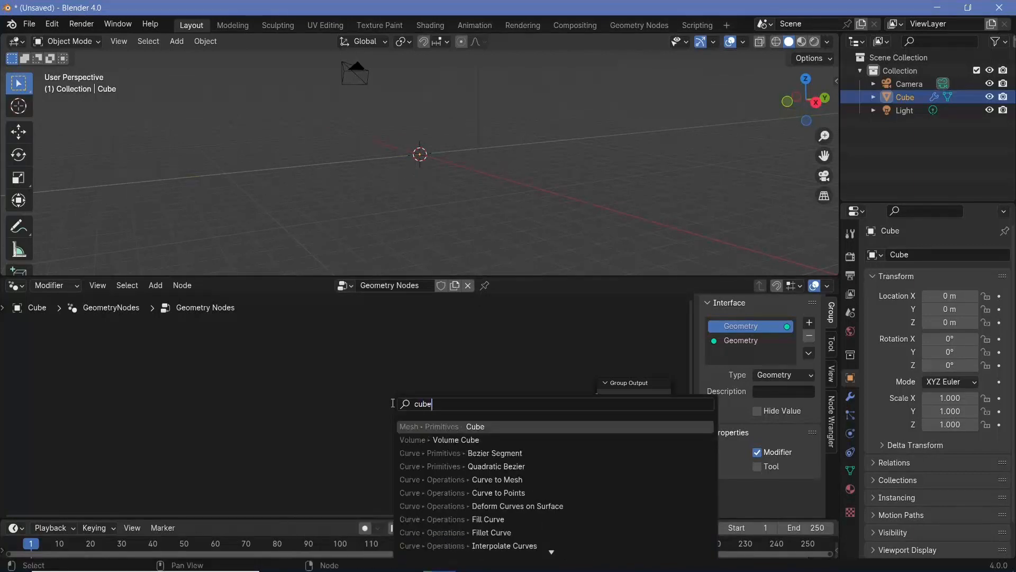
pyautogui.press('Return')
pyautogui.click(396, 407)
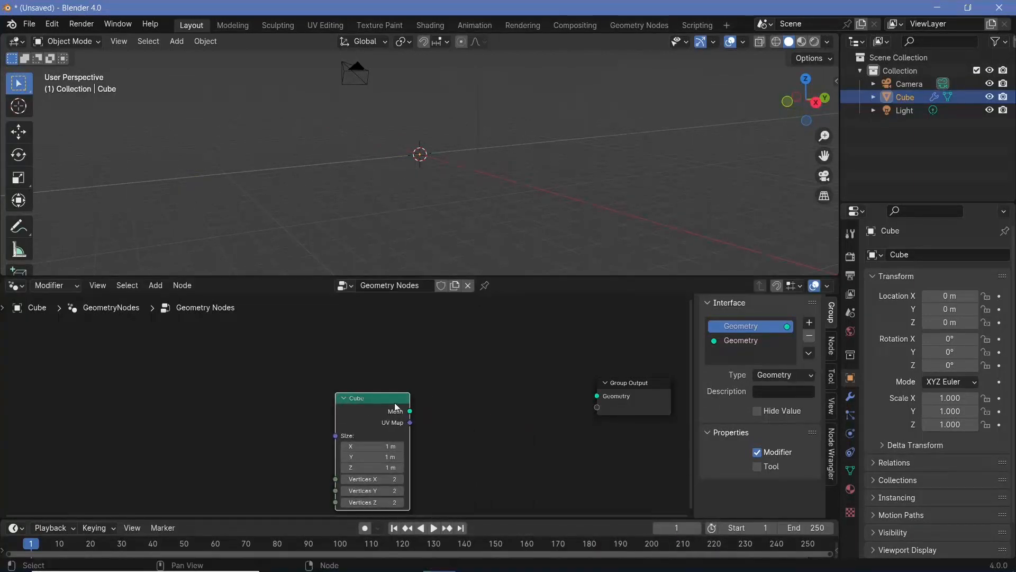
pyautogui.moveTo(411, 412); pyautogui.dragTo(598, 399)
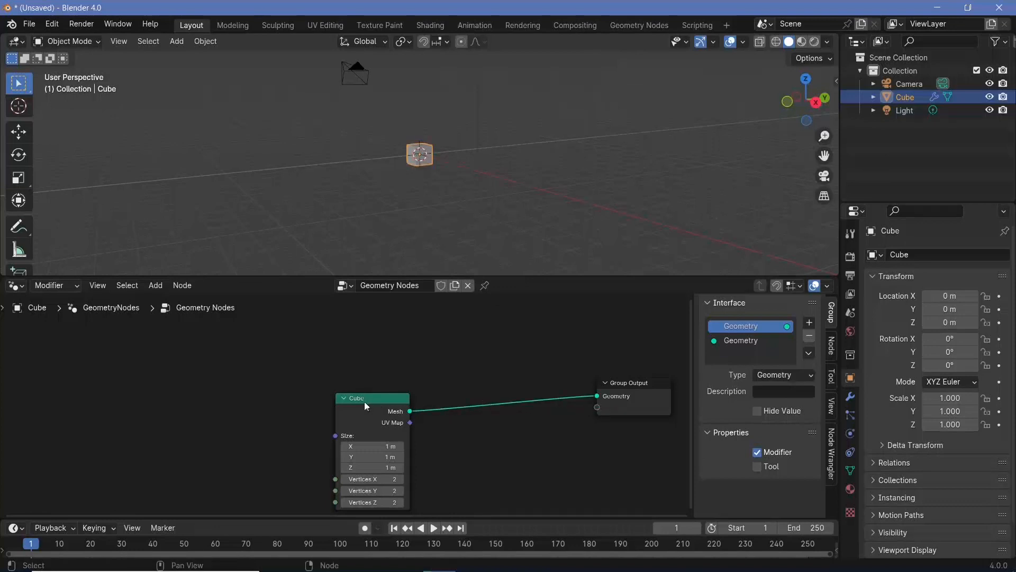
pyautogui.moveTo(361, 404); pyautogui.dragTo(245, 359)
# Step: Set the Cube node's size to 2 m in X, 10 m in Y and 2 m in Z
pyautogui.scroll(5, 336, 424)
pyautogui.moveTo(424, 402); pyautogui.dragTo(538, 392, button='middle')
pyautogui.scroll(5, 381, 418)
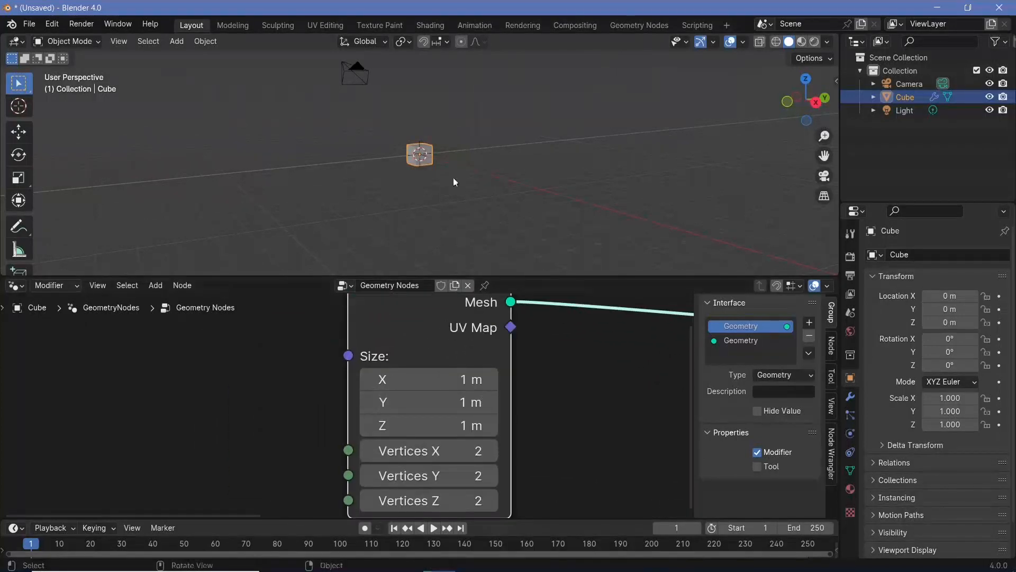
pyautogui.click(444, 403)
pyautogui.write('10')
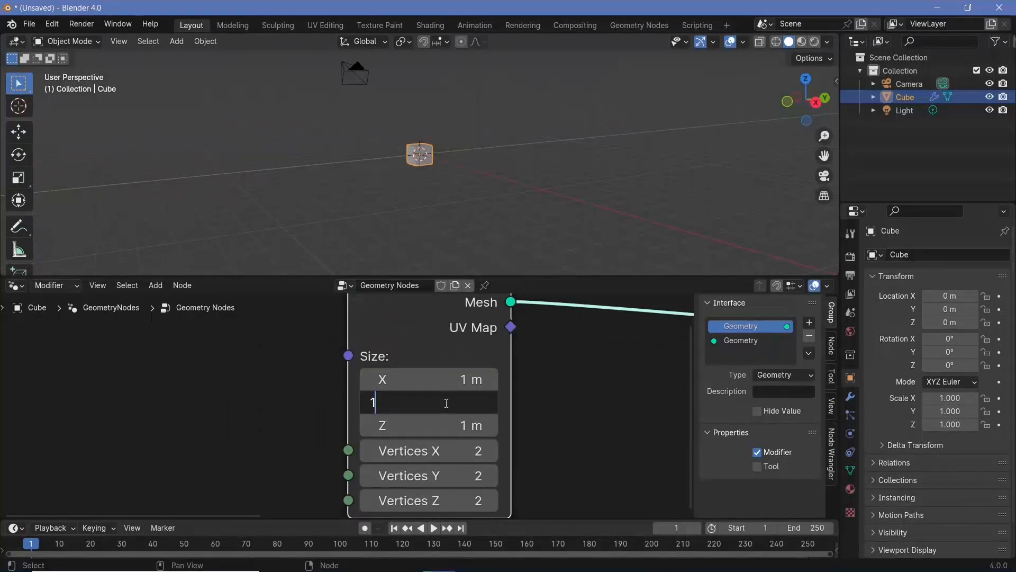
pyautogui.press('Return')
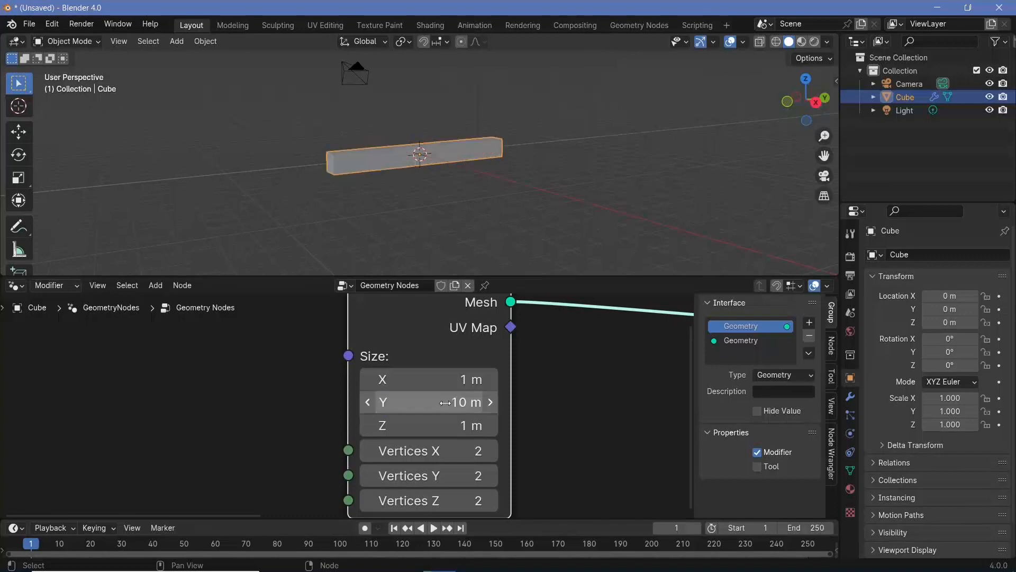
pyautogui.click(426, 384)
pyautogui.write('2')
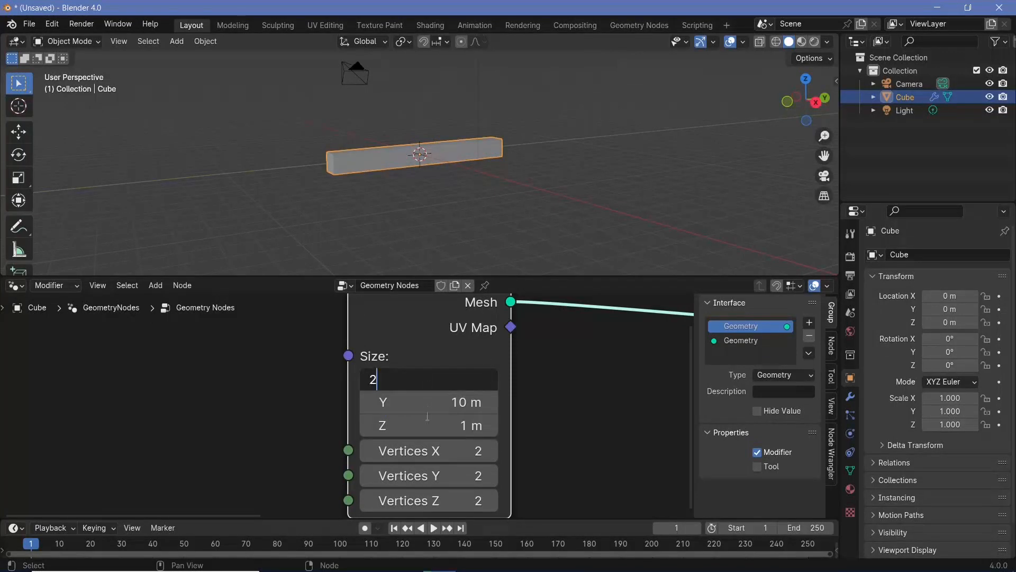
pyautogui.click(427, 416)
pyautogui.write('2')
pyautogui.press('Return')
# Step: Show the viewport in wireframe and set the Cube node's Vertices Y to 20
pyautogui.moveTo(402, 189); pyautogui.dragTo(278, 213, button='middle')
pyautogui.scroll(-2, 619, 408)
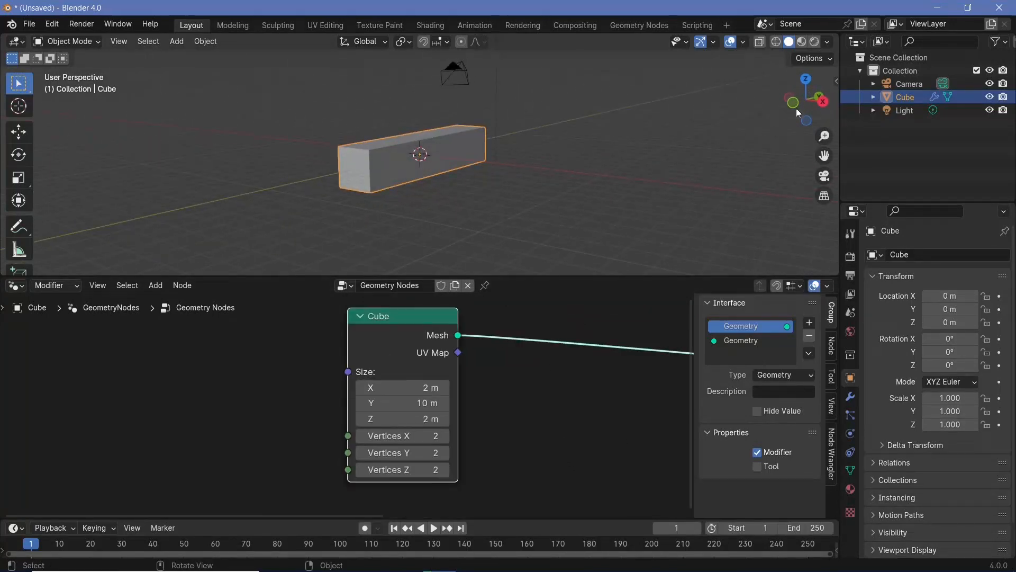
pyautogui.click(779, 43)
pyautogui.moveTo(582, 169)
pyautogui.mouseDown(button='middle')
pyautogui.moveTo(491, 208)
pyautogui.moveTo(418, 211)
pyautogui.mouseUp(button='middle')
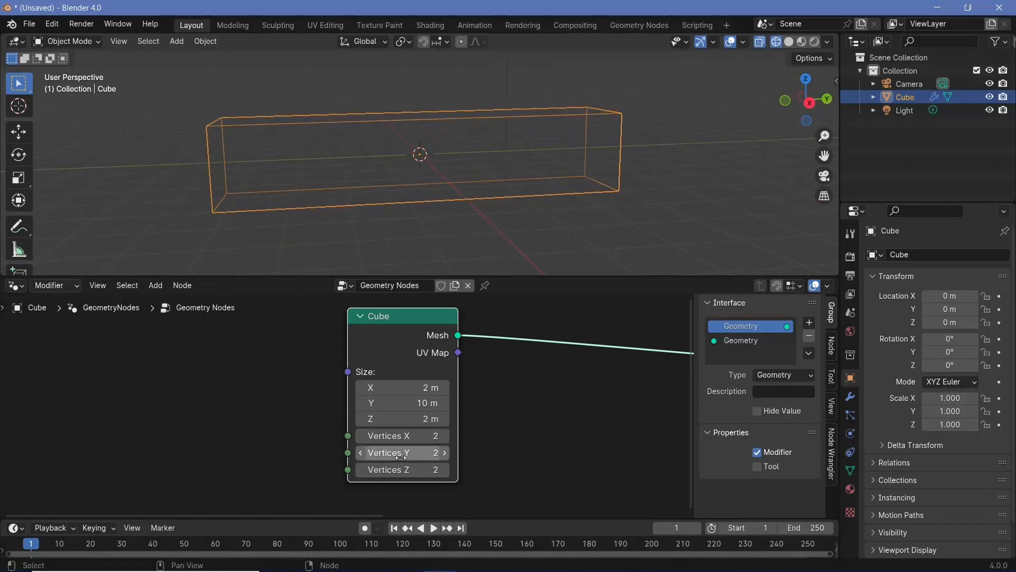
pyautogui.moveTo(399, 453); pyautogui.dragTo(456, 452)
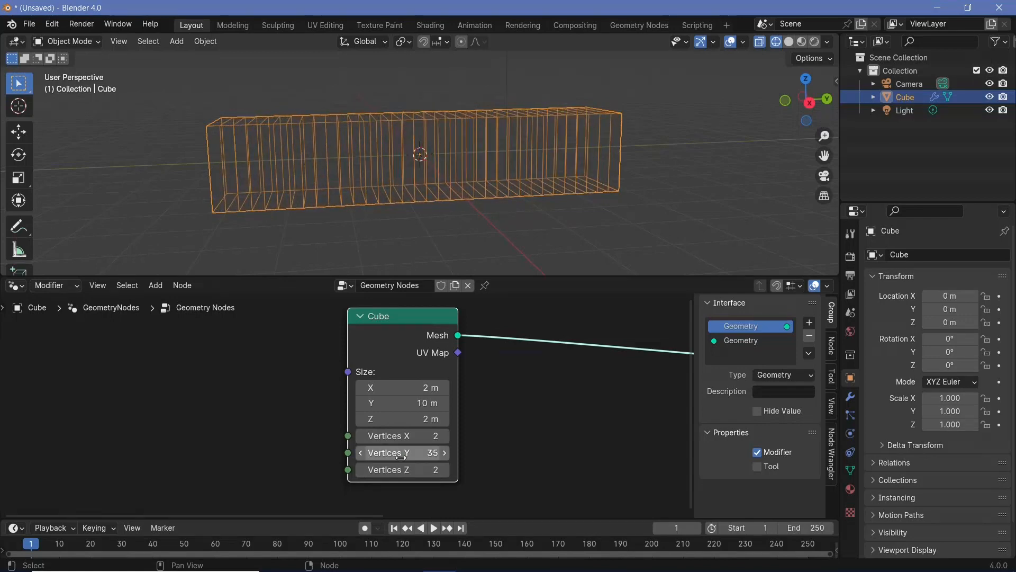
pyautogui.click(402, 458)
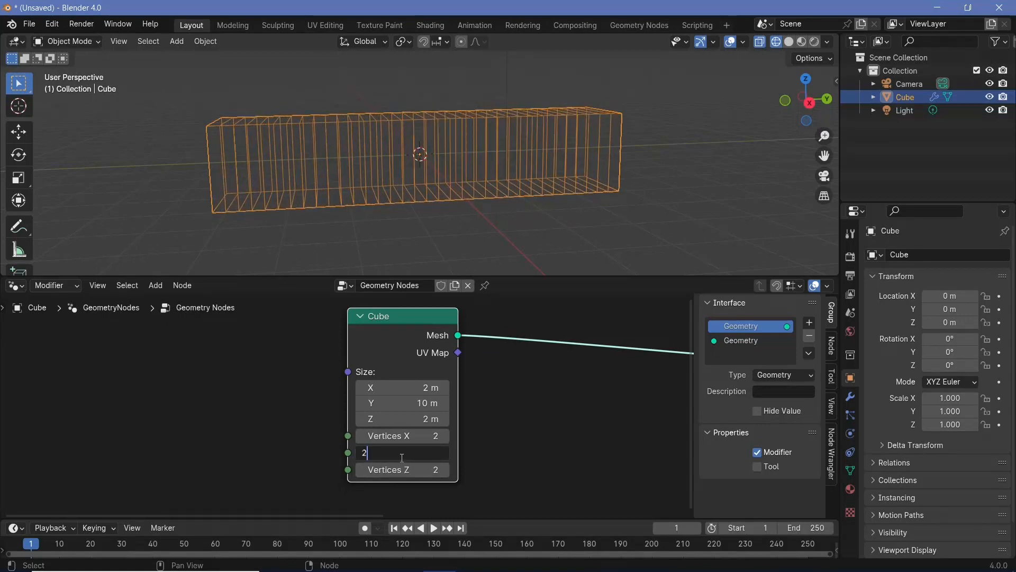
pyautogui.press('Return')
# Step: Raise the Cube node's Vertices Z to 5
pyautogui.moveTo(566, 255); pyautogui.dragTo(553, 197, button='middle')
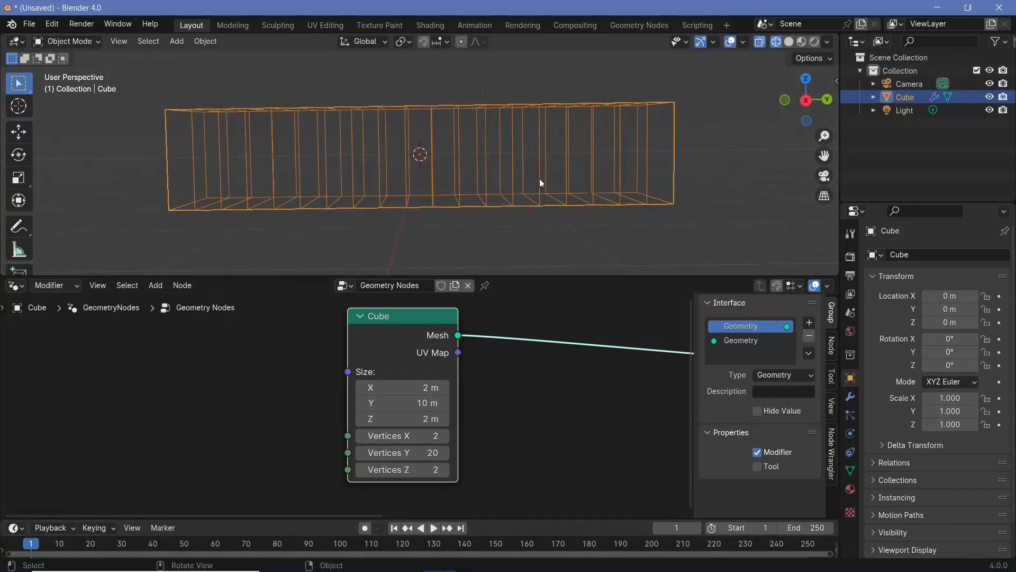
pyautogui.moveTo(418, 469)
pyautogui.mouseDown()
pyautogui.moveTo(454, 469)
pyautogui.moveTo(417, 469)
pyautogui.mouseUp()
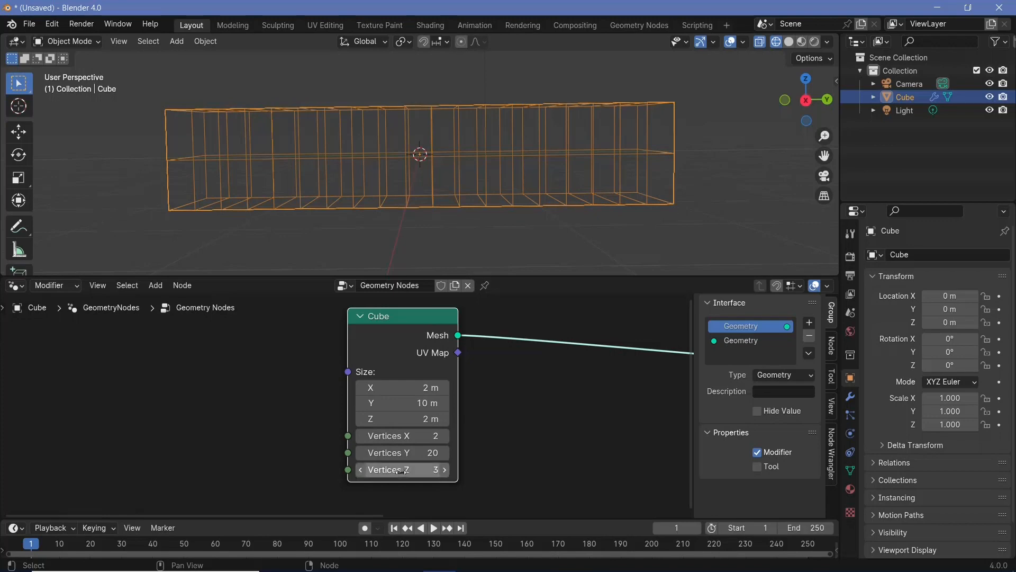
pyautogui.click(444, 469)
pyautogui.click(445, 469)
# Step: Insert a Delete Geometry node on the link between the Cube and Group Output nodes
pyautogui.moveTo(603, 227)
pyautogui.mouseDown(button='middle')
pyautogui.moveTo(624, 207)
pyautogui.moveTo(684, 213)
pyautogui.moveTo(663, 233)
pyautogui.moveTo(591, 206)
pyautogui.moveTo(608, 204)
pyautogui.moveTo(630, 225)
pyautogui.moveTo(620, 218)
pyautogui.mouseUp(button='middle')
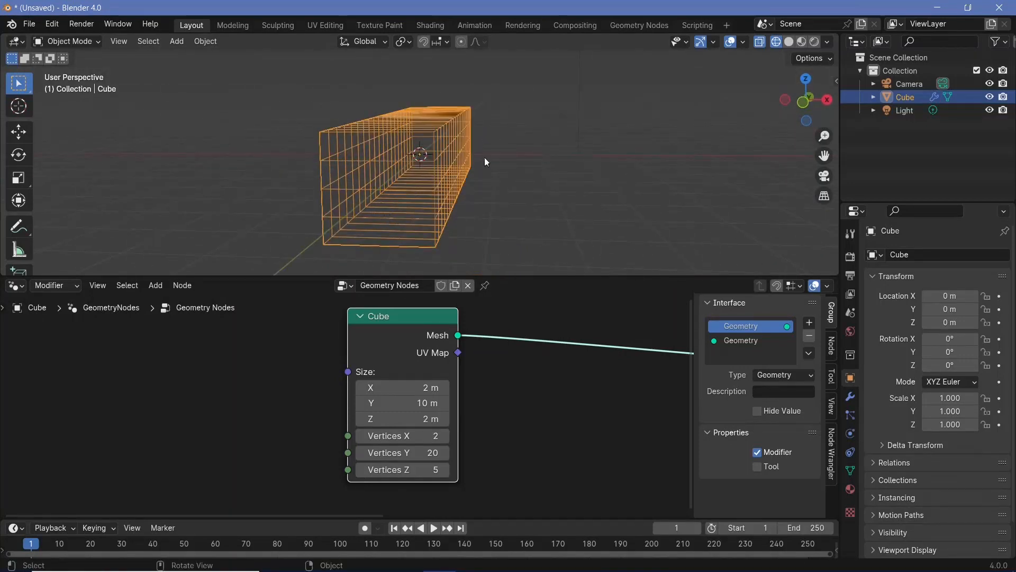
pyautogui.moveTo(486, 161); pyautogui.dragTo(629, 183, button='middle')
pyautogui.moveTo(354, 200); pyautogui.dragTo(565, 169, button='middle')
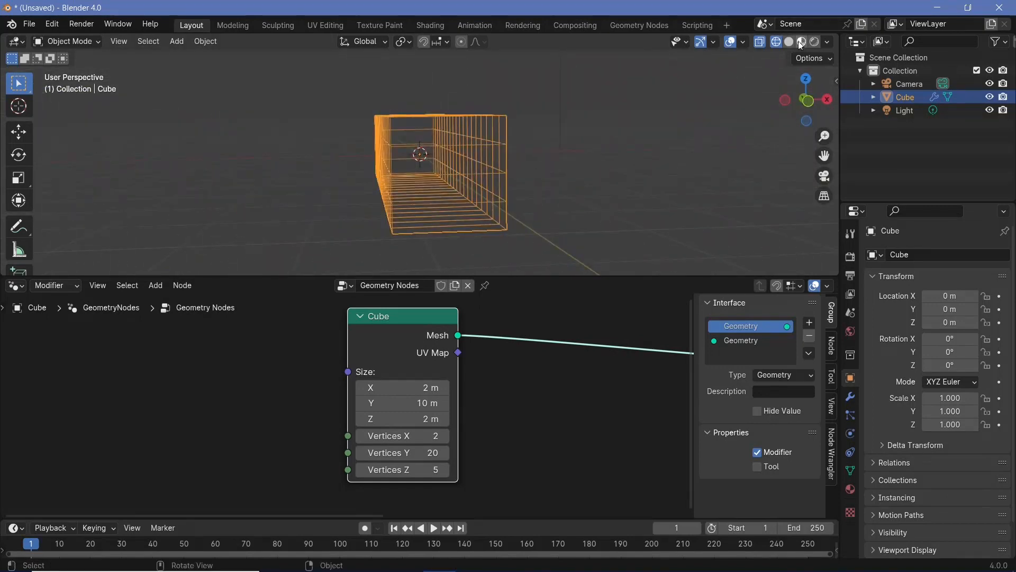
pyautogui.moveTo(624, 157); pyautogui.dragTo(584, 180, button='middle')
pyautogui.scroll(-3, 502, 368)
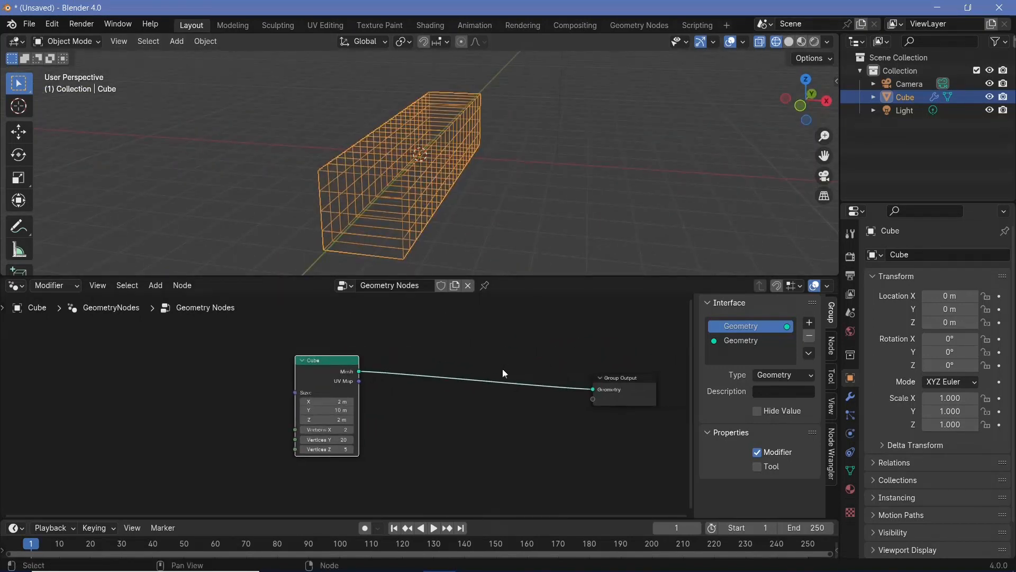
pyautogui.hotkey('shift', 'a')
pyautogui.write('de')
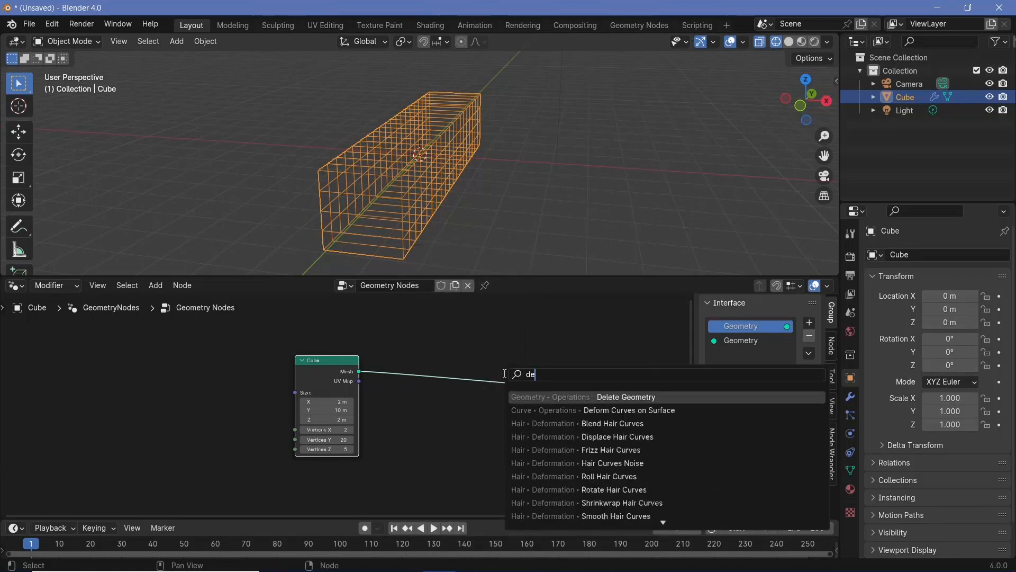
pyautogui.write('lete')
pyautogui.click(622, 397)
pyautogui.click(483, 368)
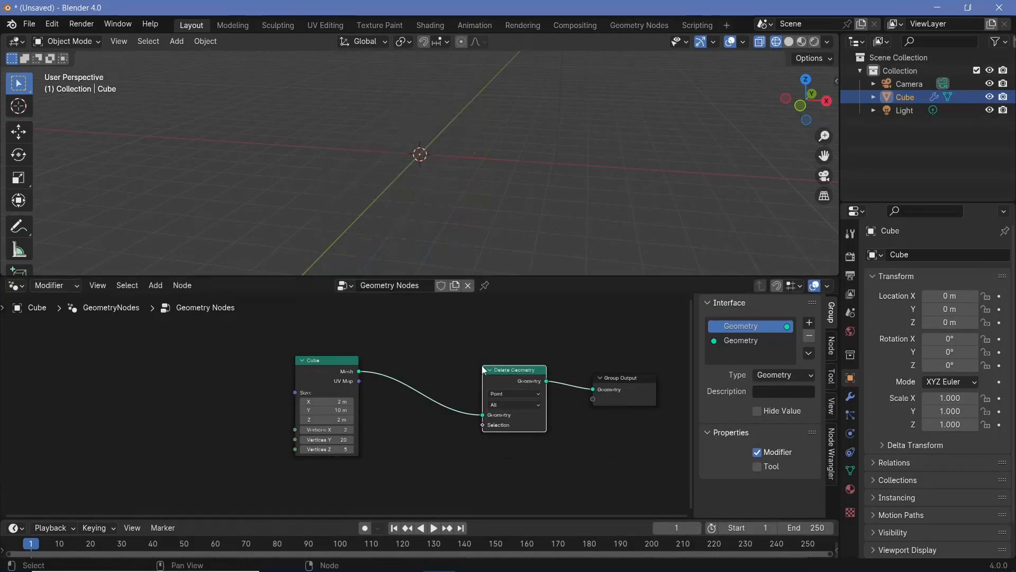
# Step: Add a Normal node below the Cube node
pyautogui.moveTo(493, 156); pyautogui.dragTo(340, 200, button='middle')
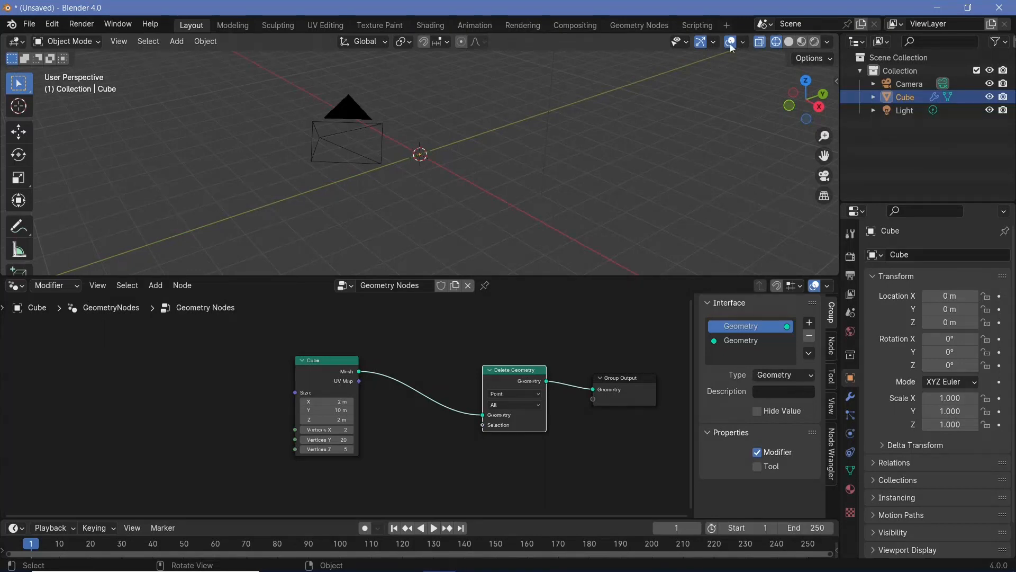
pyautogui.moveTo(386, 420); pyautogui.dragTo(478, 371, button='middle')
pyautogui.scroll(2, 484, 399)
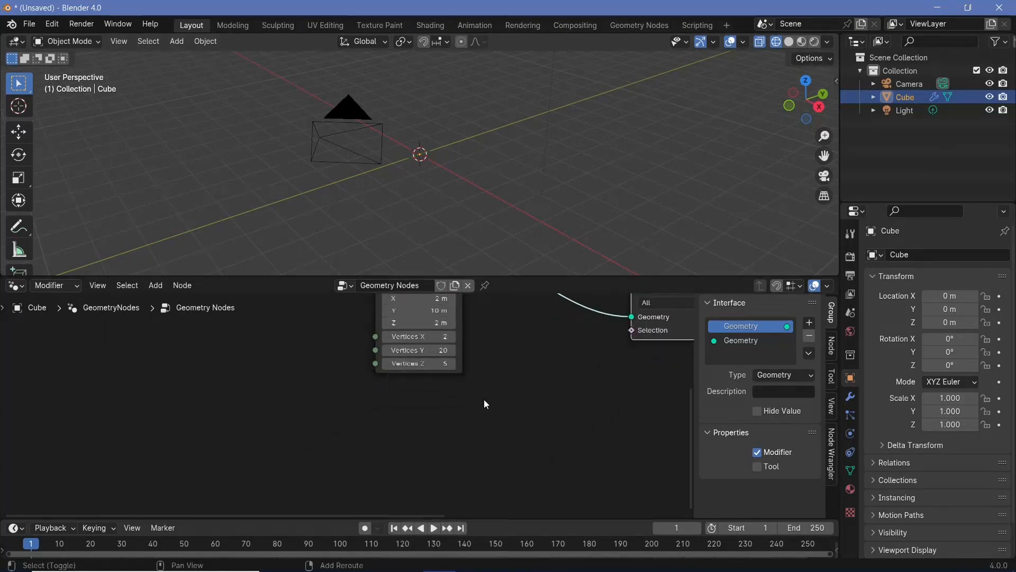
pyautogui.hotkey('shift', 'a')
pyautogui.moveTo(483, 399)
pyautogui.write('nor')
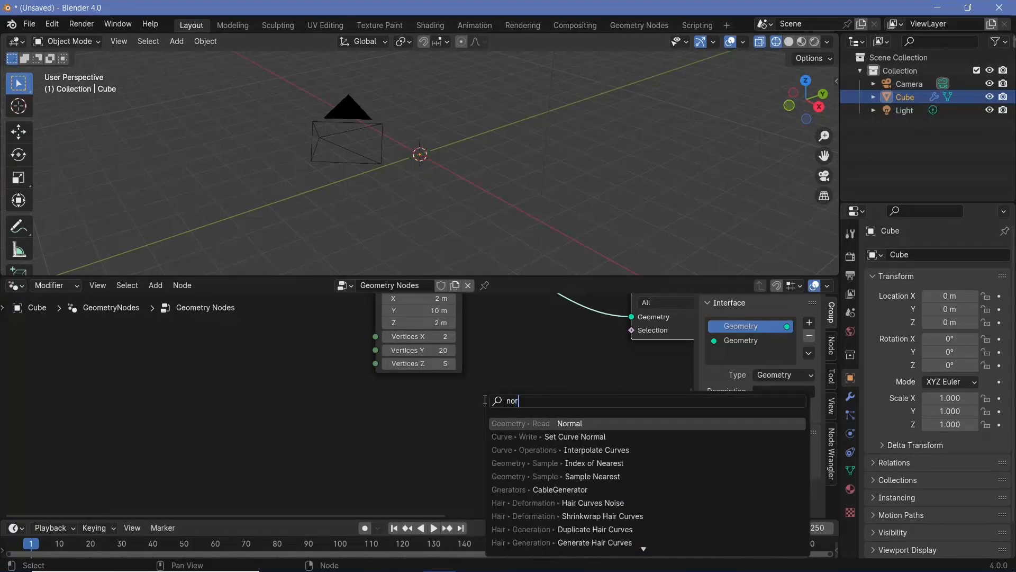
pyautogui.press('Return')
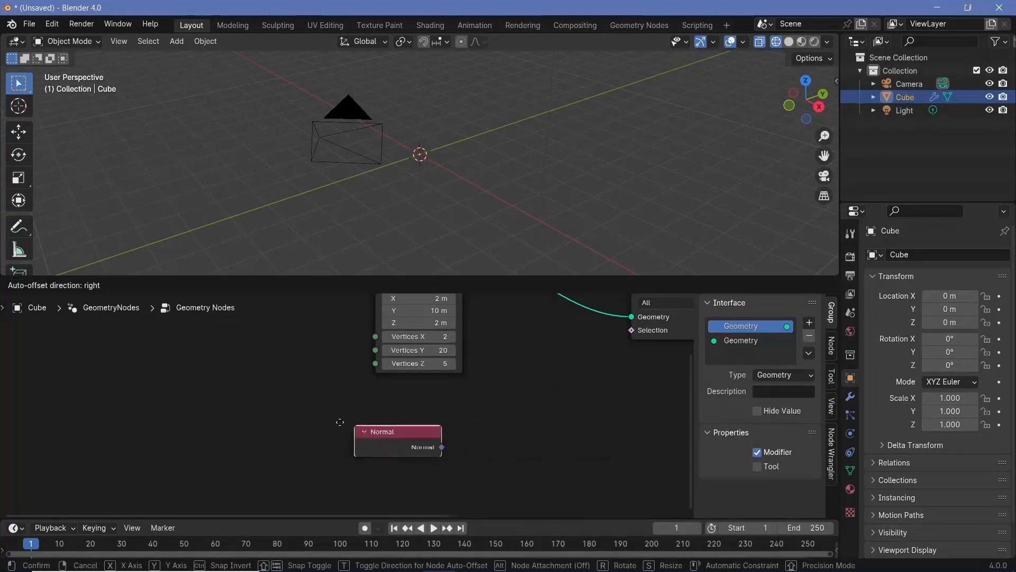
pyautogui.click(307, 416)
# Step: Add a Vector Math node beside the Normal node and set its operation to Dot Product
pyautogui.hotkey('shift', 'a')
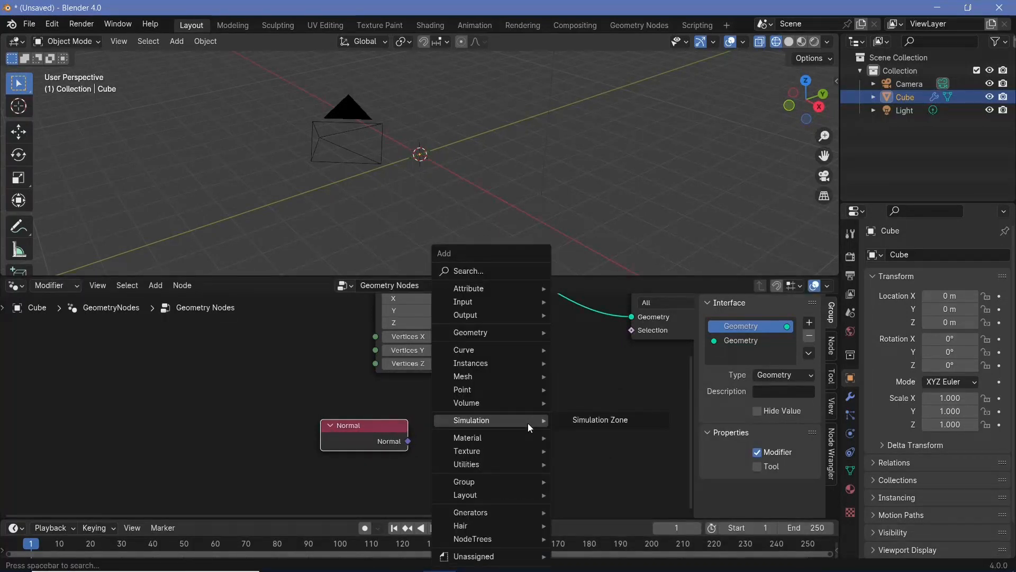
pyautogui.write('vector ma')
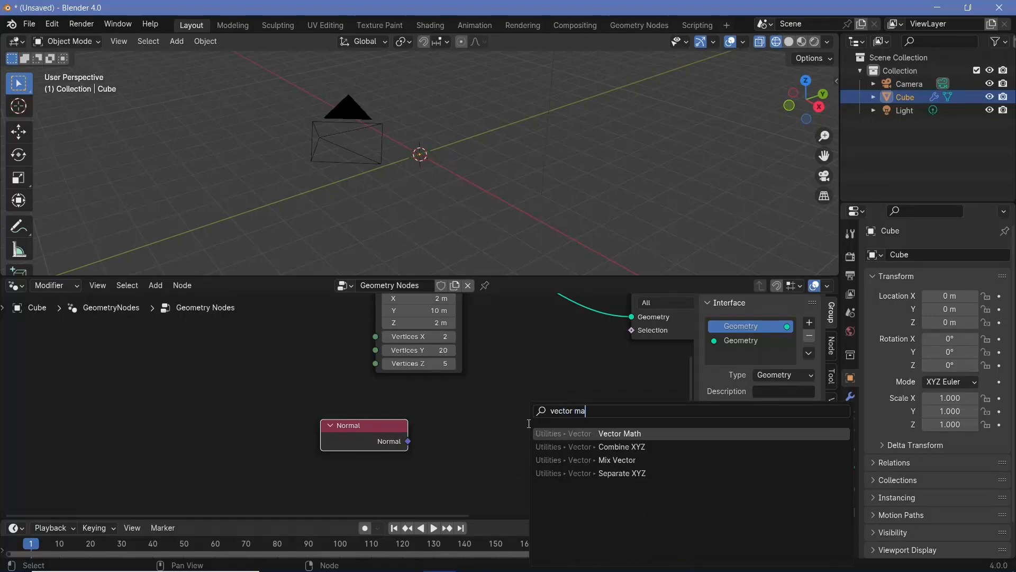
pyautogui.press('Return')
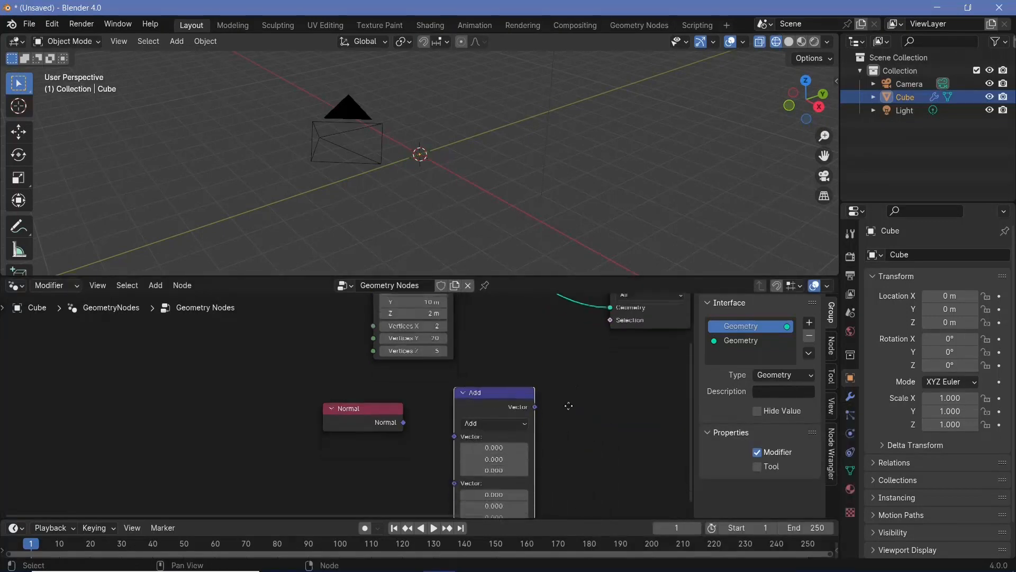
pyautogui.click(564, 366)
pyautogui.click(558, 340)
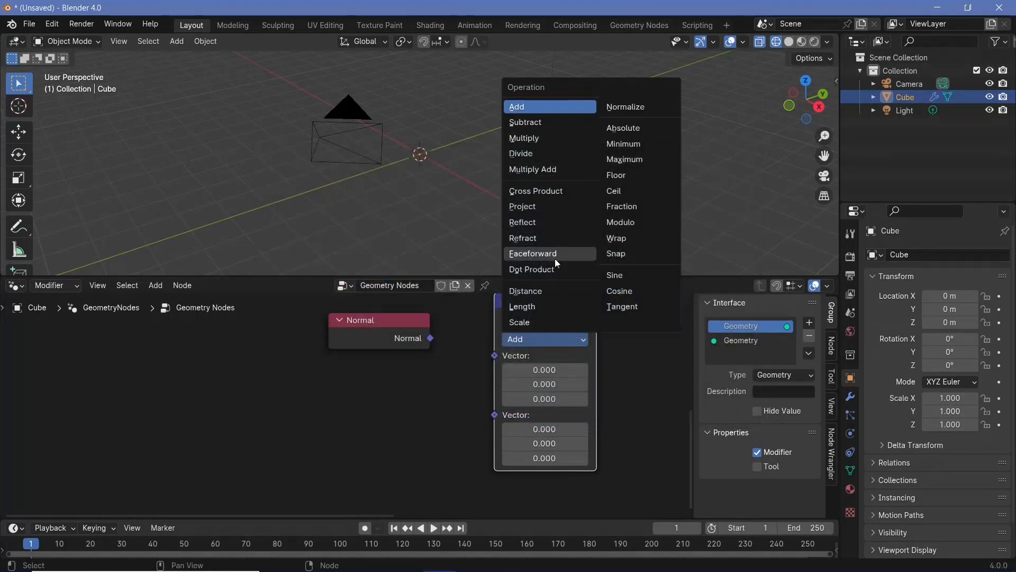
pyautogui.click(555, 258)
# Step: Connect the Normal output to the Dot Product's first vector and set the second vector's Y component to 1
pyautogui.moveTo(428, 350); pyautogui.dragTo(408, 356, button='middle')
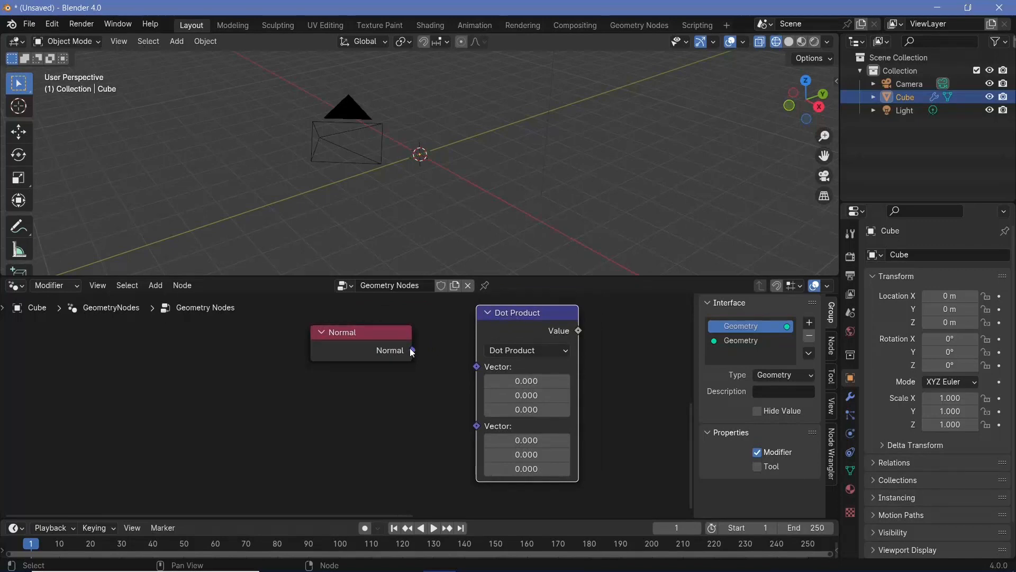
pyautogui.moveTo(411, 349); pyautogui.dragTo(476, 366)
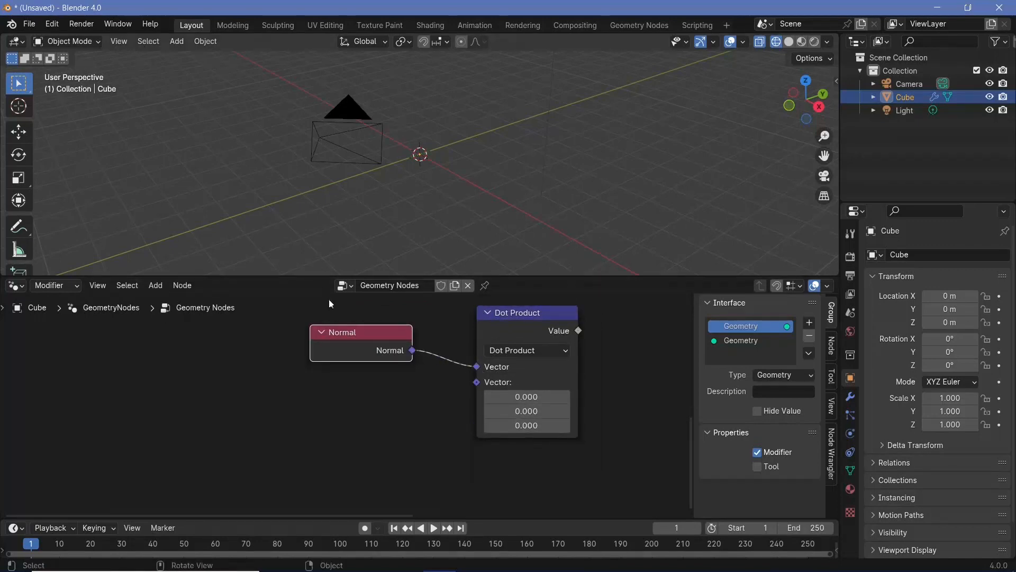
pyautogui.click(524, 416)
pyautogui.press('Return')
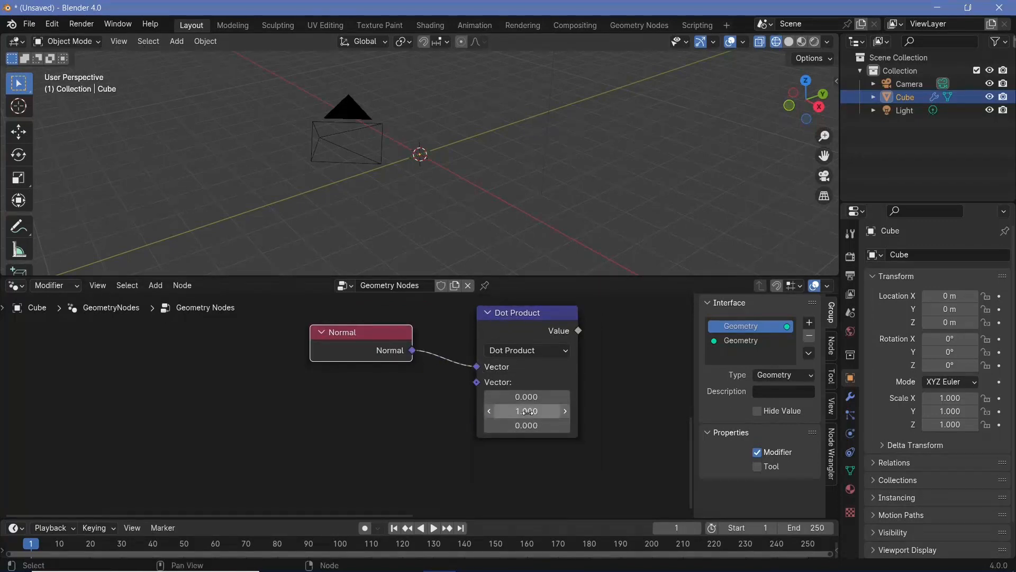
# Step: Add a Math node set to Absolute and feed the Dot Product's value into it
pyautogui.scroll(-1, 512, 333)
pyautogui.moveTo(512, 333); pyautogui.dragTo(473, 352, button='middle')
pyautogui.moveTo(472, 352); pyautogui.dragTo(450, 364)
pyautogui.hotkey('shift', 'a')
pyautogui.write('math')
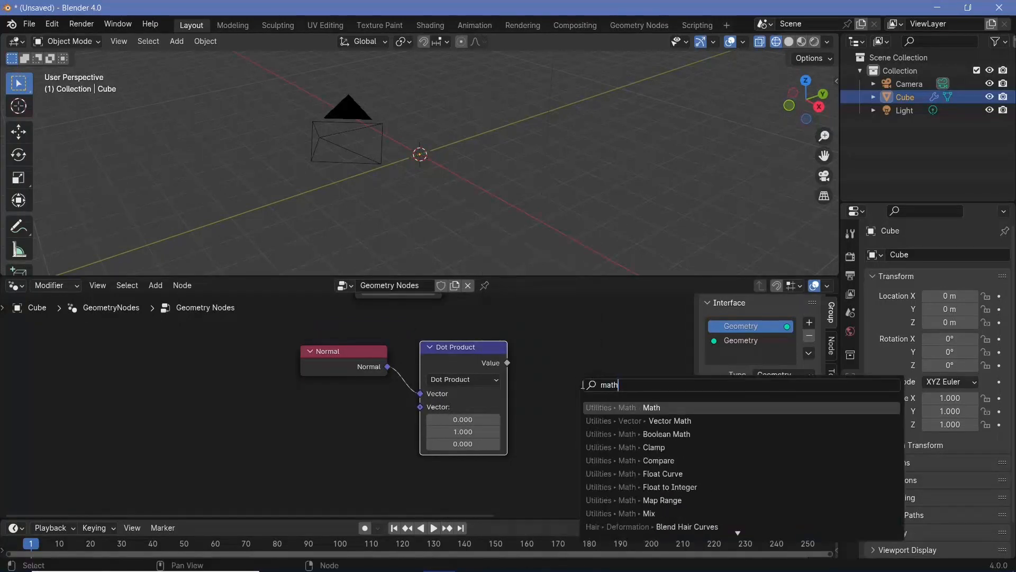
pyautogui.press('Return')
pyautogui.click(544, 360)
pyautogui.click(563, 382)
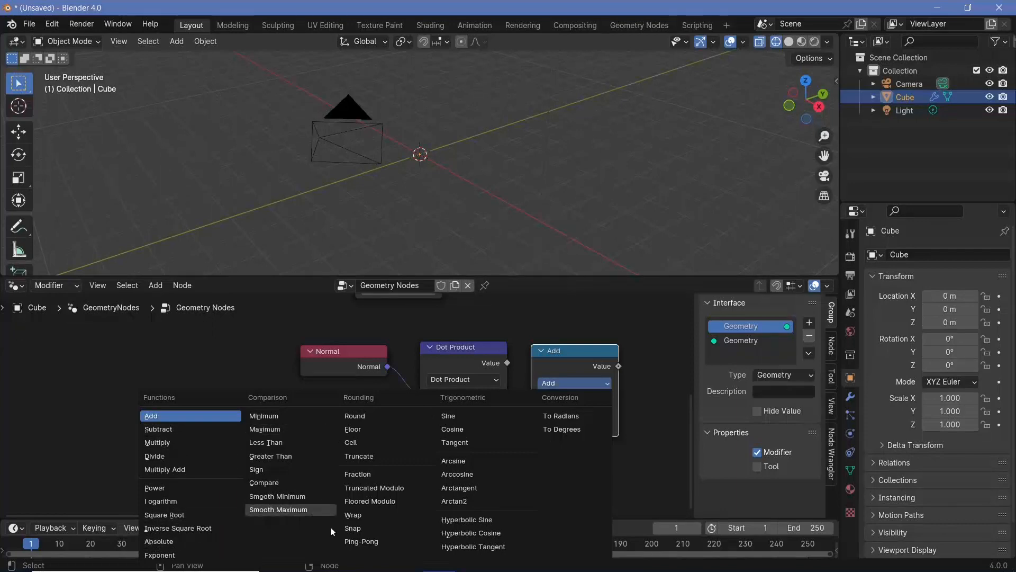
pyautogui.click(202, 540)
pyautogui.moveTo(507, 363); pyautogui.dragTo(530, 414)
# Step: Move the Normal, Dot Product and Absolute nodes together to the left, making room after the Absolute node
pyautogui.scroll(-5, 598, 327)
pyautogui.moveTo(597, 326); pyautogui.dragTo(526, 391, button='middle')
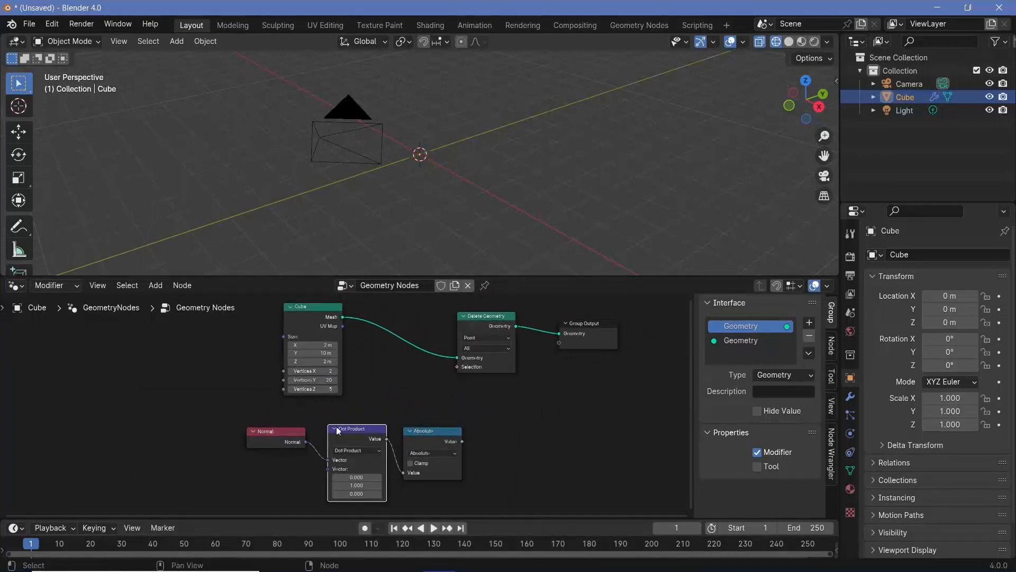
pyautogui.moveTo(243, 414); pyautogui.dragTo(454, 488)
pyautogui.moveTo(445, 441); pyautogui.dragTo(359, 440)
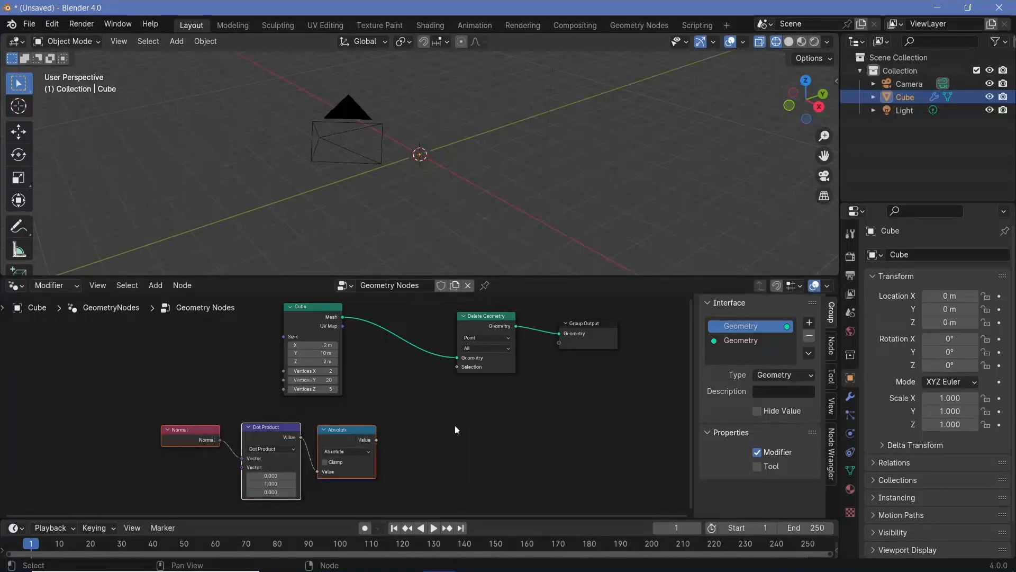
# Step: Add a Compare node set to Greater Than beside the Absolute node and feed the Absolute value into its A input
pyautogui.hotkey('shift', 'a')
pyautogui.moveTo(450, 427)
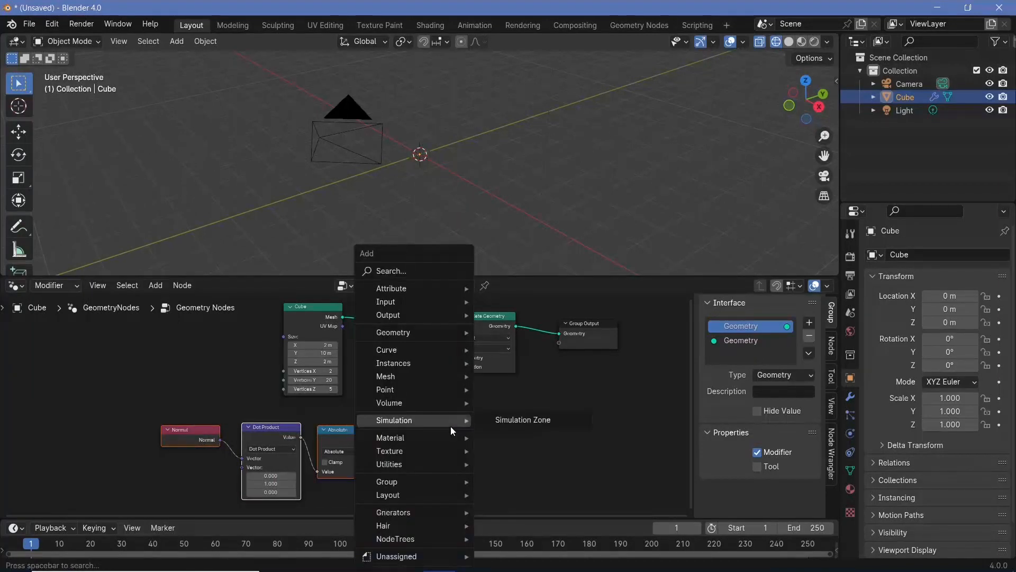
pyautogui.write('com')
pyautogui.press('Return')
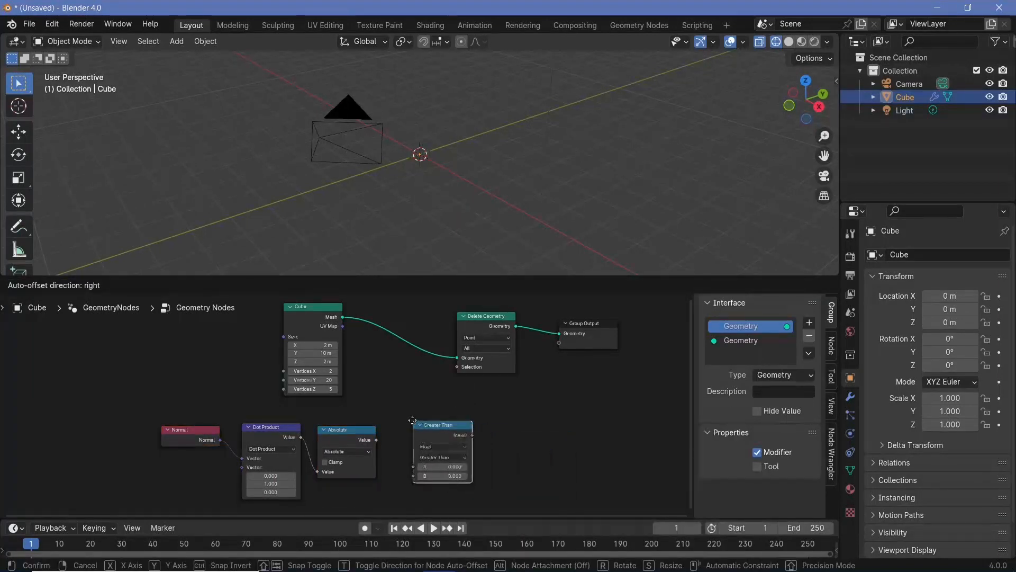
pyautogui.click(446, 452)
pyautogui.scroll(3, 447, 452)
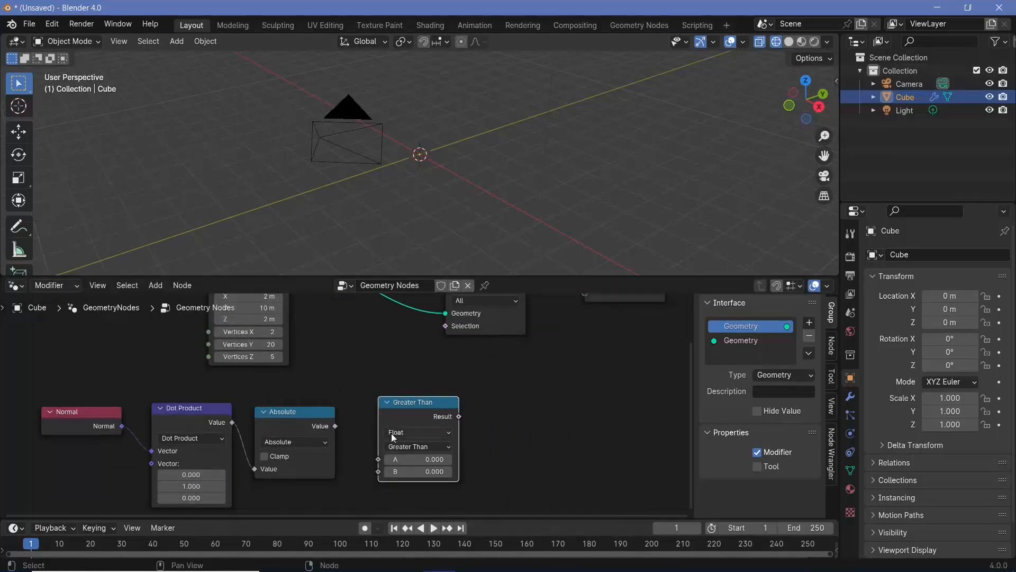
pyautogui.moveTo(335, 426); pyautogui.dragTo(379, 460)
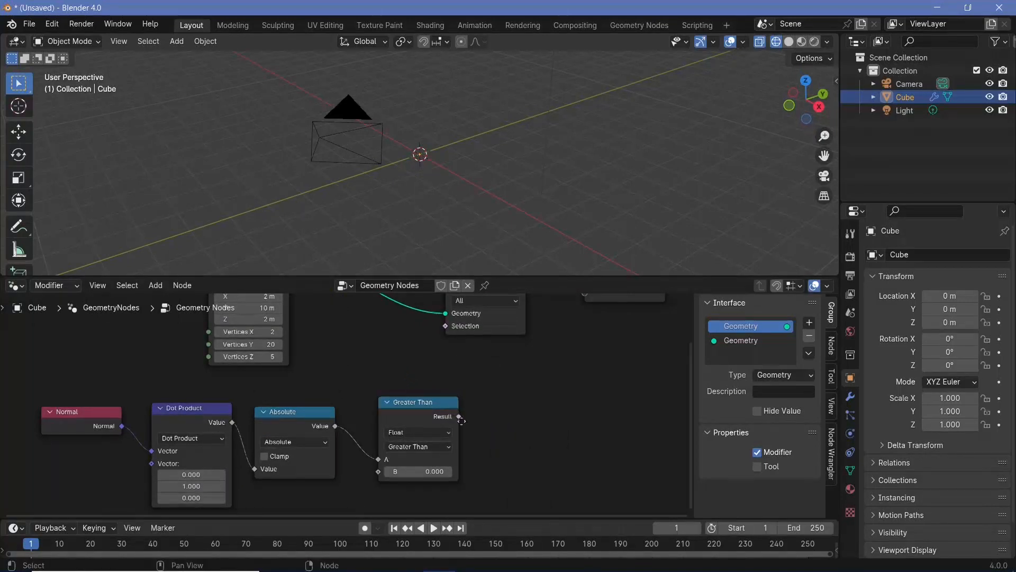
# Step: Connect the Greater Than node's Result to the Selection input of the Delete Geometry node
pyautogui.moveTo(459, 417); pyautogui.dragTo(515, 483, button='middle')
pyautogui.moveTo(462, 464); pyautogui.dragTo(500, 391)
pyautogui.moveTo(548, 453); pyautogui.dragTo(589, 340, button='middle')
# Step: Examine the box's ends from several angles in both solid and wireframe shading
pyautogui.moveTo(407, 160); pyautogui.dragTo(467, 132, button='middle')
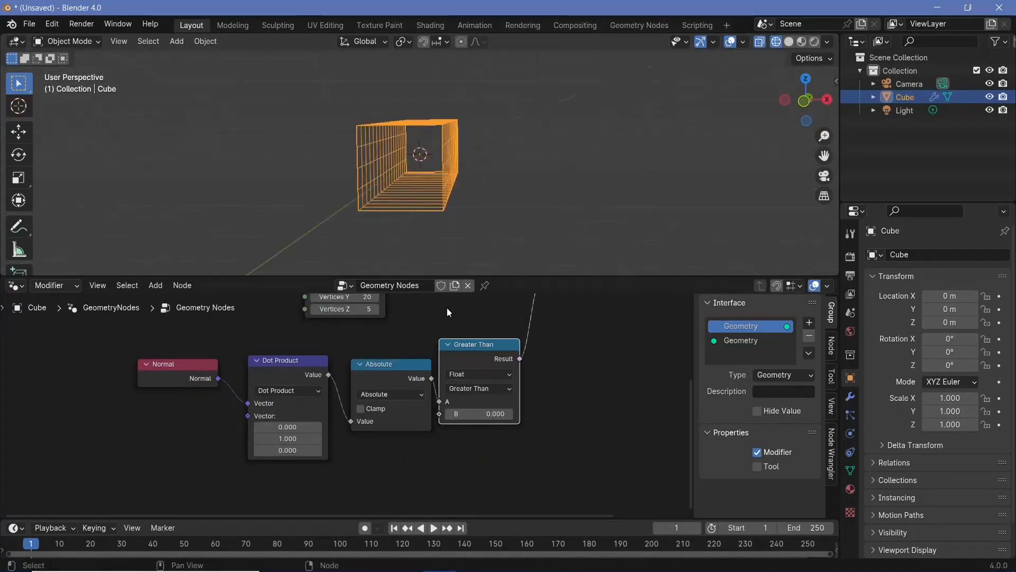
pyautogui.moveTo(415, 185); pyautogui.dragTo(318, 204, button='middle')
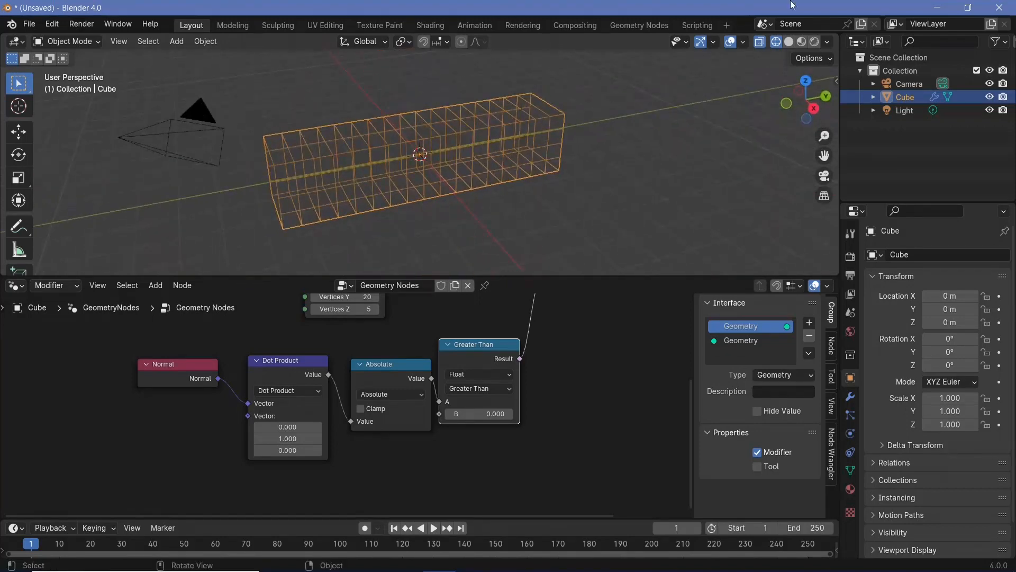
pyautogui.click(789, 43)
pyautogui.moveTo(408, 196)
pyautogui.mouseDown(button='middle')
pyautogui.moveTo(389, 177)
pyautogui.moveTo(530, 175)
pyautogui.moveTo(463, 144)
pyautogui.moveTo(495, 174)
pyautogui.mouseUp(button='middle')
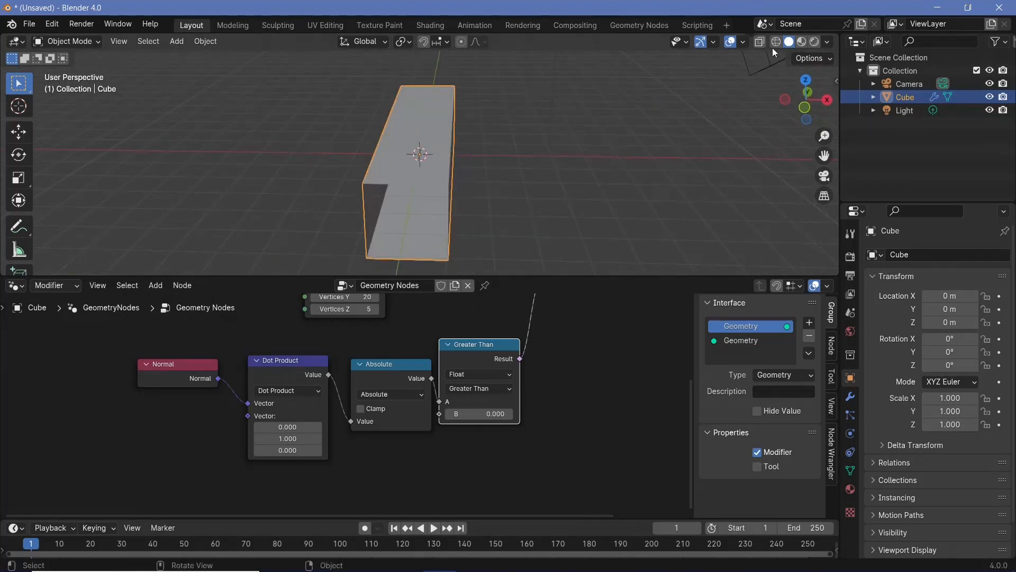
pyautogui.click(774, 44)
pyautogui.moveTo(367, 172)
pyautogui.mouseDown(button='middle')
pyautogui.moveTo(470, 164)
pyautogui.moveTo(491, 187)
pyautogui.moveTo(360, 57)
pyautogui.mouseUp(button='middle')
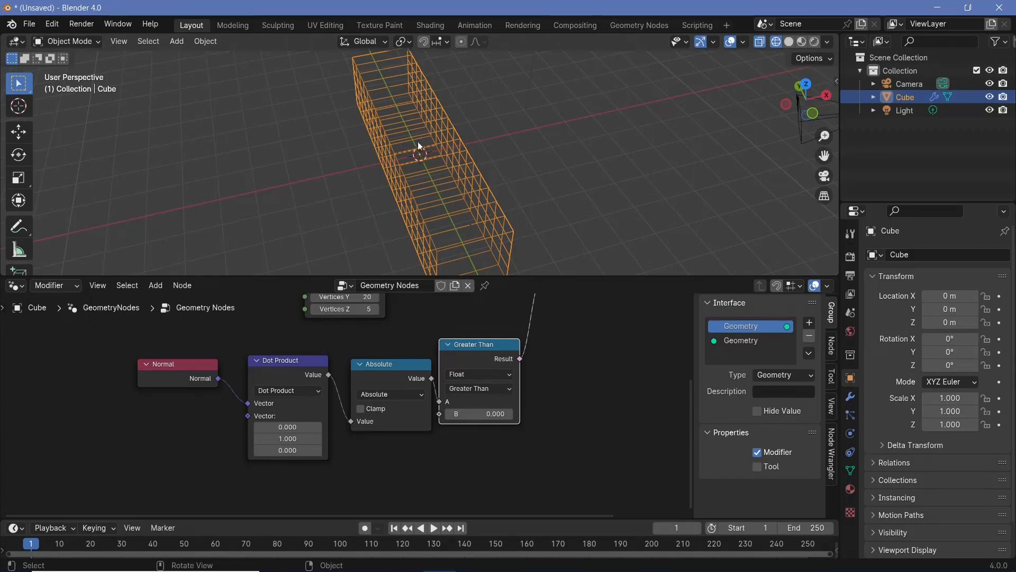
# Step: Set the Vertices X count of the 2 × 10 × 2 m Cube node to 5
pyautogui.moveTo(544, 357); pyautogui.dragTo(579, 478, button='middle')
pyautogui.scroll(3, 406, 455)
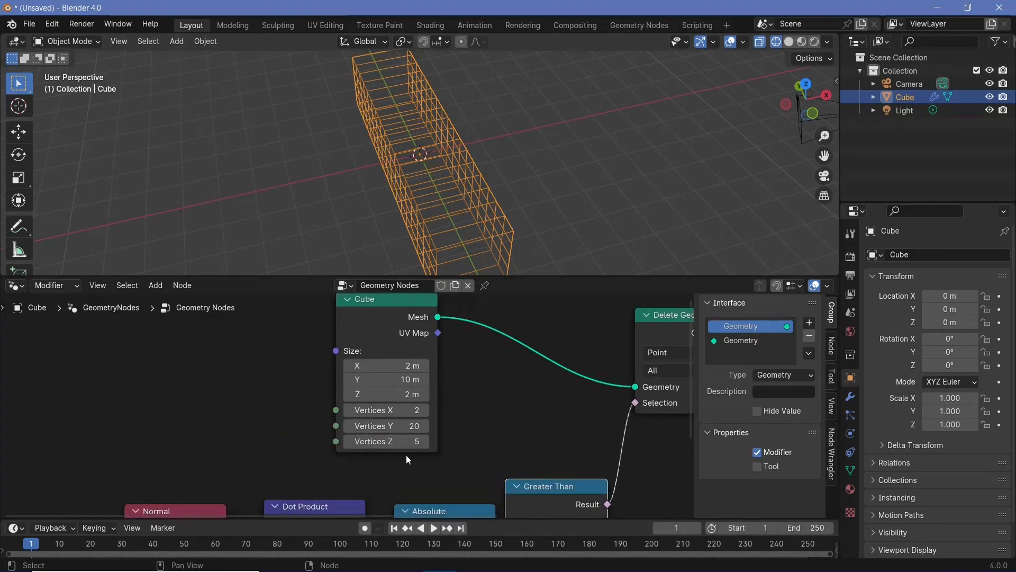
pyautogui.click(410, 417)
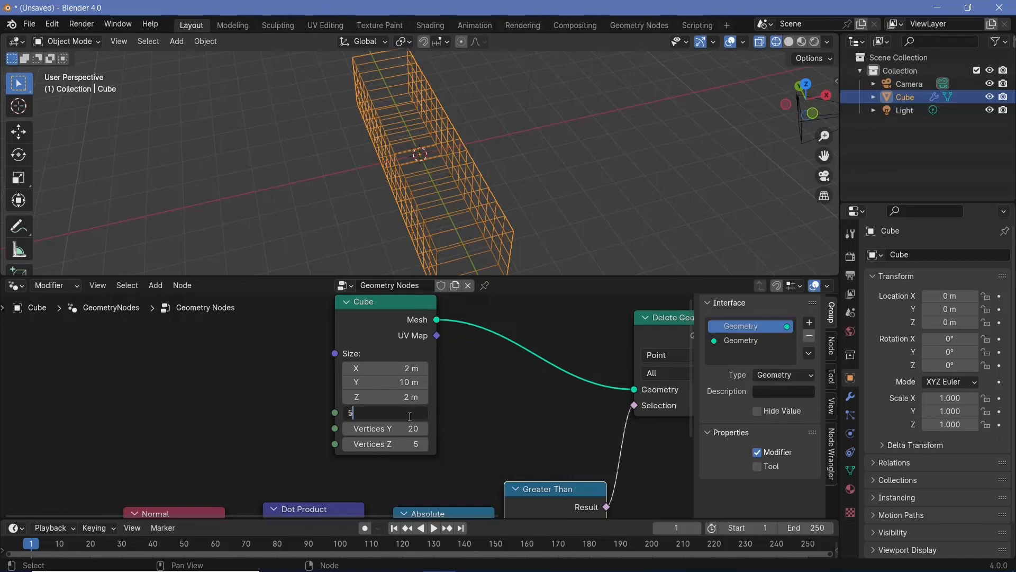
pyautogui.write('5')
pyautogui.press('Return')
# Step: Examine the box's subdivisions from the top, from the front and in perspective
pyautogui.moveTo(525, 266)
pyautogui.mouseDown(button='middle')
pyautogui.moveTo(520, 226)
pyautogui.moveTo(535, 250)
pyautogui.mouseUp(button='middle')
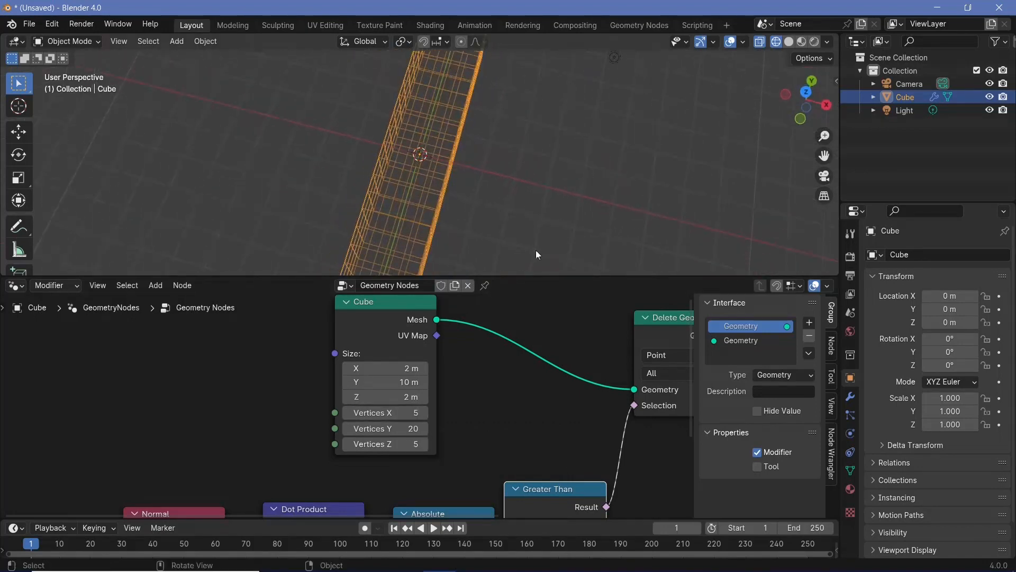
pyautogui.press('KP_7')
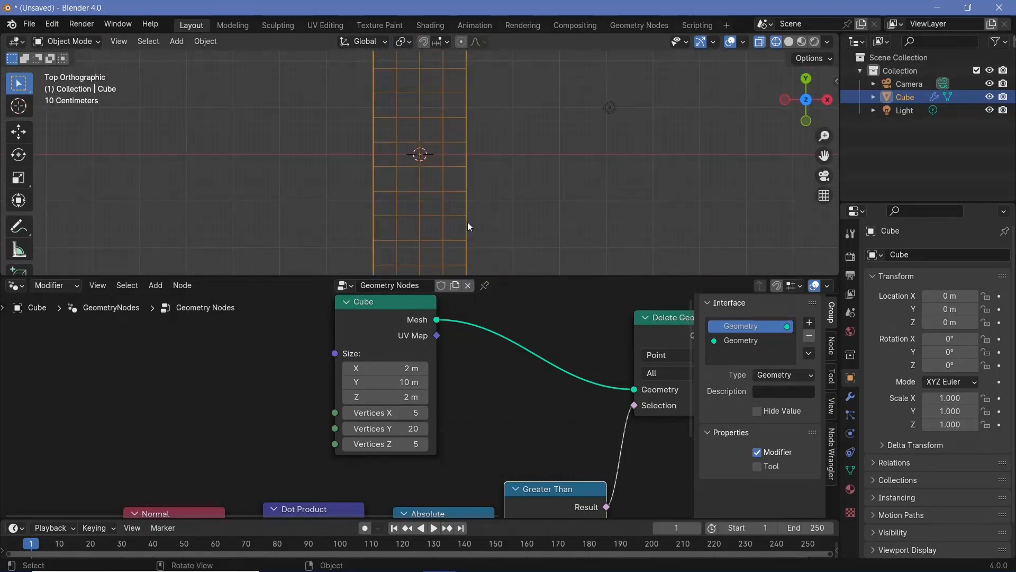
pyautogui.press('KP_1')
pyautogui.moveTo(468, 221); pyautogui.dragTo(666, 142, button='middle')
pyautogui.press('KP_5')
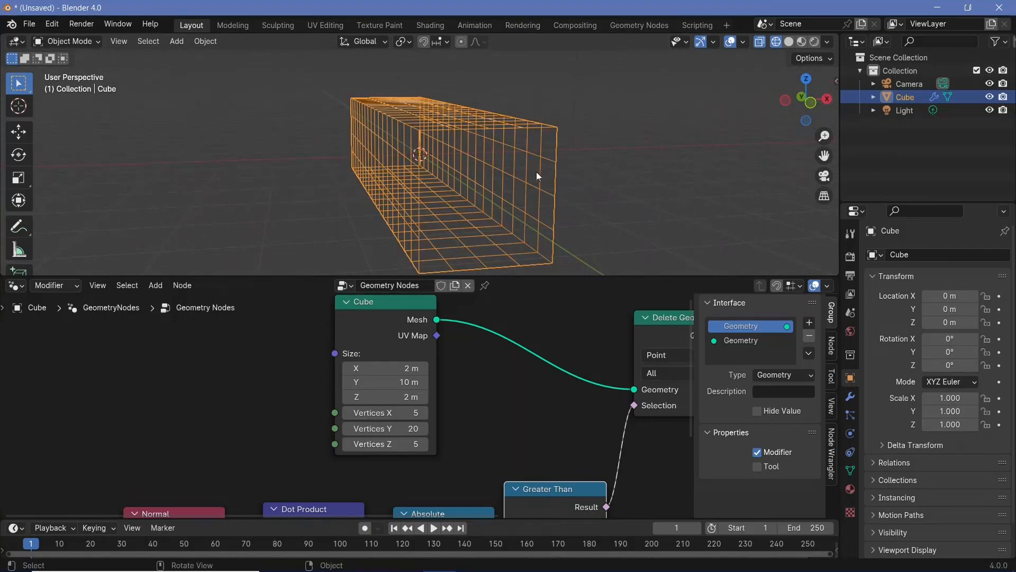
pyautogui.moveTo(537, 173); pyautogui.dragTo(564, 211, button='middle')
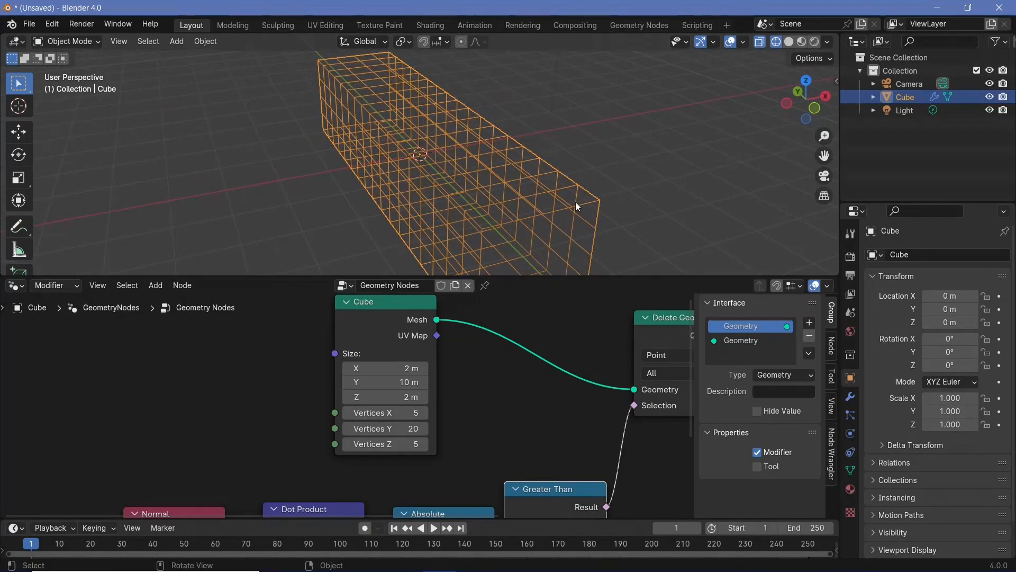
# Step: Move the Group Output node farther from Delete Geometry to make room, and switch the viewport to solid shading
pyautogui.scroll(-2, 427, 398)
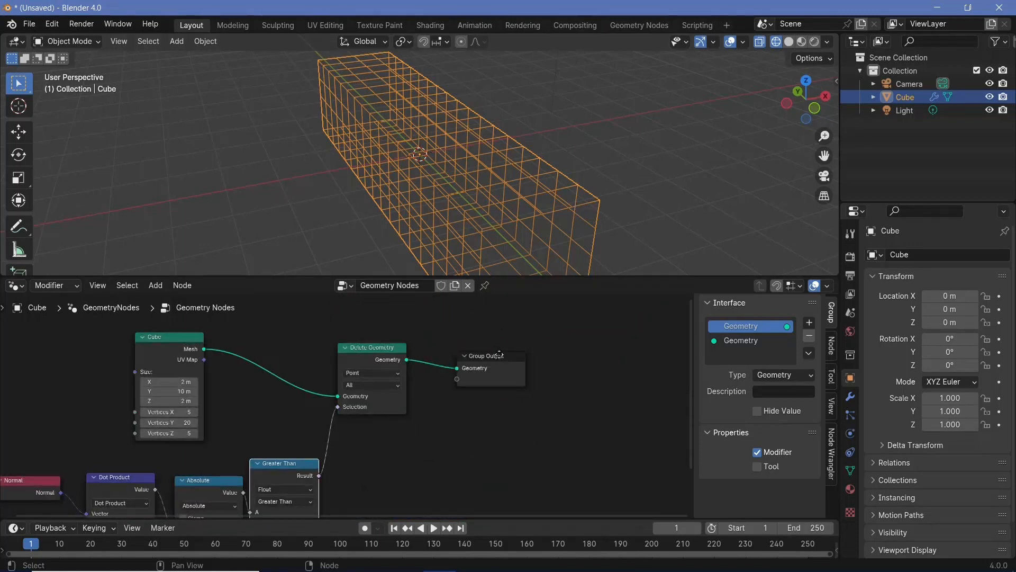
pyautogui.moveTo(499, 354); pyautogui.dragTo(593, 363)
pyautogui.click(789, 42)
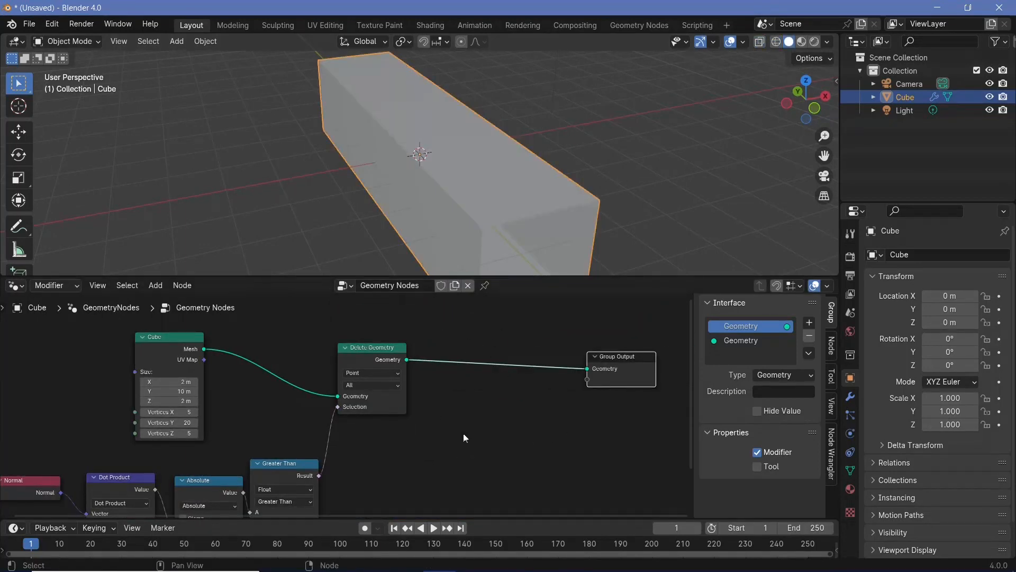
# Step: Insert a Mesh to Points node on the link between Delete Geometry and Group Output
pyautogui.hotkey('shift', 'a')
pyautogui.write('m')
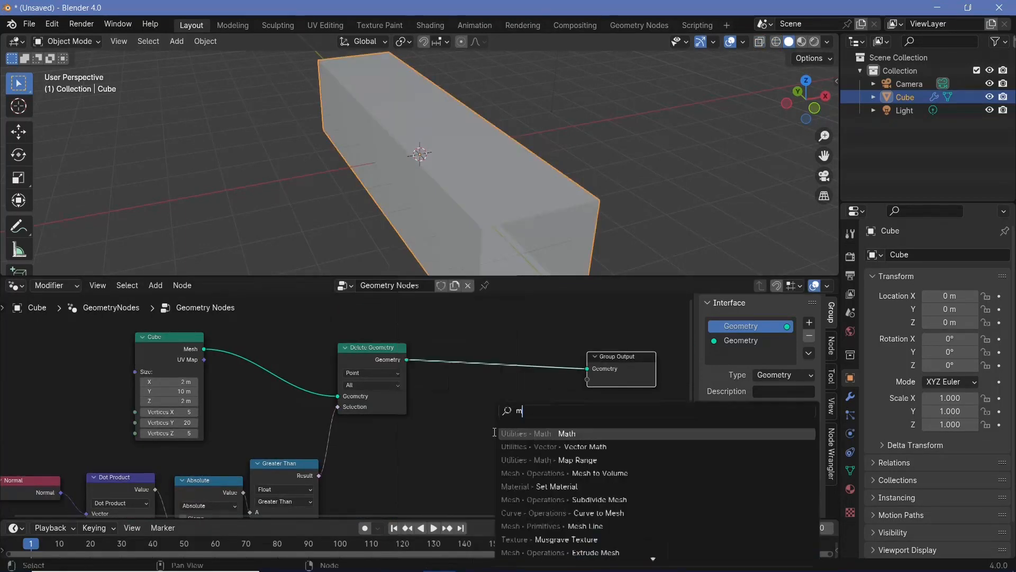
pyautogui.write('esh to pon')
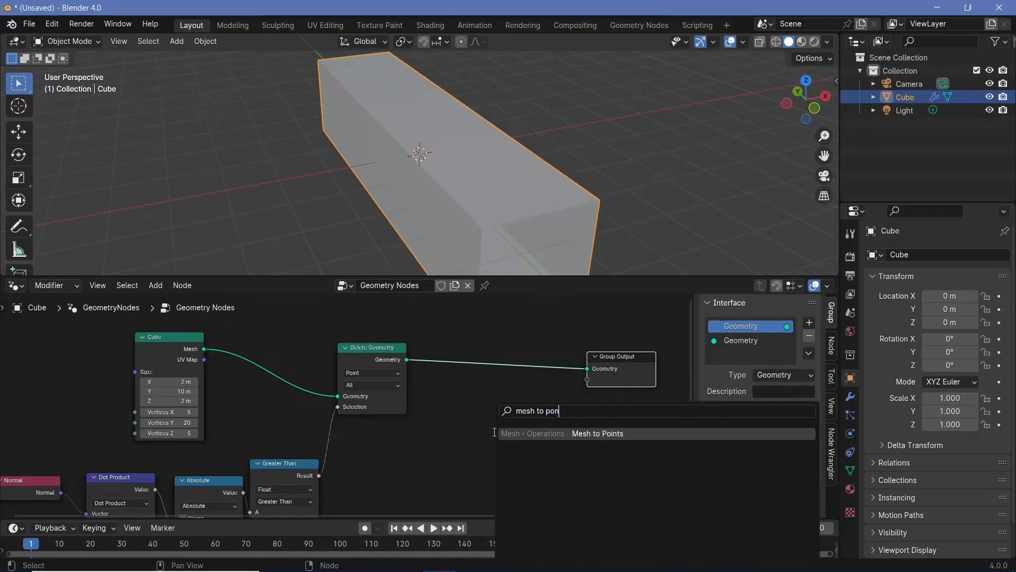
pyautogui.press('Return')
pyautogui.click(479, 345)
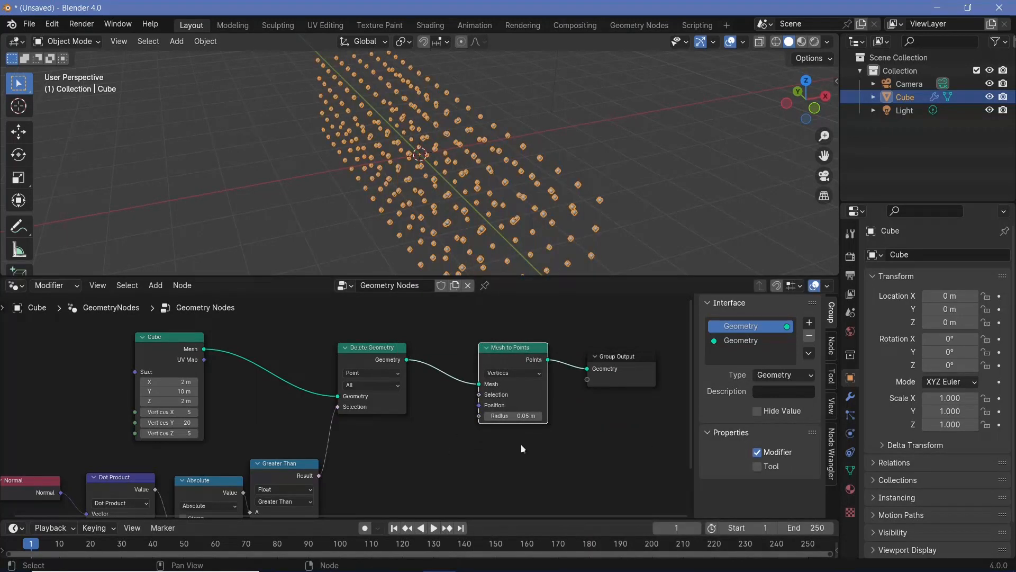
# Step: Move Group Output farther right and insert an Instance on Points node between Mesh to Points and Group Output
pyautogui.moveTo(567, 446); pyautogui.dragTo(475, 447, button='middle')
pyautogui.moveTo(543, 365); pyautogui.dragTo(676, 362)
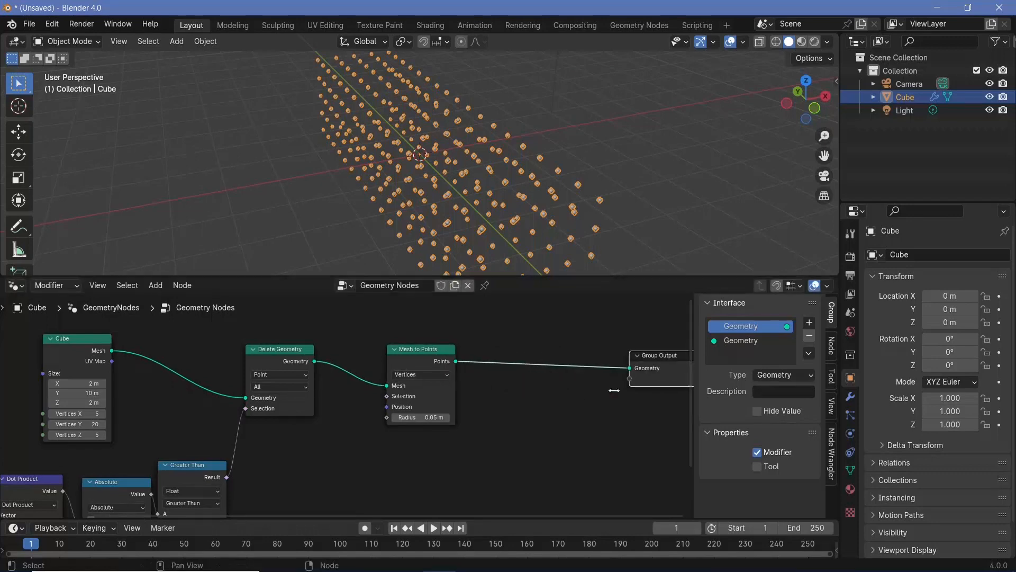
pyautogui.moveTo(587, 396); pyautogui.dragTo(503, 386, button='middle')
pyautogui.hotkey('shift', 'a')
pyautogui.moveTo(504, 386)
pyautogui.write('instance on pon')
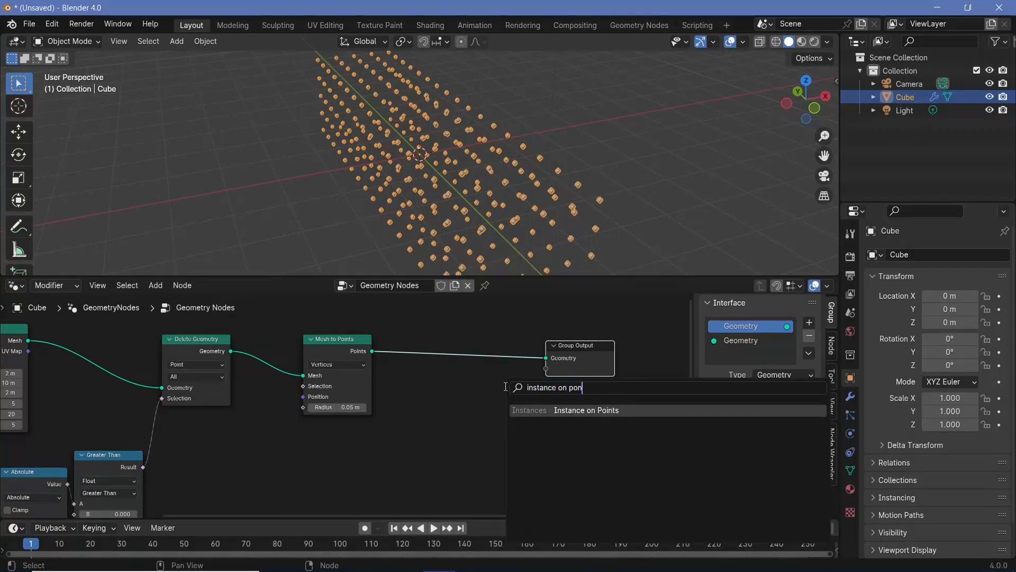
pyautogui.press('Return')
pyautogui.click(519, 402)
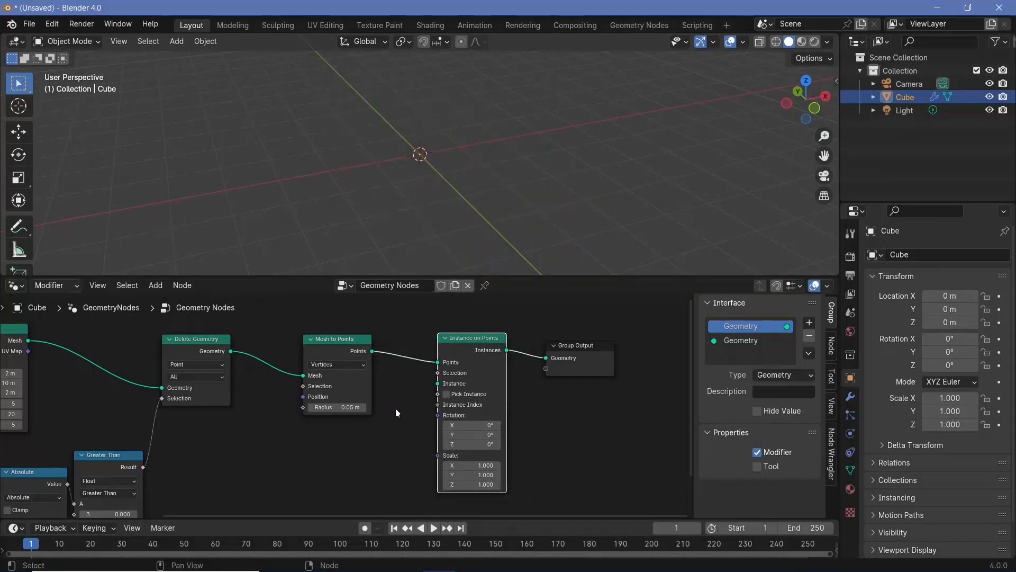
# Step: Add a second Cube node below Mesh to Points and connect its Mesh to the Instance input of Instance on Points
pyautogui.moveTo(395, 408); pyautogui.dragTo(487, 386, button='middle')
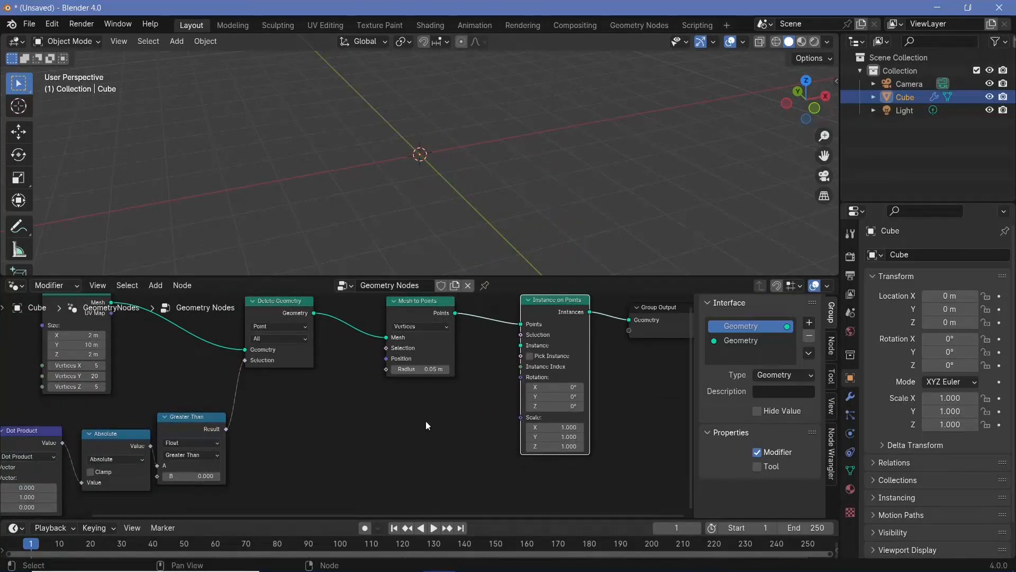
pyautogui.moveTo(428, 425); pyautogui.dragTo(475, 389, button='middle')
pyautogui.hotkey('shift', 'a')
pyautogui.write('cube')
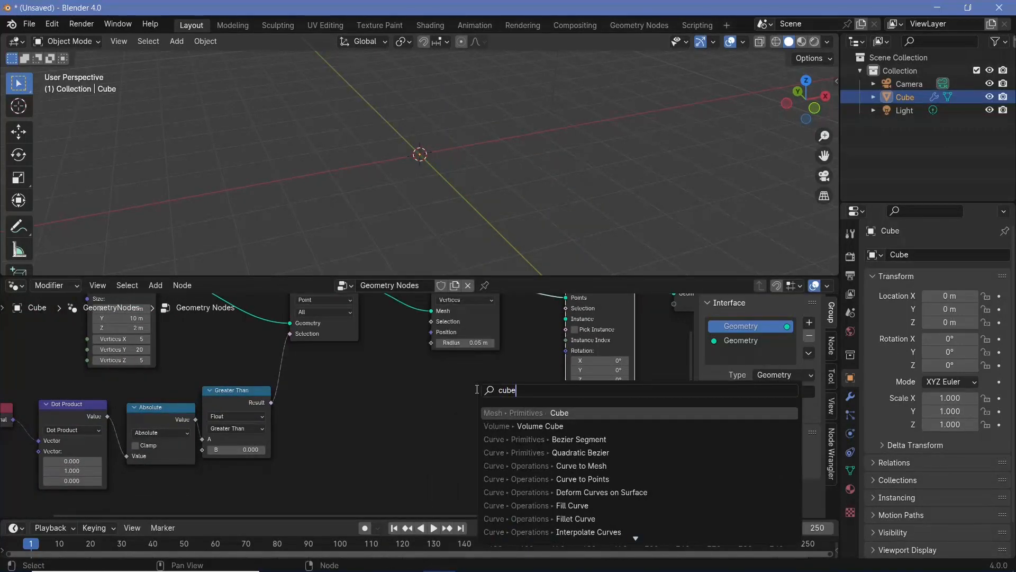
pyautogui.press('Return')
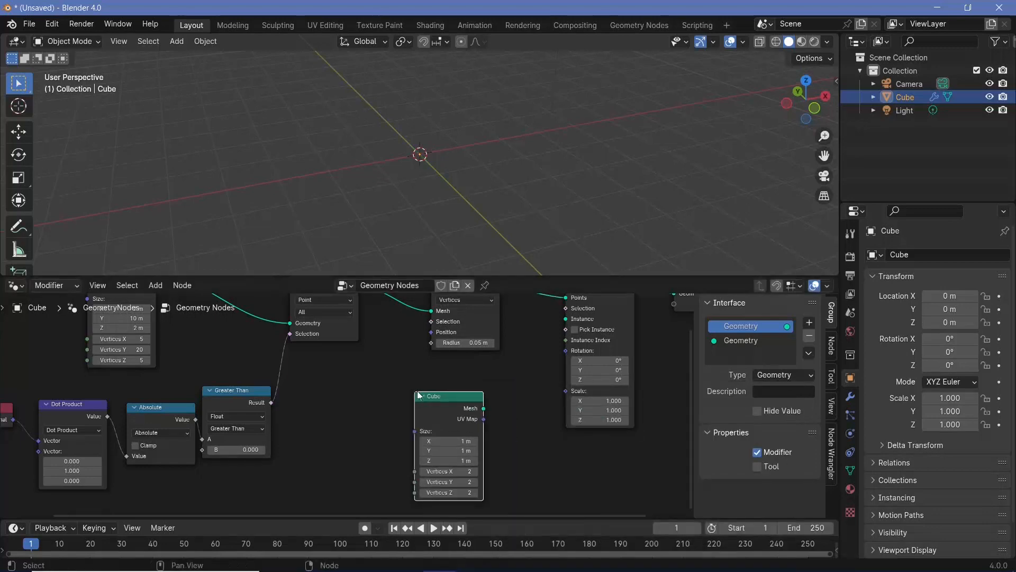
pyautogui.click(487, 412)
pyautogui.moveTo(484, 408); pyautogui.dragTo(567, 336)
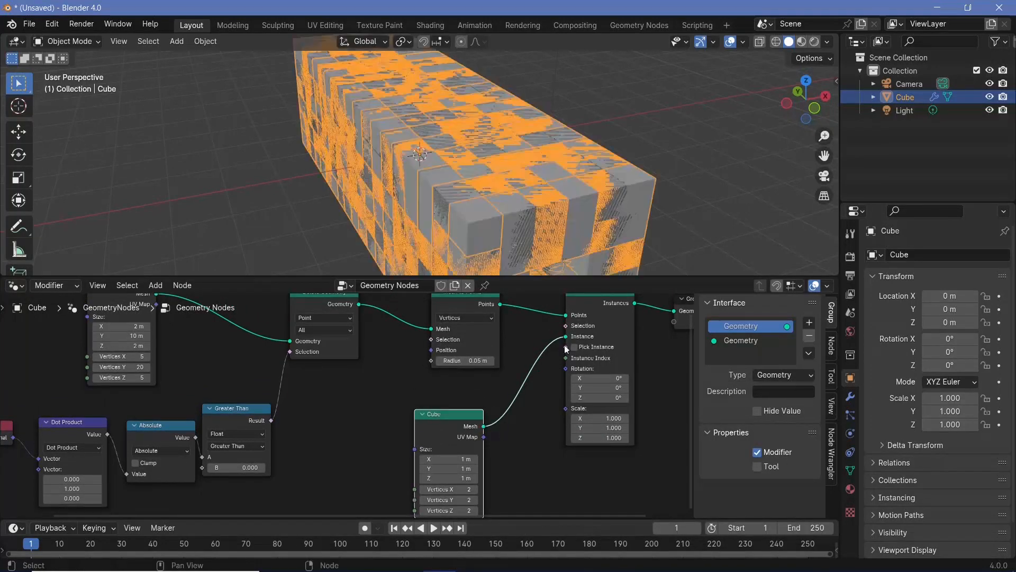
# Step: Set the X, Y and Z size of the instanced Cube node to 0.1 m
pyautogui.moveTo(545, 493); pyautogui.dragTo(567, 408, button='middle')
pyautogui.scroll(5, 542, 439)
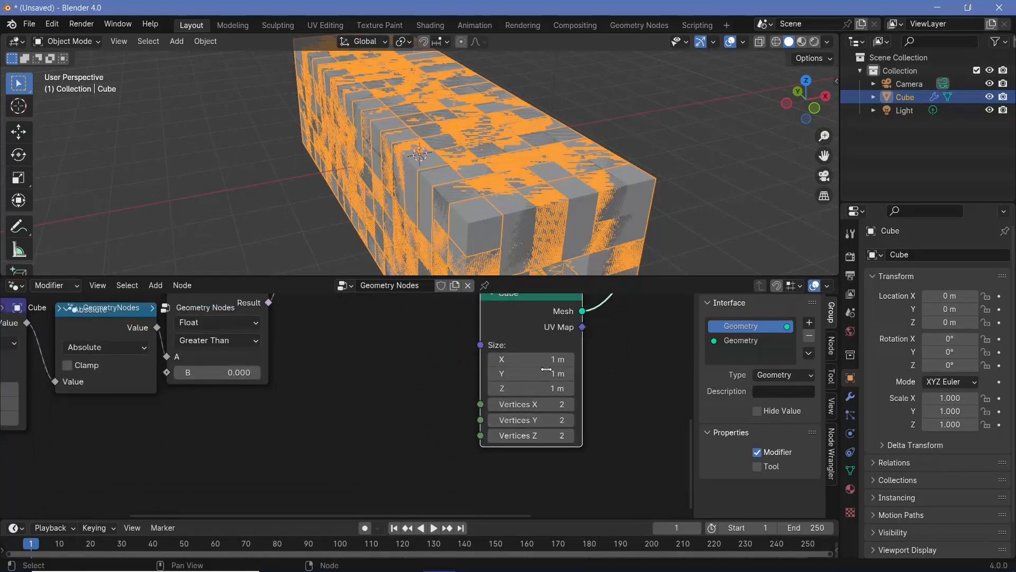
pyautogui.keyDown('shift'); pyautogui.moveTo(546, 360); pyautogui.dragTo(538, 389); pyautogui.keyUp('shift')
pyautogui.click(541, 373)
pyautogui.write('0.')
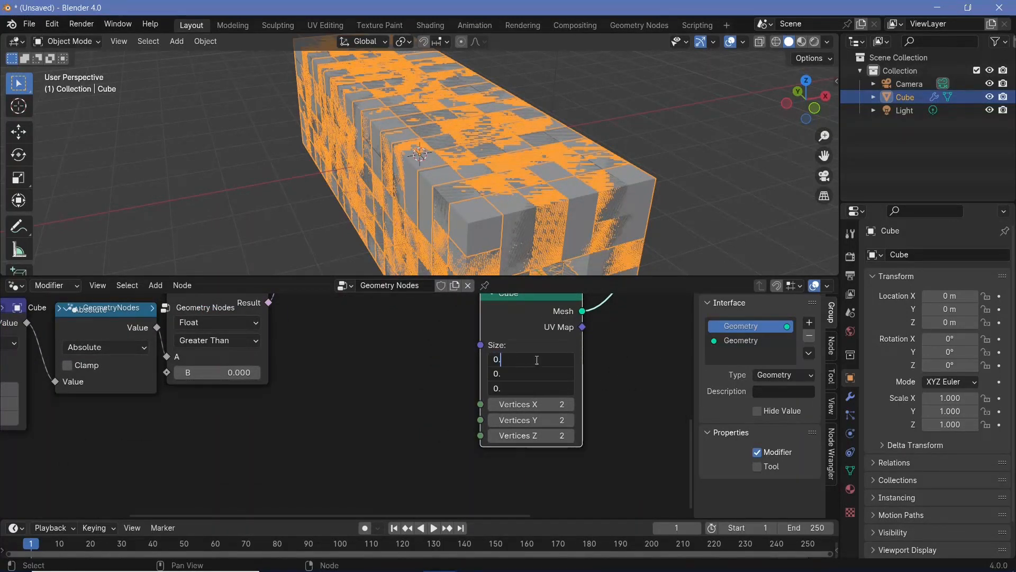
pyautogui.write('1')
pyautogui.press('Return')
# Step: Try a size of 0.5 m on all axes of the instanced Cube node, and settle on 0.25 m
pyautogui.moveTo(678, 351); pyautogui.dragTo(429, 467, button='middle')
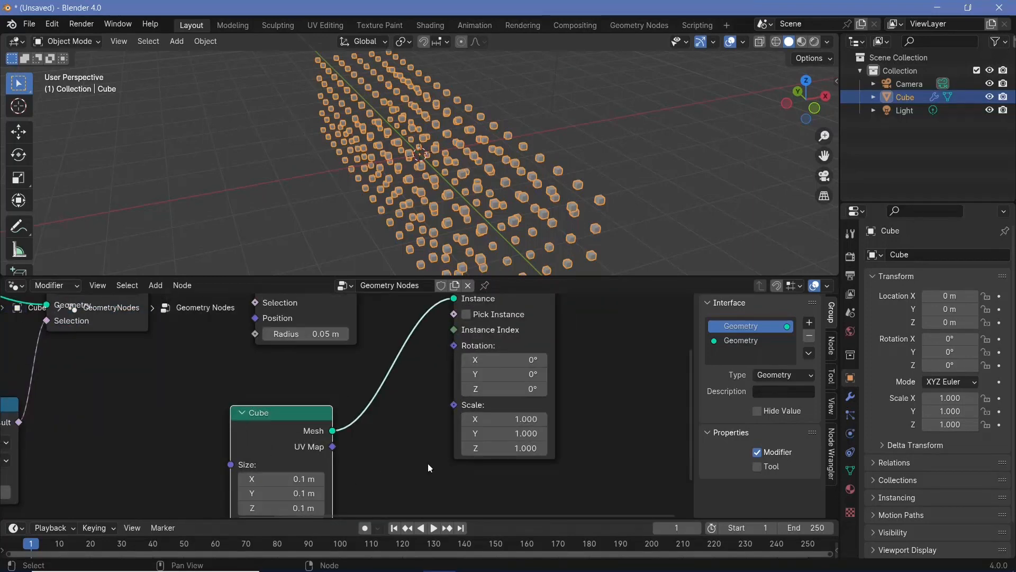
pyautogui.moveTo(335, 487); pyautogui.dragTo(393, 441, button='middle')
pyautogui.moveTo(357, 434)
pyautogui.mouseDown()
pyautogui.moveTo(357, 463)
pyautogui.moveTo(357, 434)
pyautogui.mouseUp()
pyautogui.write('0.5')
pyautogui.press('Return')
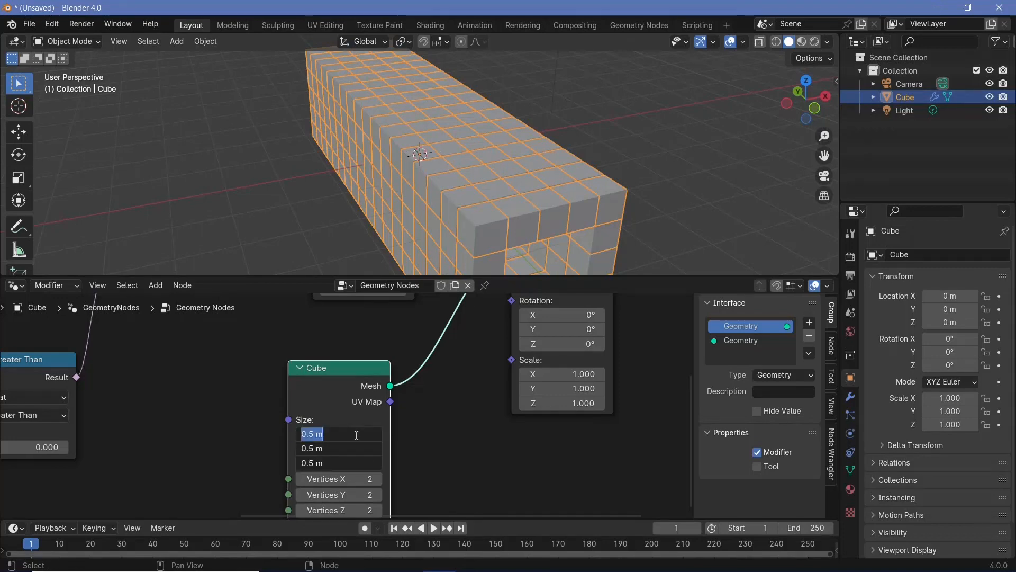
pyautogui.write('0.25')
pyautogui.press('Return')
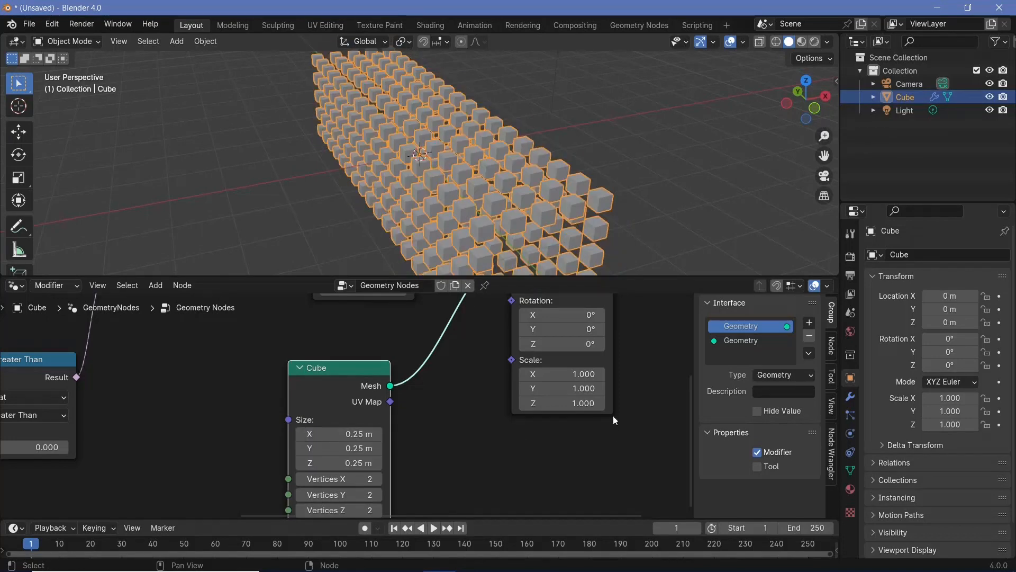
# Step: Add a Random Value node above the Mesh to Points node
pyautogui.moveTo(460, 370); pyautogui.dragTo(507, 478, button='middle')
pyautogui.hotkey('shift', 'a')
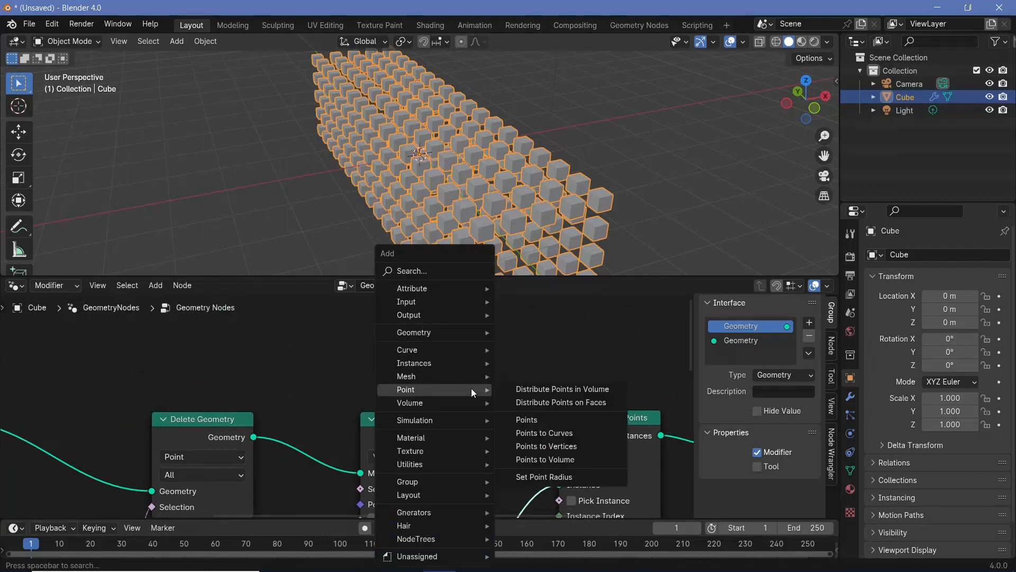
pyautogui.write('random')
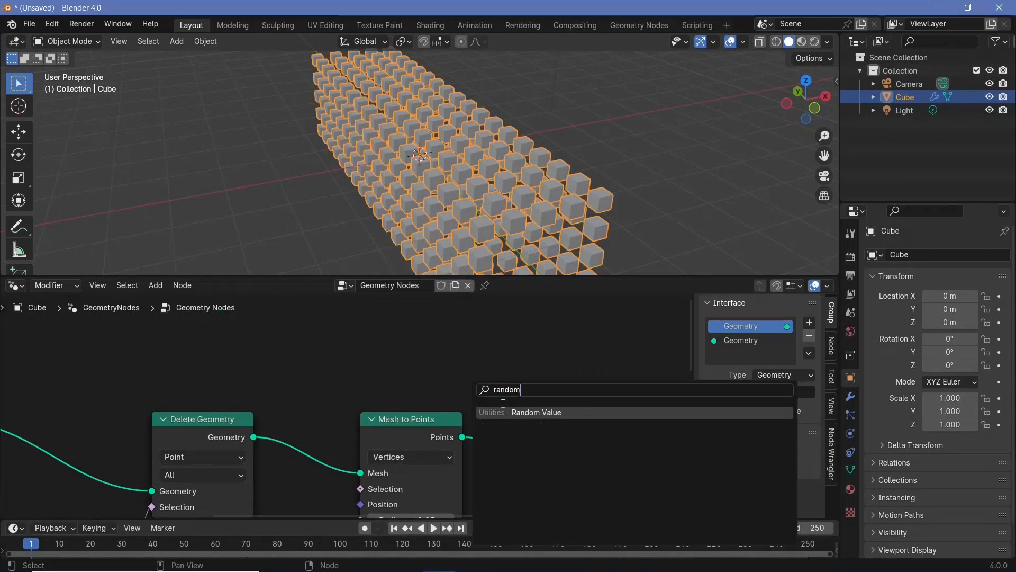
pyautogui.press('Return')
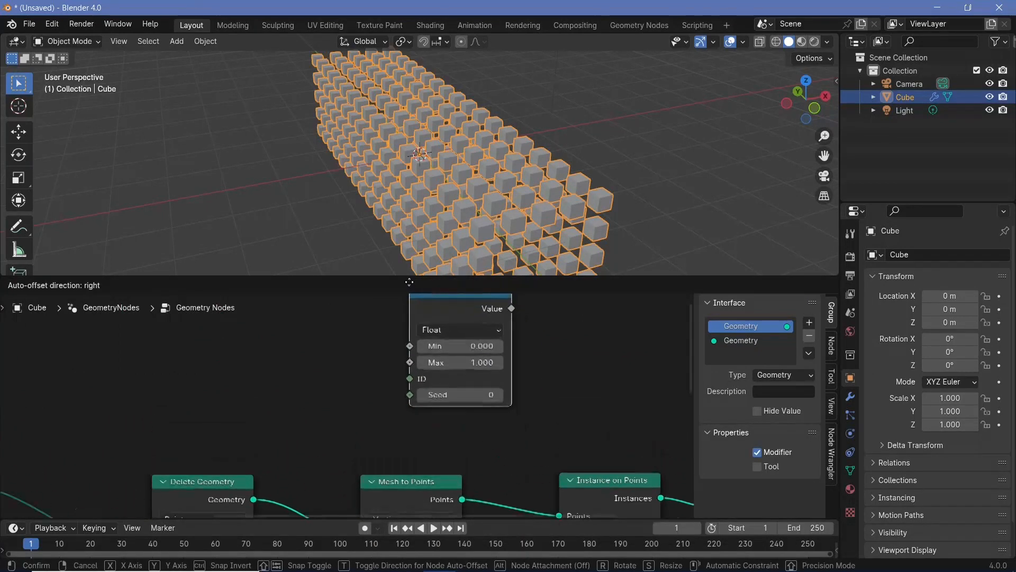
pyautogui.click(473, 436)
# Step: Set the Random Value node's data type to Boolean and connect its Value to the Selection input of Instance on Points
pyautogui.click(455, 364)
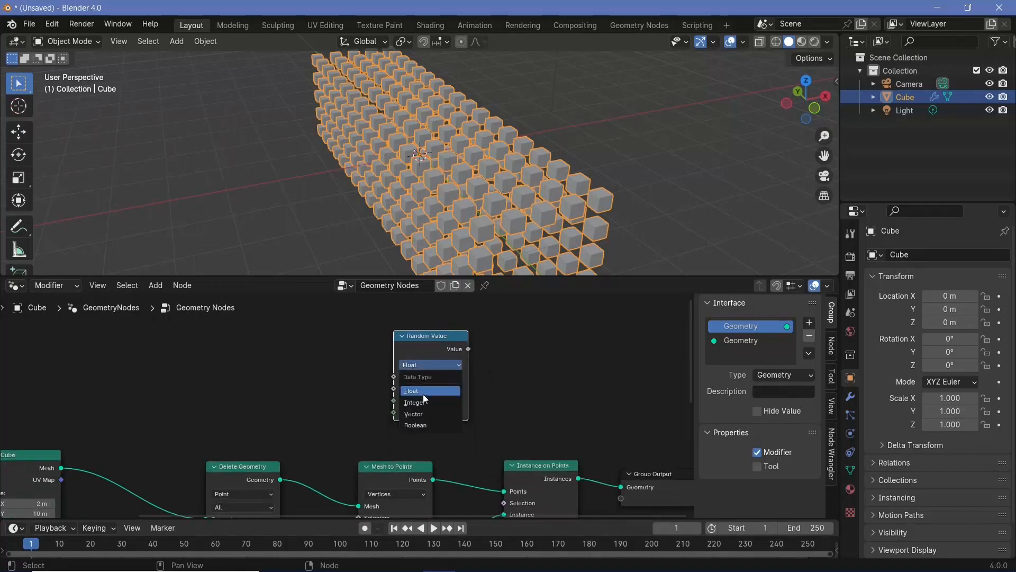
pyautogui.click(457, 418)
pyautogui.moveTo(467, 349); pyautogui.dragTo(503, 437)
# Step: Set the probability of the Boolean Random Value node to about 0.633 and view the thinned-out cubes from a lower angle
pyautogui.moveTo(491, 370); pyautogui.dragTo(495, 444, button='middle')
pyautogui.scroll(3, 495, 445)
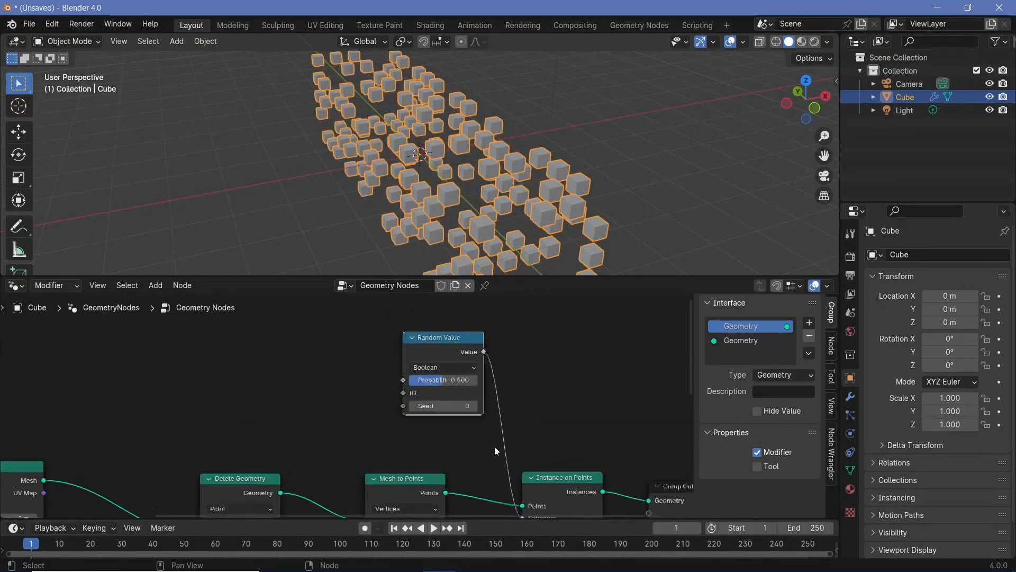
pyautogui.moveTo(488, 375)
pyautogui.mouseDown()
pyautogui.moveTo(476, 376)
pyautogui.moveTo(499, 376)
pyautogui.mouseUp()
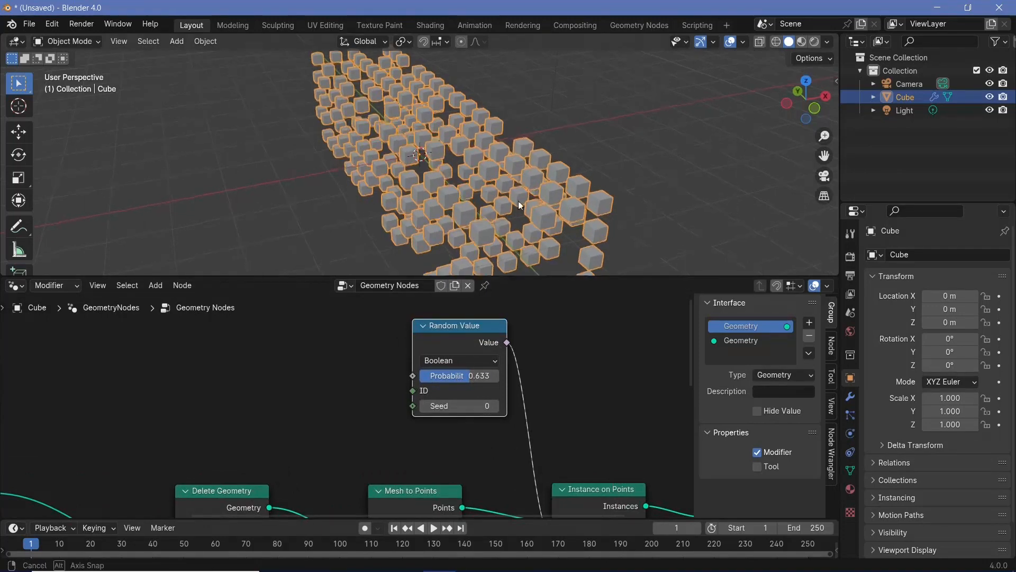
pyautogui.moveTo(519, 201); pyautogui.dragTo(396, 180, button='middle')
pyautogui.moveTo(522, 173); pyautogui.dragTo(546, 108, button='middle')
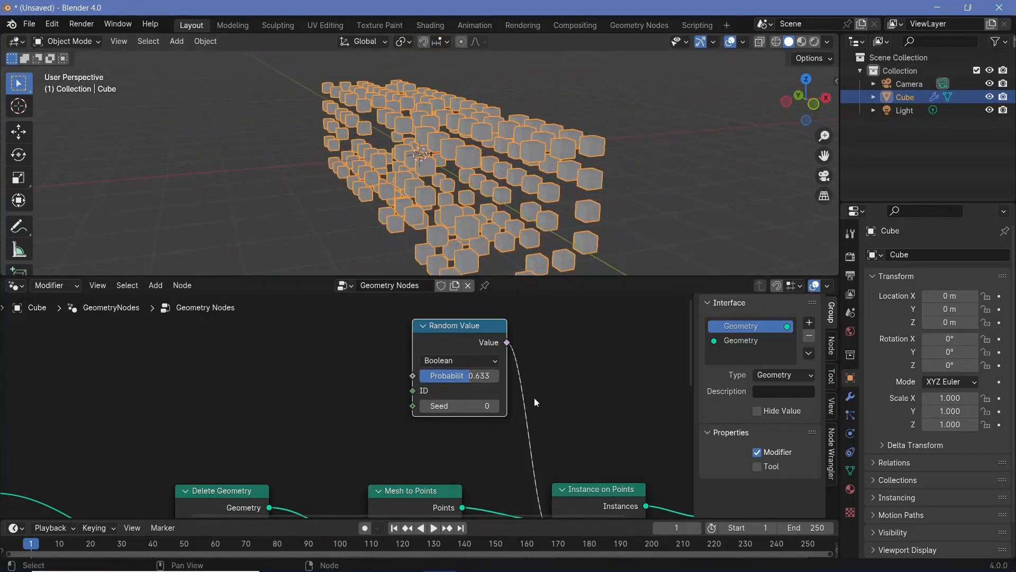
# Step: Make room beside the instanced Cube node and add a float Random Value node that drives the Scale input of Instance on Points
pyautogui.moveTo(535, 398); pyautogui.dragTo(430, 433, button='middle')
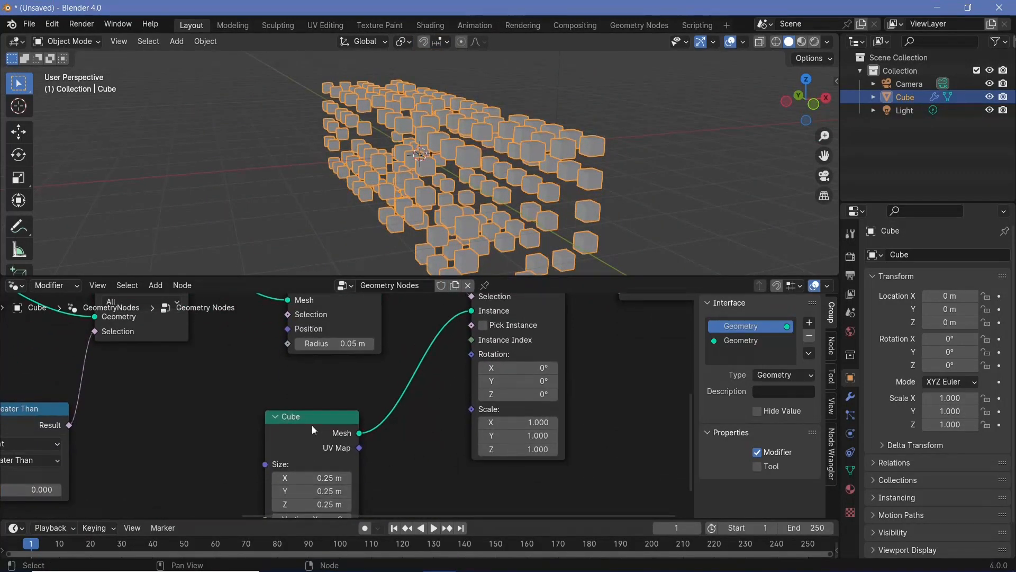
pyautogui.moveTo(312, 428); pyautogui.dragTo(215, 400)
pyautogui.moveTo(389, 442); pyautogui.dragTo(440, 411, button='middle')
pyautogui.hotkey('shift', 'a')
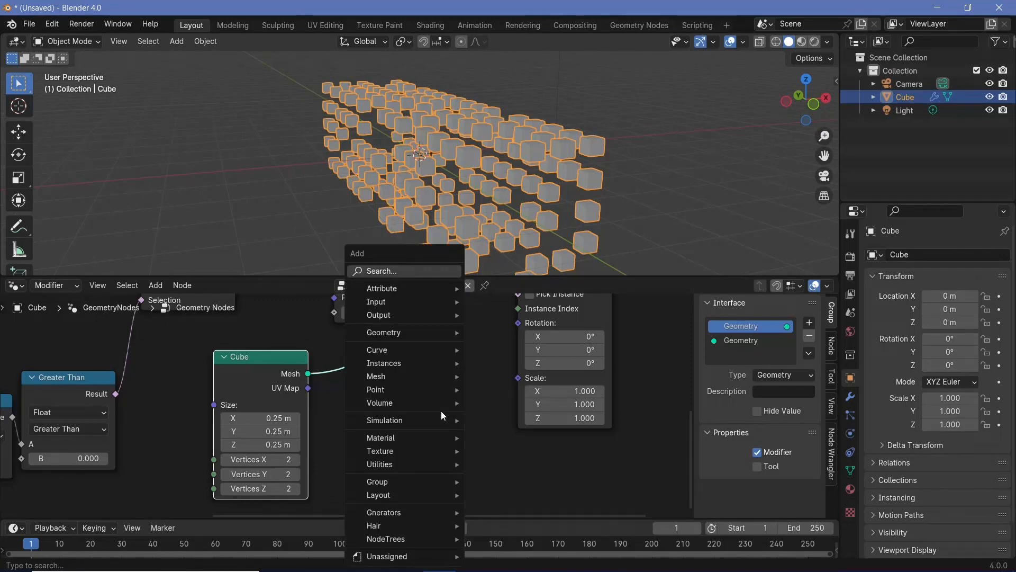
pyautogui.write('radnom')
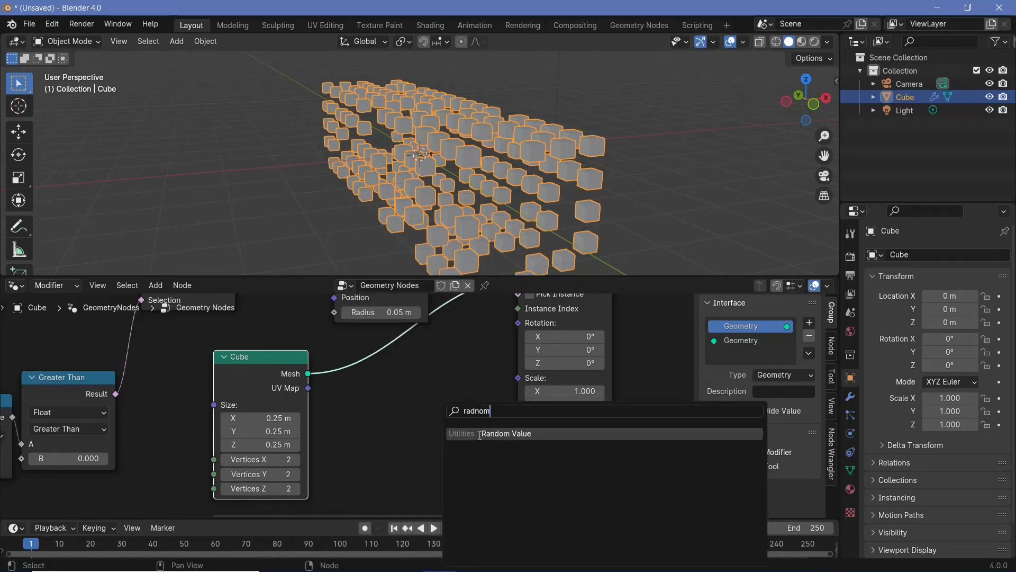
pyautogui.click(479, 434)
pyautogui.click(478, 418)
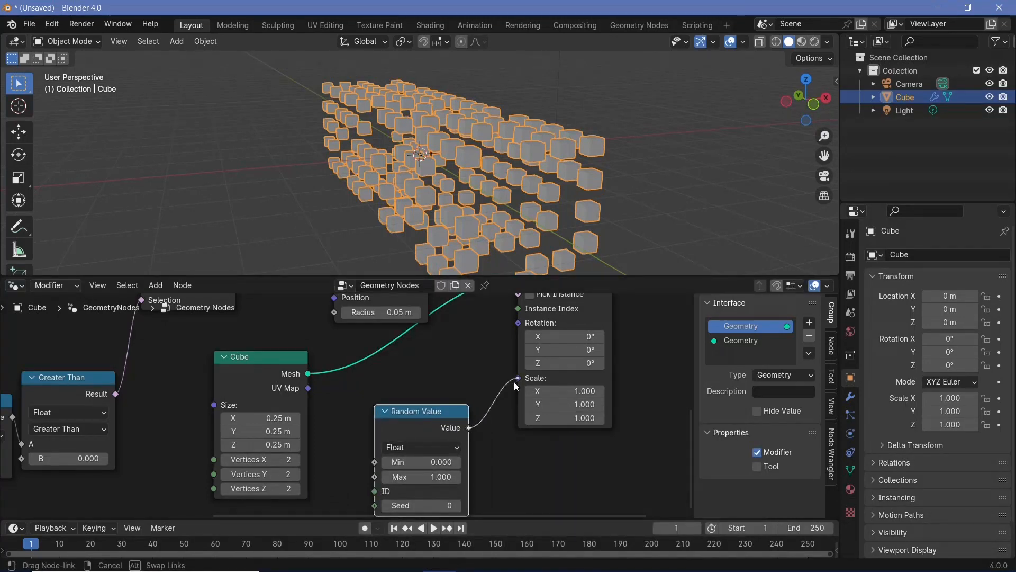
pyautogui.moveTo(513, 382); pyautogui.dragTo(517, 378)
# Step: Set the Min of the Random Value node driving the instance scale to 0.25
pyautogui.scroll(3, 488, 433)
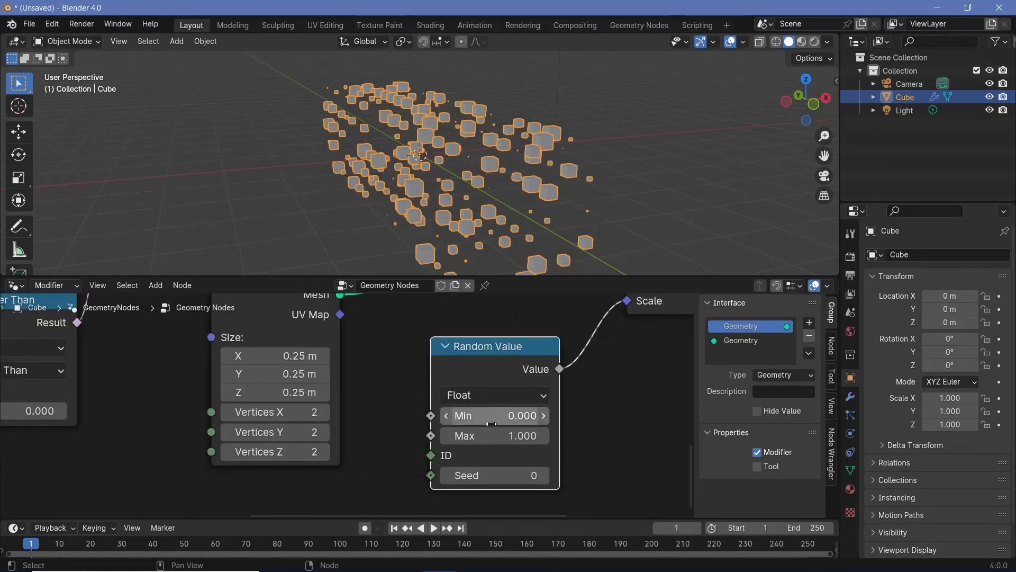
pyautogui.click(491, 416)
pyautogui.write('0')
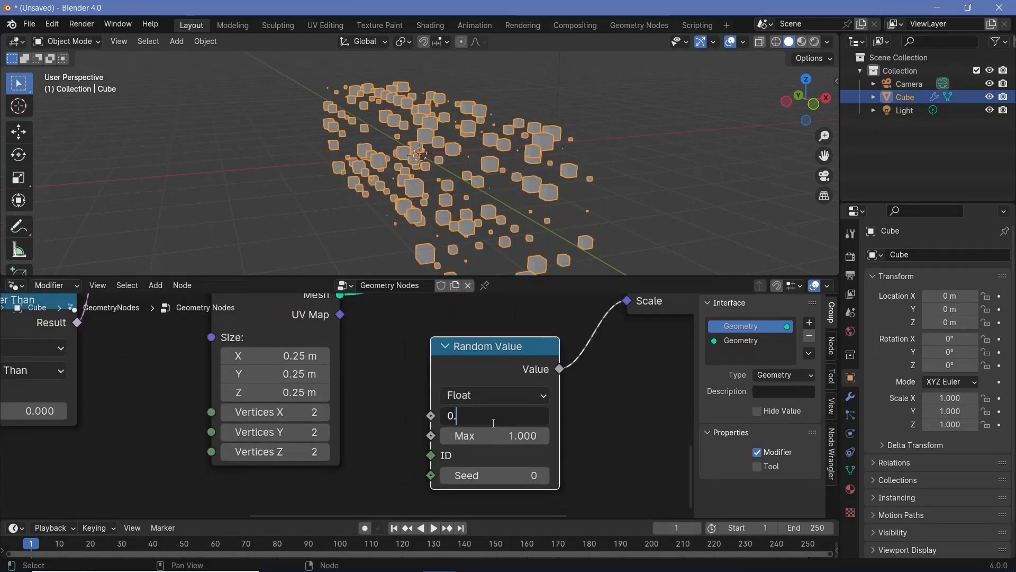
pyautogui.write('.25')
pyautogui.press('Return')
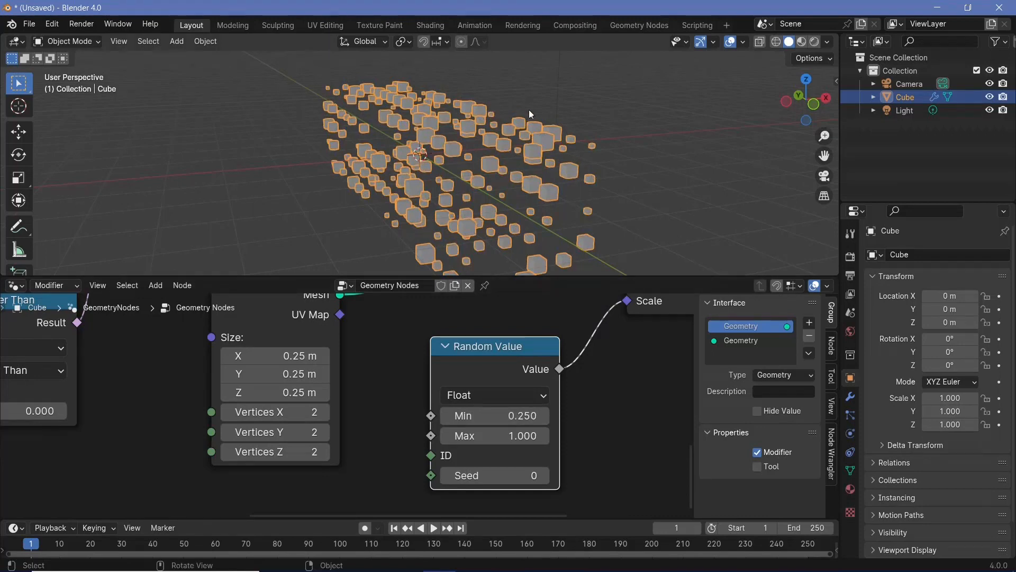
pyautogui.moveTo(529, 110); pyautogui.dragTo(493, 97, button='middle')
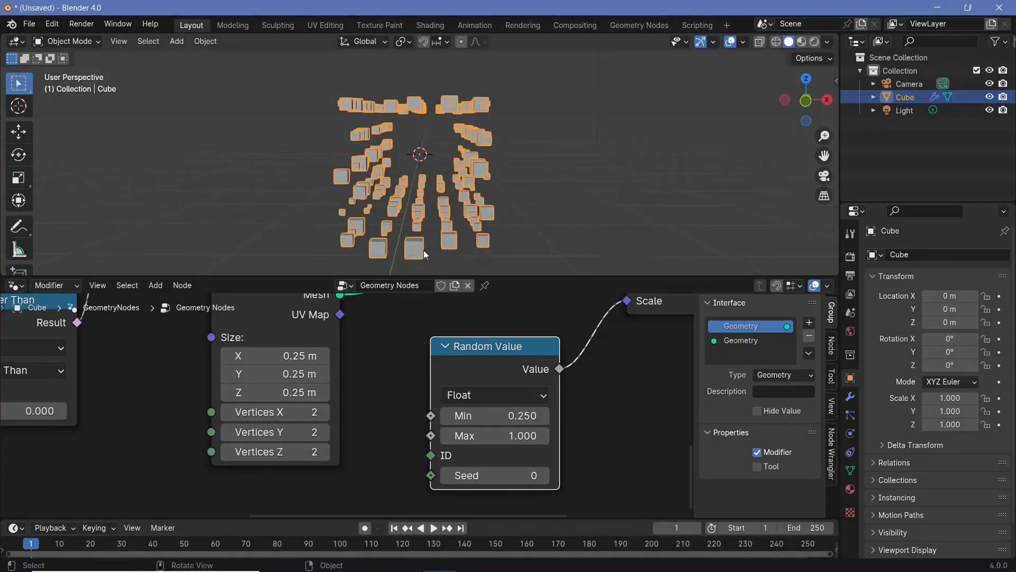
pyautogui.scroll(5, 465, 157)
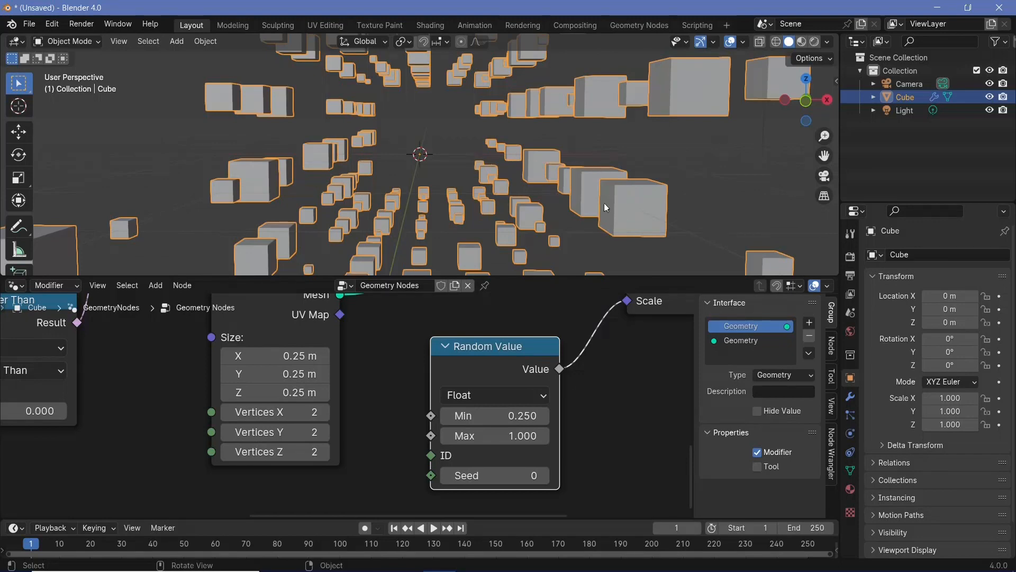
# Step: Move the Group Output node farther right to make room after Instance on Points
pyautogui.moveTo(590, 302); pyautogui.dragTo(111, 569, button='middle')
pyautogui.moveTo(439, 390); pyautogui.dragTo(614, 389)
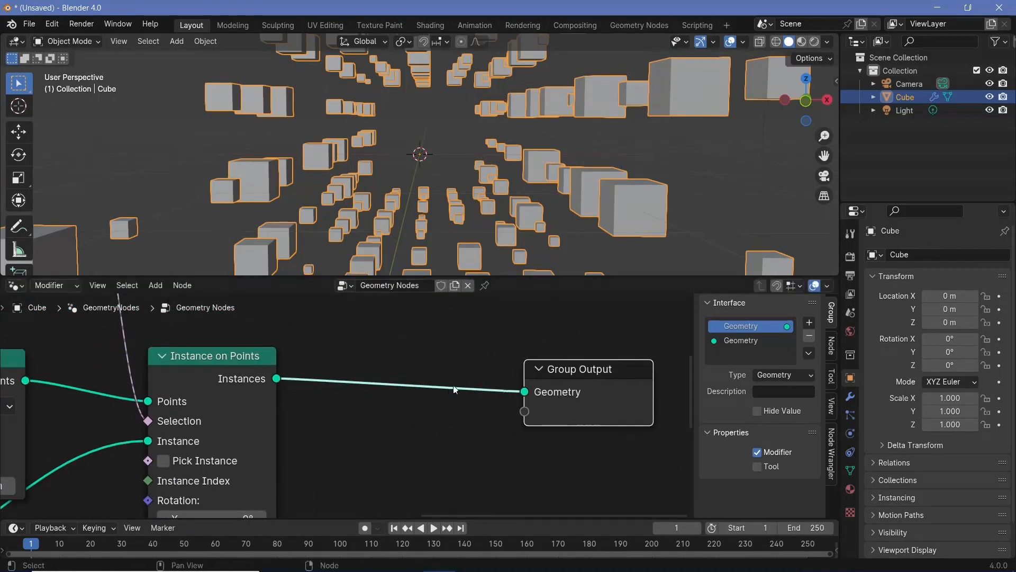
pyautogui.moveTo(455, 390); pyautogui.dragTo(404, 377, button='middle')
pyautogui.hotkey('shift', 'a')
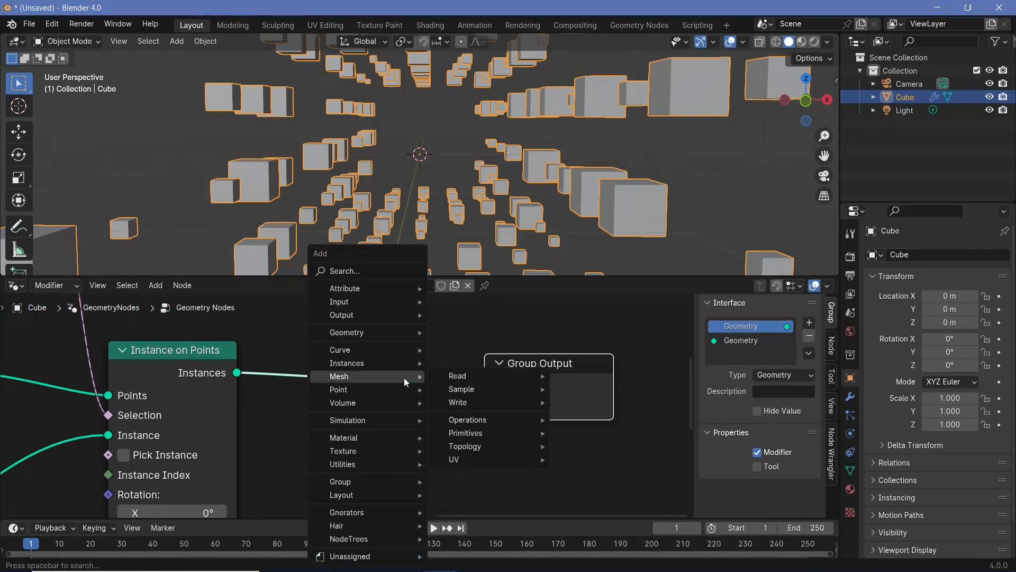
pyautogui.write('bevel')
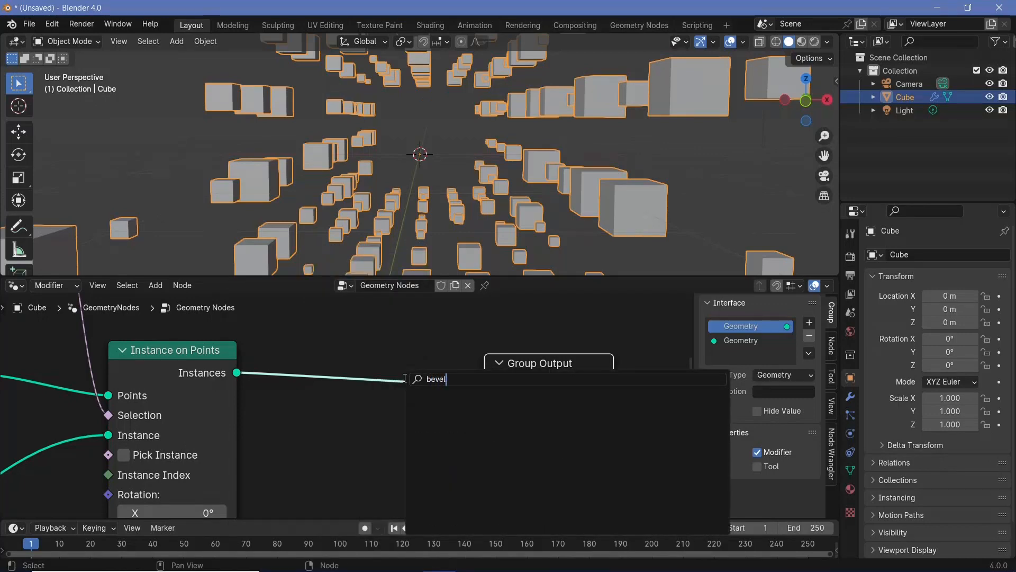
pyautogui.press('BackSpace')
pyautogui.press('BackSpace')
pyautogui.press('BackSpace')
pyautogui.press('BackSpace')
pyautogui.press('BackSpace')
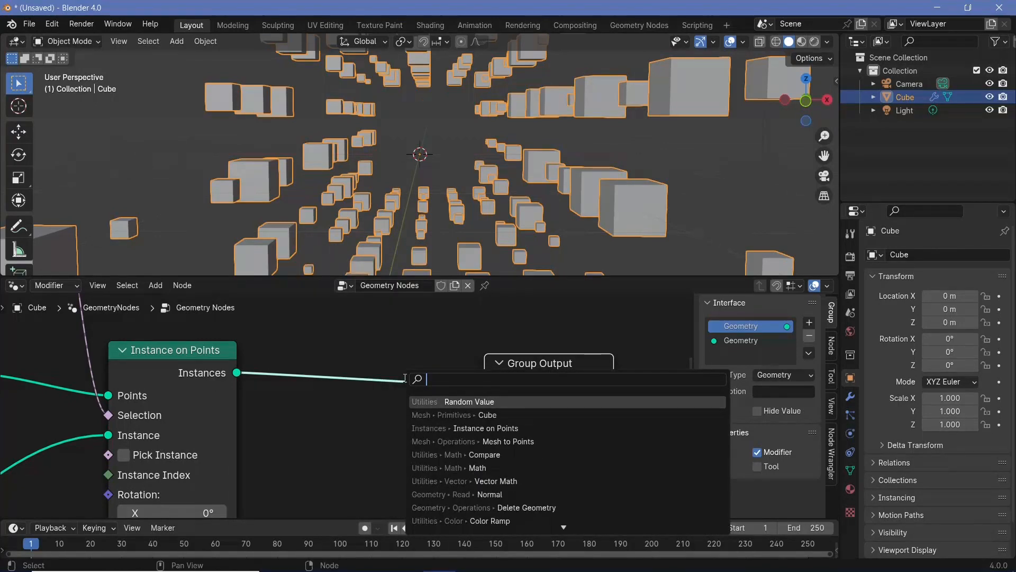
# Step: Insert a Subdivide Mesh node between Instance on Points and Group Output
pyautogui.write('sub')
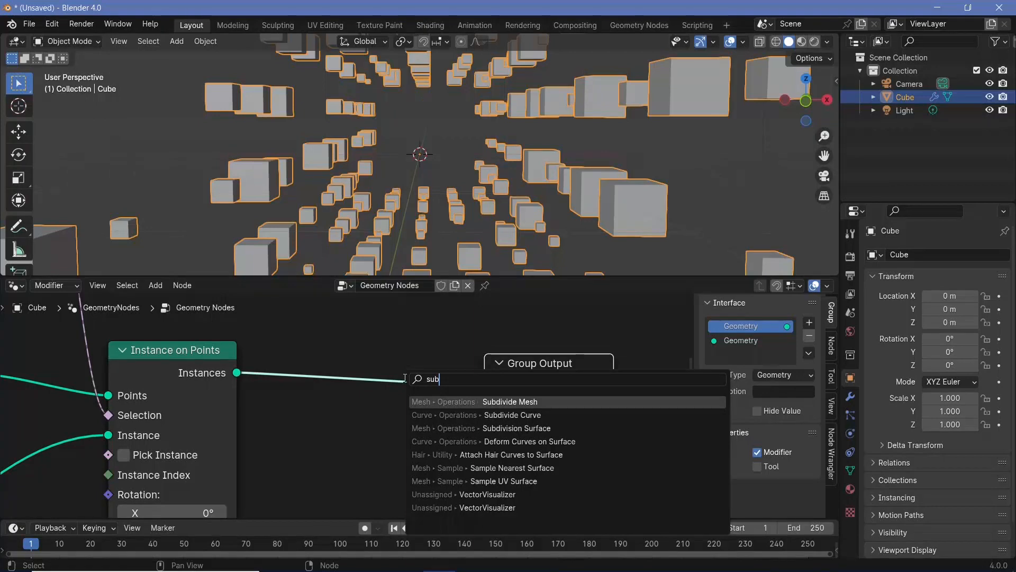
pyautogui.click(493, 401)
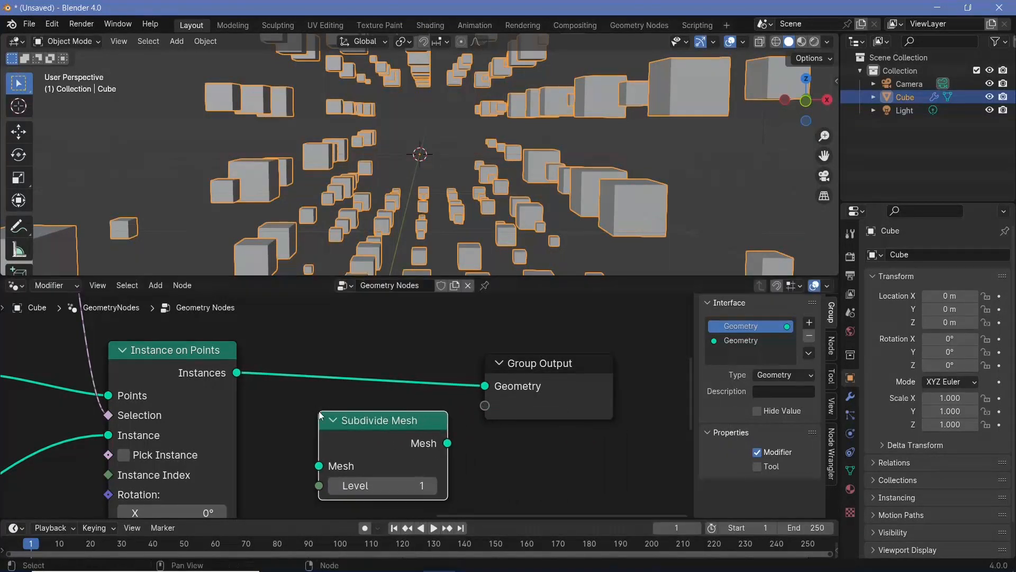
pyautogui.click(322, 371)
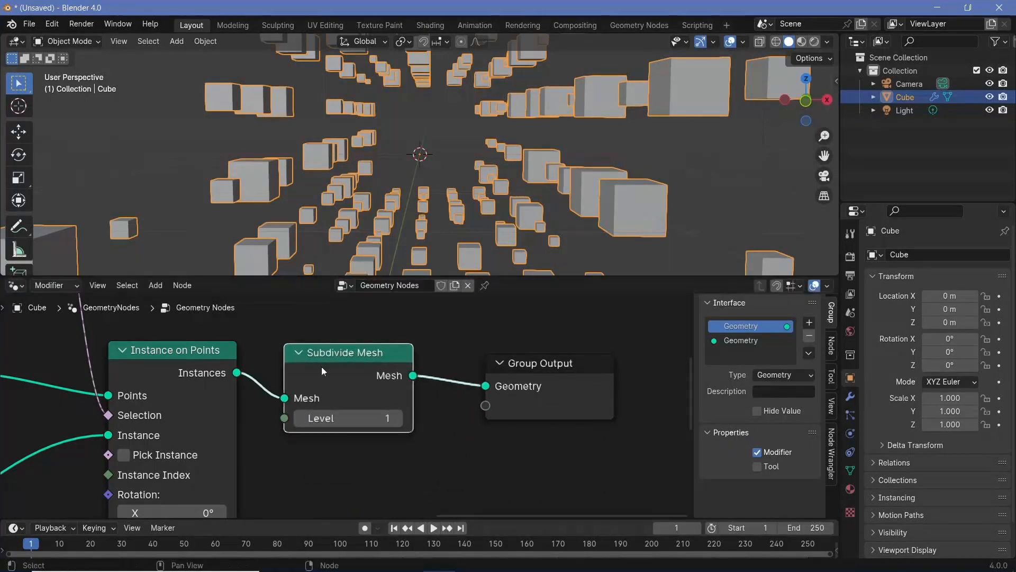
# Step: Switch the viewport to wireframe display and raise the Subdivide Mesh level to 3
pyautogui.click(760, 41)
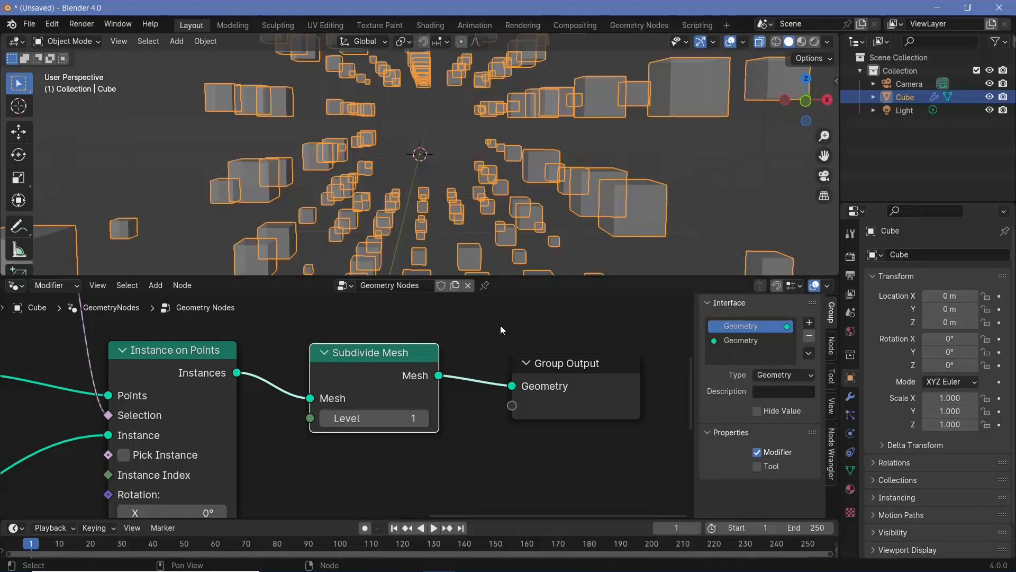
pyautogui.click(423, 418)
pyautogui.click(776, 41)
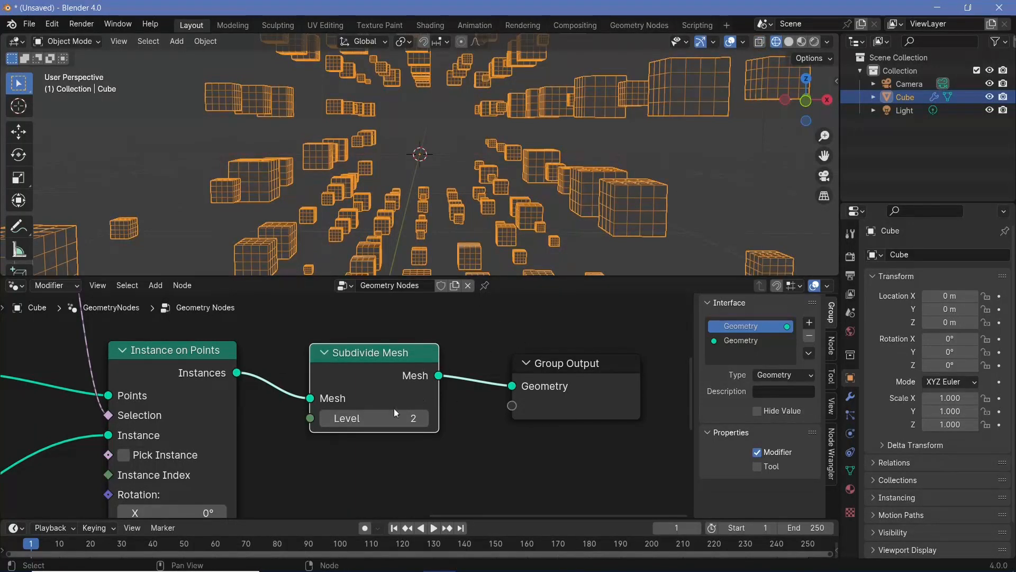
pyautogui.click(422, 418)
# Step: Move Group Output farther right and set the Subdivide Mesh level to 2
pyautogui.moveTo(580, 367); pyautogui.dragTo(450, 373, button='middle')
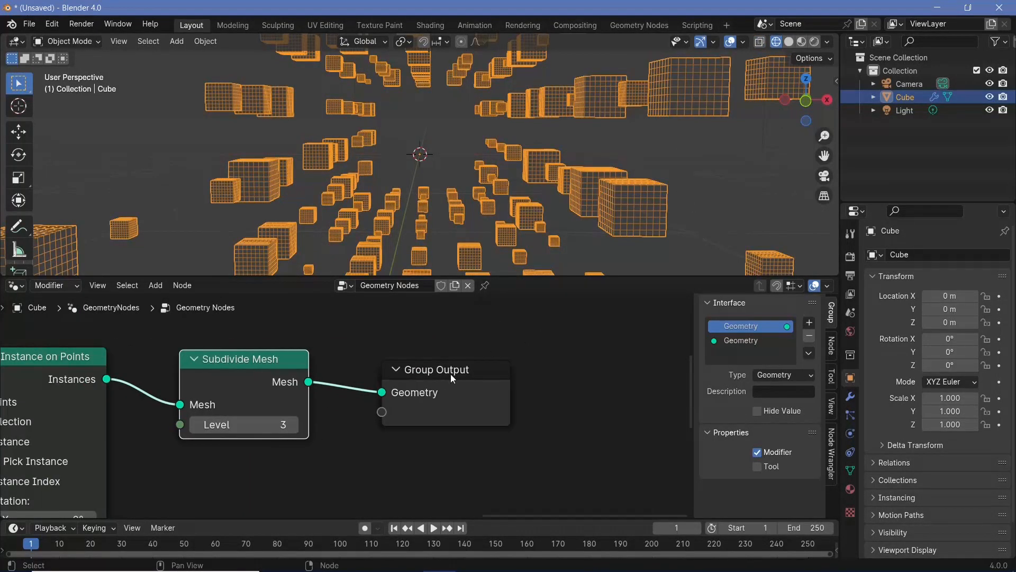
pyautogui.moveTo(450, 374); pyautogui.dragTo(570, 367)
pyautogui.click(190, 425)
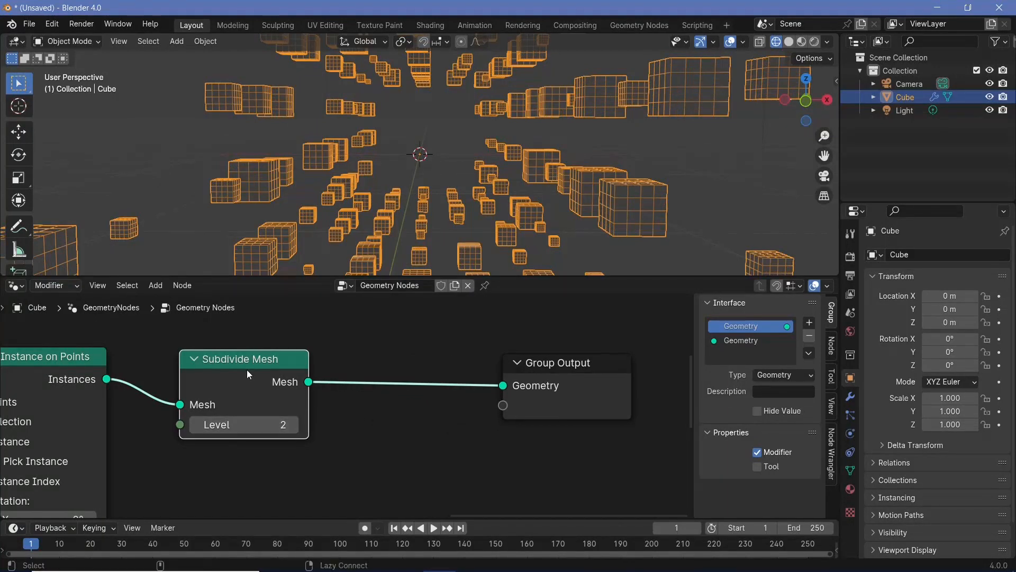
# Step: Detach Subdivide Mesh from the chain and insert a Subdivision Surface node between Instance on Points and Group Output
pyautogui.keyDown('alt'); pyautogui.moveTo(247, 370); pyautogui.dragTo(252, 452); pyautogui.keyUp('alt')
pyautogui.hotkey('shift', 'a')
pyautogui.moveTo(396, 451)
pyautogui.write('sub')
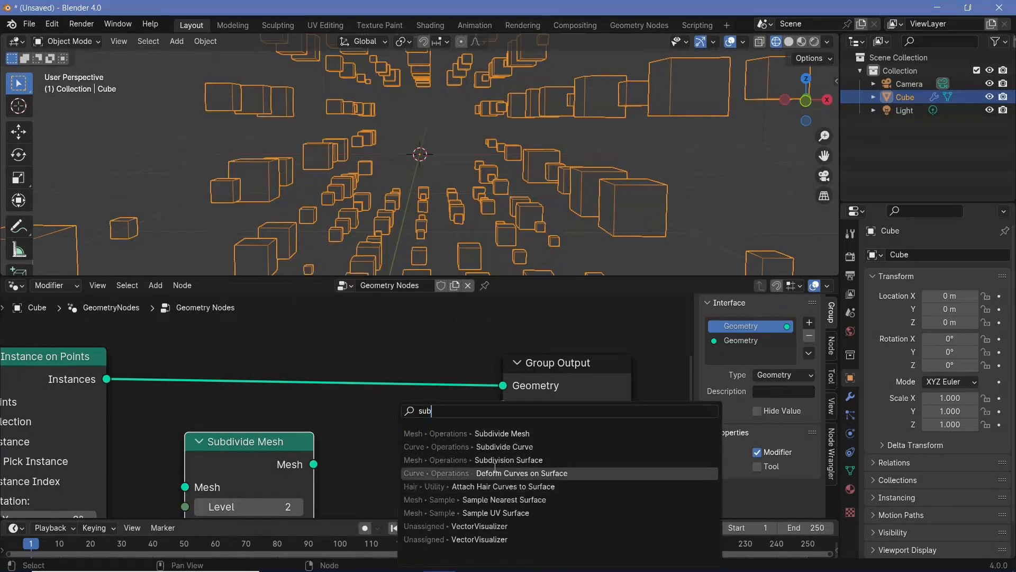
pyautogui.click(424, 460)
pyautogui.click(346, 388)
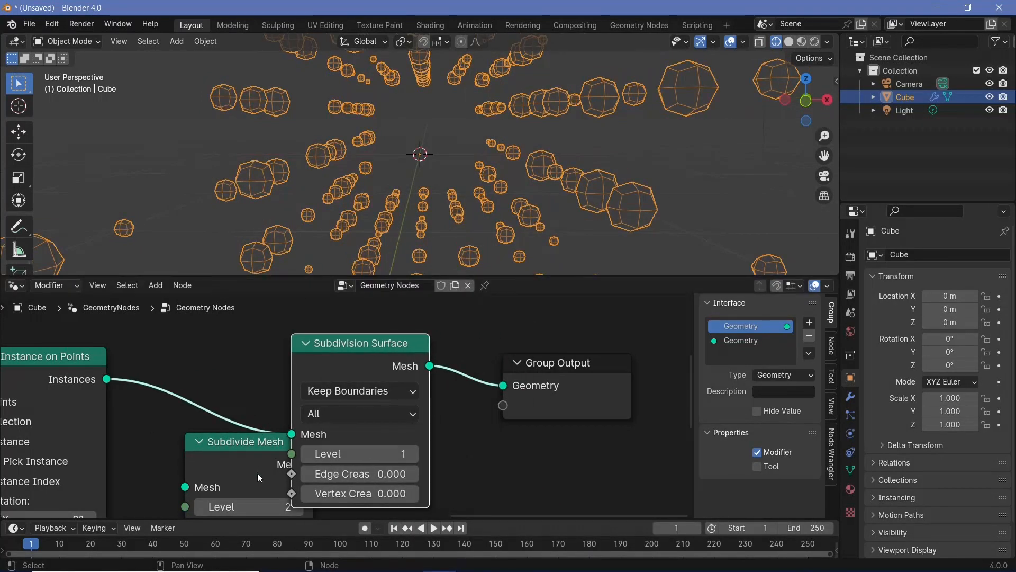
pyautogui.moveTo(245, 468); pyautogui.dragTo(241, 507)
# Step: Set the Subdivision Surface level to 3 and its edge crease to about 0.469
pyautogui.moveTo(433, 443); pyautogui.dragTo(471, 385, button='middle')
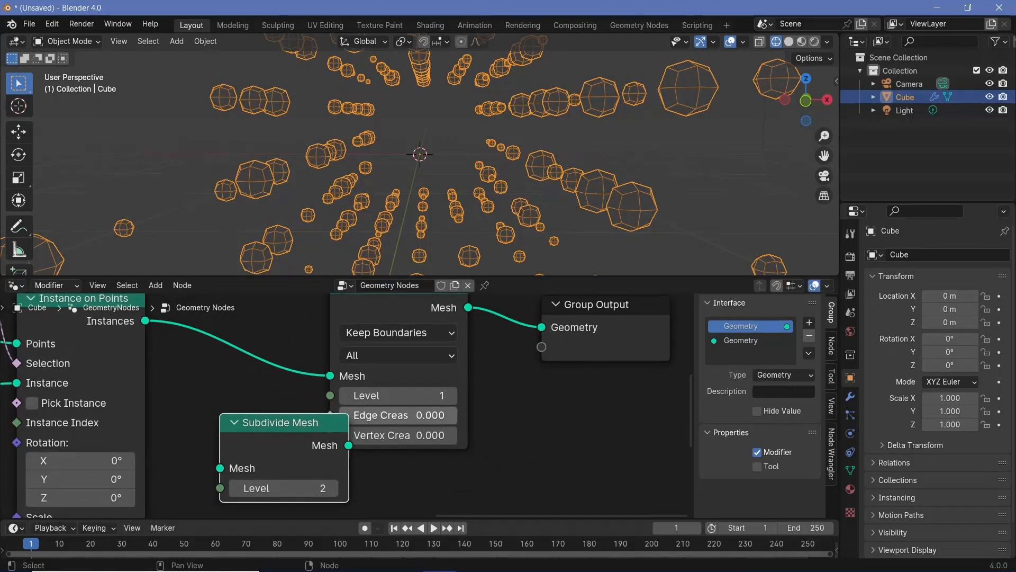
pyautogui.moveTo(402, 415); pyautogui.dragTo(435, 415)
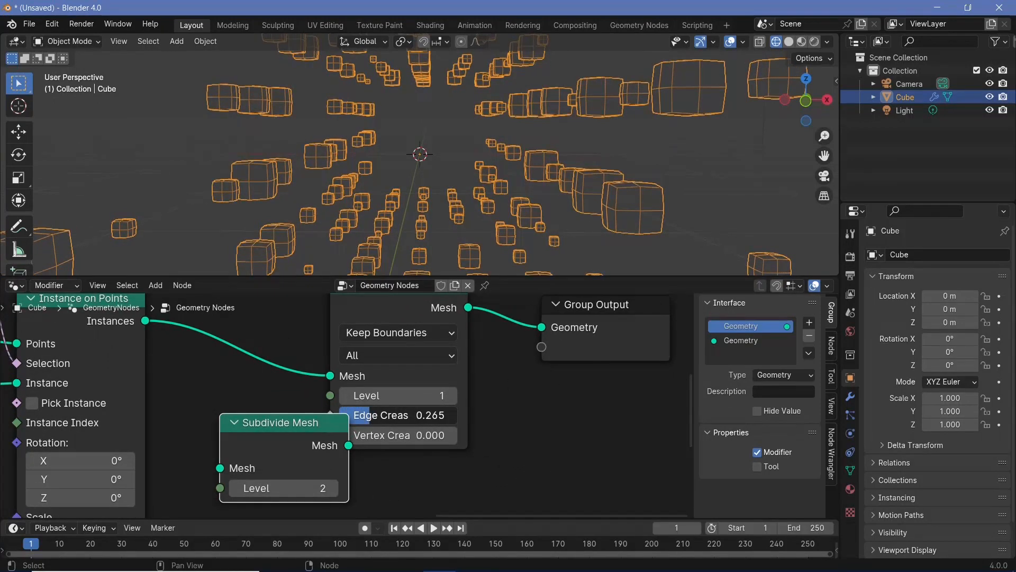
pyautogui.click(452, 399)
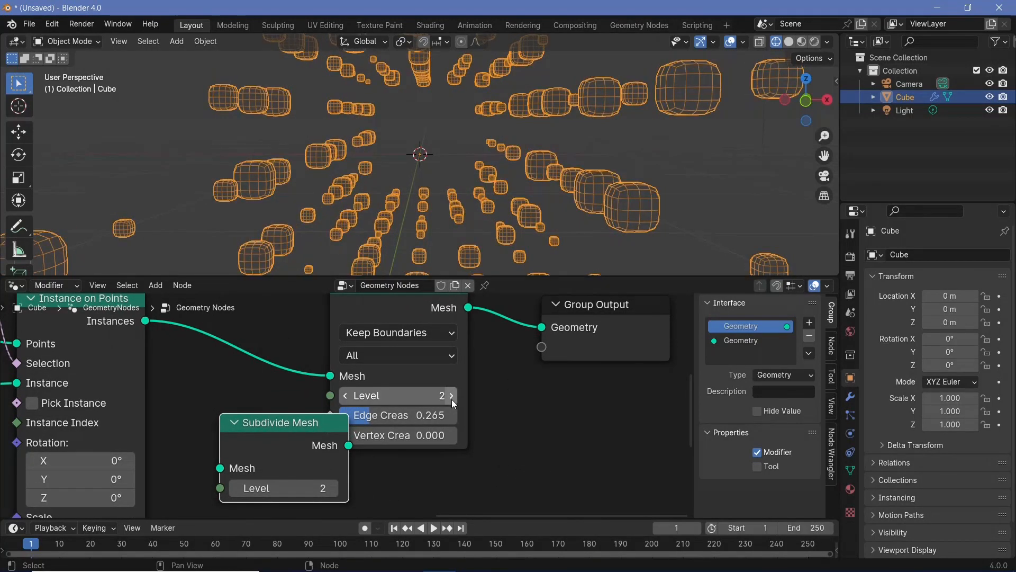
pyautogui.click(452, 399)
pyautogui.moveTo(450, 415); pyautogui.dragTo(488, 415)
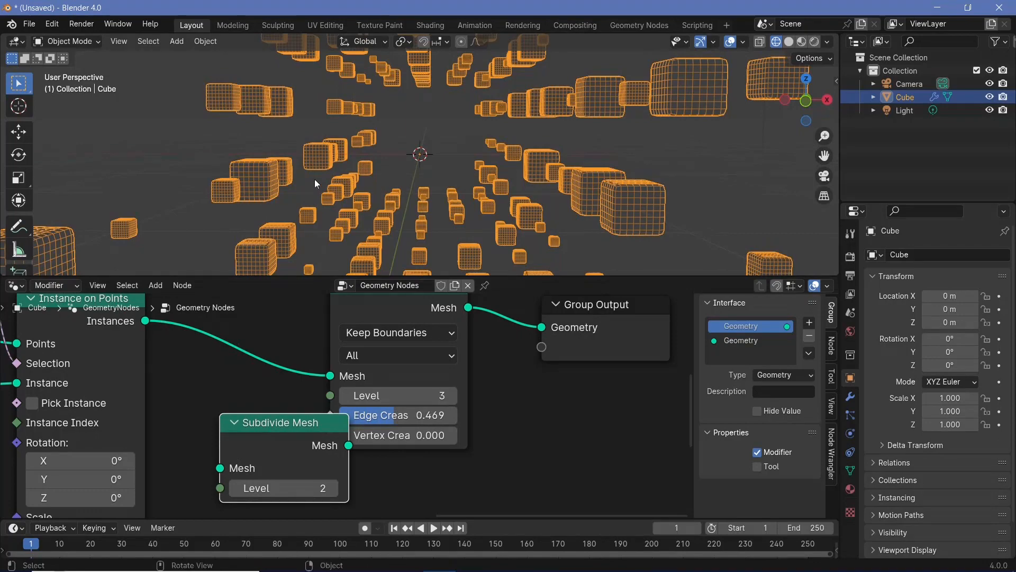
# Step: Delete the disconnected Subdivide Mesh node
pyautogui.moveTo(314, 179); pyautogui.dragTo(334, 228, button='middle')
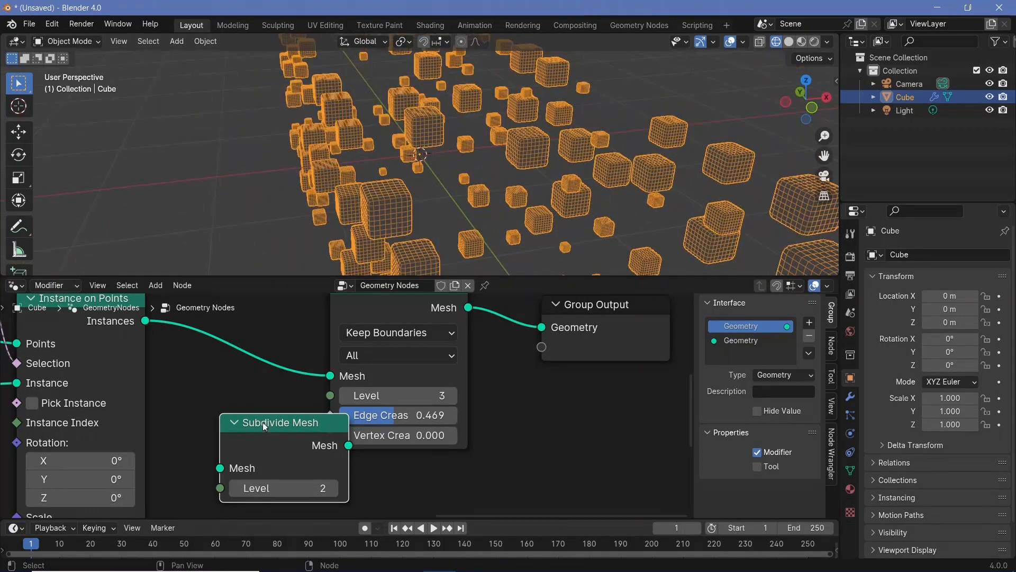
pyautogui.press('x')
pyautogui.scroll(-2, 258, 462)
pyautogui.moveTo(561, 169); pyautogui.dragTo(394, 366, button='middle')
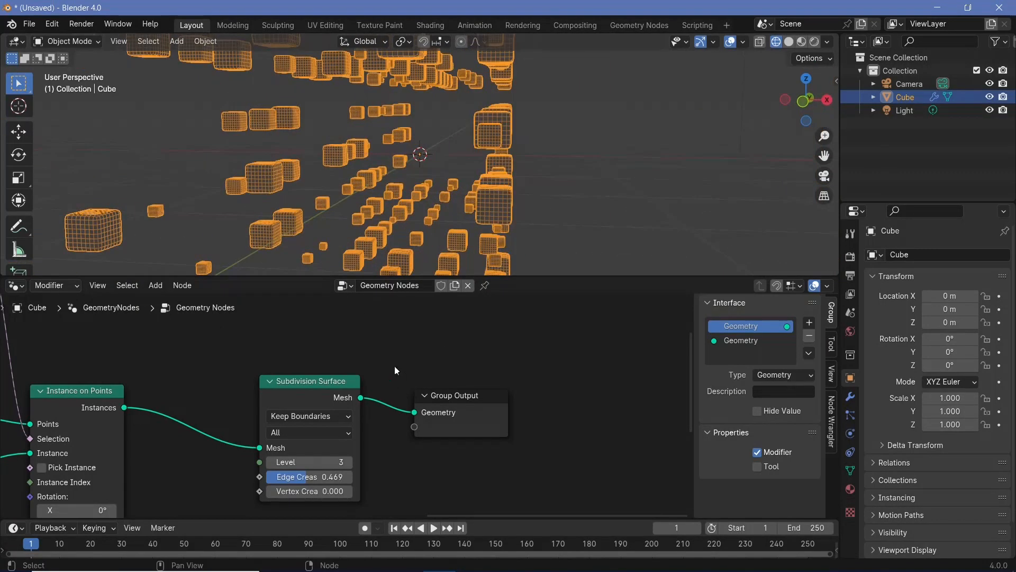
# Step: Show the viewport in solid shading with X-ray turned off
pyautogui.click(788, 42)
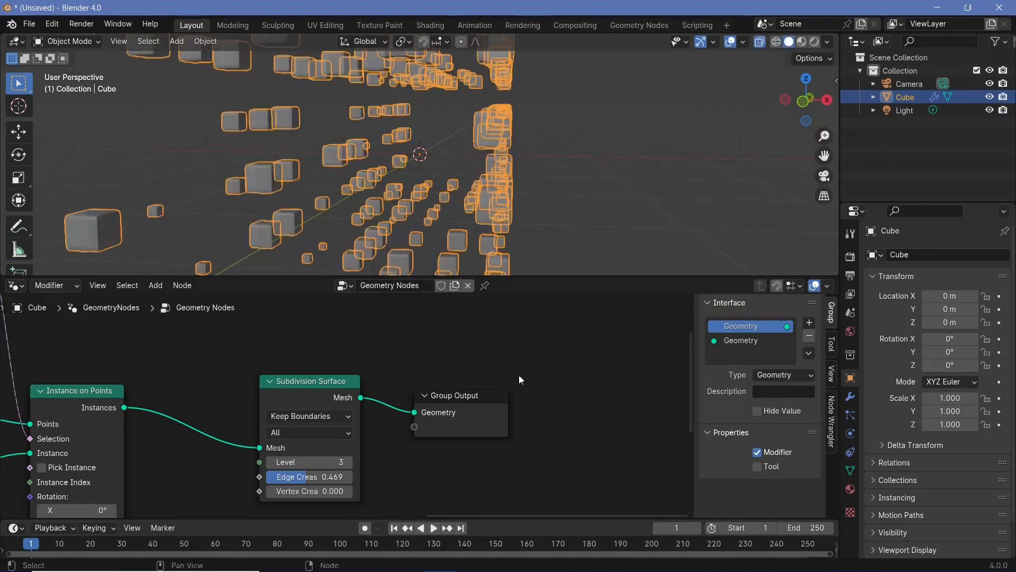
pyautogui.click(760, 43)
# Step: Insert a Set Shade Smooth node between Subdivision Surface and Group Output
pyautogui.hotkey('shift', 'a')
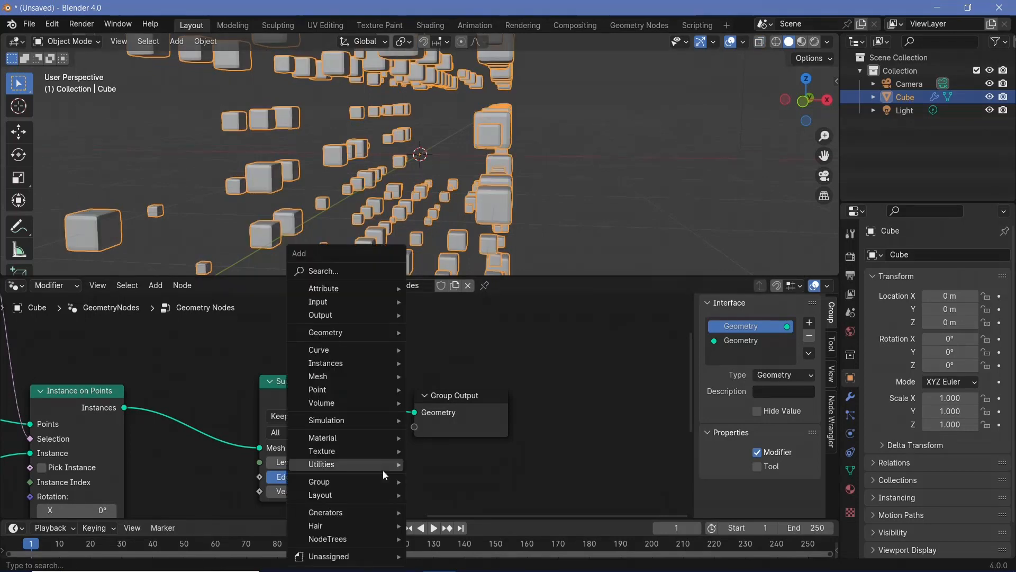
pyautogui.write('set sha')
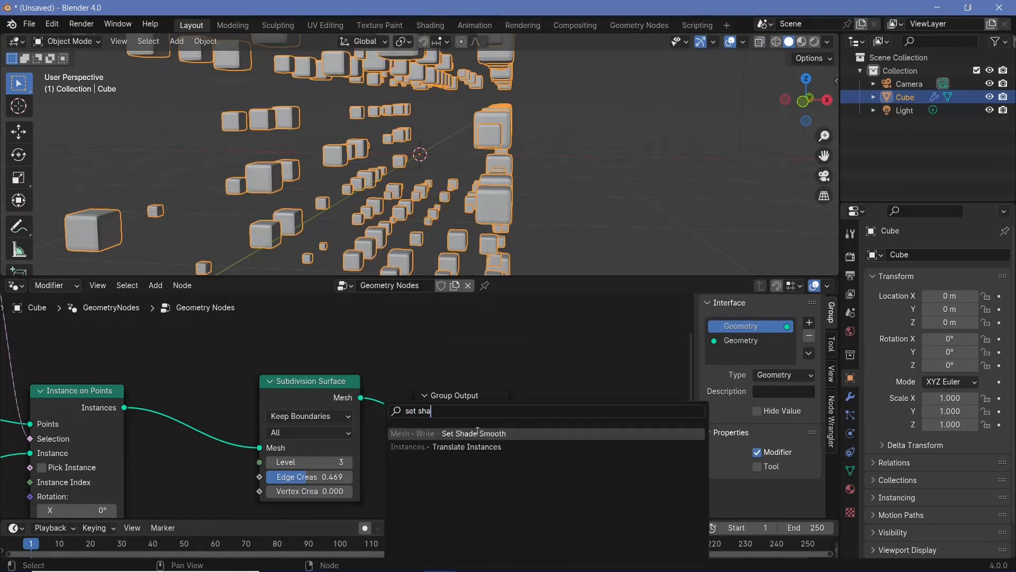
pyautogui.click(477, 431)
pyautogui.click(455, 394)
# Step: Raise the Subdivision Surface node's edge crease to about 0.546 and its level to 4
pyautogui.moveTo(515, 176); pyautogui.dragTo(477, 159, button='middle')
pyautogui.scroll(-5, 484, 178)
pyautogui.scroll(4, 480, 158)
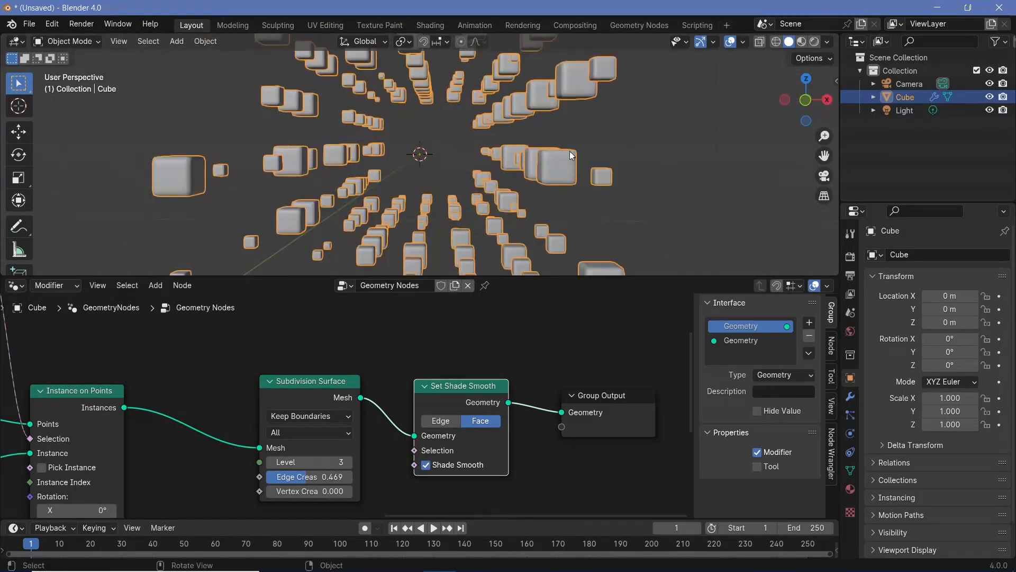
pyautogui.scroll(1, 534, 167)
pyautogui.keyDown('shift'); pyautogui.moveTo(582, 171); pyautogui.dragTo(552, 194, button='middle'); pyautogui.keyUp('shift')
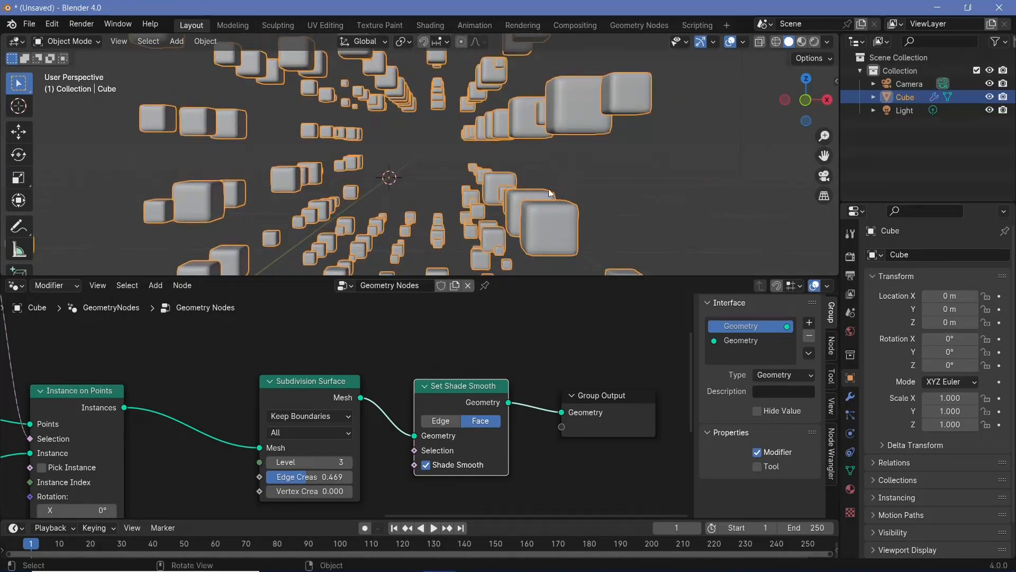
pyautogui.scroll(2, 545, 215)
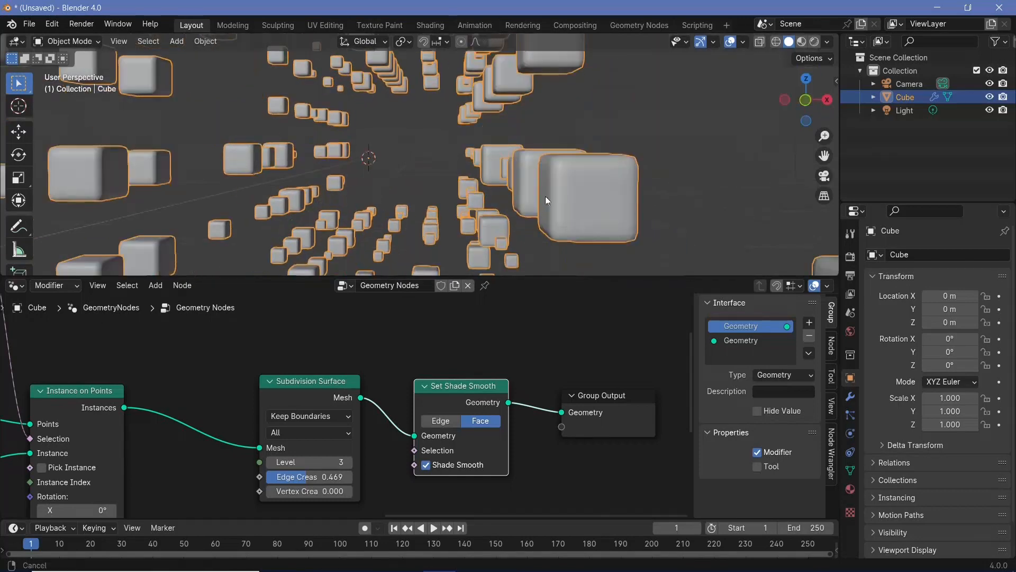
pyautogui.keyDown('ctrl'); pyautogui.moveTo(310, 426); pyautogui.dragTo(433, 410, button='middle'); pyautogui.keyUp('ctrl')
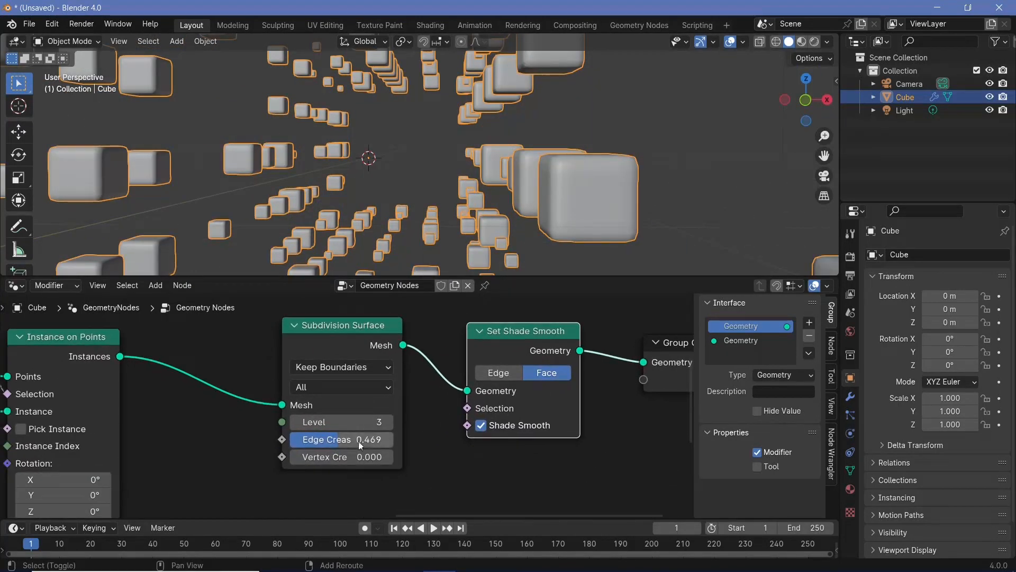
pyautogui.moveTo(344, 438); pyautogui.dragTo(375, 438)
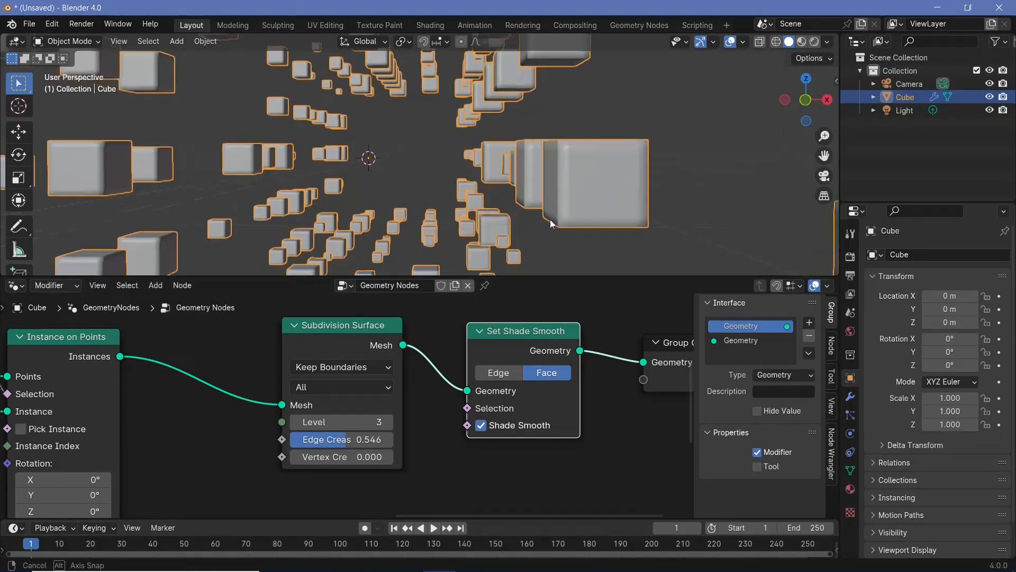
pyautogui.moveTo(551, 219); pyautogui.dragTo(540, 231, button='middle')
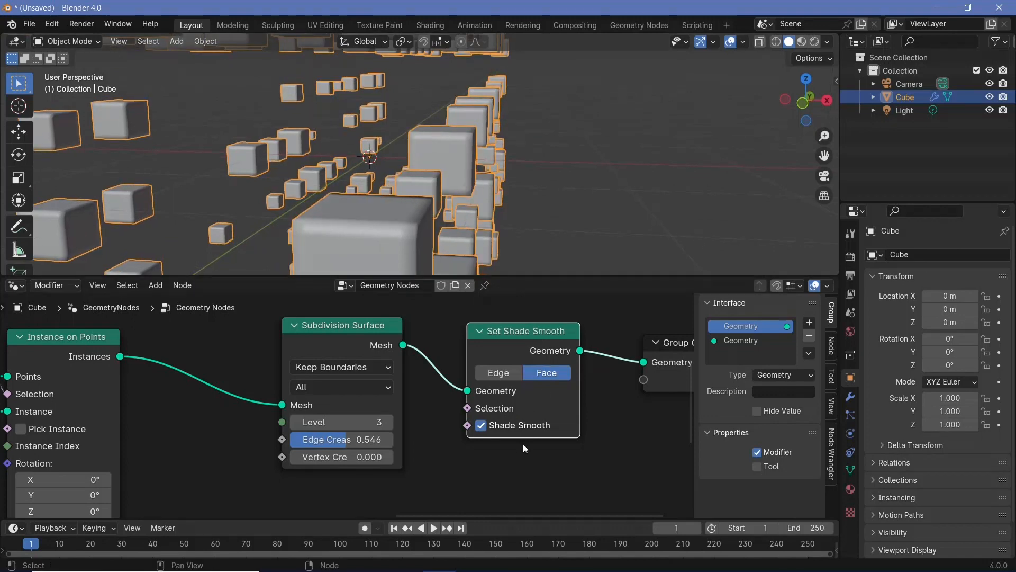
pyautogui.click(389, 421)
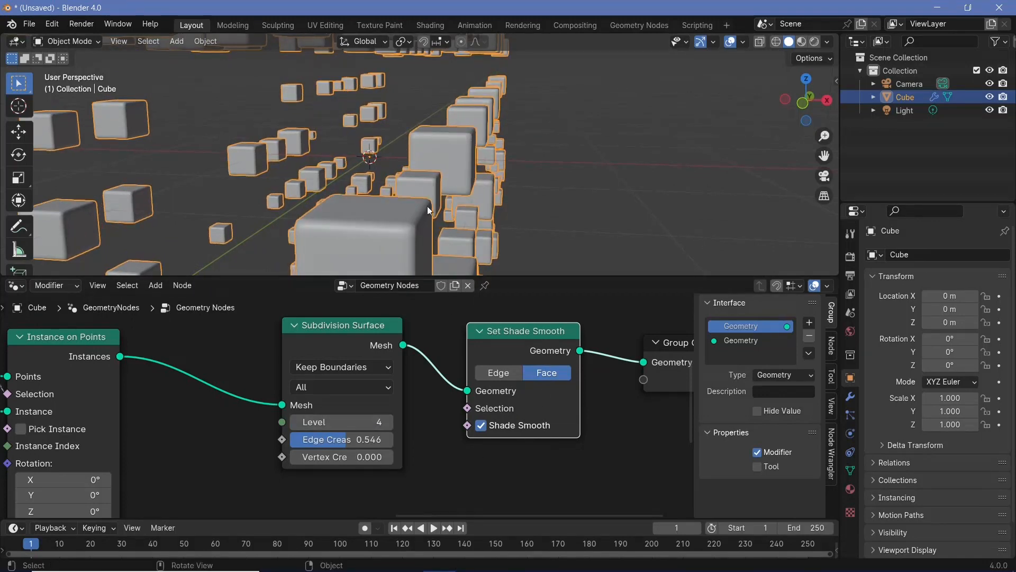
pyautogui.scroll(-6, 429, 181)
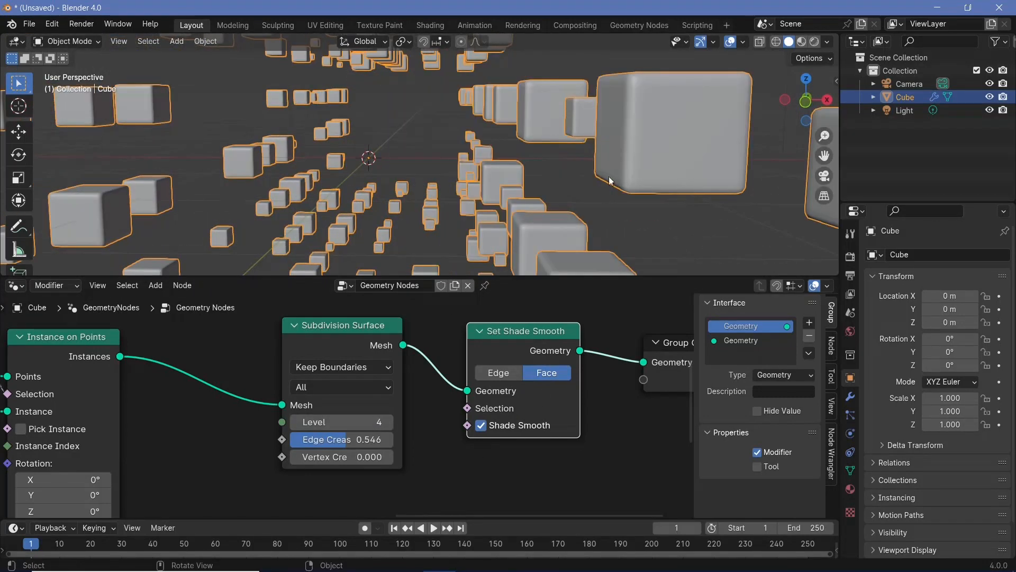
pyautogui.keyDown('shift'); pyautogui.moveTo(620, 172); pyautogui.dragTo(601, 179, button='middle'); pyautogui.keyUp('shift')
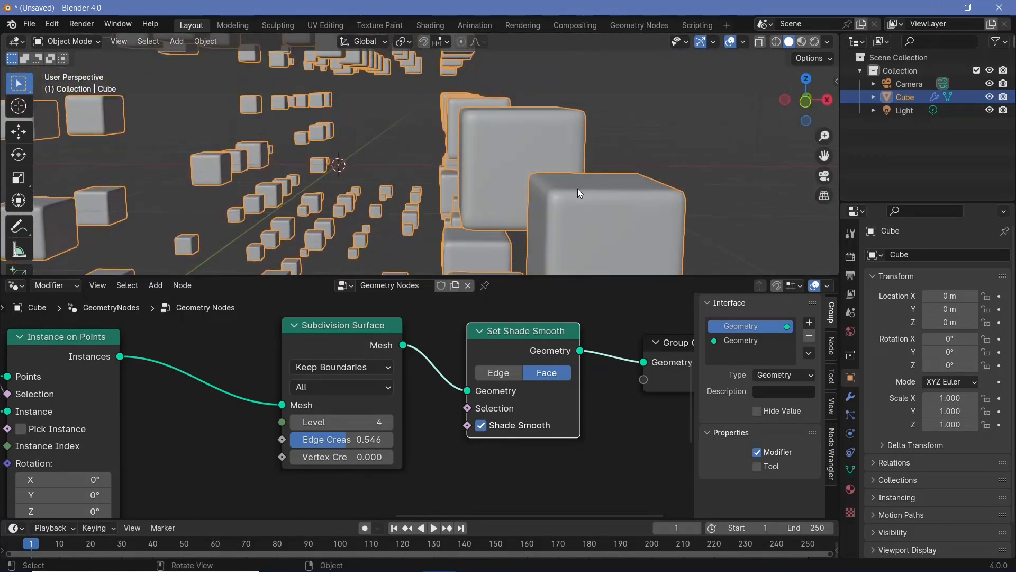
pyautogui.scroll(-3, 351, 151)
pyautogui.moveTo(360, 178)
pyautogui.mouseDown(button='middle')
pyautogui.moveTo(296, 190)
pyautogui.moveTo(309, 205)
pyautogui.moveTo(369, 179)
pyautogui.mouseUp(button='middle')
pyautogui.scroll(-5, 540, 426)
# Step: Move Group Output farther right and insert a Set Material node after Set Shade Smooth, assigned the material named Material
pyautogui.moveTo(548, 427); pyautogui.dragTo(381, 428, button='middle')
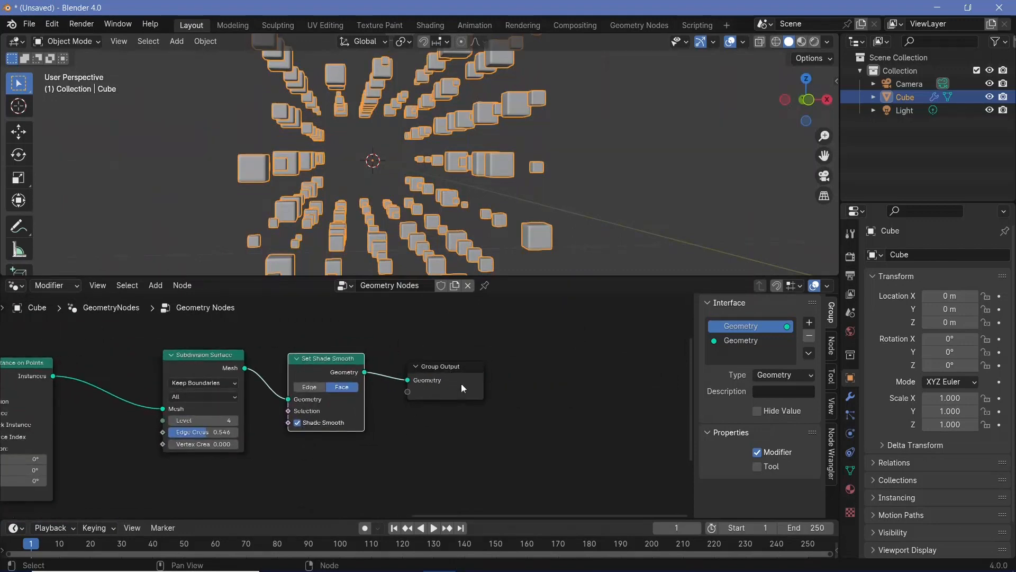
pyautogui.click(466, 370)
pyautogui.moveTo(466, 371); pyautogui.dragTo(573, 359)
pyautogui.hotkey('shift', 'a')
pyautogui.write('s')
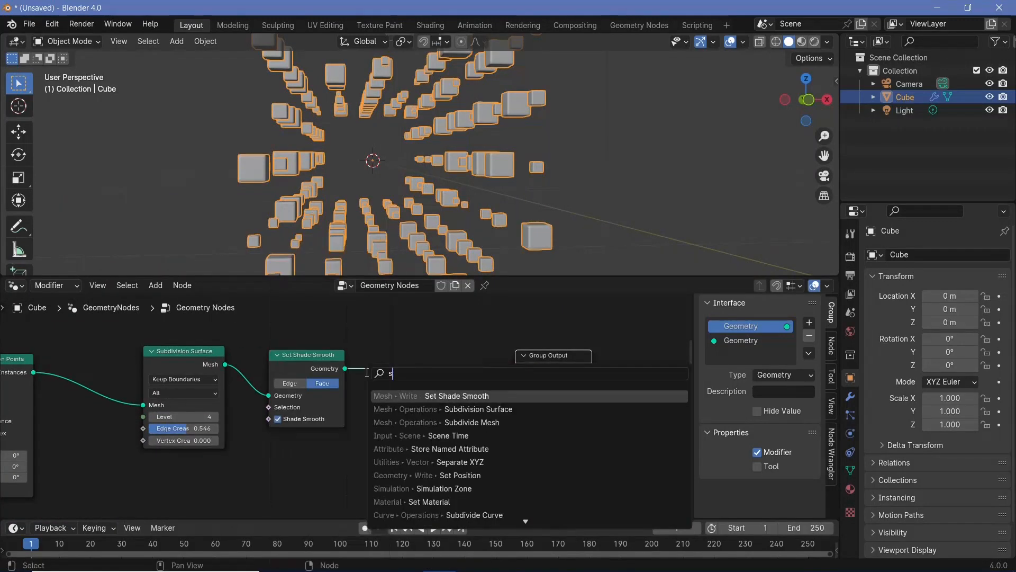
pyautogui.write('et mater')
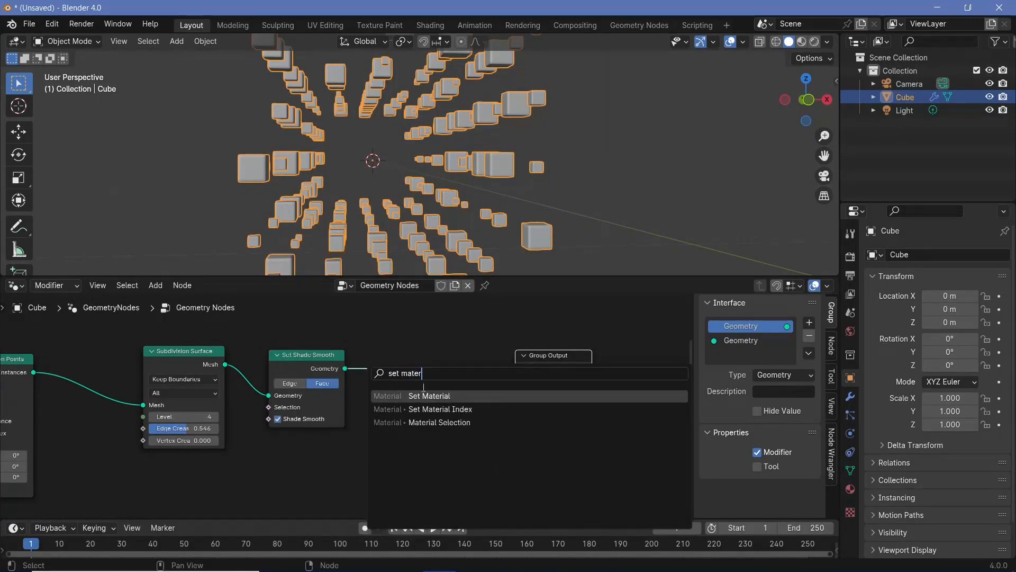
pyautogui.press('Return')
pyautogui.click(467, 415)
pyautogui.click(458, 409)
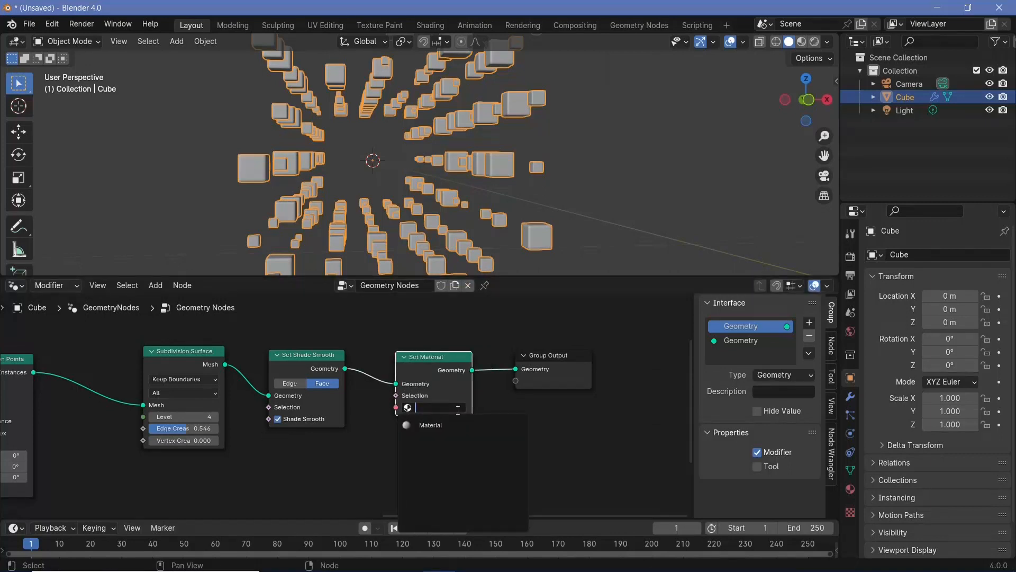
pyautogui.click(449, 425)
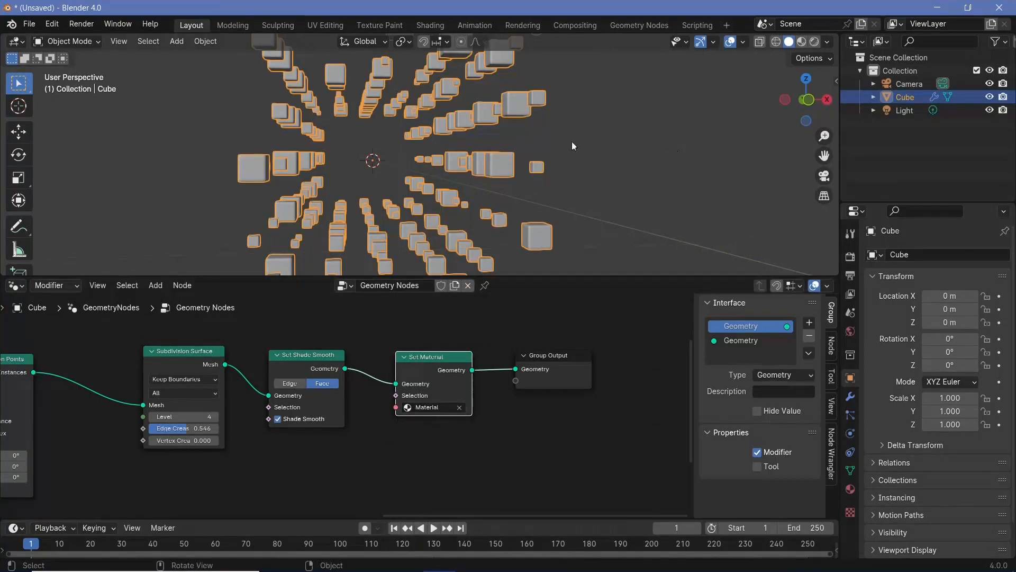
# Step: Change the node editor to the Shader Editor, set the viewport to rendered shading and open the render settings
pyautogui.click(15, 287)
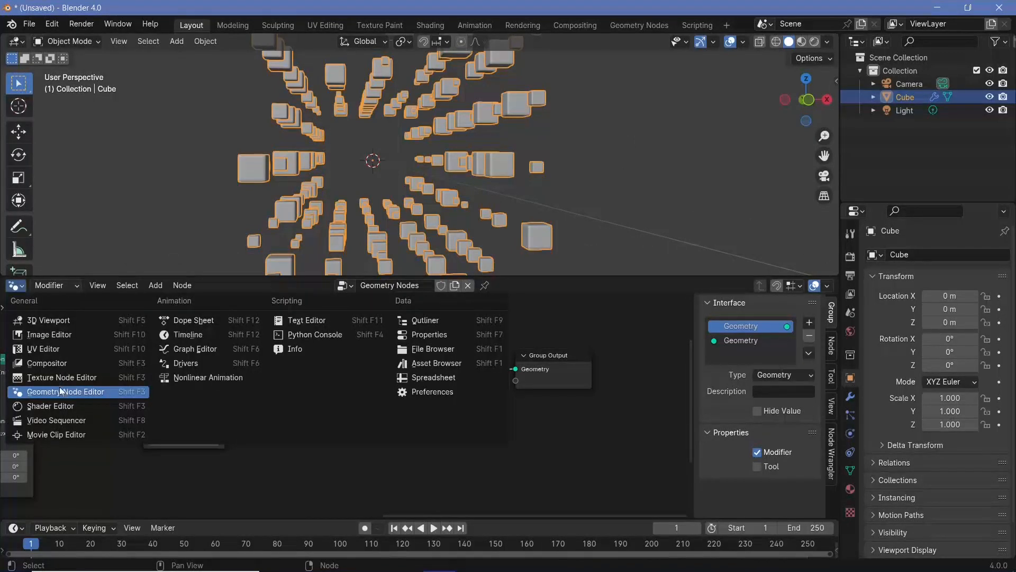
pyautogui.click(63, 406)
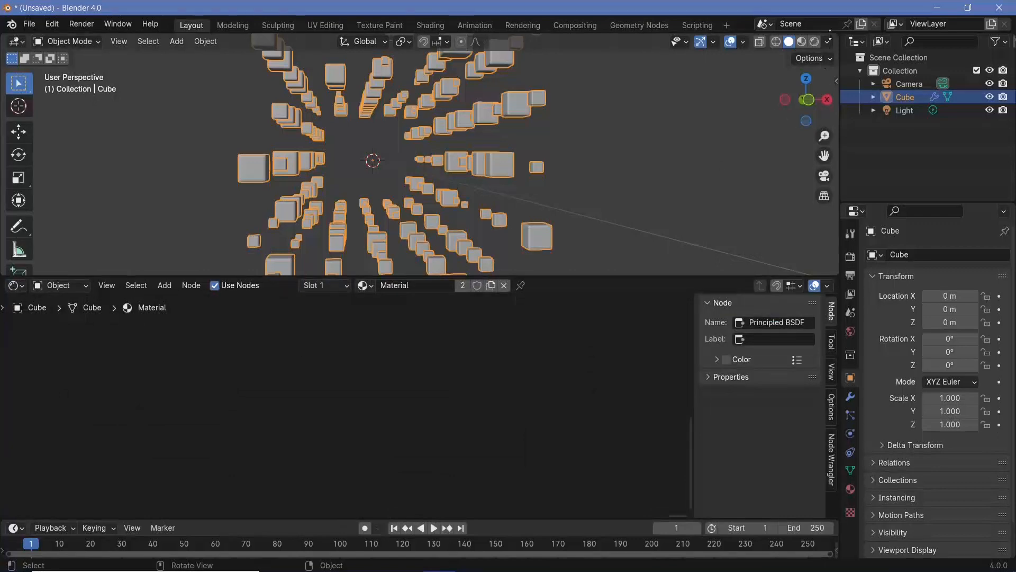
pyautogui.click(814, 41)
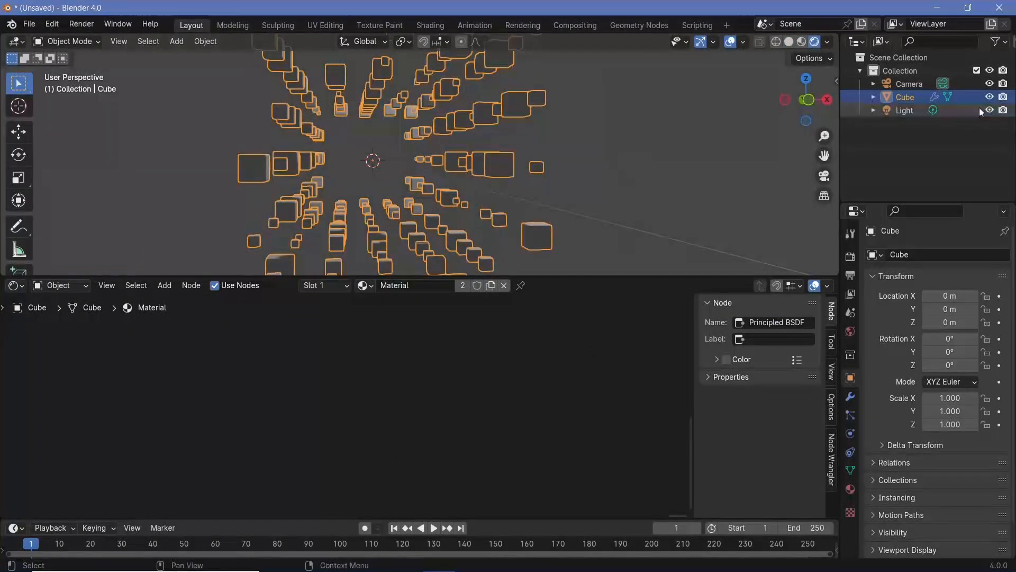
pyautogui.click(854, 258)
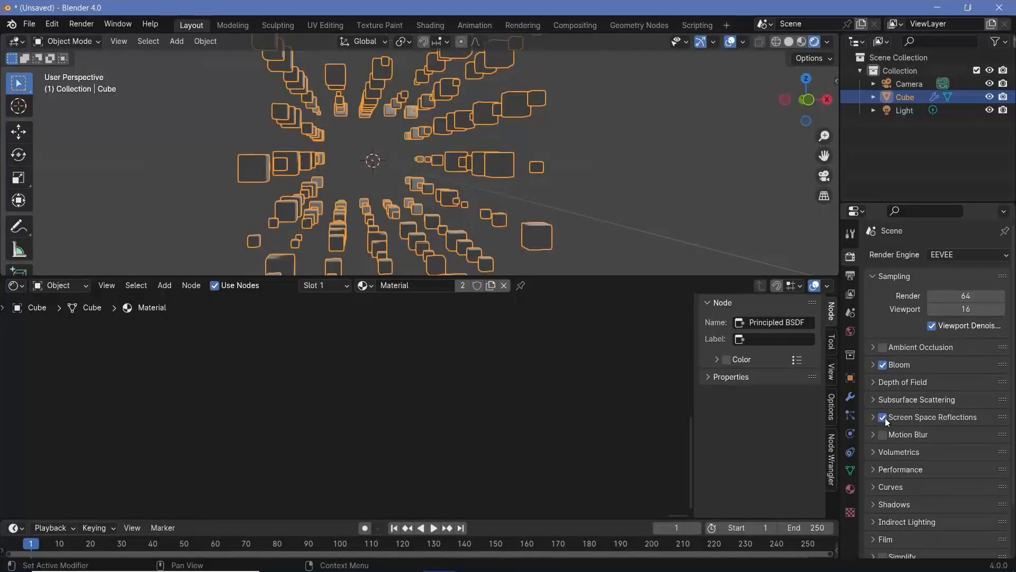
# Step: Select the scene light and clear its location to place it at the world origin
pyautogui.click(901, 110)
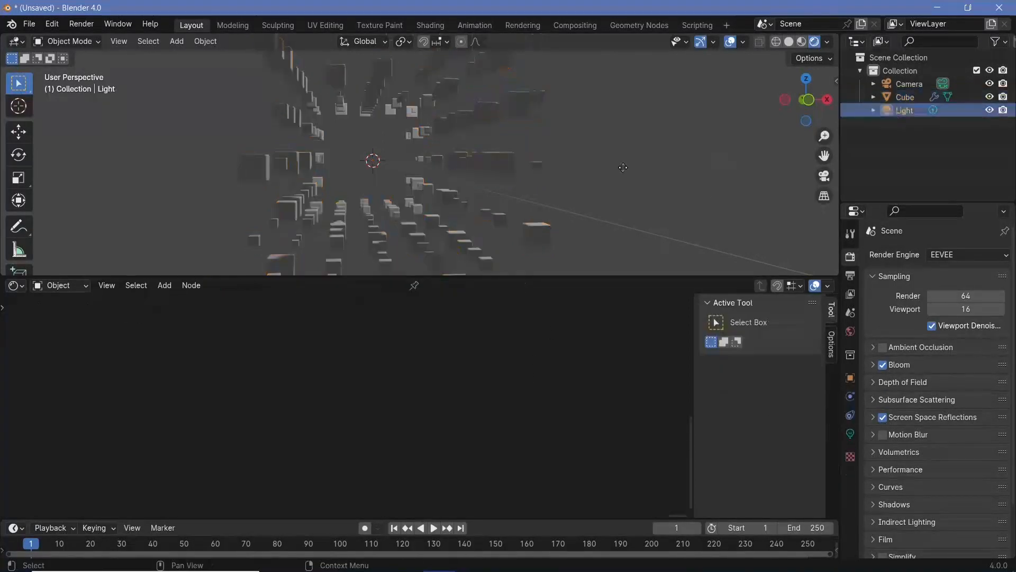
pyautogui.hotkey('alt', 'g')
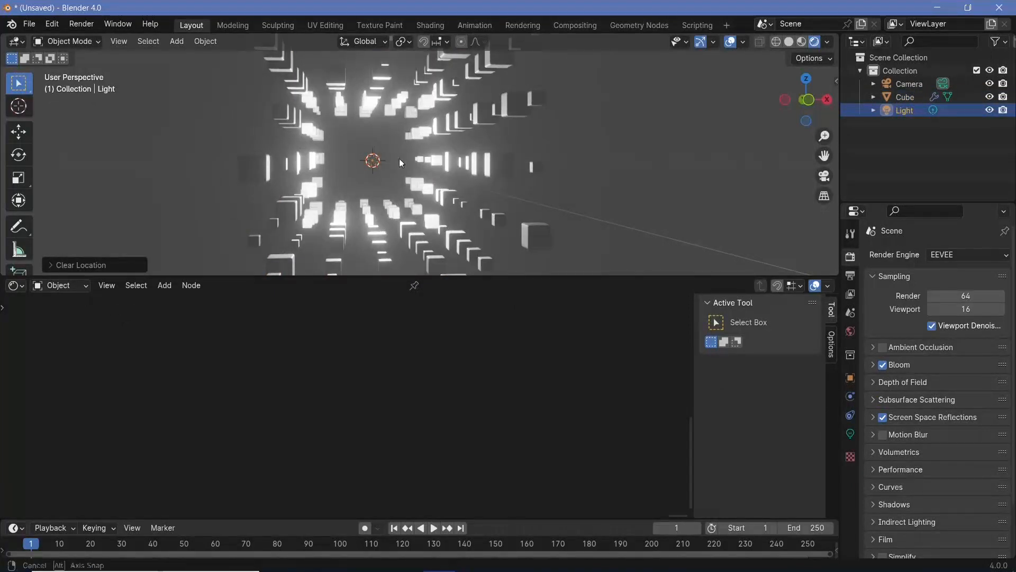
pyautogui.moveTo(399, 158); pyautogui.dragTo(418, 159, button='middle')
# Step: Set the point light's power to 500 W
pyautogui.click(850, 433)
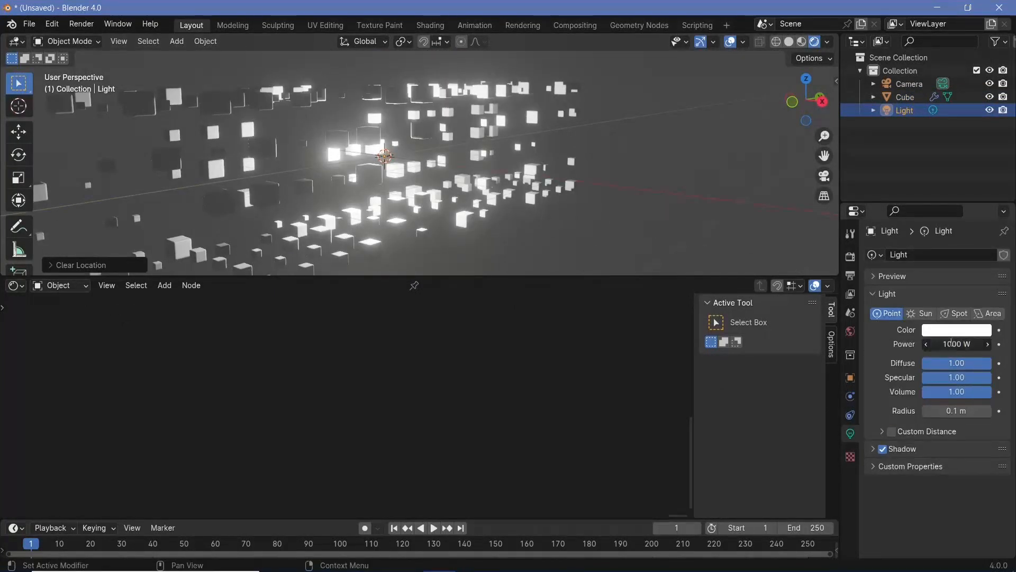
pyautogui.click(951, 342)
pyautogui.write('500')
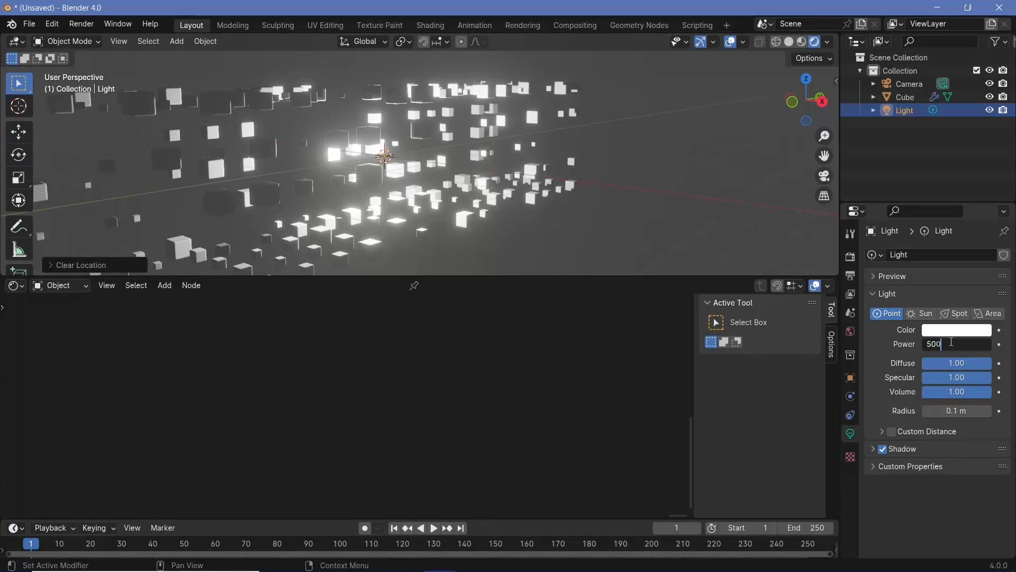
pyautogui.press('Return')
# Step: Move the light 5 m along the global Y axis to the far end of the cube tunnel
pyautogui.moveTo(606, 224); pyautogui.dragTo(410, 184, button='middle')
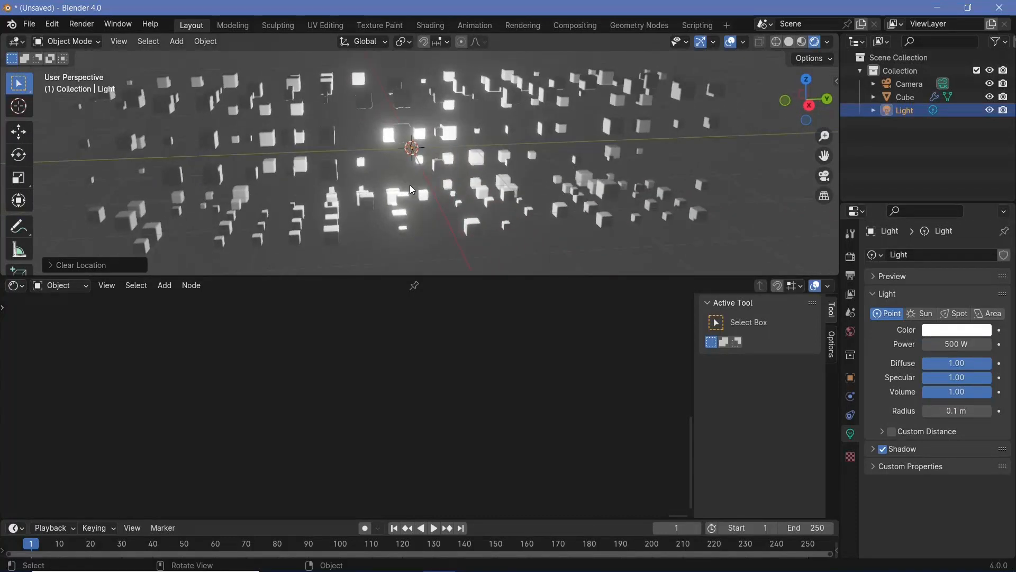
pyautogui.press('g')
pyautogui.press('y')
pyautogui.press('5')
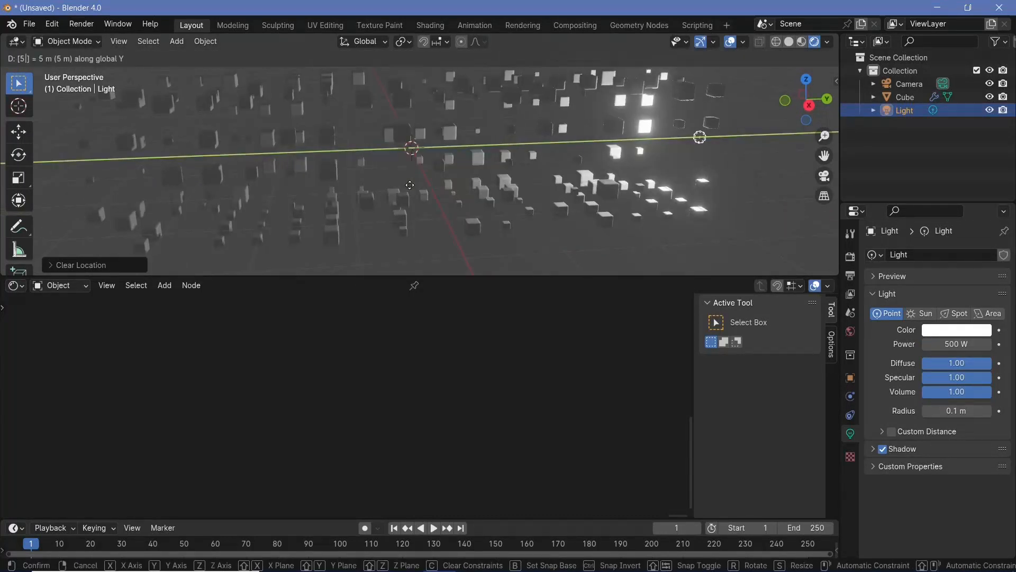
pyautogui.press('Return')
pyautogui.moveTo(409, 186); pyautogui.dragTo(774, 134, button='middle')
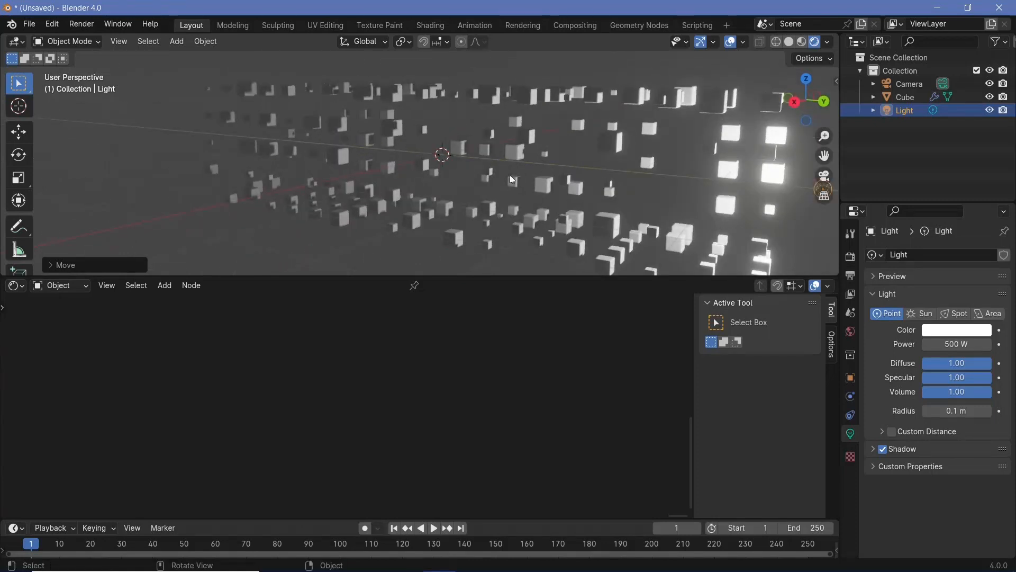
pyautogui.moveTo(512, 180); pyautogui.dragTo(419, 179, button='middle')
# Step: Select the instanced cubes and set Metallic to 1 on their material's Principled BSDF node
pyautogui.click(459, 242)
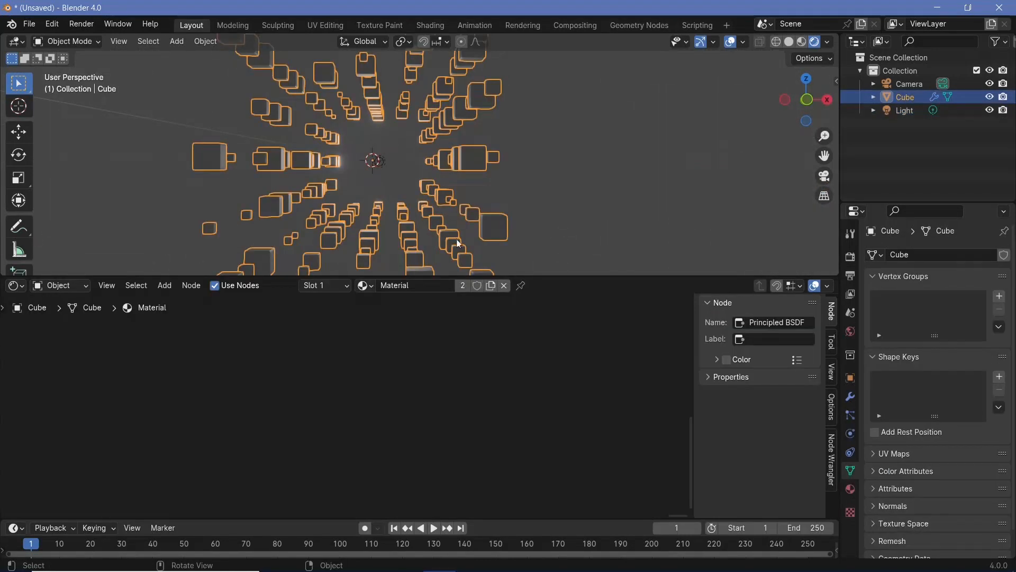
pyautogui.scroll(-10, 465, 347)
pyautogui.moveTo(324, 367); pyautogui.dragTo(722, 422, button='middle')
pyautogui.scroll(6, 334, 376)
pyautogui.moveTo(474, 373); pyautogui.dragTo(601, 373)
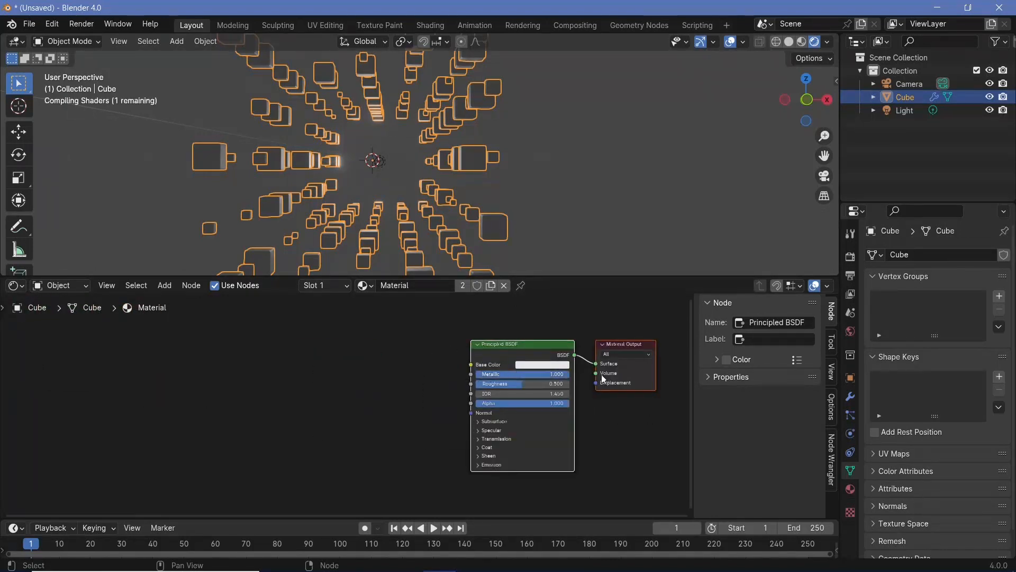
pyautogui.scroll(3, 472, 395)
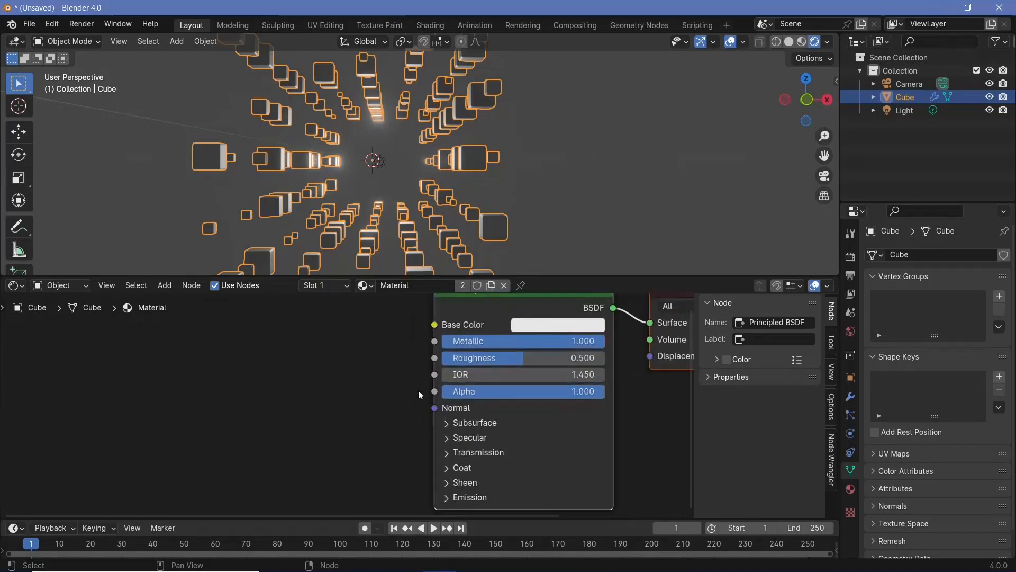
# Step: Set the Principled BSDF roughness to 0.3 and check the reflections on the cubes
pyautogui.click(474, 363)
pyautogui.write('0.3')
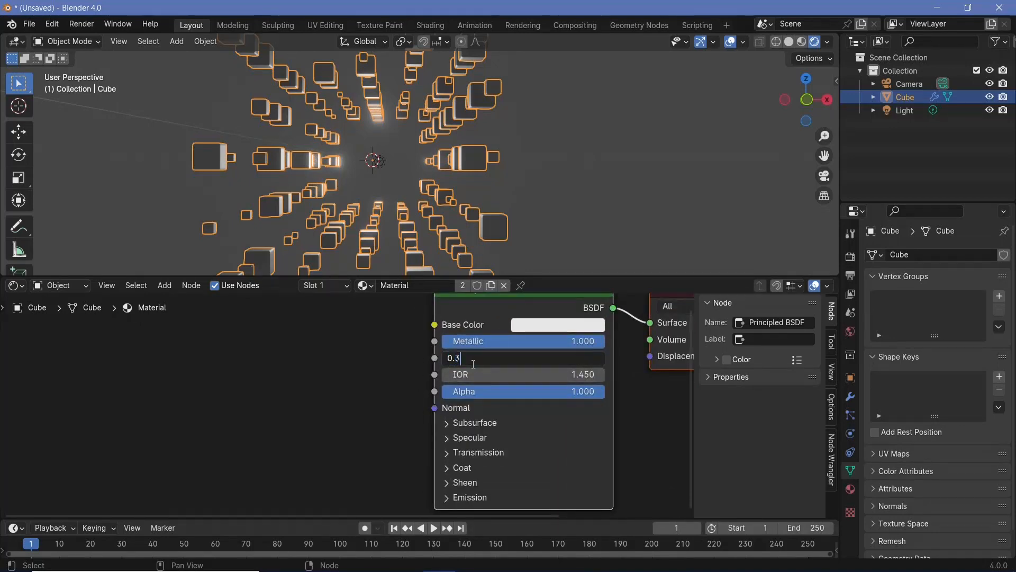
pyautogui.press('Return')
pyautogui.moveTo(423, 186); pyautogui.dragTo(443, 192, button='middle')
pyautogui.scroll(2, 445, 192)
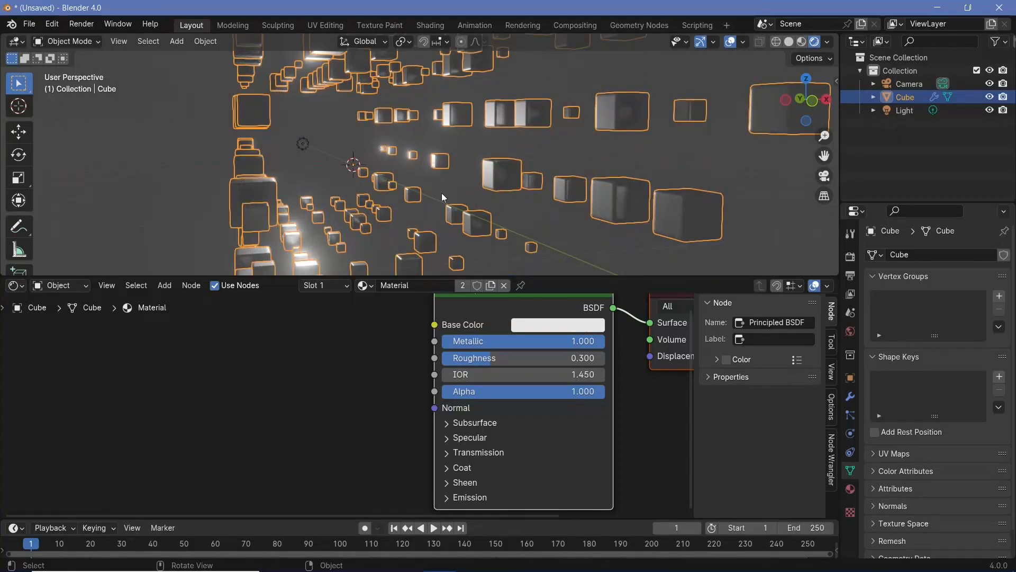
pyautogui.scroll(-1, 441, 193)
pyautogui.moveTo(562, 200); pyautogui.dragTo(549, 199, button='middle')
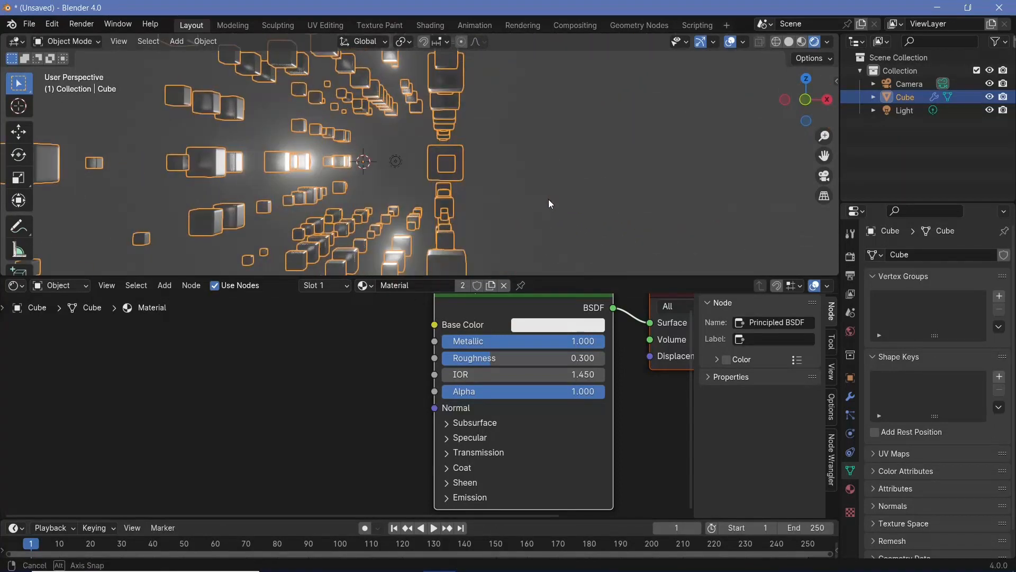
pyautogui.scroll(-2, 346, 406)
pyautogui.moveTo(220, 406); pyautogui.dragTo(357, 402, button='middle')
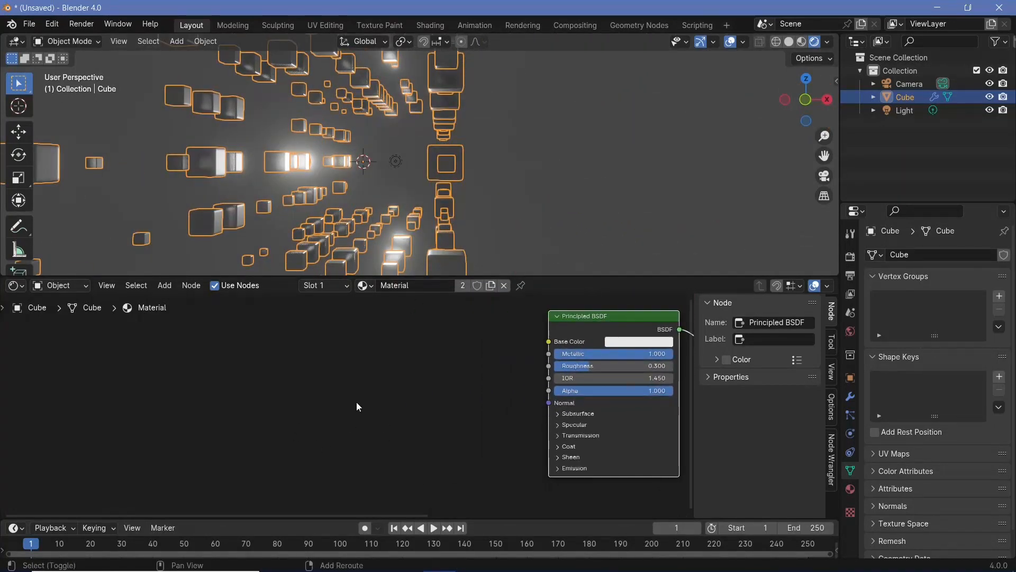
# Step: Add an Emission shader node and arrange it below the Principled BSDF, leaving space before the Material Output
pyautogui.hotkey('shift', 'a')
pyautogui.moveTo(357, 403)
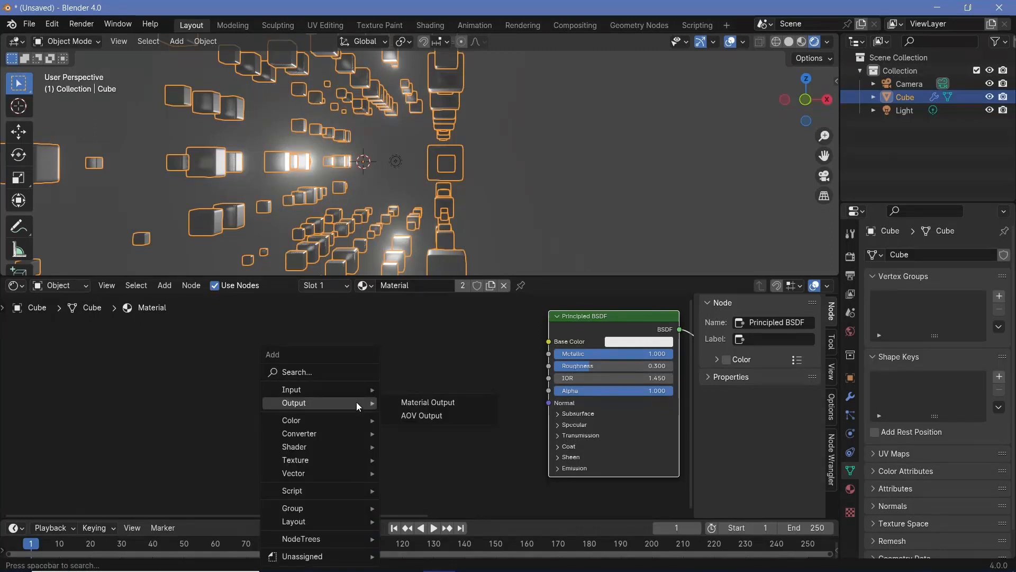
pyautogui.write('emi')
pyautogui.press('Return')
pyautogui.scroll(-2, 466, 423)
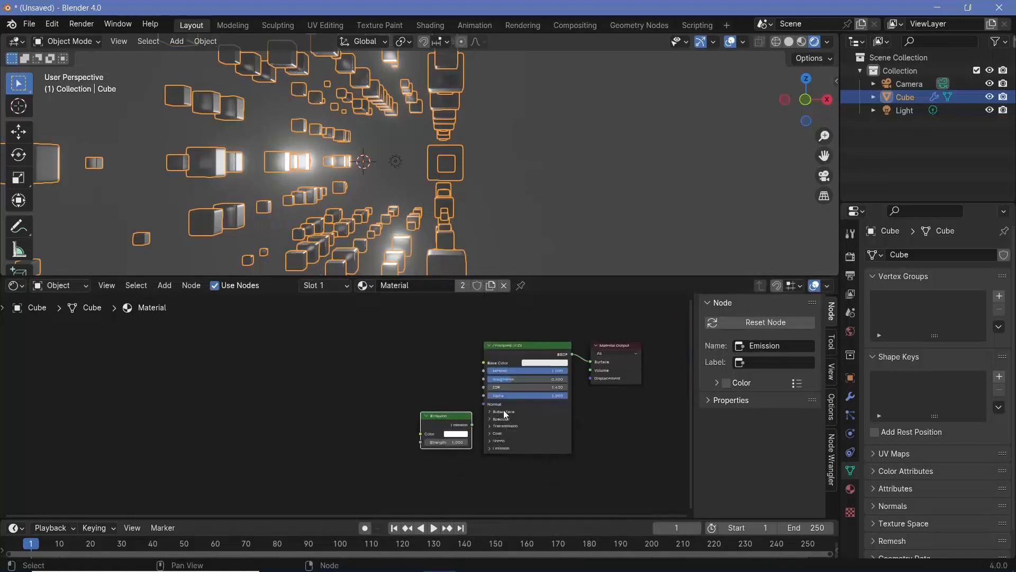
pyautogui.moveTo(356, 321); pyautogui.dragTo(322, 306)
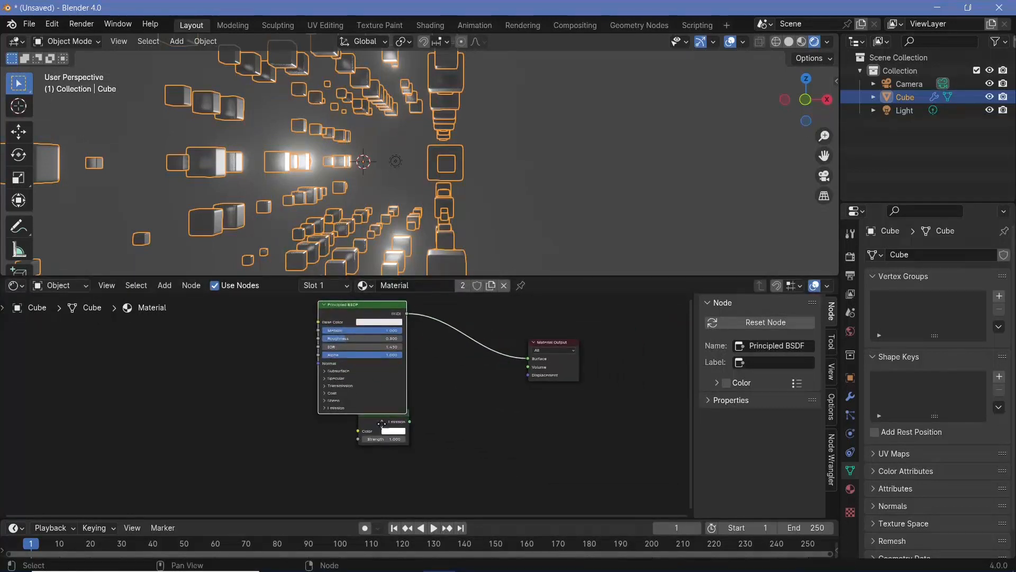
pyautogui.moveTo(394, 418); pyautogui.dragTo(380, 429)
# Step: Insert a Mix Shader between the Principled BSDF and Material Output, and connect Emission to its second shader input
pyautogui.hotkey('shift', 'a')
pyautogui.write('mix sha')
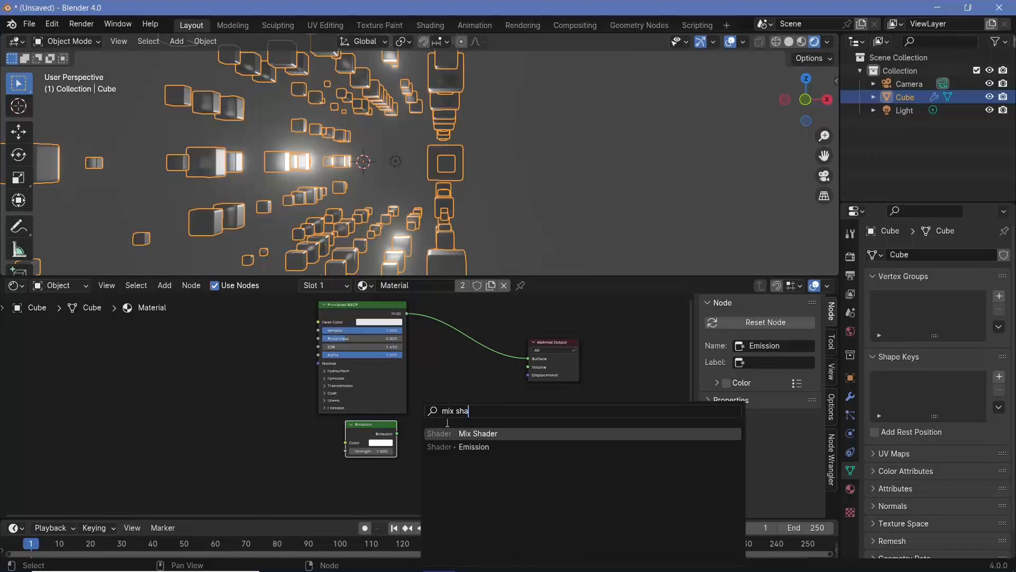
pyautogui.press('Return')
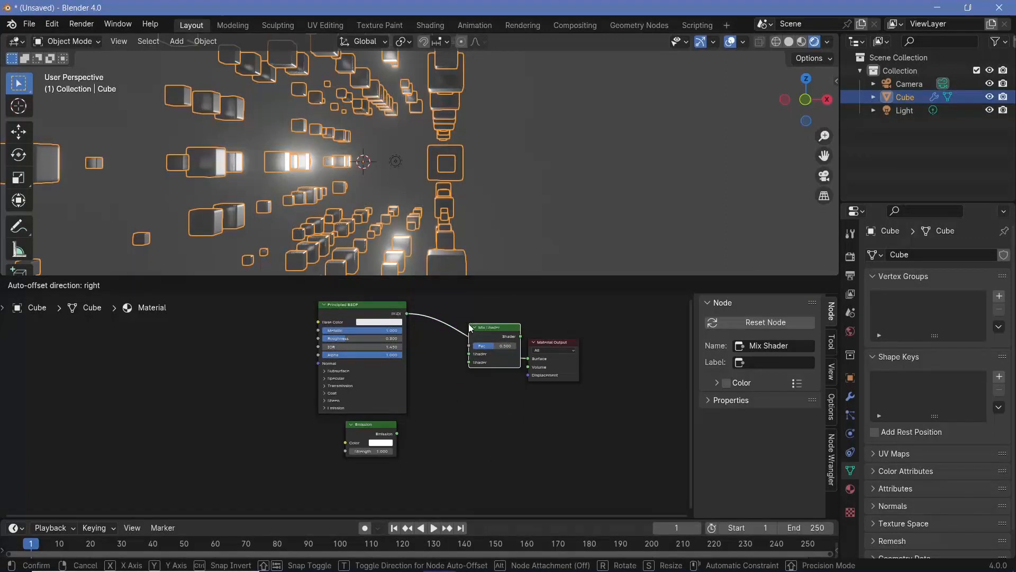
pyautogui.click(452, 324)
pyautogui.moveTo(394, 433); pyautogui.dragTo(445, 362)
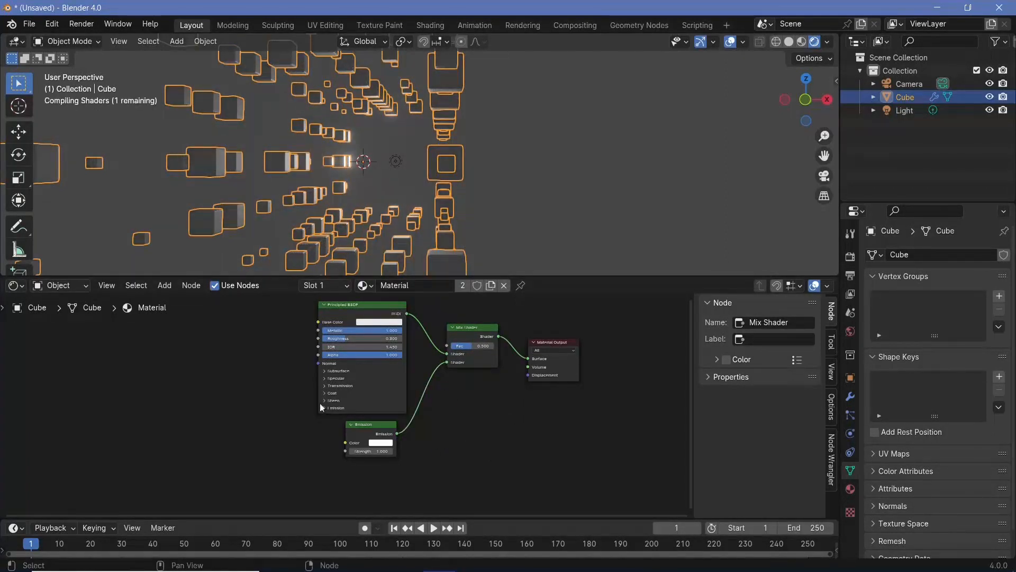
# Step: Add an Object Info node, connect its Random output to the Mix Shader's Fac, and check the cubes
pyautogui.scroll(5, 329, 423)
pyautogui.hotkey('shift', 'a')
pyautogui.moveTo(348, 425)
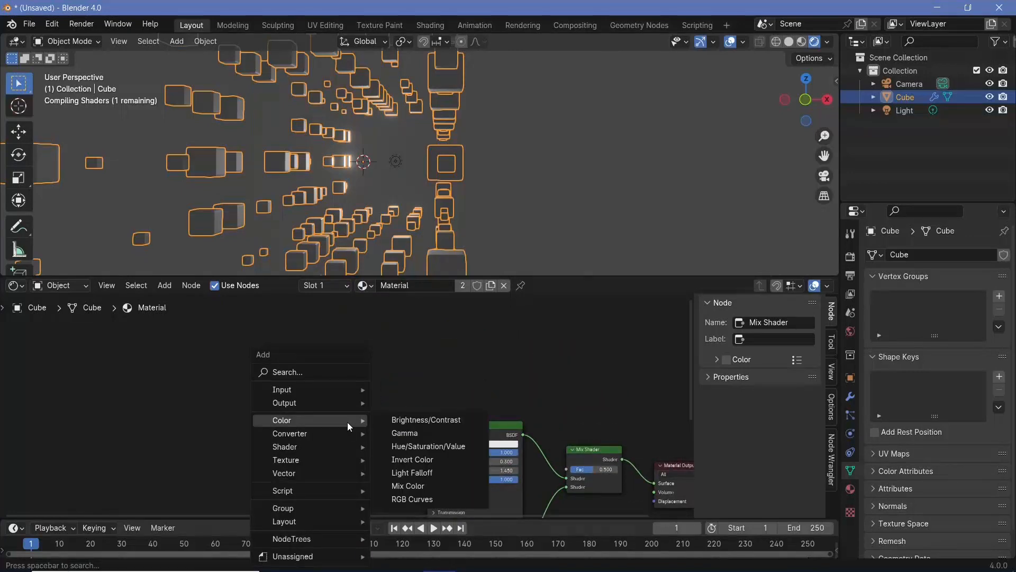
pyautogui.write('object in')
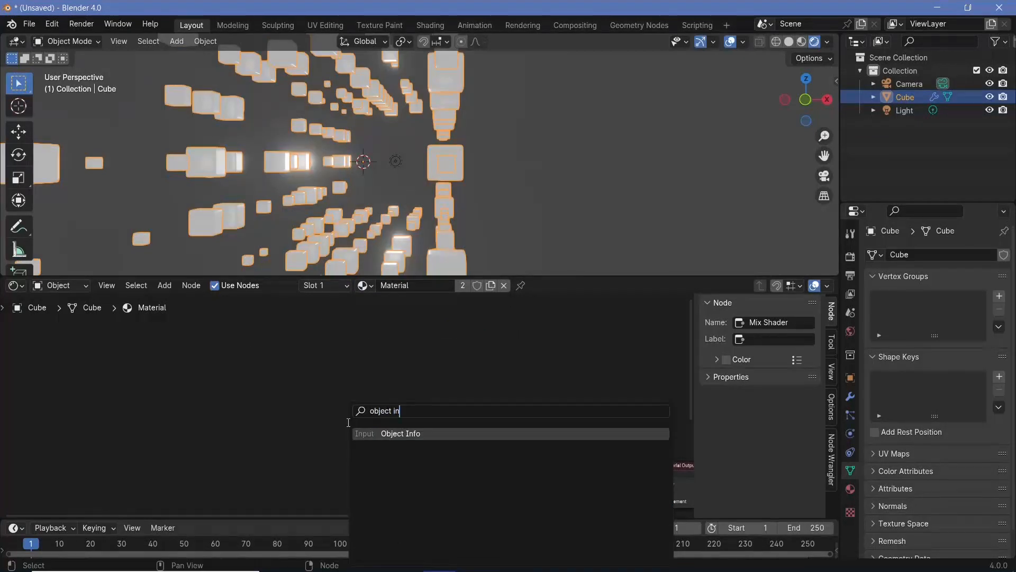
pyautogui.click(346, 357)
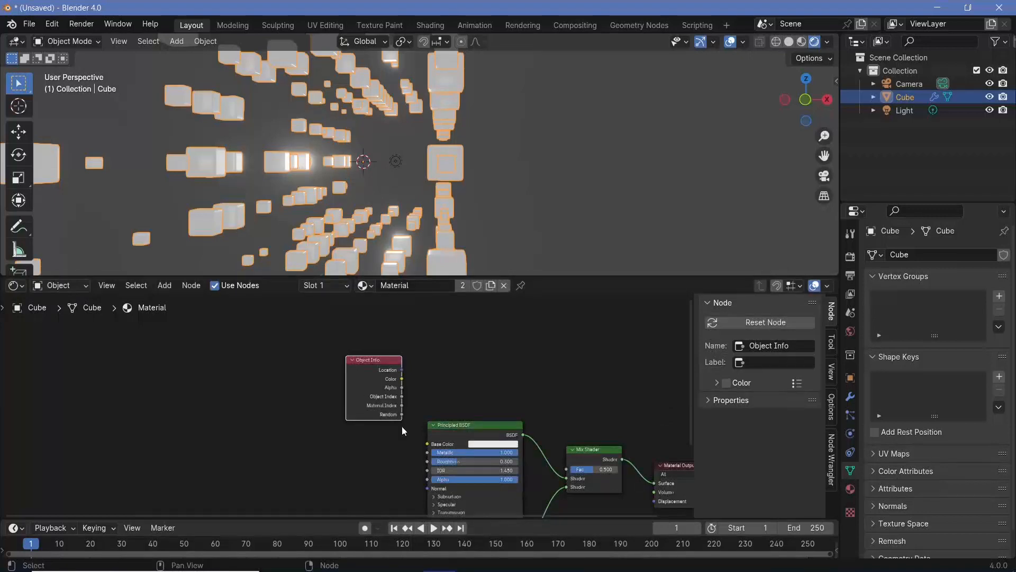
pyautogui.moveTo(402, 415); pyautogui.dragTo(572, 465)
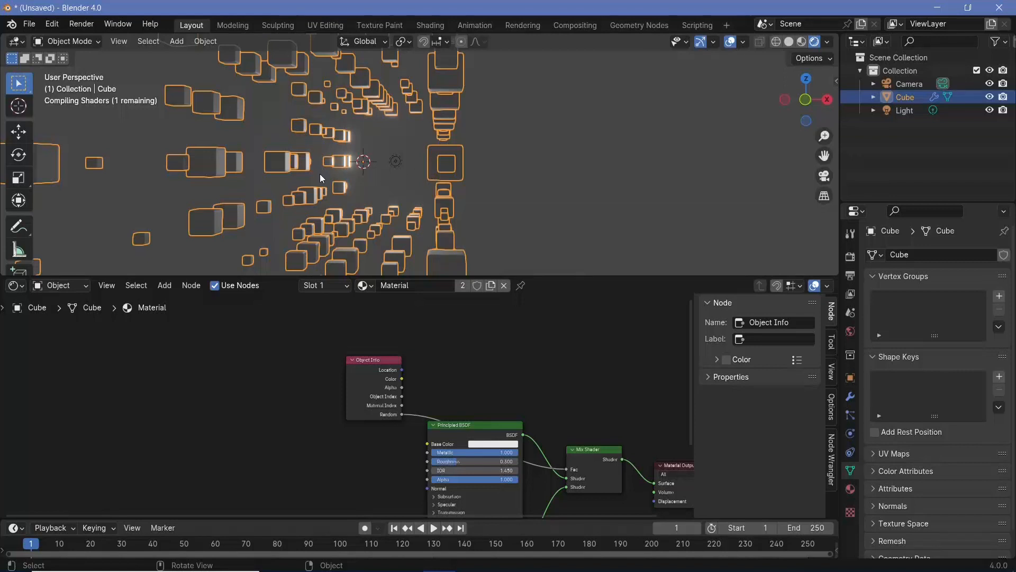
pyautogui.moveTo(357, 377); pyautogui.dragTo(317, 351)
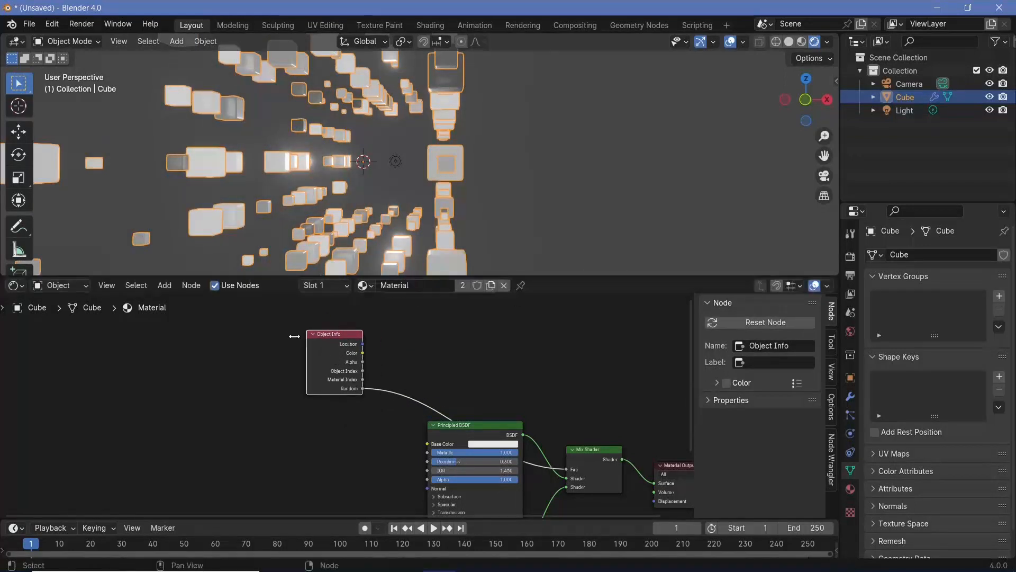
pyautogui.moveTo(458, 180); pyautogui.dragTo(367, 192, button='middle')
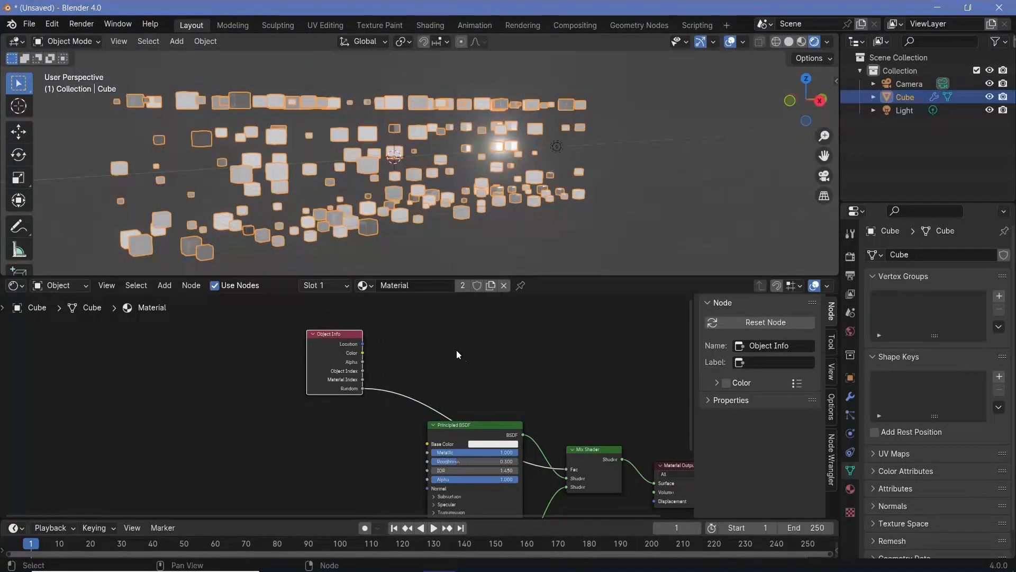
# Step: Move the Principled BSDF and Emission nodes down, clear of the link from Object Info to the Mix Shader
pyautogui.scroll(-1, 396, 440)
pyautogui.moveTo(368, 449); pyautogui.dragTo(364, 405, button='middle')
pyautogui.moveTo(349, 407); pyautogui.dragTo(440, 495)
pyautogui.moveTo(410, 378); pyautogui.dragTo(380, 428)
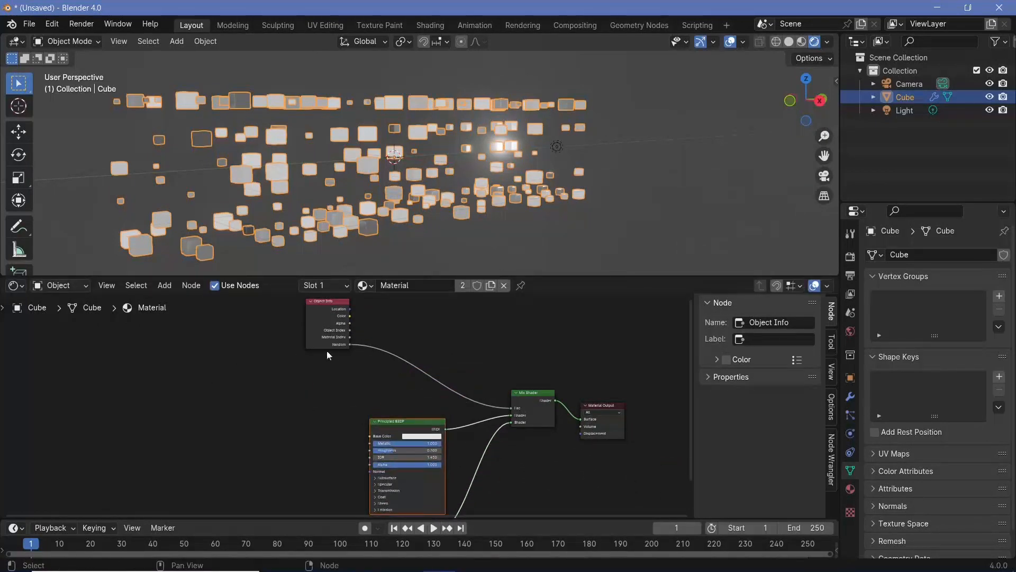
# Step: Insert a Math node on the link between Object Info's Random output and the Mix Shader's Fac
pyautogui.scroll(2, 339, 356)
pyautogui.scroll(1, 409, 361)
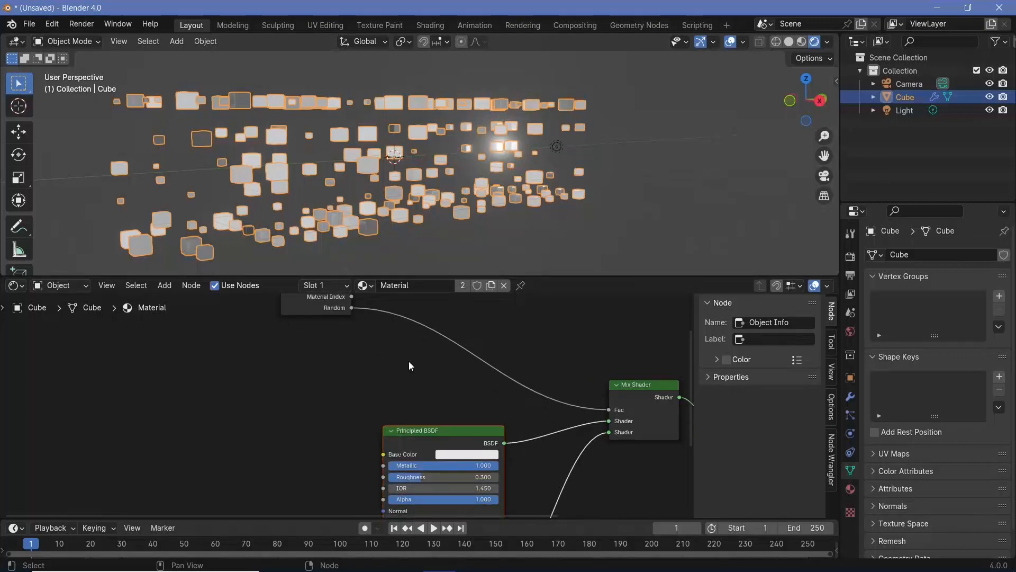
pyautogui.moveTo(409, 360); pyautogui.dragTo(417, 390, button='middle')
pyautogui.hotkey('shift', 'a')
pyautogui.moveTo(421, 389)
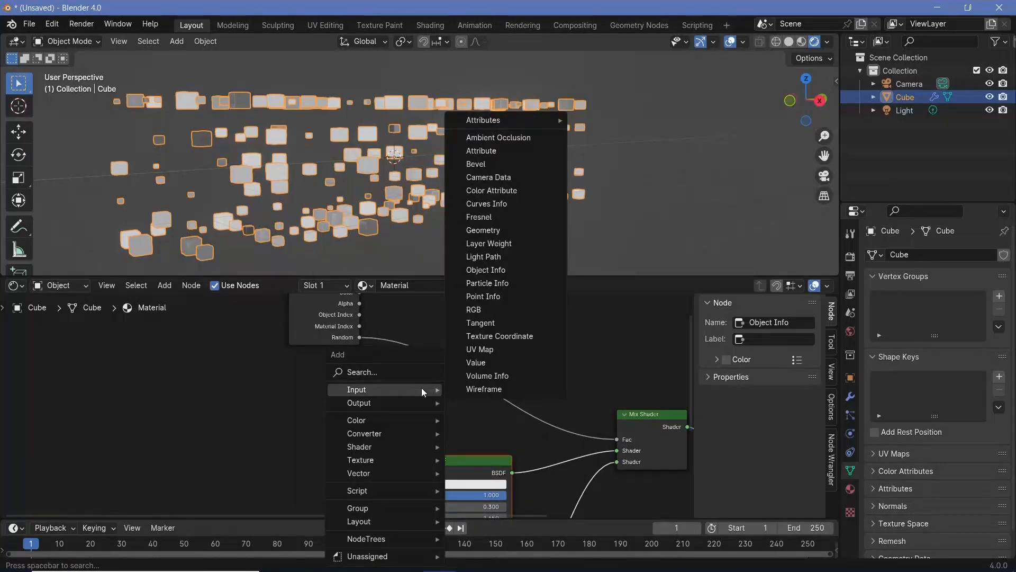
pyautogui.write('com')
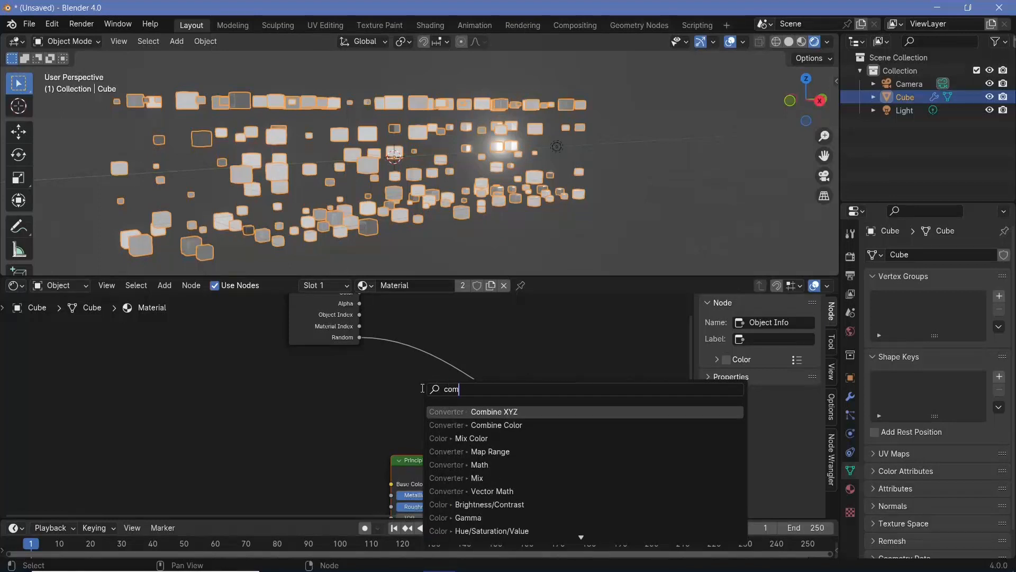
pyautogui.press('BackSpace')
pyautogui.press('BackSpace')
pyautogui.press('BackSpace')
pyautogui.write('ma')
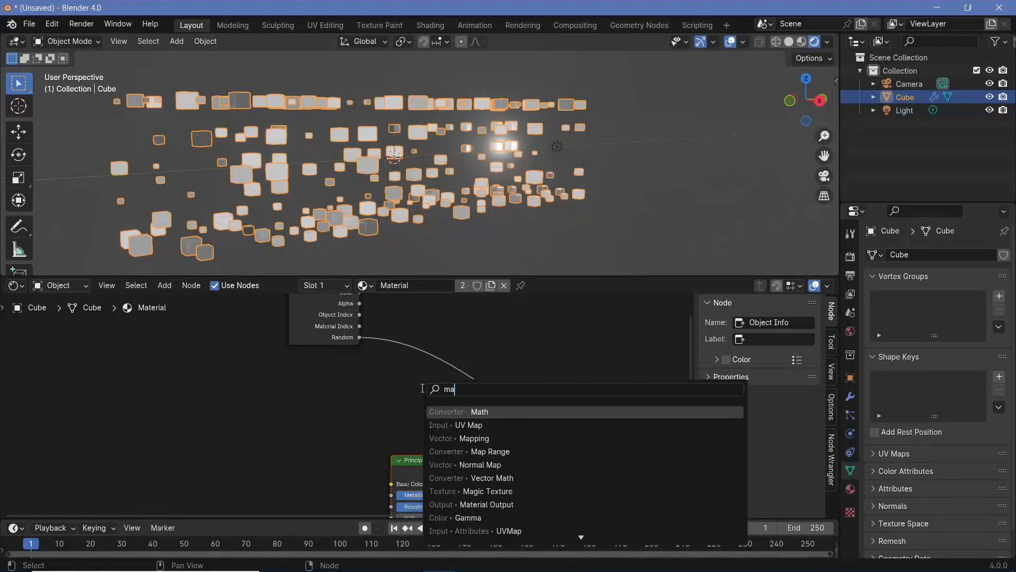
pyautogui.write('th')
pyautogui.press('Return')
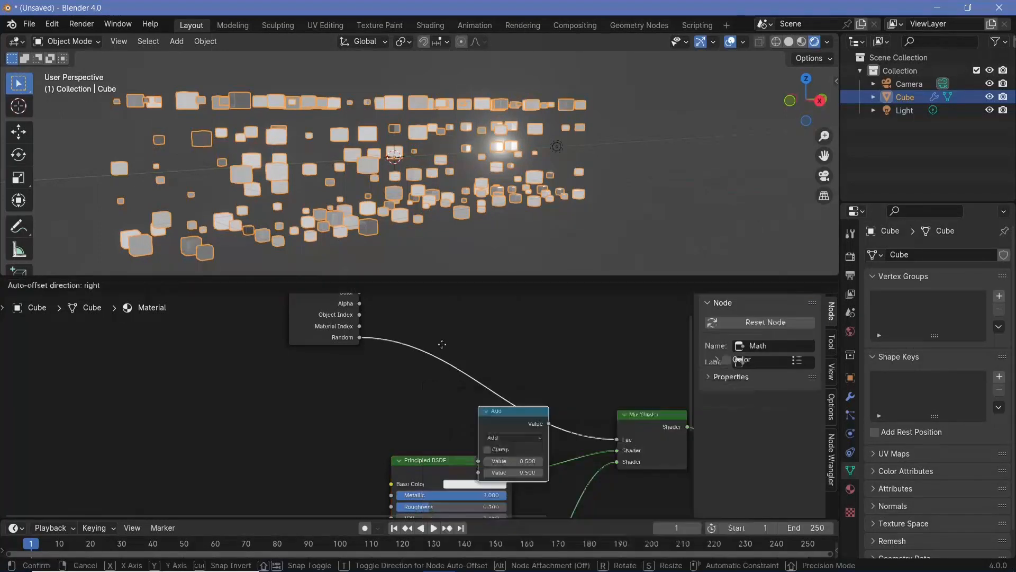
pyautogui.click(441, 337)
# Step: Set the Math node's operation to Less Than and review the emissive cubes along the tunnel
pyautogui.click(459, 354)
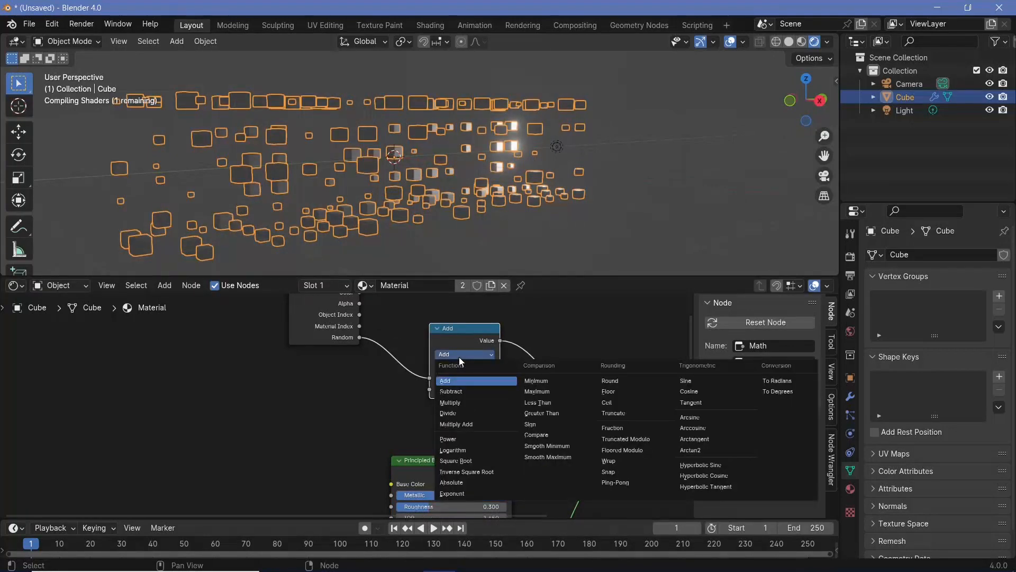
pyautogui.click(536, 403)
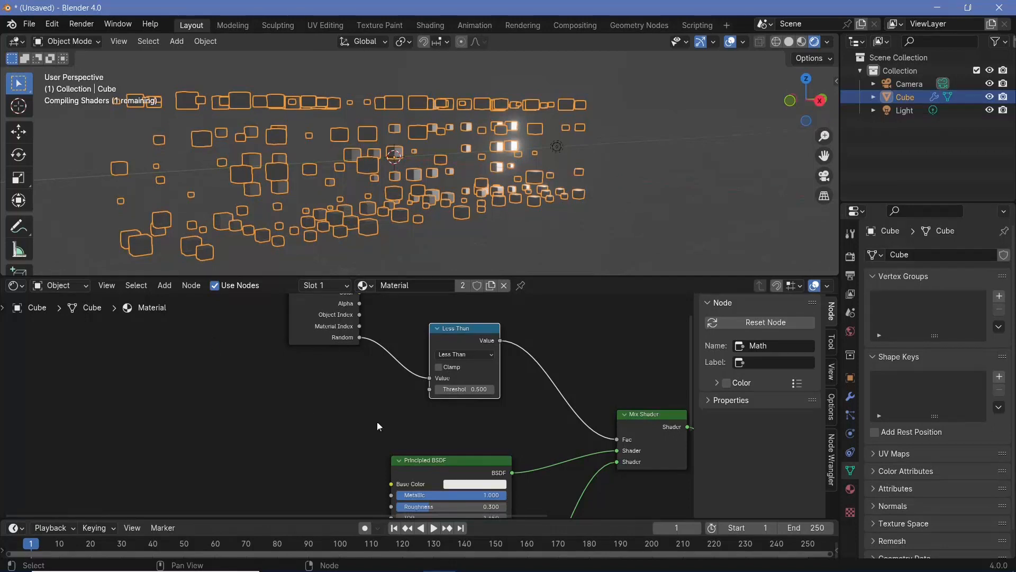
pyautogui.scroll(-1, 377, 421)
pyautogui.moveTo(380, 423); pyautogui.dragTo(339, 255, button='middle')
pyautogui.click(399, 444)
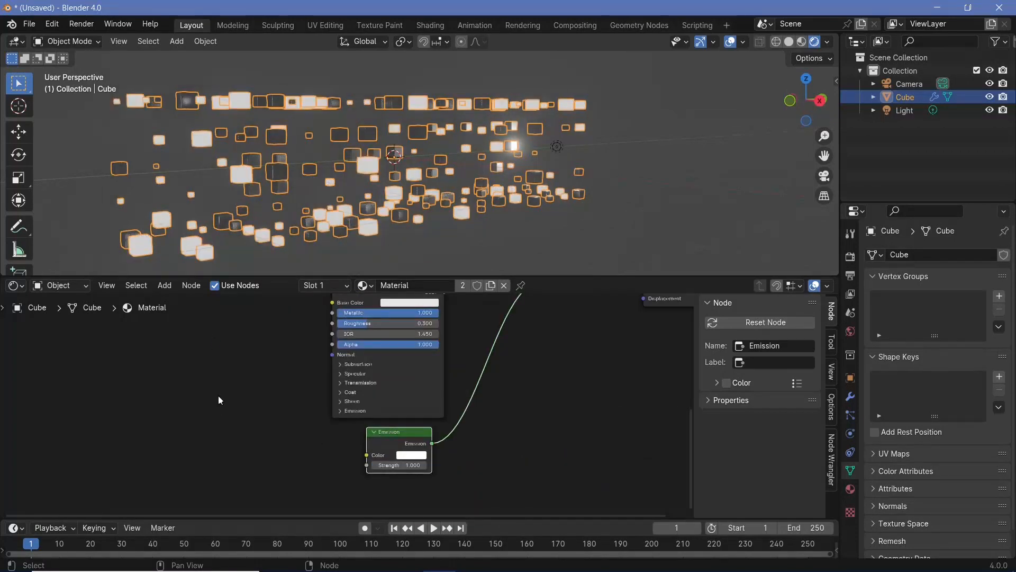
pyautogui.moveTo(368, 297); pyautogui.dragTo(436, 385, button='middle')
pyautogui.click(436, 385)
pyautogui.moveTo(424, 254); pyautogui.dragTo(463, 211, button='middle')
pyautogui.moveTo(415, 351); pyautogui.dragTo(404, 416, button='middle')
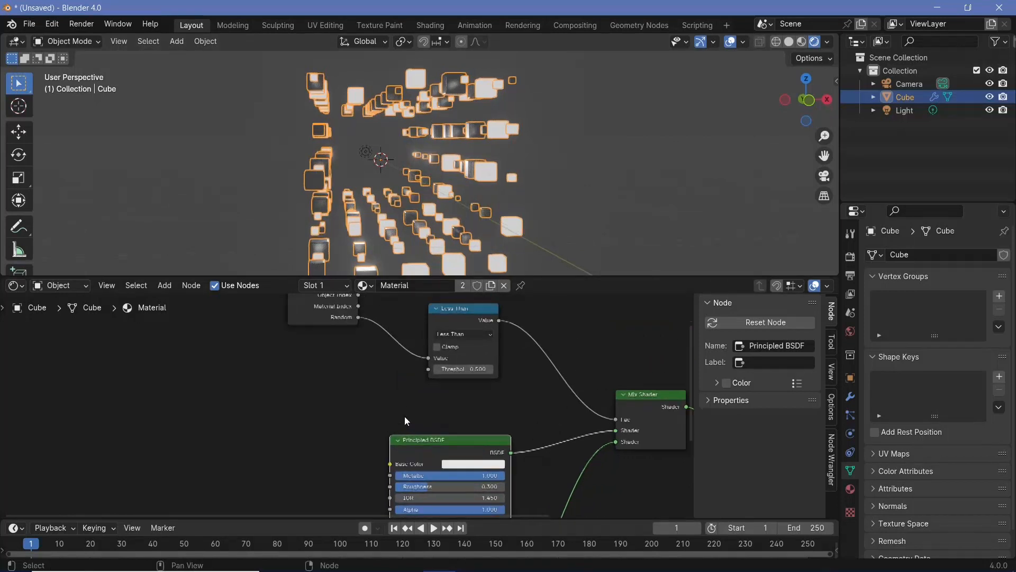
# Step: Set the Less Than node's threshold to 0.2 and check the share of glowing cubes
pyautogui.scroll(4, 482, 391)
pyautogui.click(471, 386)
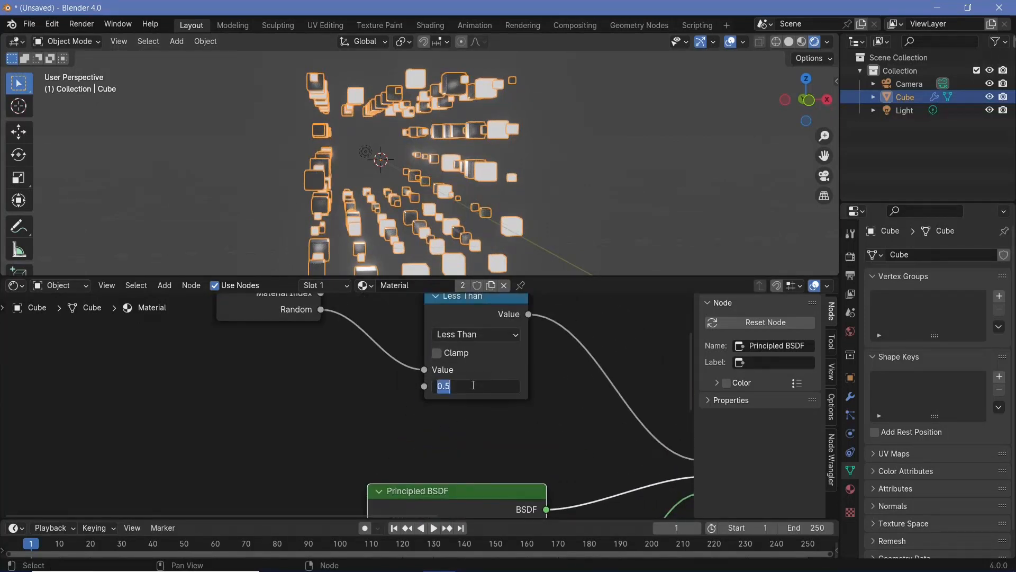
pyautogui.write('0.2')
pyautogui.press('Return')
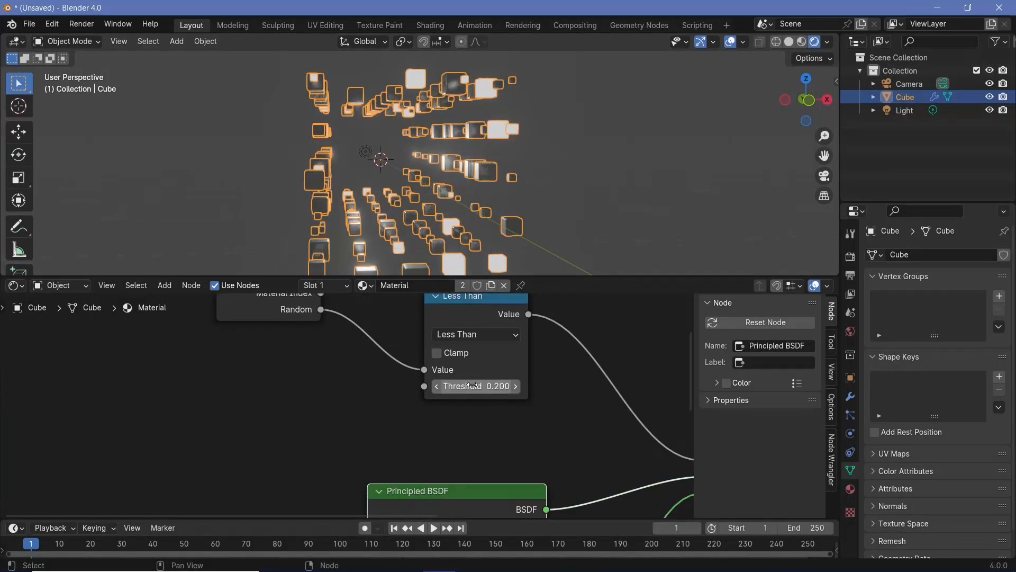
pyautogui.moveTo(365, 223); pyautogui.dragTo(512, 202, button='middle')
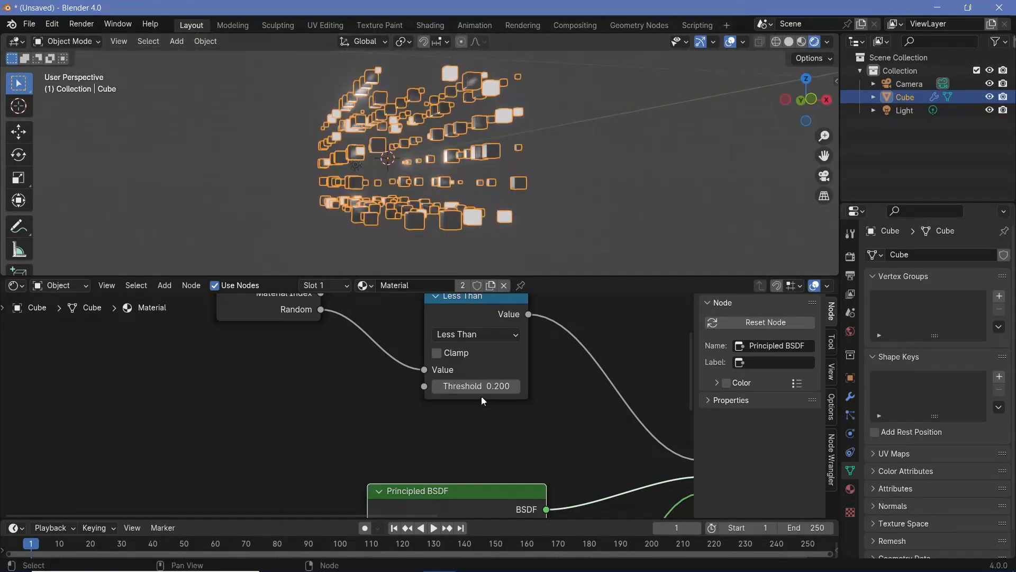
# Step: Set the Less Than node's threshold to 0.3 and inspect the tunnel from the side
pyautogui.click(480, 387)
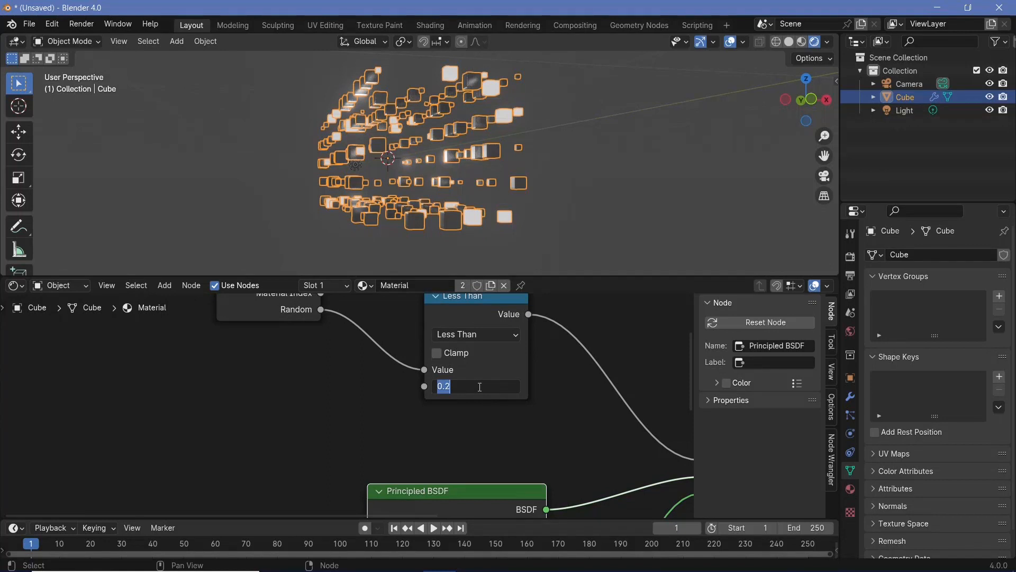
pyautogui.write('0.3')
pyautogui.press('Return')
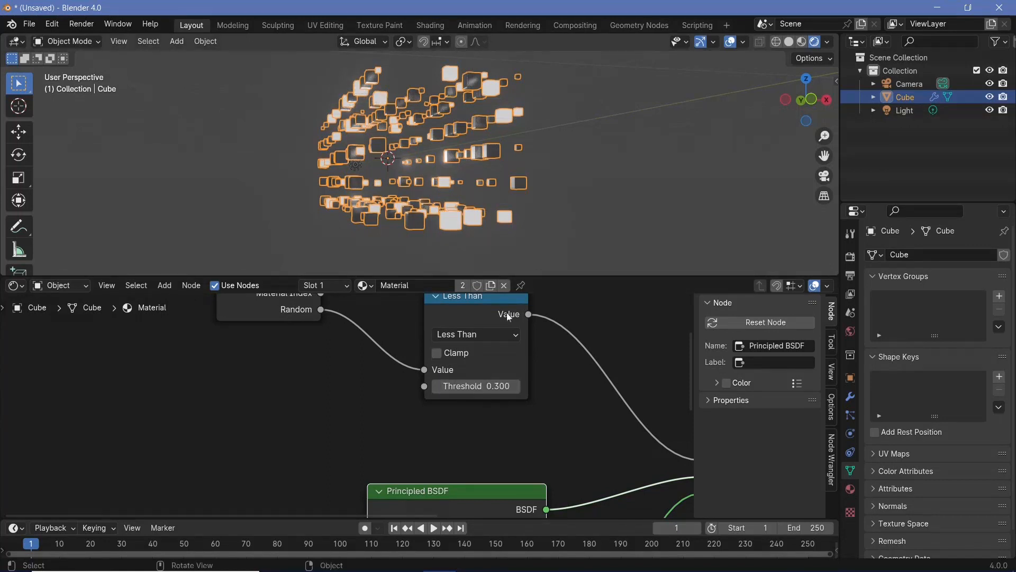
pyautogui.scroll(1, 494, 303)
pyautogui.moveTo(468, 224); pyautogui.dragTo(329, 234, button='middle')
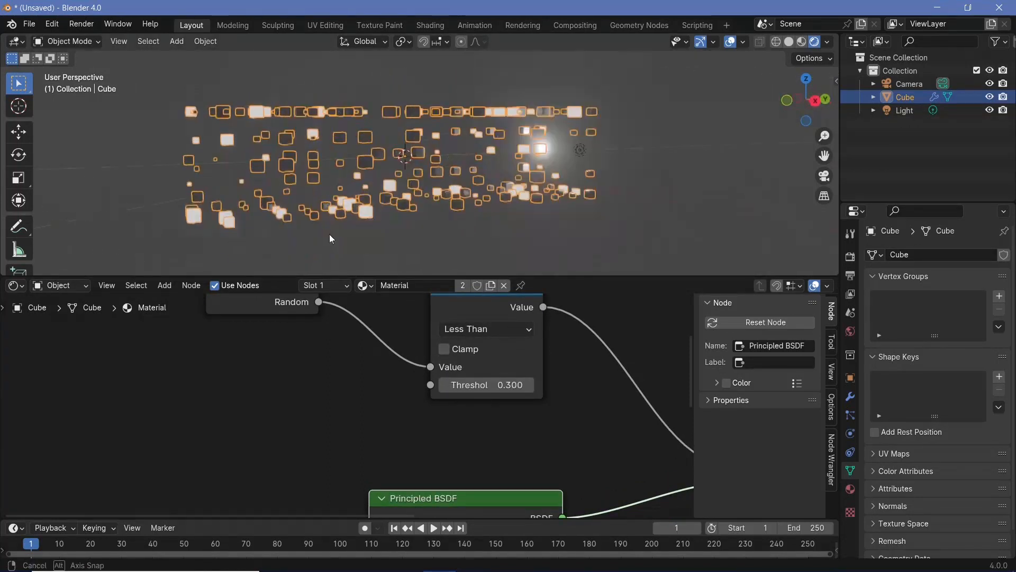
# Step: Set the Emission node's strength to 10
pyautogui.scroll(-6, 434, 424)
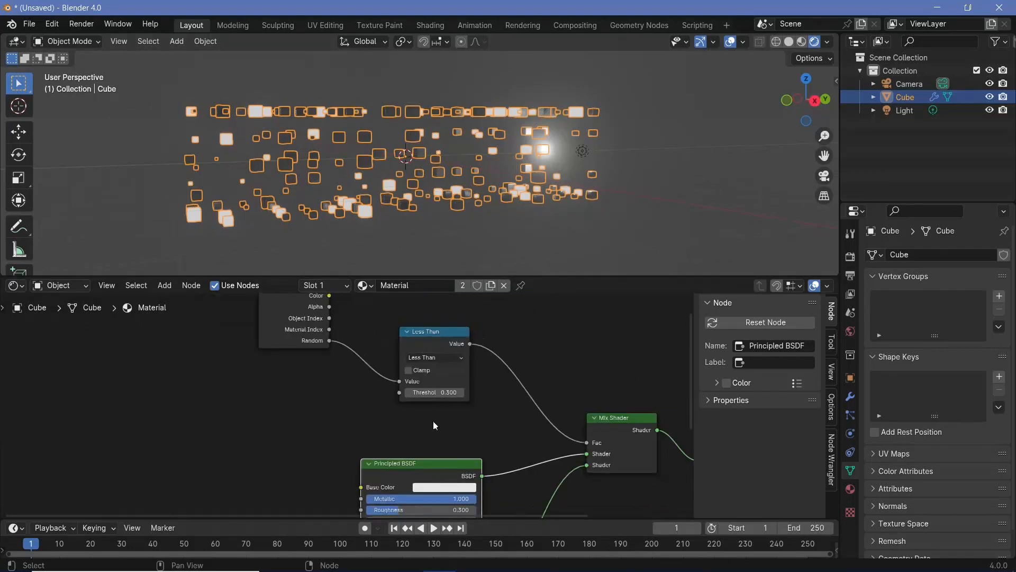
pyautogui.moveTo(434, 424); pyautogui.dragTo(449, 297, button='middle')
pyautogui.scroll(3, 458, 465)
pyautogui.moveTo(466, 482); pyautogui.dragTo(578, 478)
pyautogui.click(491, 479)
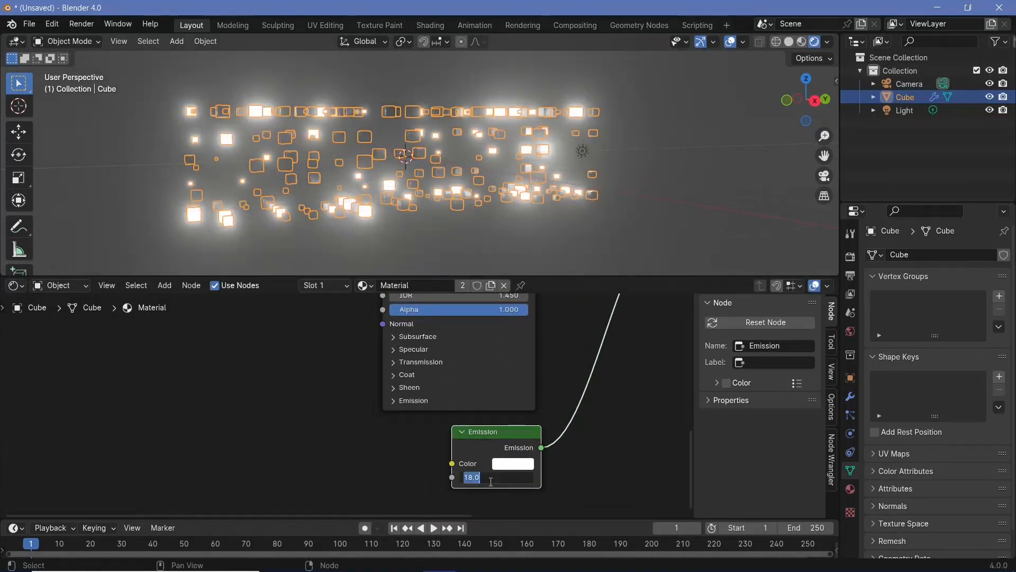
pyautogui.write('10')
pyautogui.press('Return')
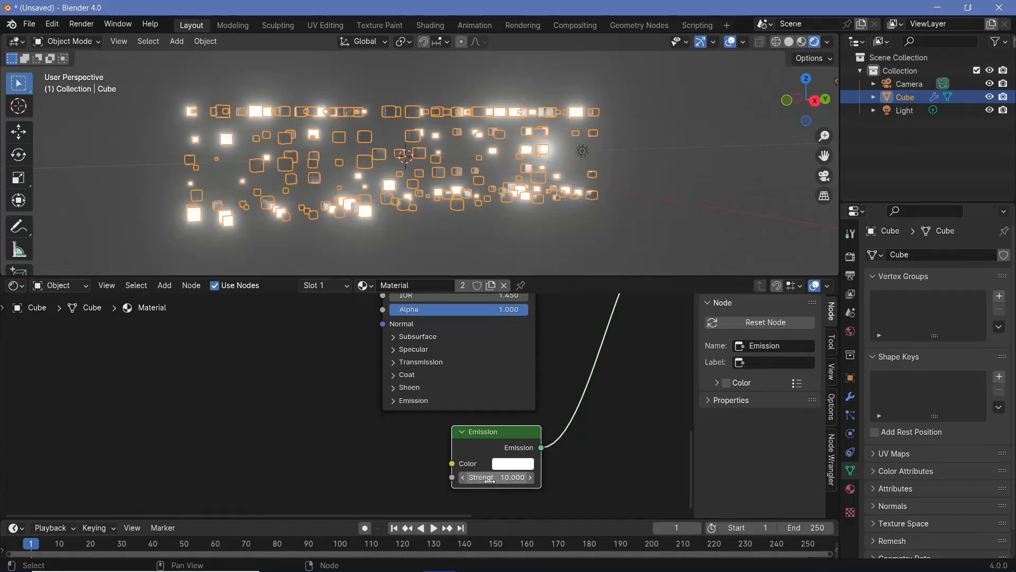
# Step: Set the Emission node's strength to 5 and check the glow looking down the tunnel
pyautogui.click(489, 479)
pyautogui.write('5')
pyautogui.press('Return')
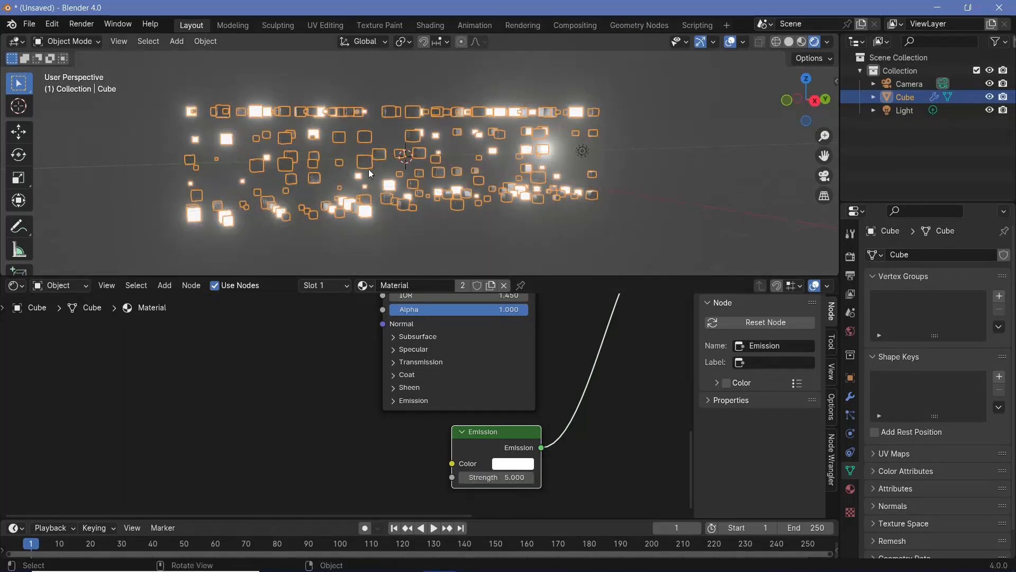
pyautogui.moveTo(372, 174); pyautogui.dragTo(456, 177, button='middle')
# Step: Add a Color Ramp node beside the Emission node and connect its Color output to the Emission colour input
pyautogui.moveTo(452, 482); pyautogui.dragTo(477, 444, button='middle')
pyautogui.moveTo(399, 434); pyautogui.dragTo(449, 389, button='middle')
pyautogui.scroll(1, 449, 390)
pyautogui.hotkey('shift', 'a')
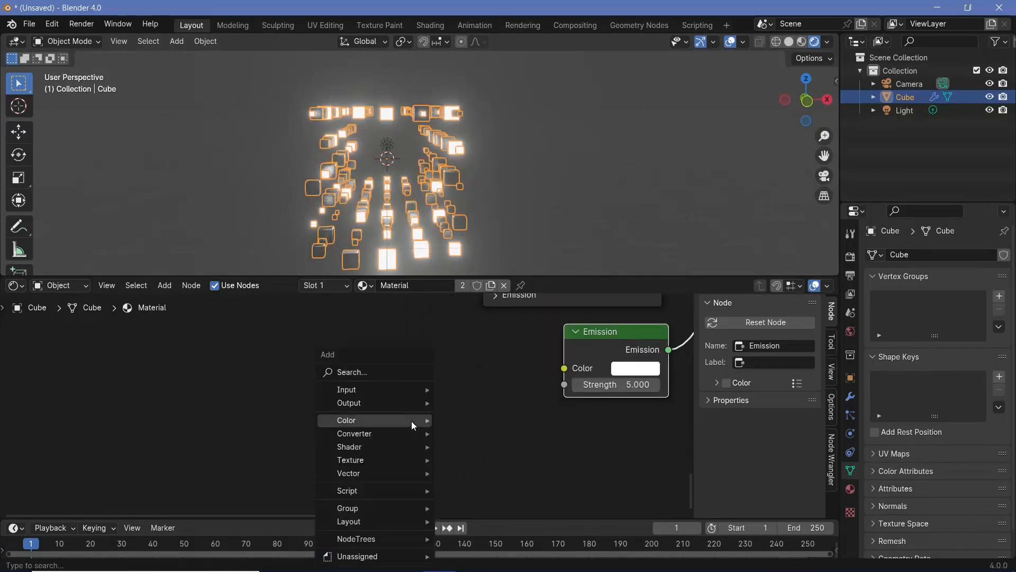
pyautogui.moveTo(411, 420)
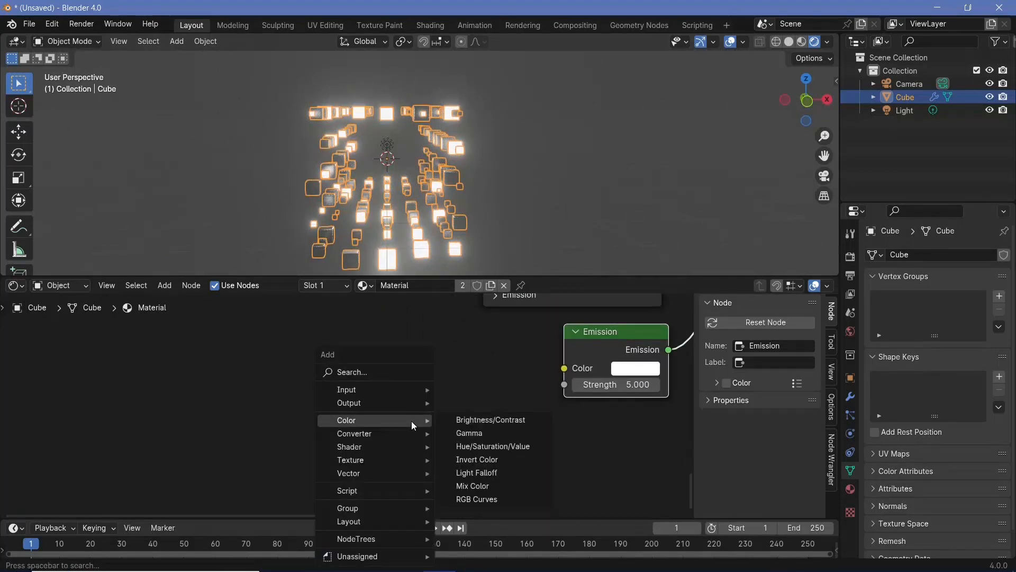
pyautogui.write('color')
pyautogui.press('Down')
pyautogui.press('Return')
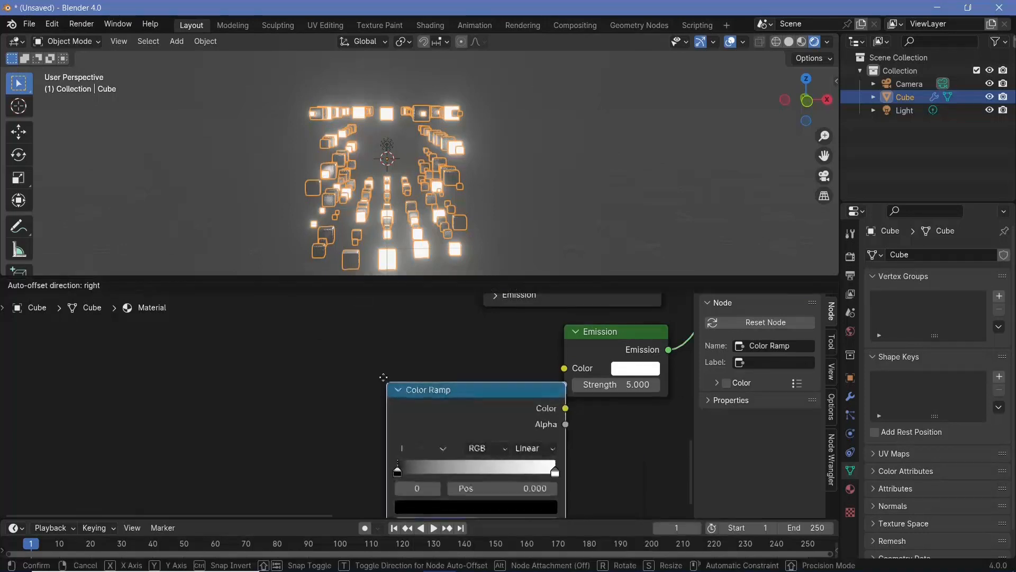
pyautogui.click(304, 331)
pyautogui.moveTo(486, 363); pyautogui.dragTo(565, 368)
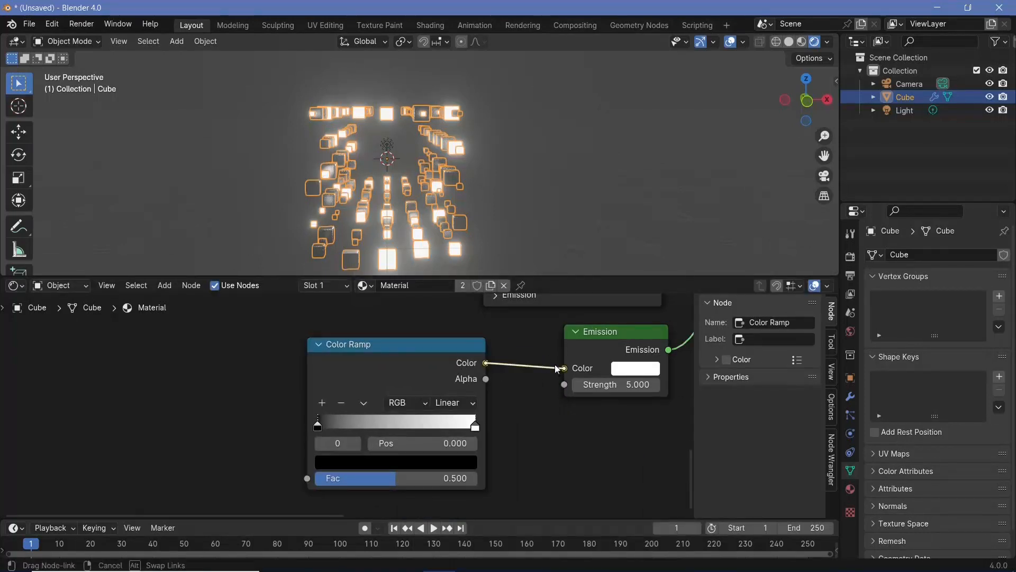
# Step: Set the Color Ramp's interpolation to Constant and move its white stop to position 0.5
pyautogui.click(459, 404)
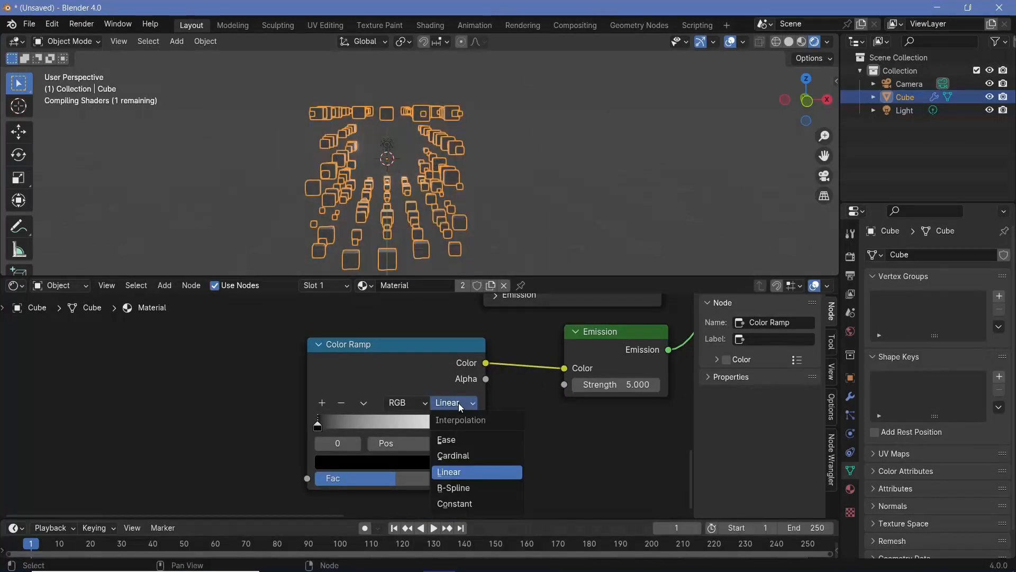
pyautogui.click(456, 504)
pyautogui.moveTo(475, 424); pyautogui.dragTo(396, 430)
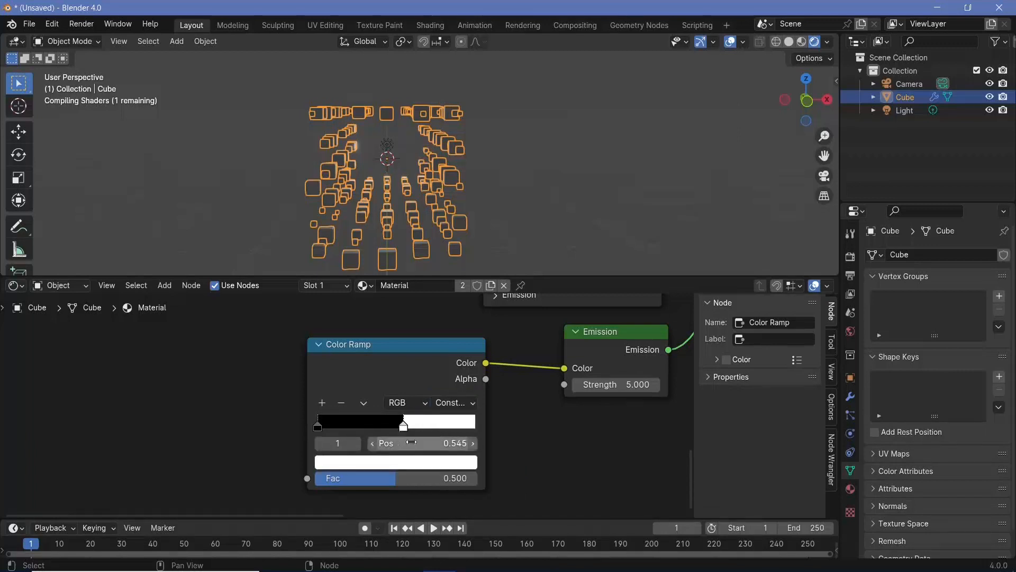
pyautogui.click(416, 445)
pyautogui.write('0.5')
pyautogui.press('Return')
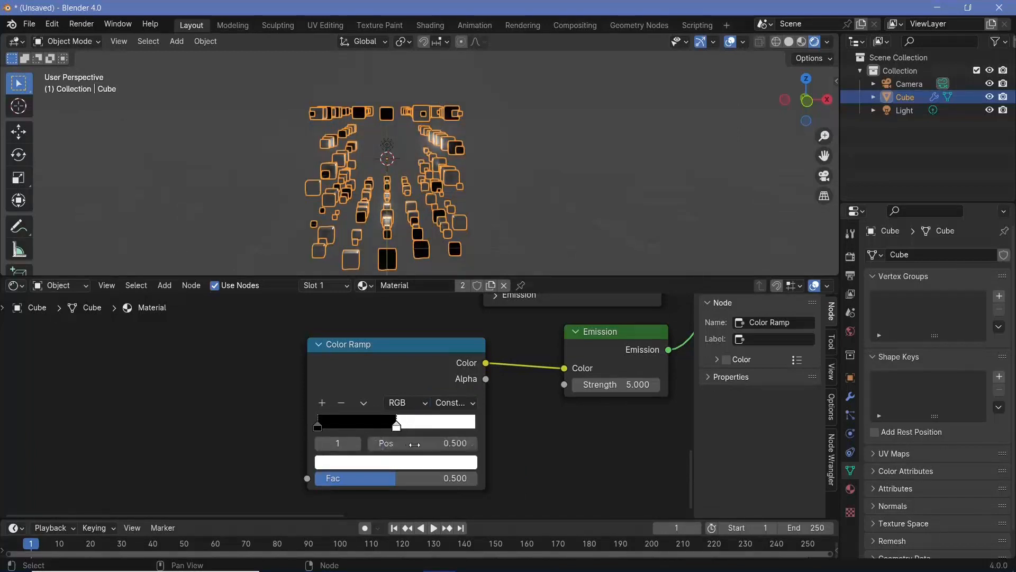
# Step: Change the Color Ramp's first stop to a fully saturated blue with hue 0.631 and value 1
pyautogui.click(318, 426)
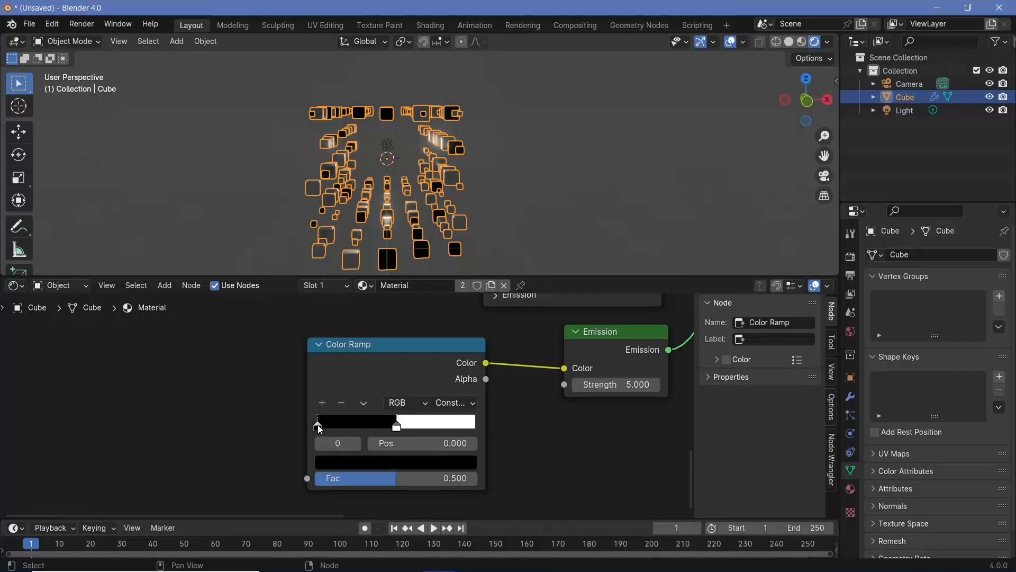
pyautogui.click(341, 464)
pyautogui.moveTo(470, 247); pyautogui.dragTo(469, 228)
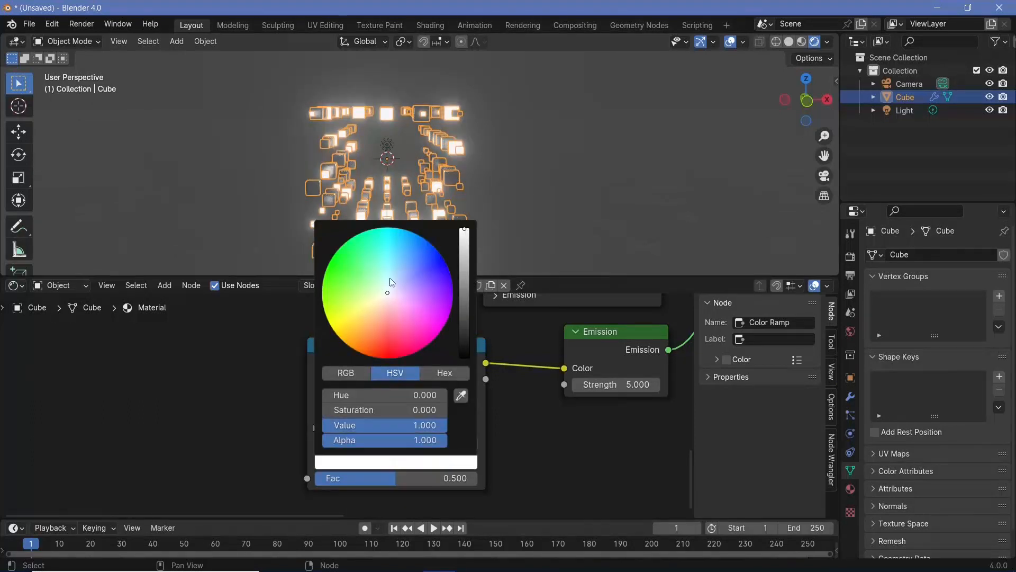
pyautogui.moveTo(388, 292); pyautogui.dragTo(420, 236)
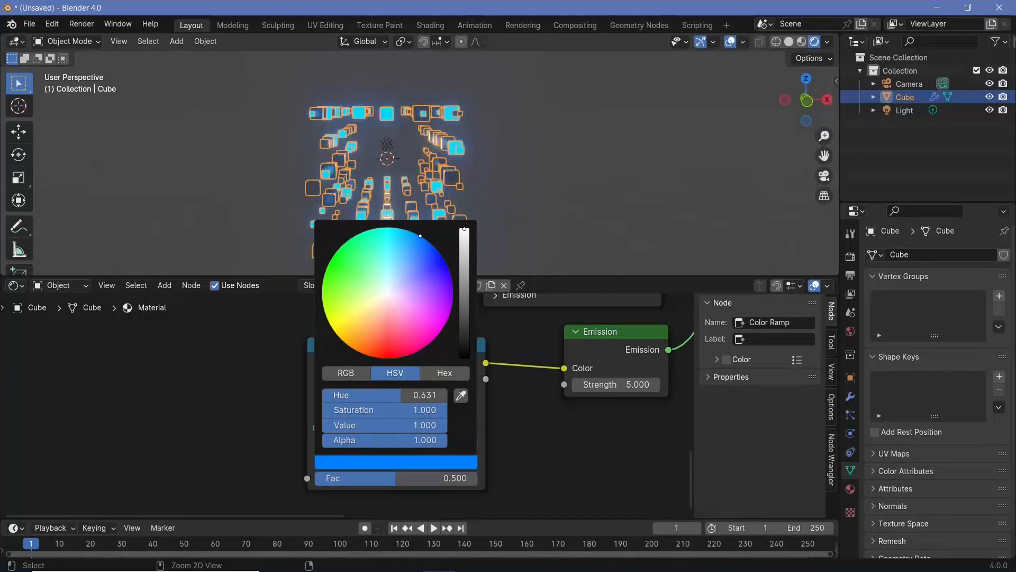
# Step: Change the Color Ramp's second stop to pure green with hue 0.333, saturation 1 and value 1
pyautogui.click(396, 425)
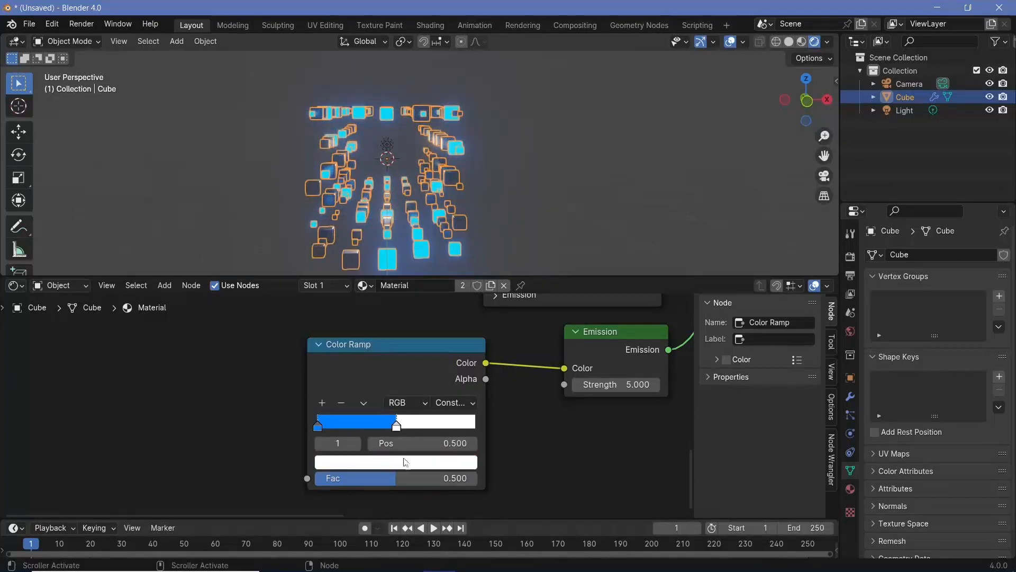
pyautogui.click(410, 462)
pyautogui.click(330, 260)
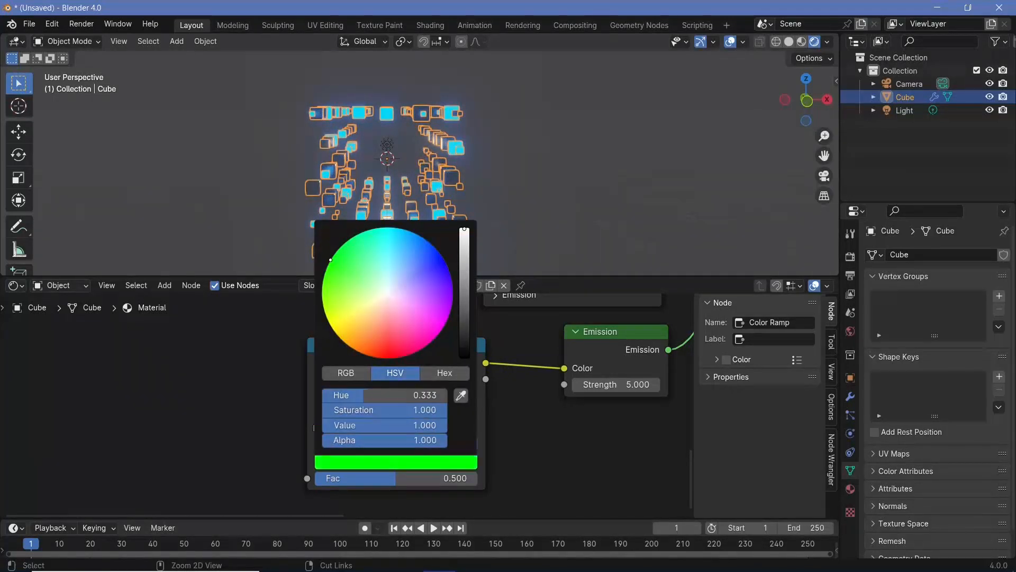
# Step: Duplicate the Object Info node and place the copy in front of the Color Ramp
pyautogui.scroll(-2, 358, 473)
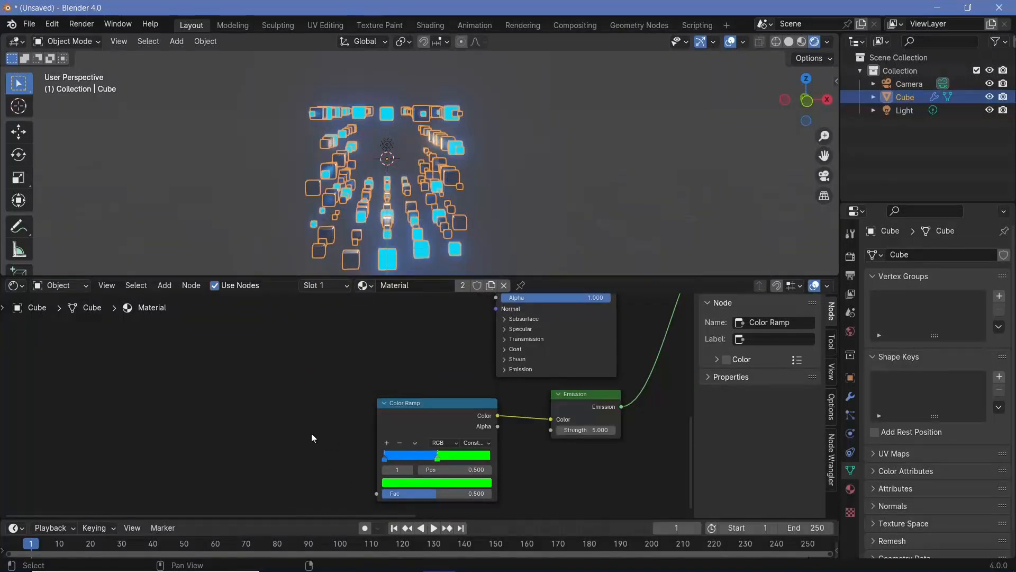
pyautogui.moveTo(311, 433); pyautogui.dragTo(350, 480, button='middle')
pyautogui.scroll(-2, 438, 359)
pyautogui.moveTo(438, 358); pyautogui.dragTo(421, 491, button='middle')
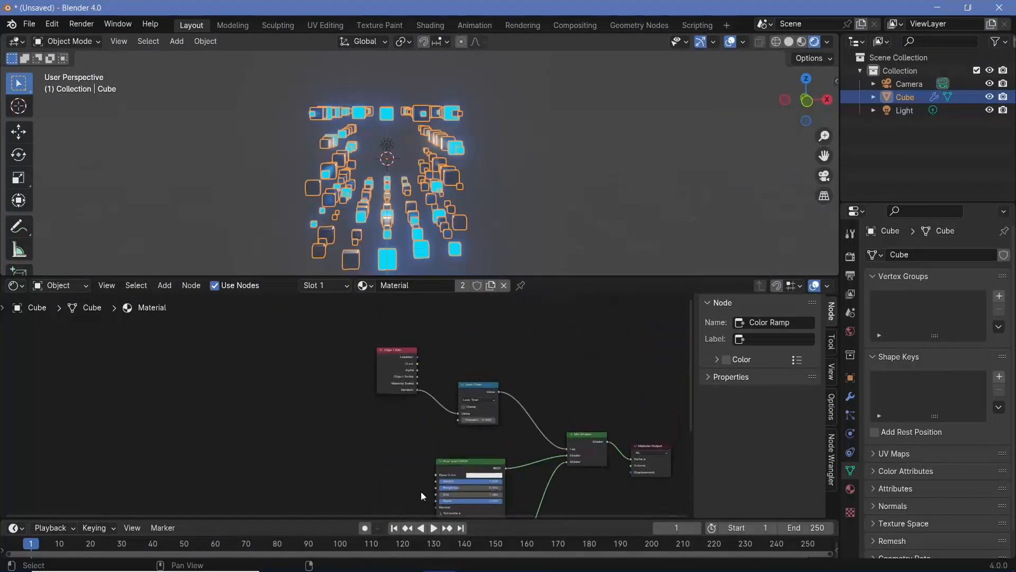
pyautogui.click(402, 391)
pyautogui.moveTo(498, 394); pyautogui.dragTo(525, 367, button='middle')
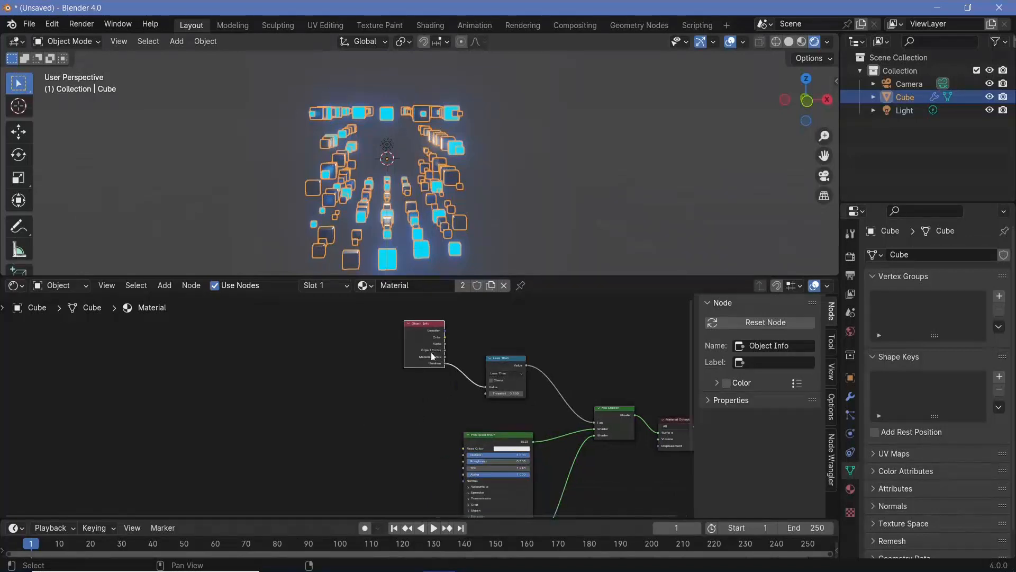
pyautogui.hotkey('shift', 'd')
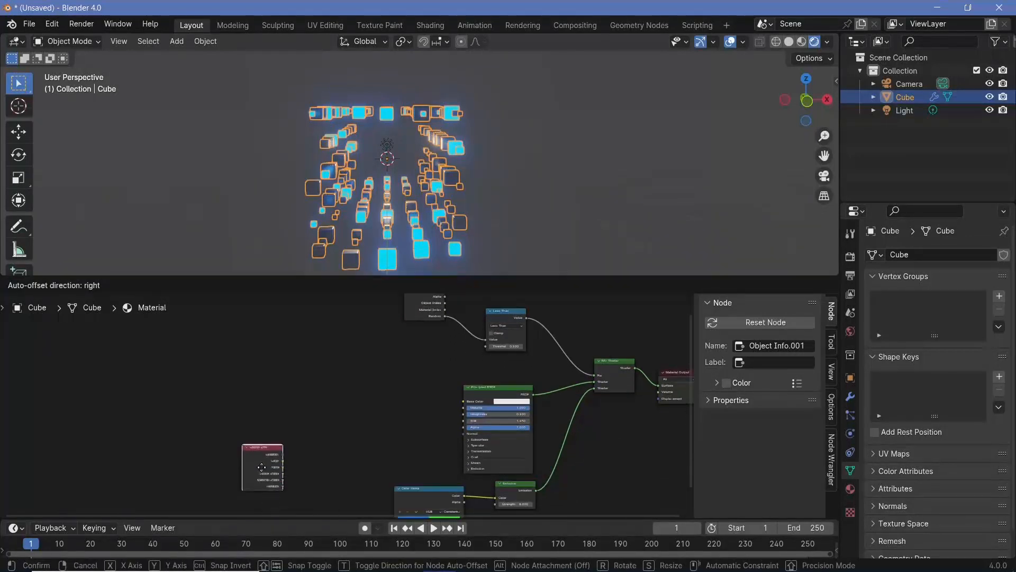
pyautogui.click(309, 415)
pyautogui.moveTo(293, 422); pyautogui.dragTo(287, 386, button='middle')
pyautogui.scroll(4, 287, 386)
pyautogui.moveTo(290, 386); pyautogui.dragTo(264, 450)
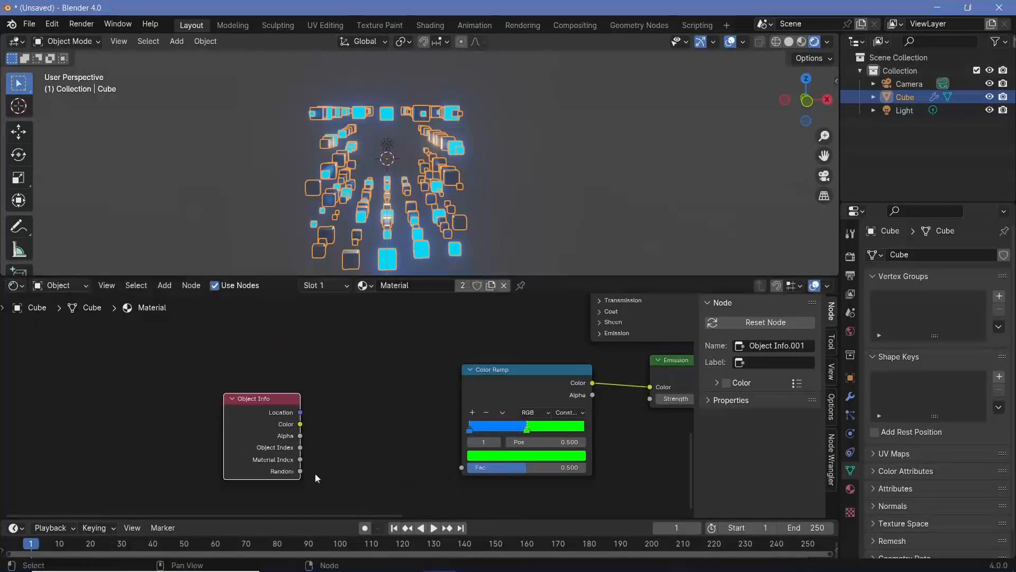
# Step: Connect the duplicated Object Info node's Random output to the Color Ramp's Fac input and inspect the cube colours
pyautogui.scroll(3, 304, 472)
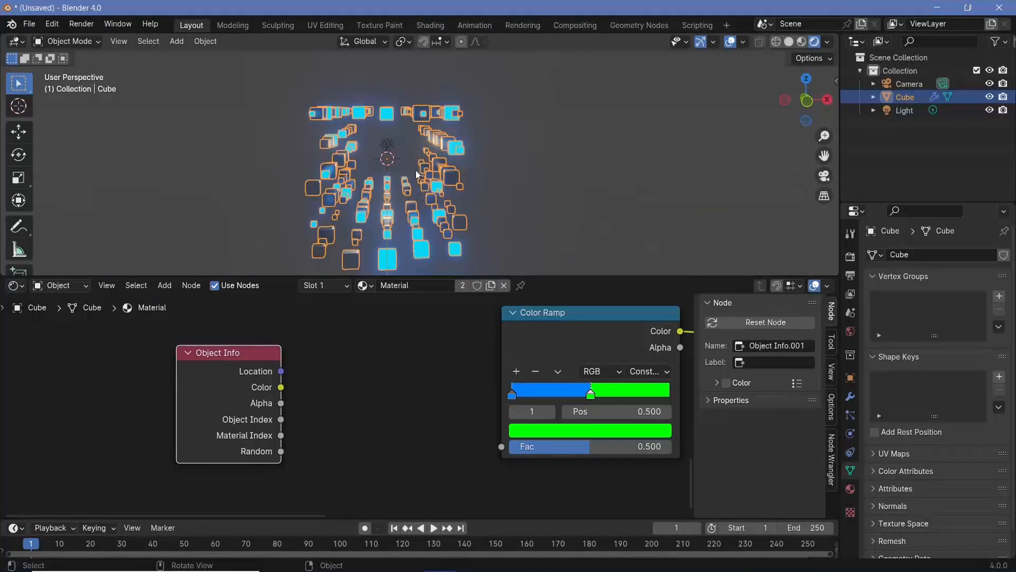
pyautogui.click(15, 286)
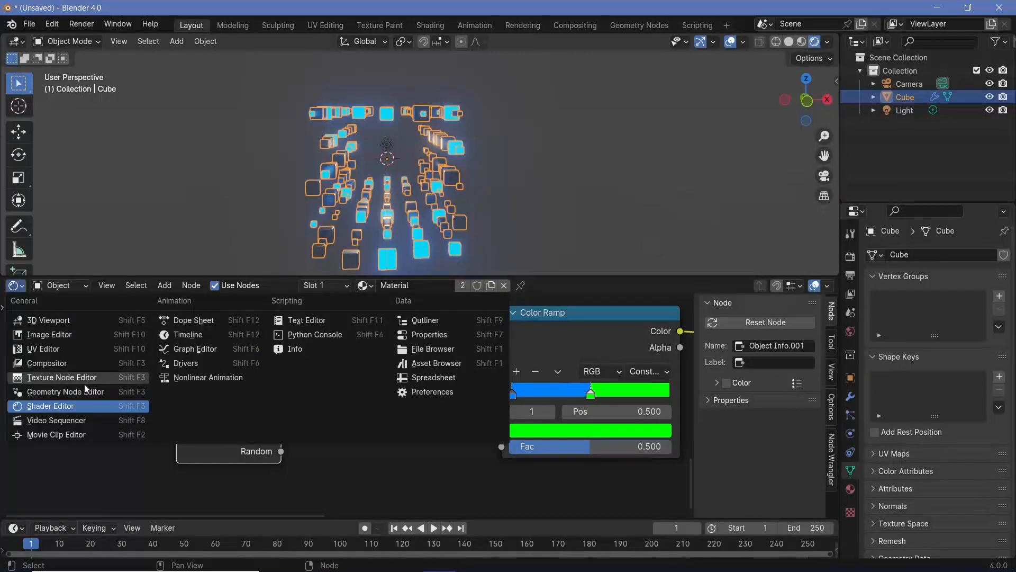
pyautogui.moveTo(280, 451); pyautogui.dragTo(502, 446)
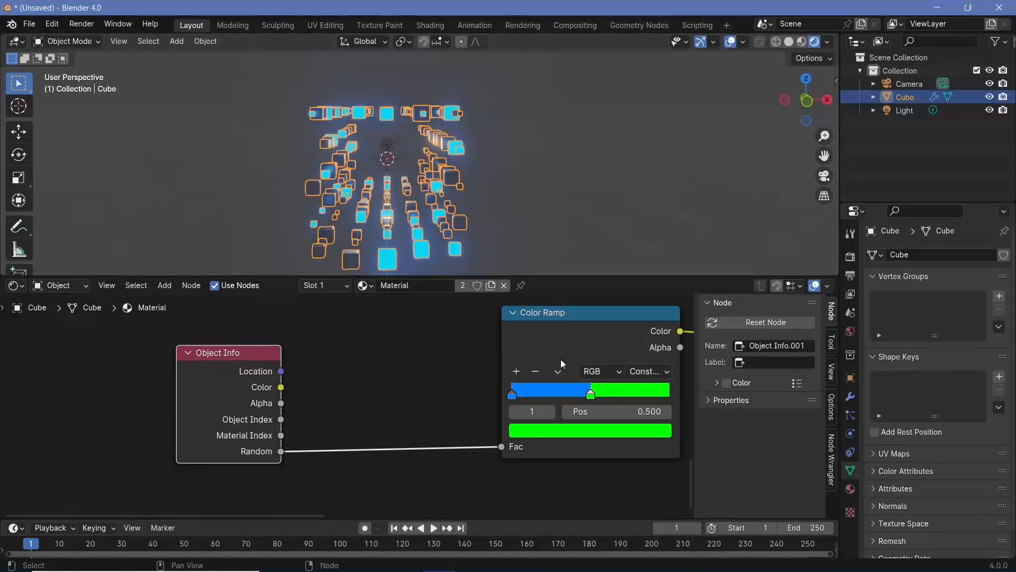
pyautogui.moveTo(458, 270); pyautogui.dragTo(446, 280, button='middle')
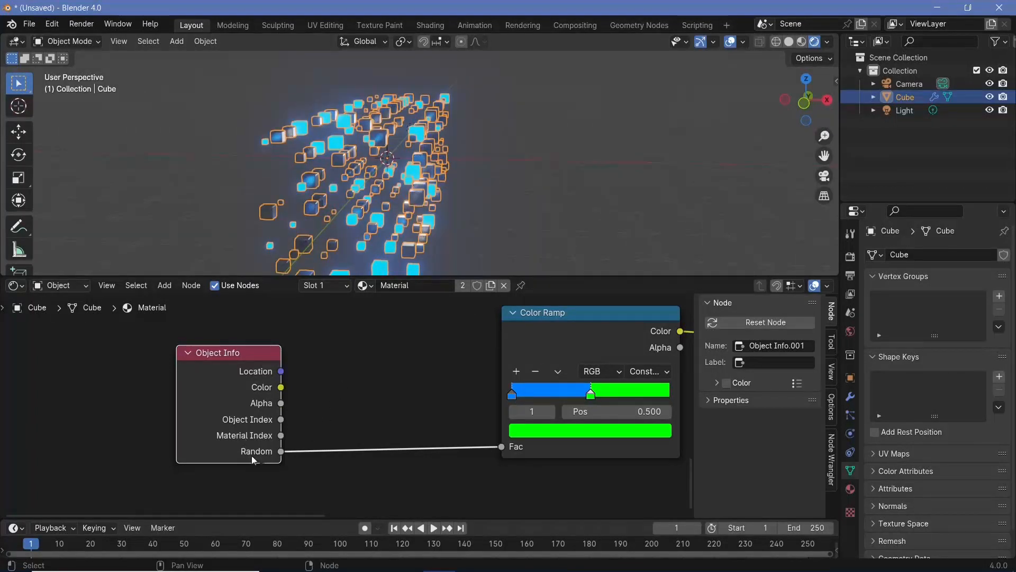
# Step: Insert a Map Range node on the link between Object Info's Random output and the Color Ramp's Fac input
pyautogui.moveTo(373, 394)
pyautogui.mouseDown(button='middle')
pyautogui.moveTo(347, 413)
pyautogui.moveTo(186, 368)
pyautogui.moveTo(643, 333)
pyautogui.moveTo(345, 456)
pyautogui.moveTo(374, 409)
pyautogui.mouseUp(button='middle')
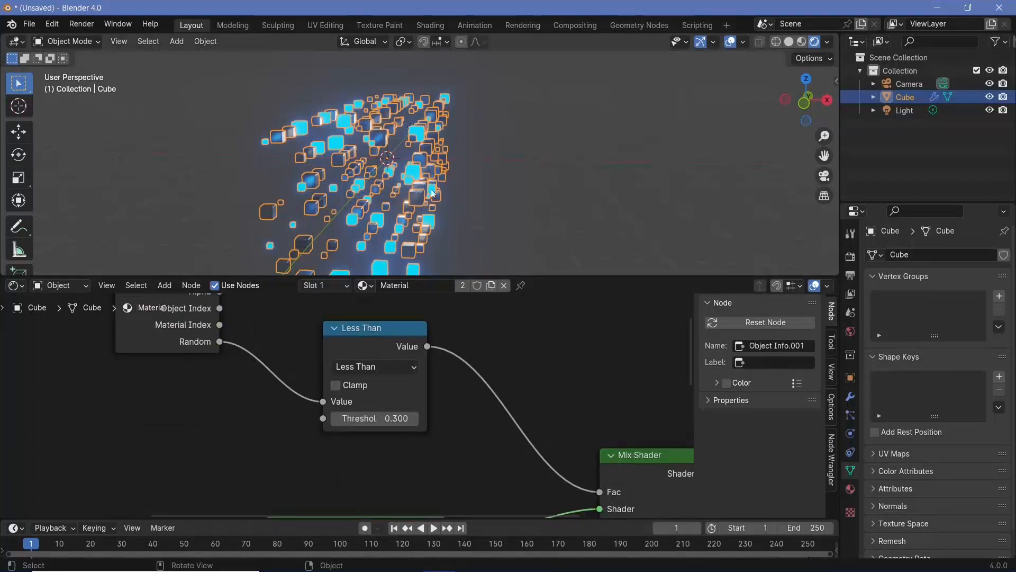
pyautogui.moveTo(349, 405); pyautogui.dragTo(520, 428, button='middle')
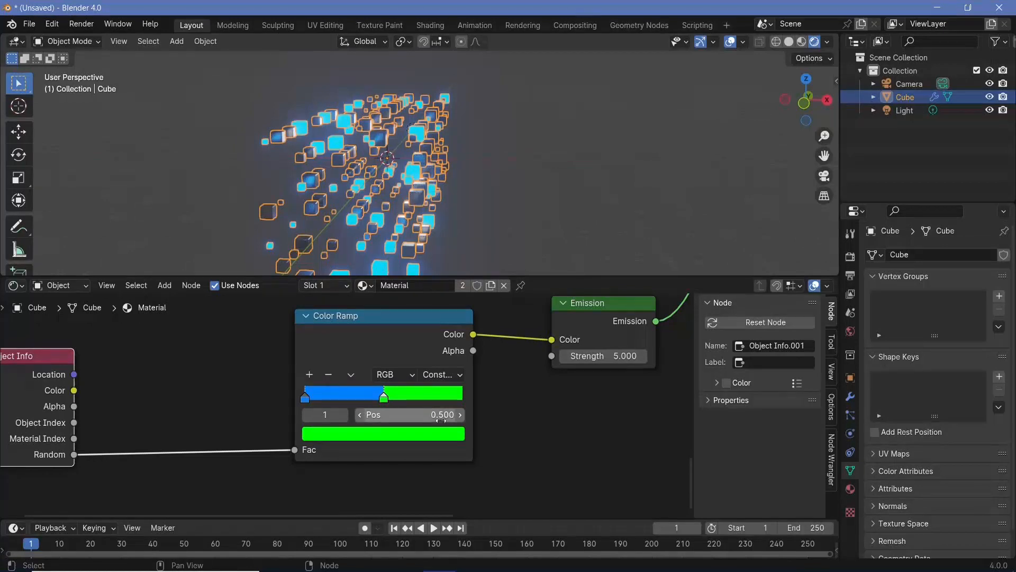
pyautogui.moveTo(227, 482); pyautogui.dragTo(405, 451, button='middle')
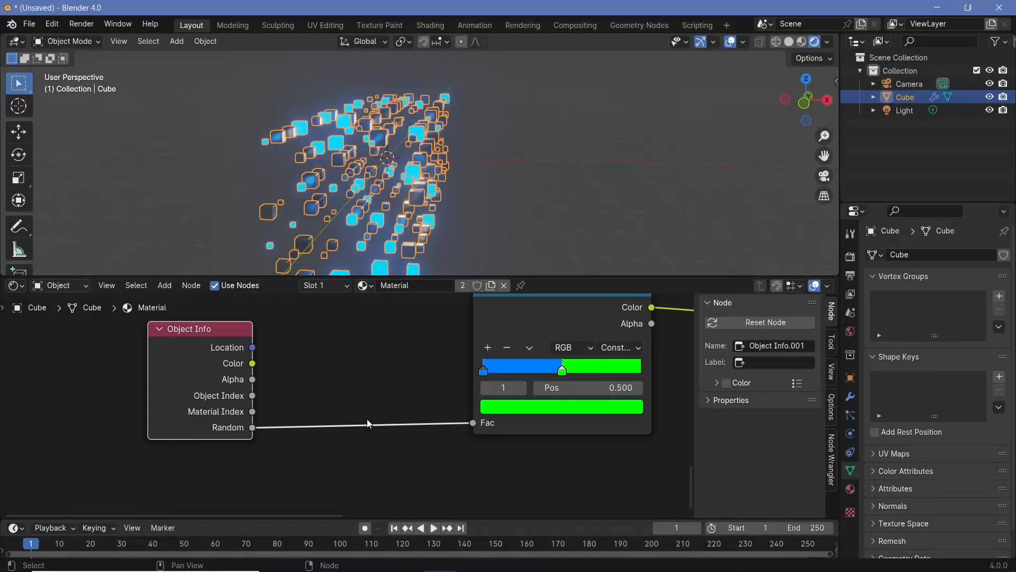
pyautogui.hotkey('shift', 'a')
pyautogui.write('map')
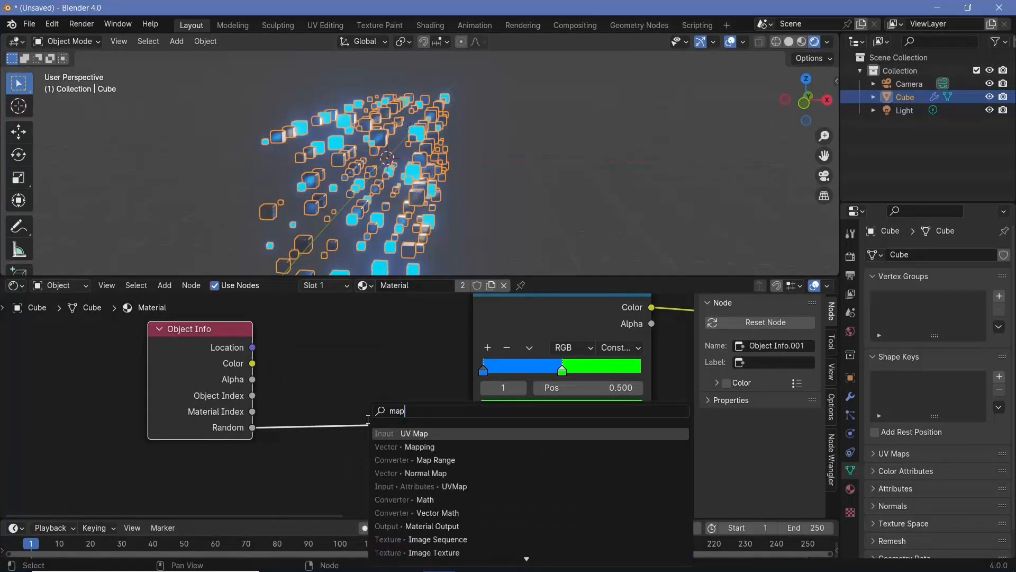
pyautogui.write(' rang')
pyautogui.press('Return')
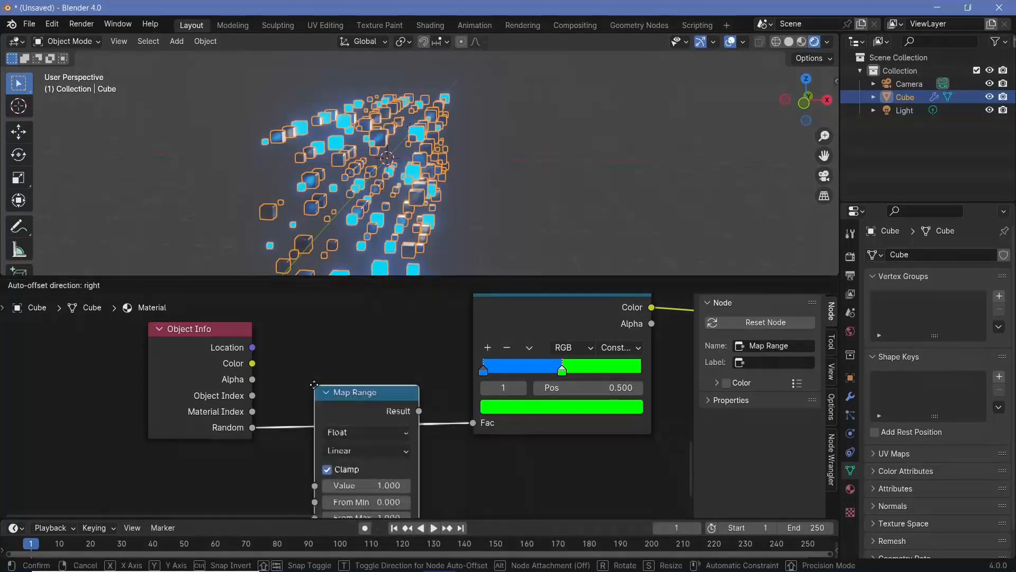
pyautogui.click(368, 419)
pyautogui.moveTo(299, 456); pyautogui.dragTo(326, 380, button='middle')
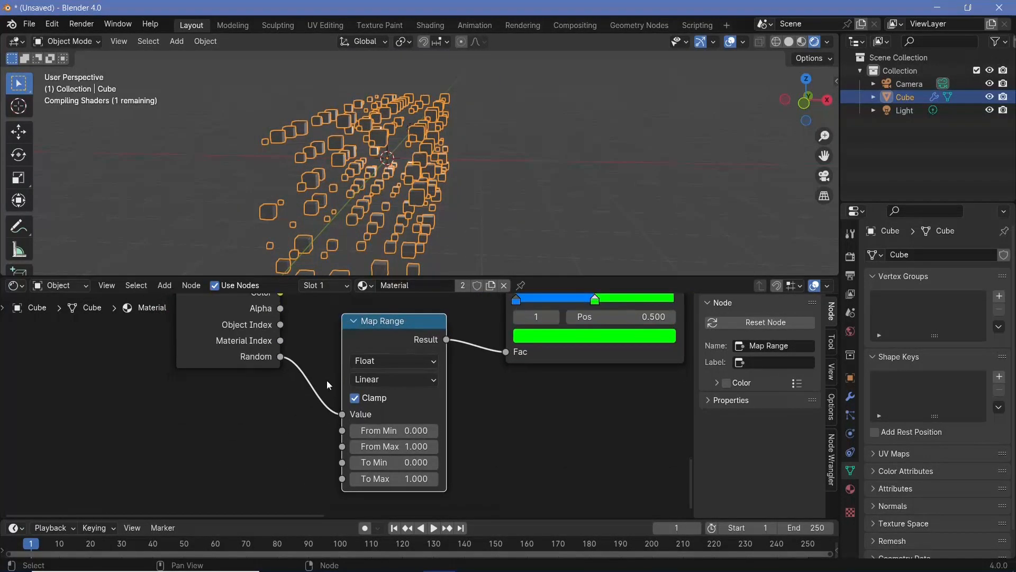
# Step: Set the Map Range node's From Max to 0.3 and check the colour mix looking down the tunnel
pyautogui.click(409, 446)
pyautogui.write('0.3')
pyautogui.press('Return')
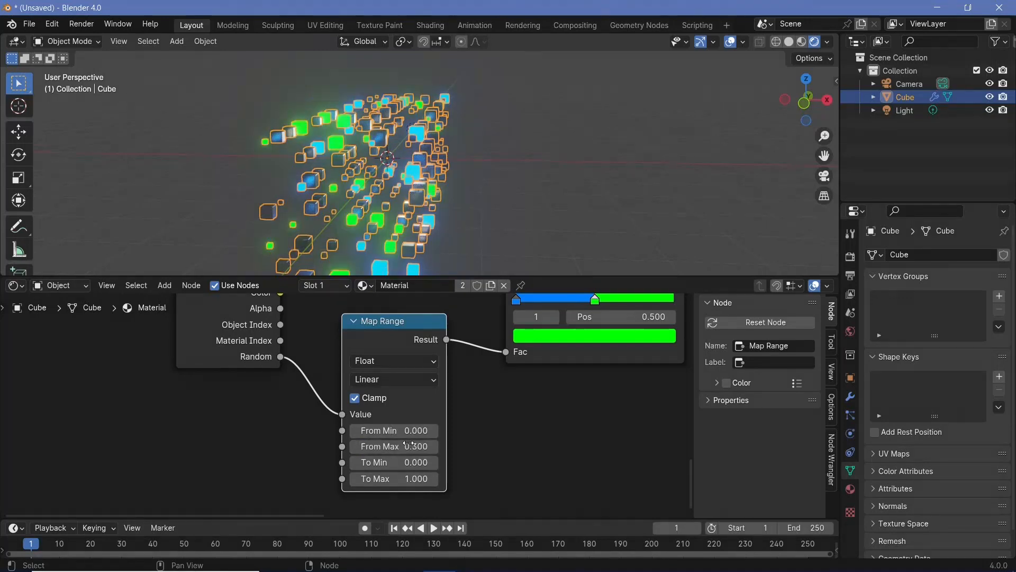
pyautogui.moveTo(460, 211); pyautogui.dragTo(499, 166, button='middle')
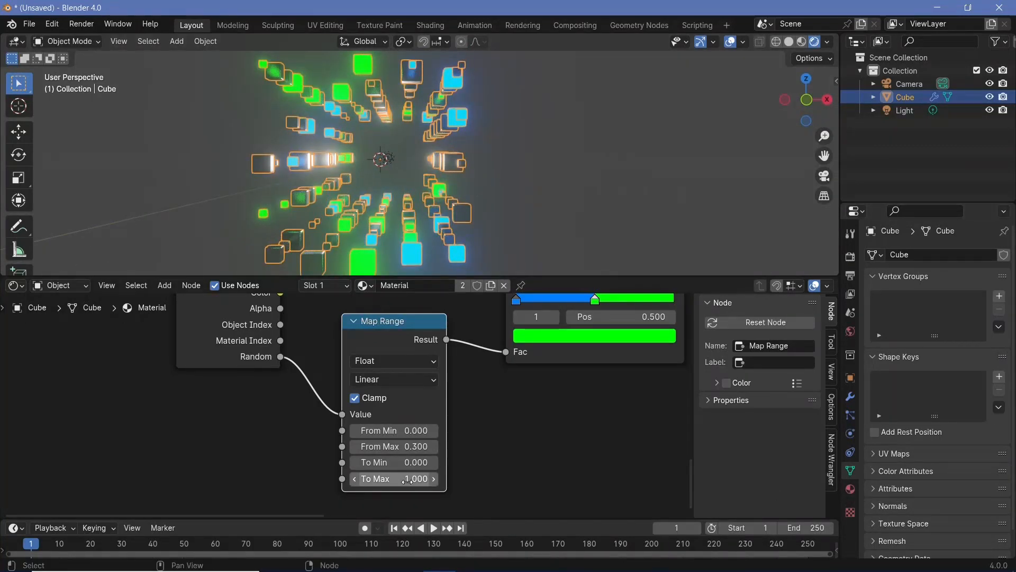
# Step: Change the scene's Color Management view transform to AgX and check the glow inside the tunnel
pyautogui.click(849, 256)
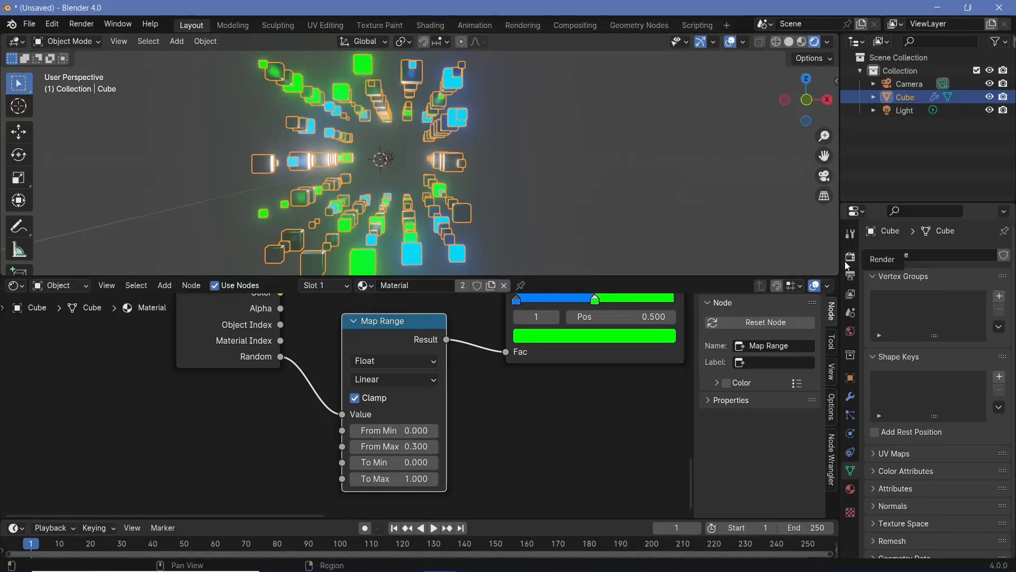
pyautogui.scroll(-3, 903, 521)
pyautogui.click(900, 549)
pyautogui.scroll(-5, 920, 530)
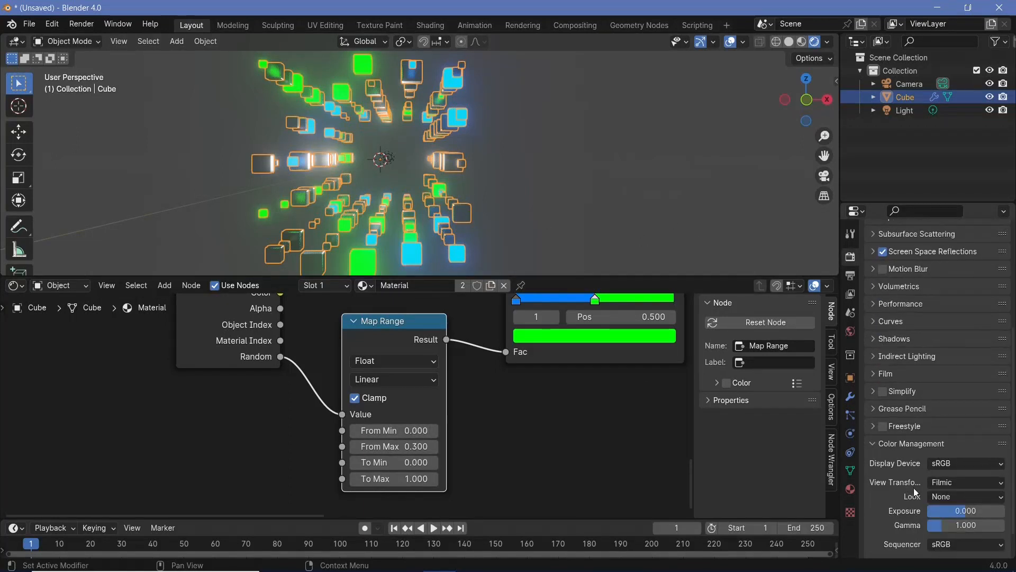
pyautogui.click(952, 482)
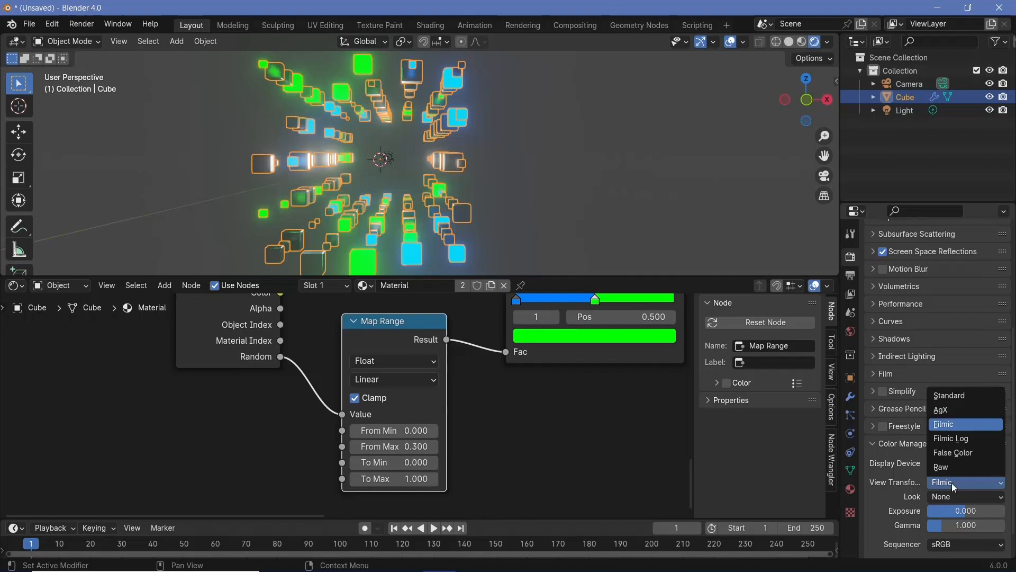
pyautogui.click(952, 411)
pyautogui.moveTo(447, 167); pyautogui.dragTo(395, 193, button='middle')
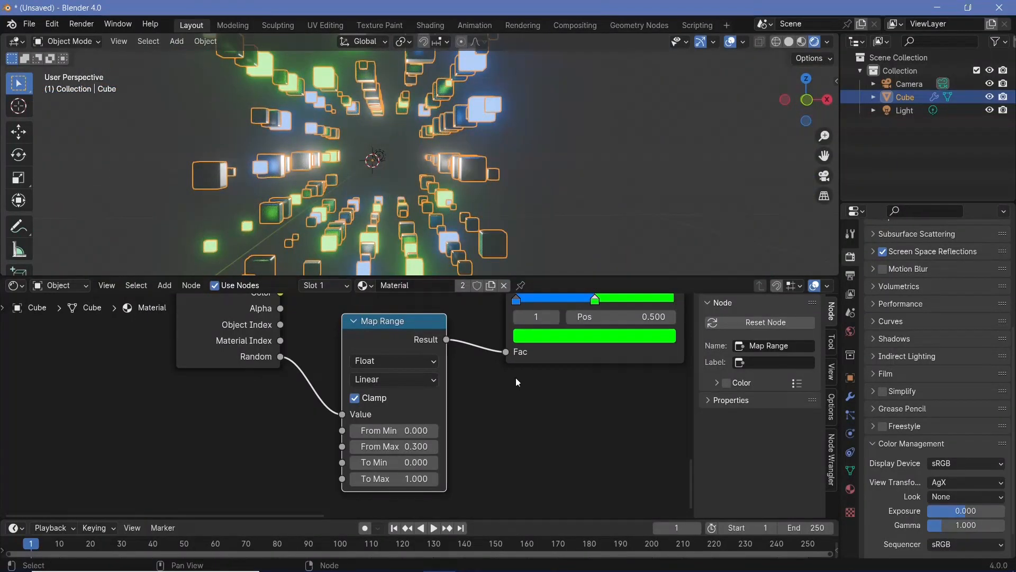
# Step: Brighten the Principled BSDF node's Base Color to pure white
pyautogui.moveTo(479, 406); pyautogui.dragTo(45, 334, button='middle')
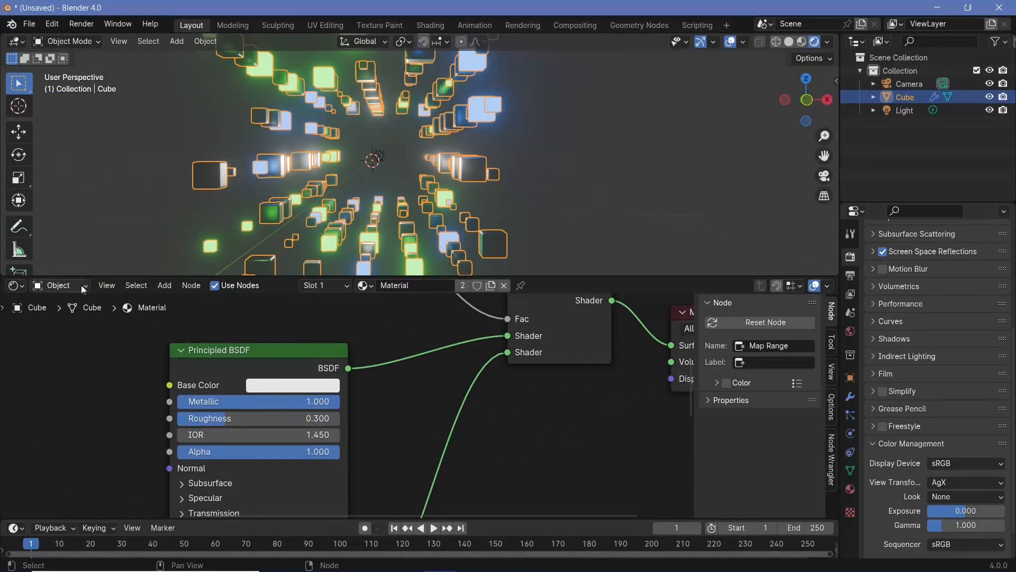
pyautogui.click(266, 386)
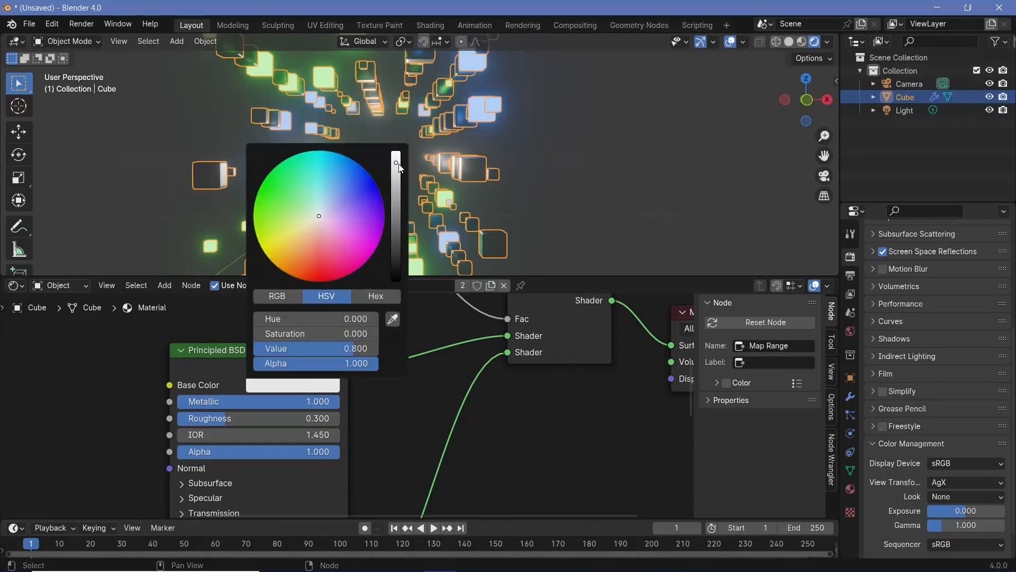
pyautogui.moveTo(399, 165); pyautogui.dragTo(397, 153)
# Step: Colour the scene's point light blue and set its power to 250 W
pyautogui.click(904, 110)
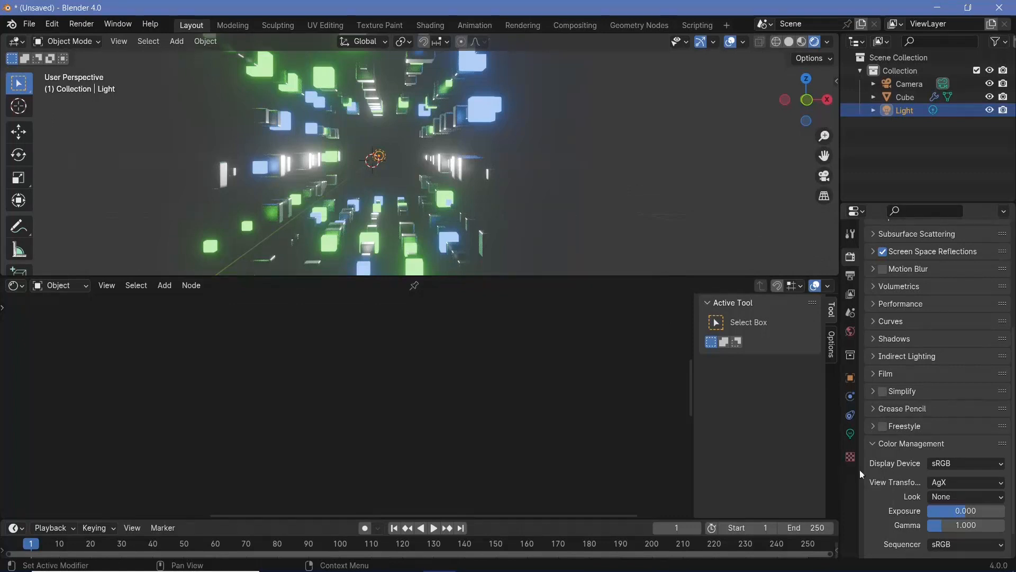
pyautogui.click(850, 433)
pyautogui.click(956, 329)
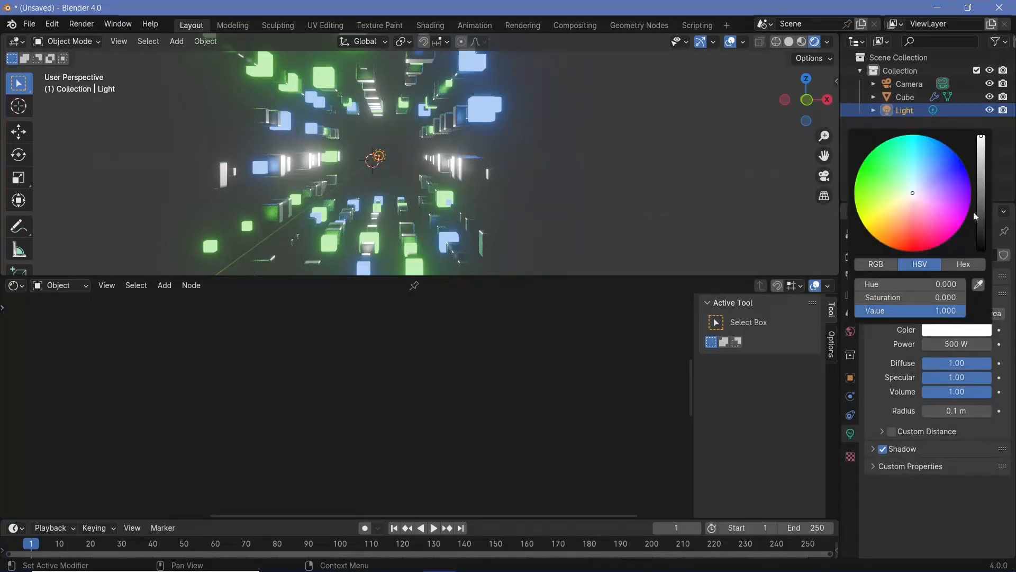
pyautogui.moveTo(912, 193); pyautogui.dragTo(942, 141)
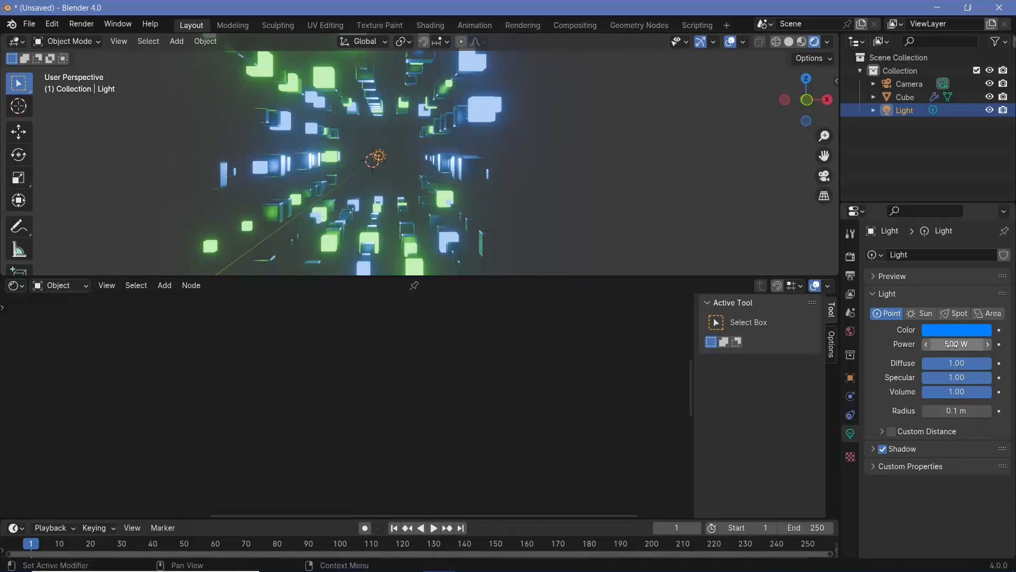
pyautogui.click(952, 345)
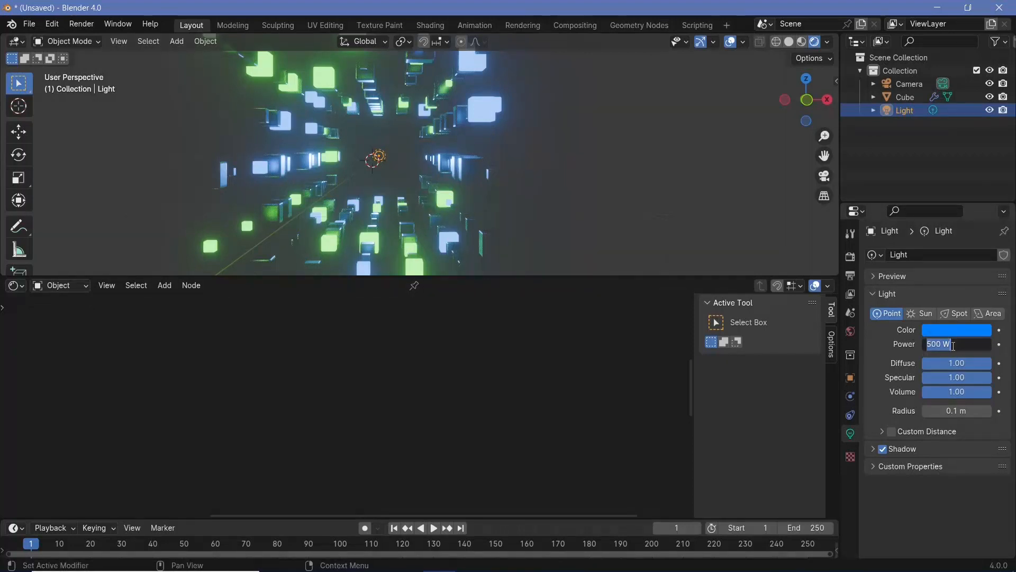
pyautogui.write('250')
pyautogui.press('Return')
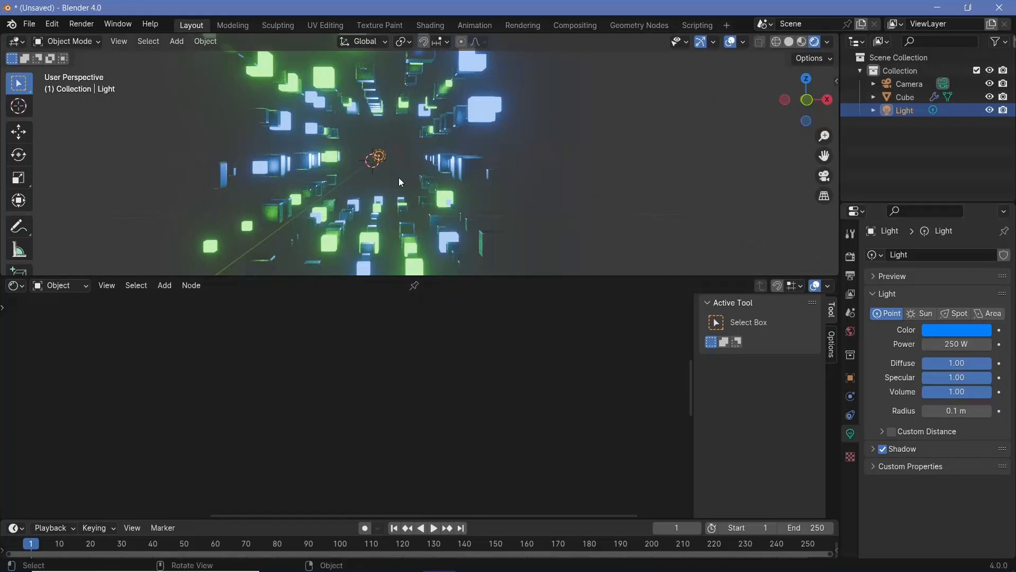
# Step: Move the blue light along the global X axis toward one side wall of the tunnel
pyautogui.moveTo(400, 182); pyautogui.dragTo(406, 178, button='middle')
pyautogui.press('g')
pyautogui.press('x')
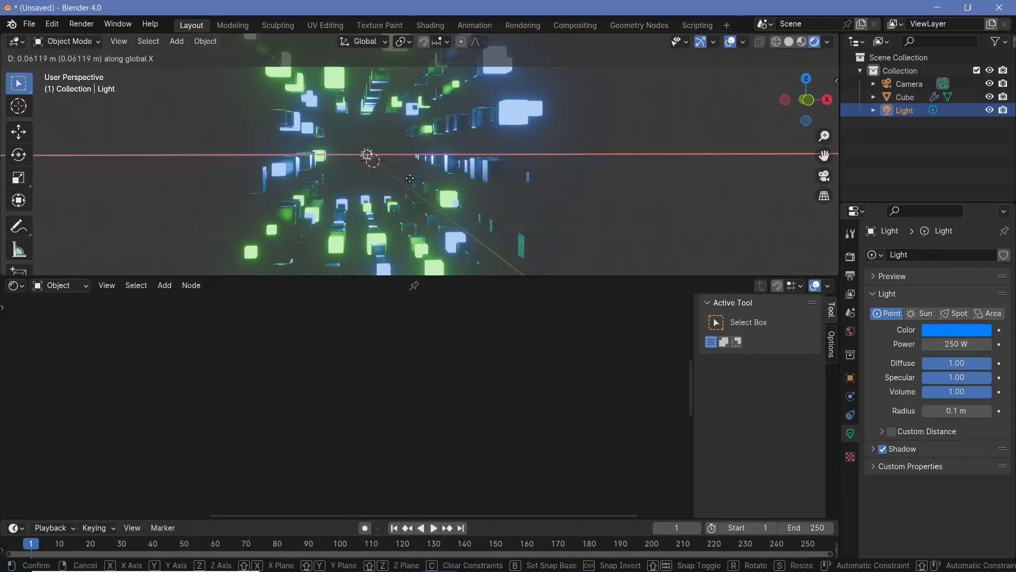
pyautogui.click(412, 183)
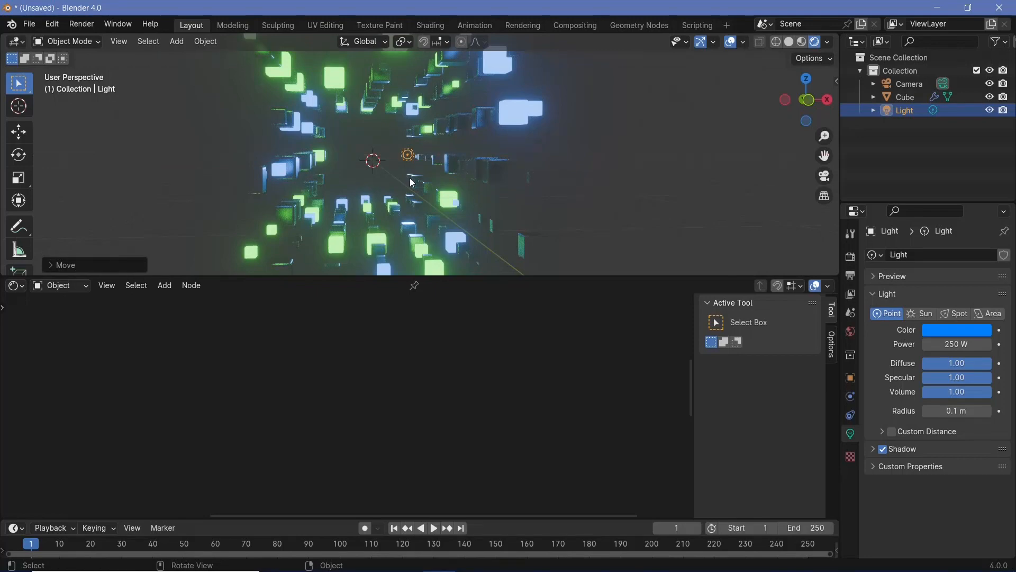
# Step: Duplicate the blue light and offset the copy by -3 m along the X axis
pyautogui.hotkey('shift', 'd')
pyautogui.write('x')
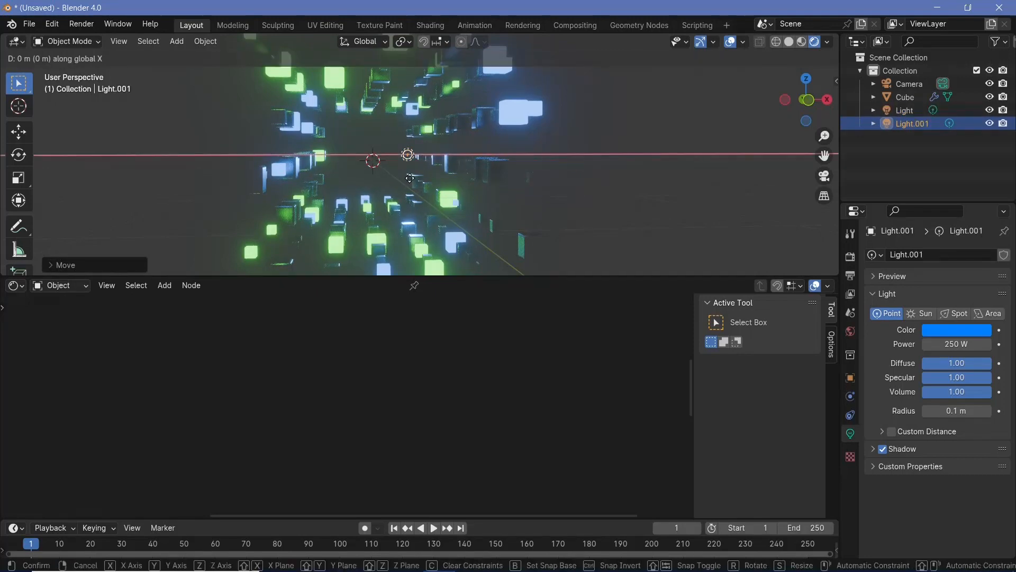
pyautogui.write('-3')
pyautogui.press('Return')
# Step: Change the duplicated light's colour to green
pyautogui.moveTo(404, 178); pyautogui.dragTo(468, 232, button='middle')
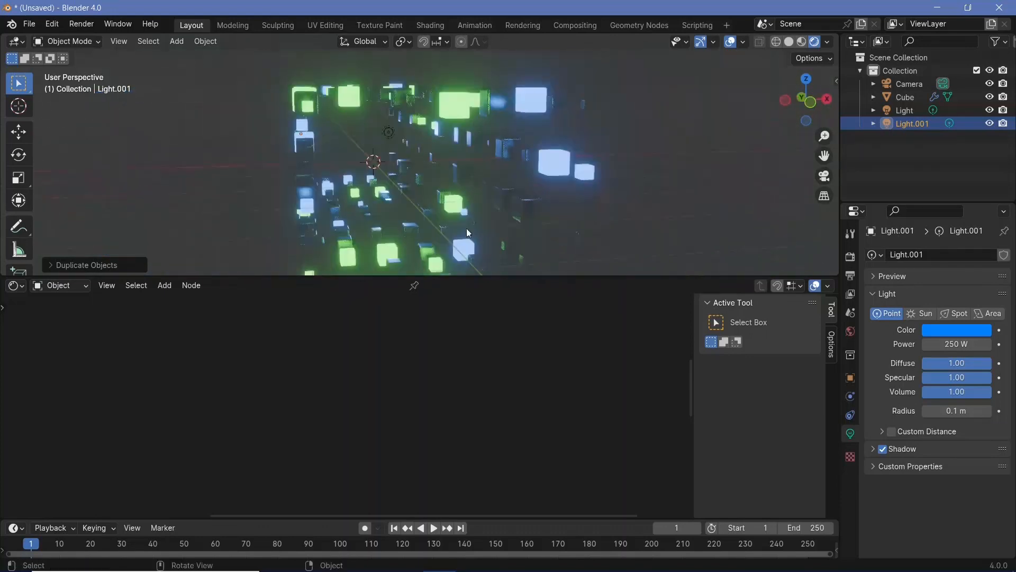
pyautogui.click(957, 329)
pyautogui.click(884, 142)
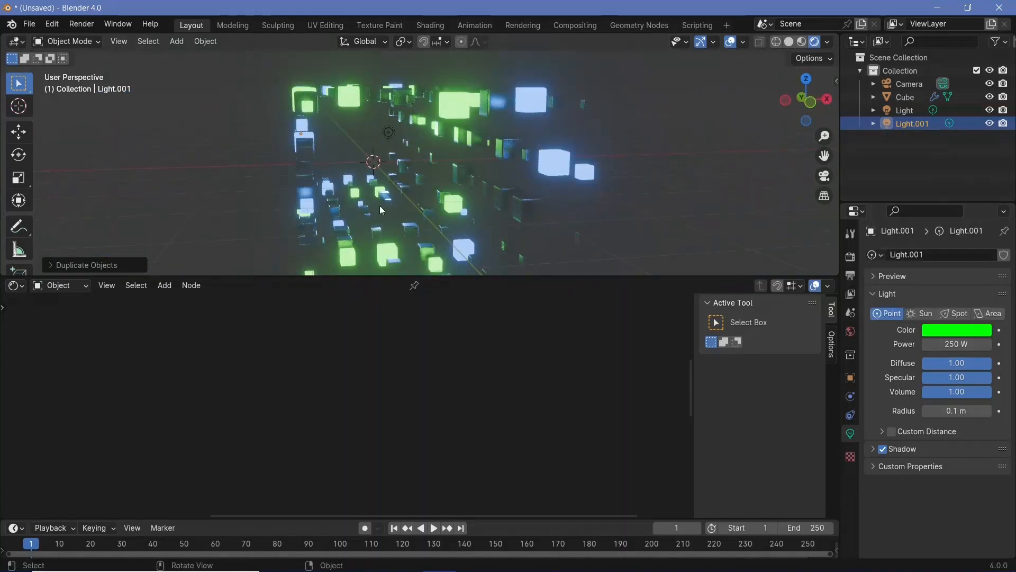
# Step: Select both lights and scale them together along X by about 0.37 to bring them closer to each other
pyautogui.moveTo(418, 175); pyautogui.dragTo(525, 173, button='middle')
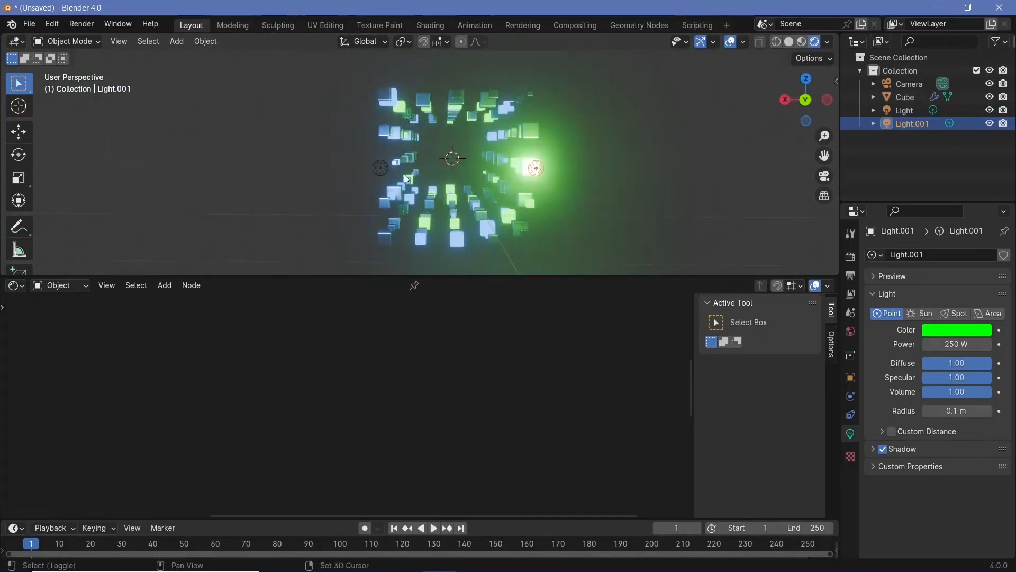
pyautogui.keyDown('shift'); pyautogui.click(380, 167); pyautogui.keyUp('shift')
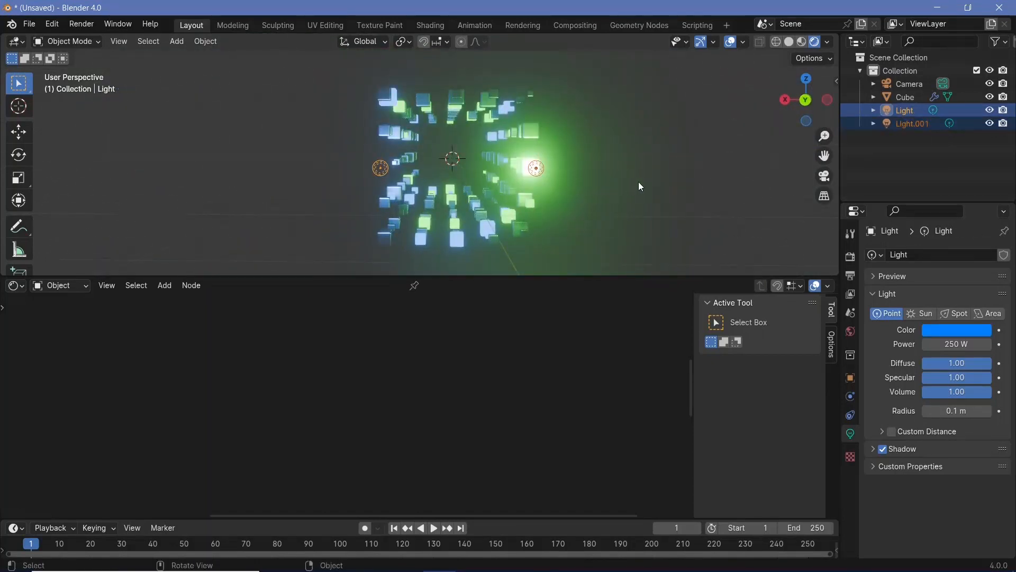
pyautogui.press('s')
pyautogui.press('x')
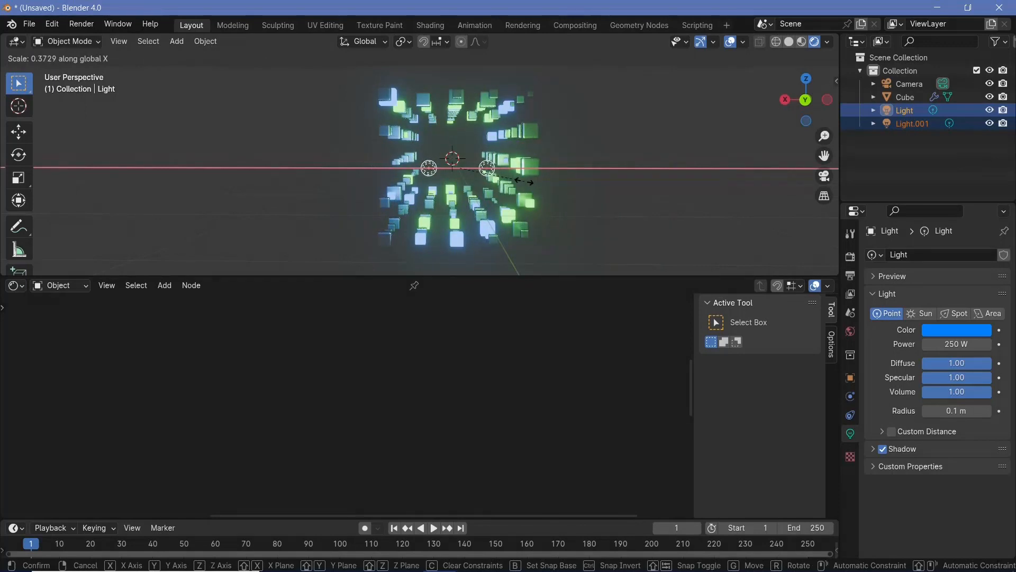
pyautogui.click(524, 181)
pyautogui.press('KP_0')
pyautogui.moveTo(535, 141); pyautogui.dragTo(473, 150, button='middle')
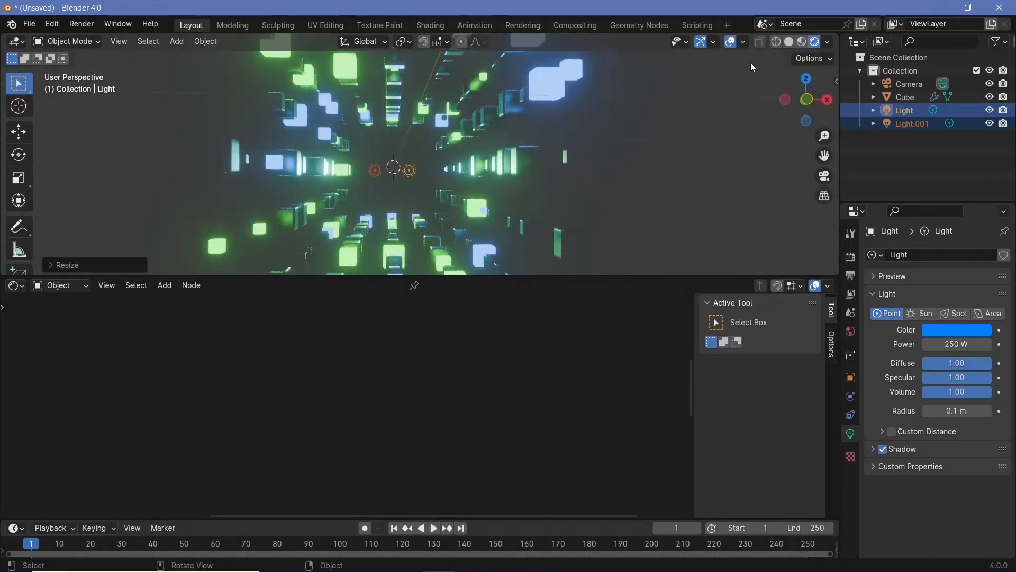
# Step: Darken the world background colour to black
pyautogui.click(850, 331)
pyautogui.click(974, 343)
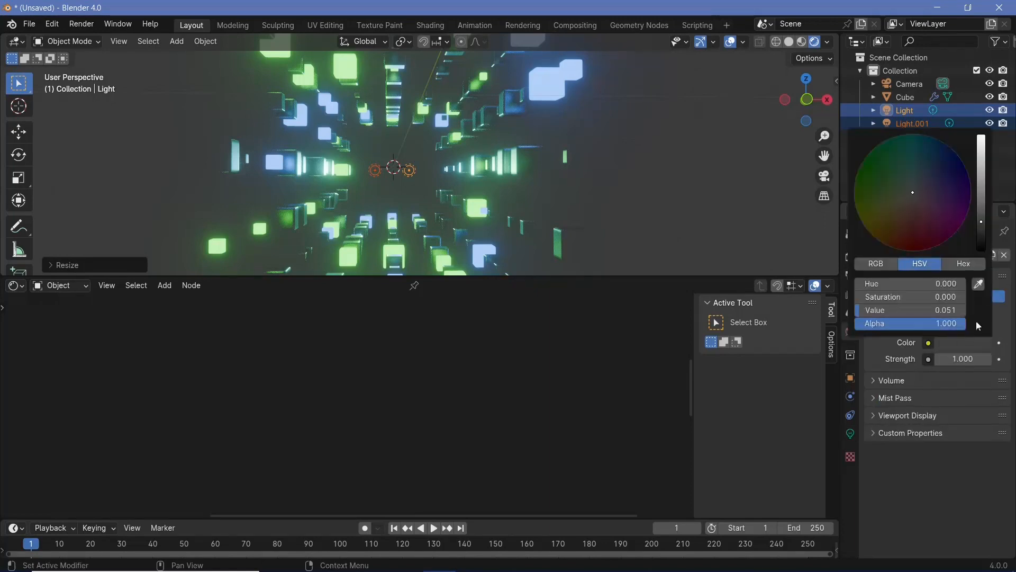
pyautogui.moveTo(981, 222); pyautogui.dragTo(980, 251)
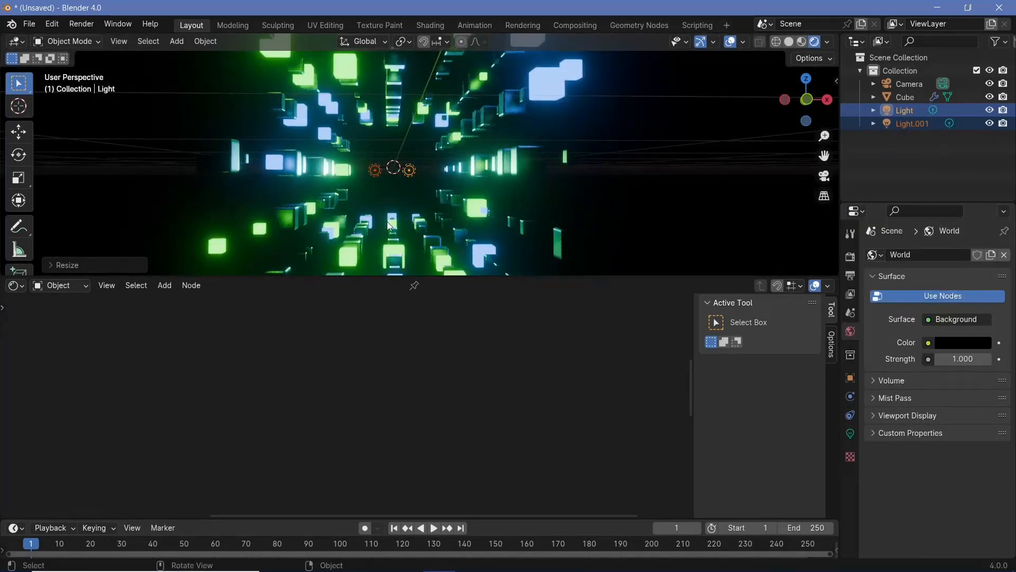
# Step: Select the tunnel cubes and switch the shader editor area to the Geometry Node Editor
pyautogui.click(486, 162)
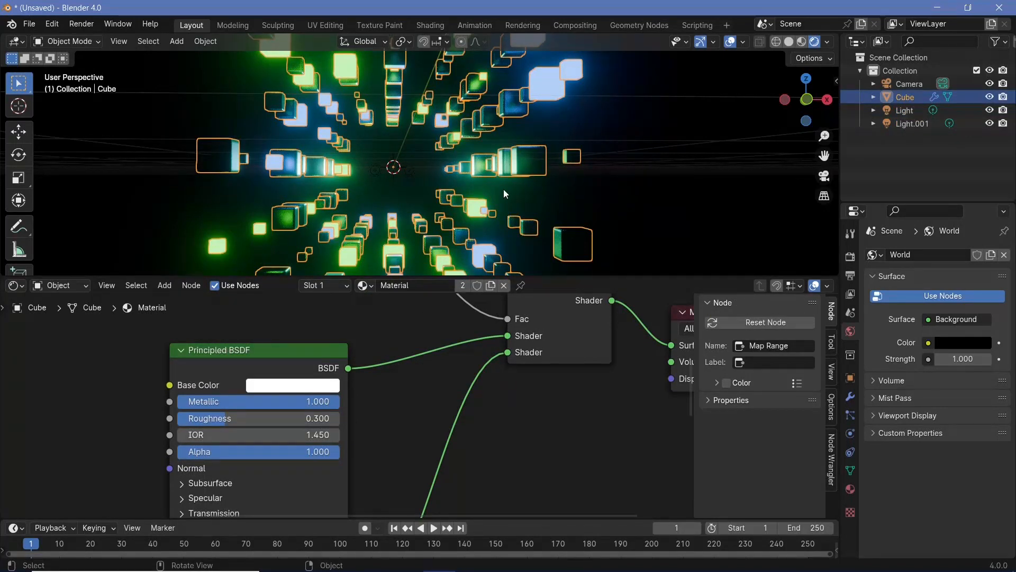
pyautogui.moveTo(431, 351); pyautogui.dragTo(75, 372, button='middle')
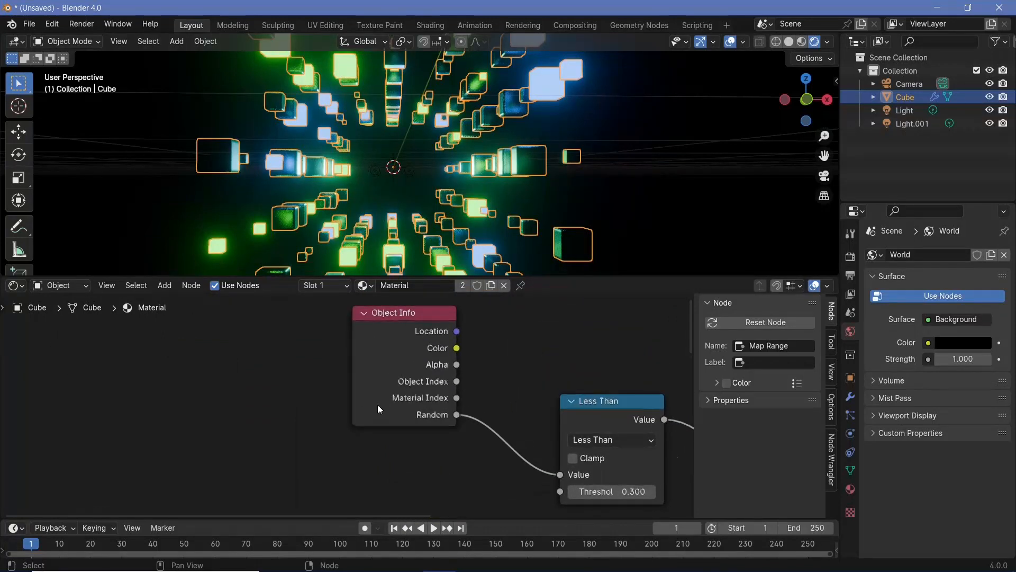
pyautogui.scroll(-11, 377, 405)
pyautogui.moveTo(532, 398); pyautogui.dragTo(550, 335, button='middle')
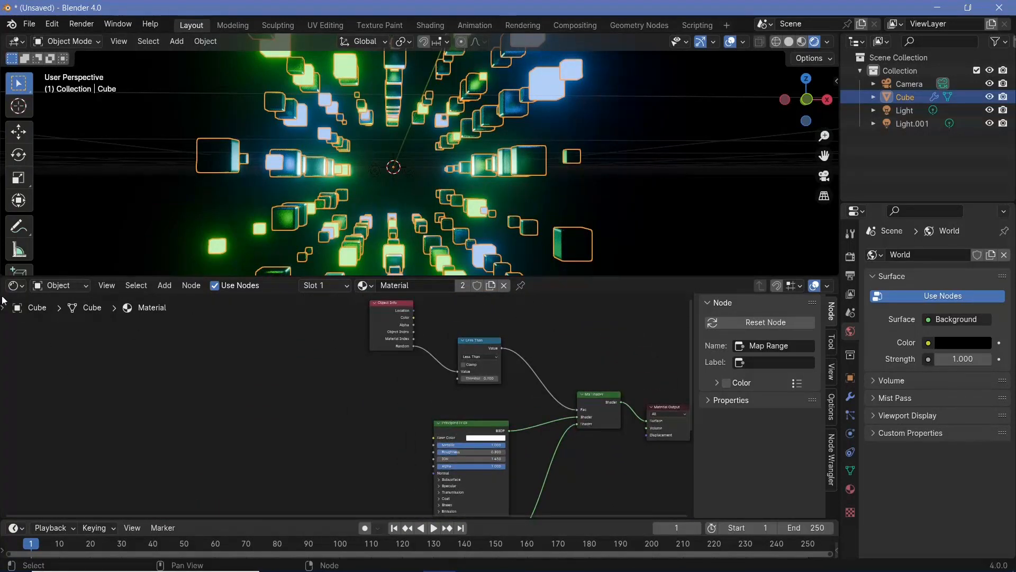
pyautogui.click(14, 286)
pyautogui.click(39, 391)
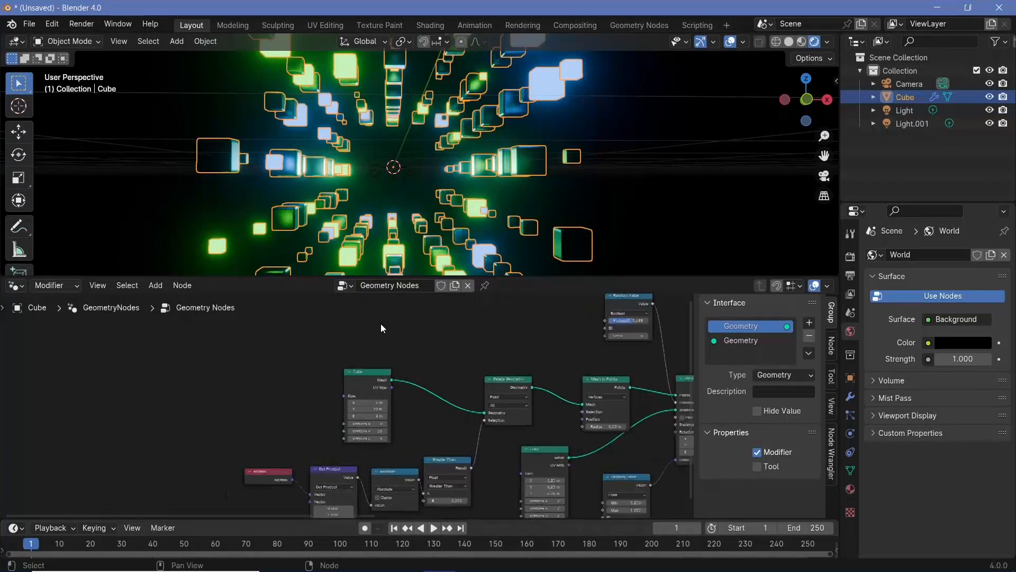
pyautogui.scroll(3, 381, 323)
pyautogui.hotkey('shift', 'a')
pyautogui.moveTo(504, 420)
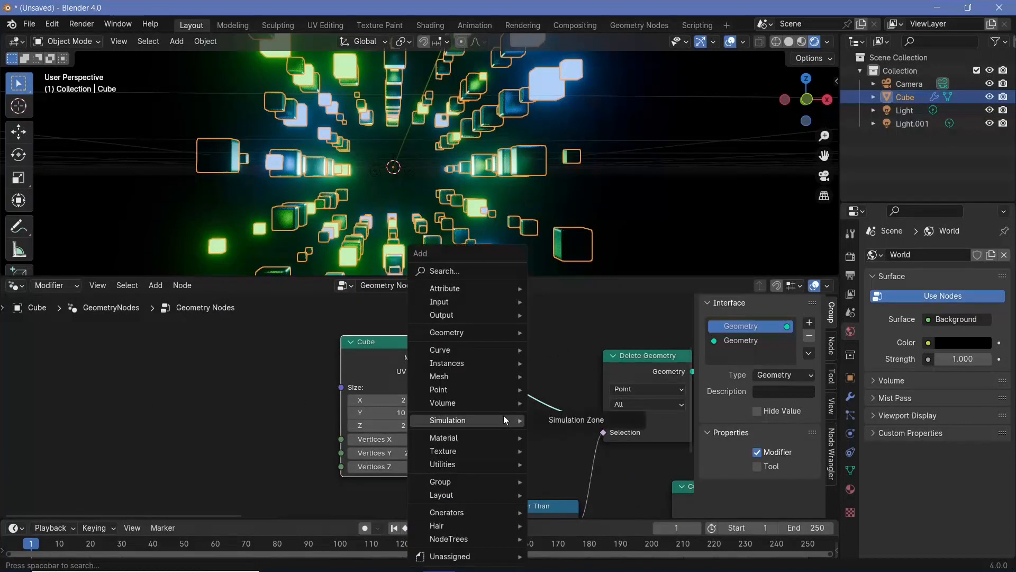
pyautogui.write('subd')
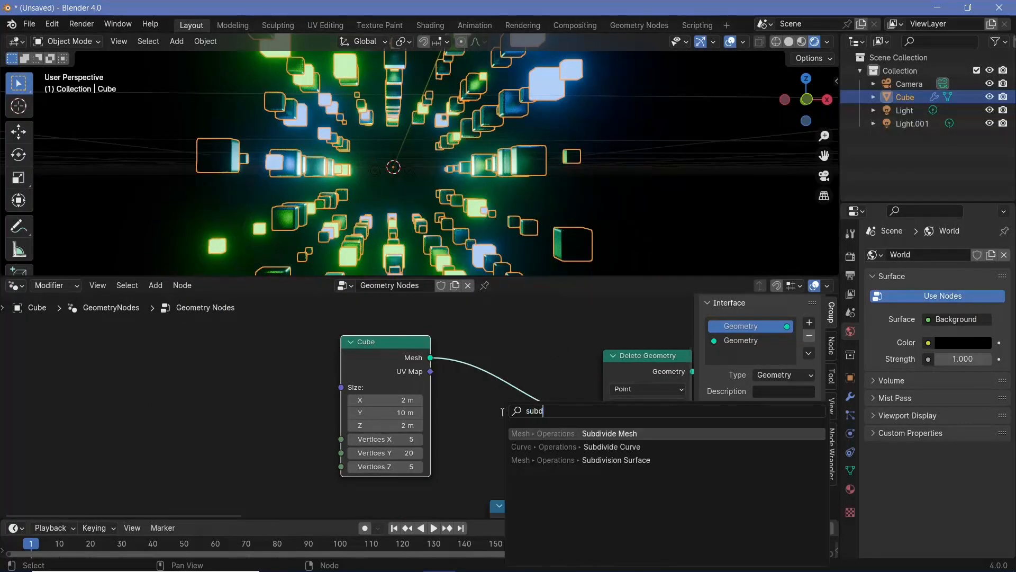
pyautogui.press('Escape')
# Step: Insert a Subdivide Mesh node on the link between the Cube and Delete Geometry nodes
pyautogui.hotkey('shift', 'a')
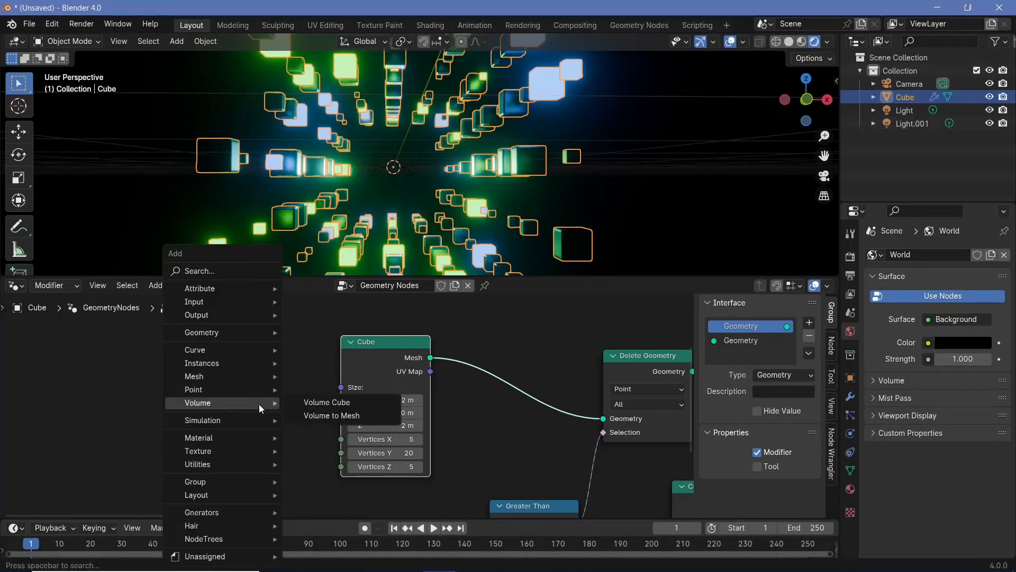
pyautogui.write('sub')
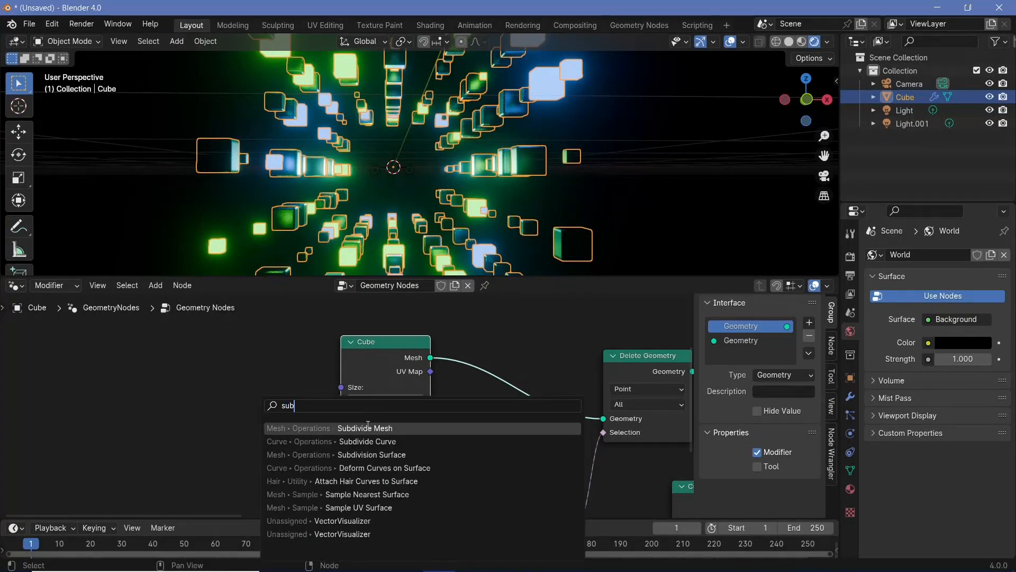
pyautogui.click(368, 428)
pyautogui.click(502, 365)
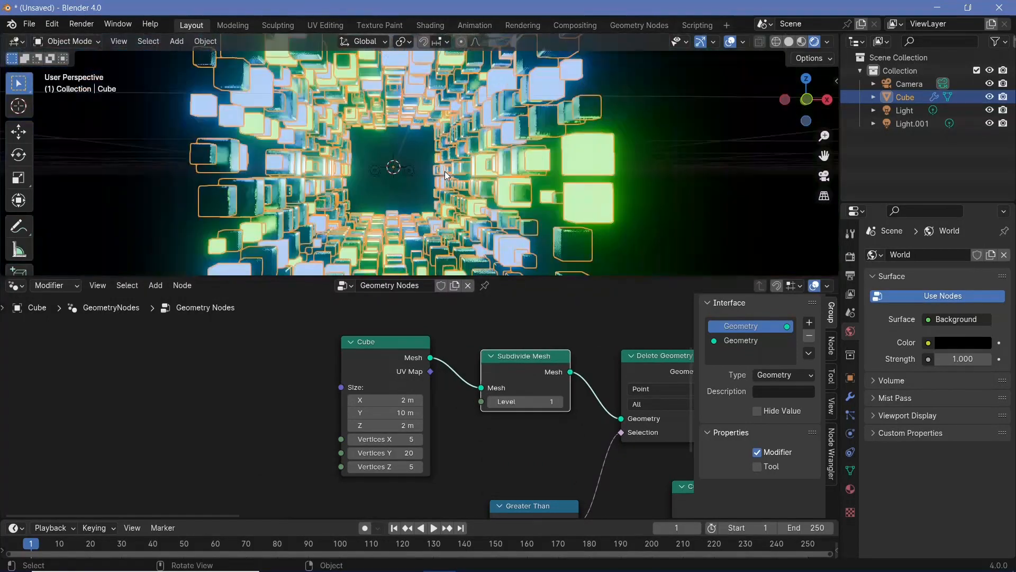
# Step: Set the Probability of the Boolean Random Value node feeding Instance on Points to 0.5
pyautogui.scroll(-2, 354, 395)
pyautogui.moveTo(492, 475); pyautogui.dragTo(506, 363, button='middle')
pyautogui.scroll(6, 493, 408)
pyautogui.scroll(-4, 481, 307)
pyautogui.moveTo(480, 304); pyautogui.dragTo(116, 319, button='middle')
pyautogui.moveTo(509, 357); pyautogui.dragTo(377, 322, button='middle')
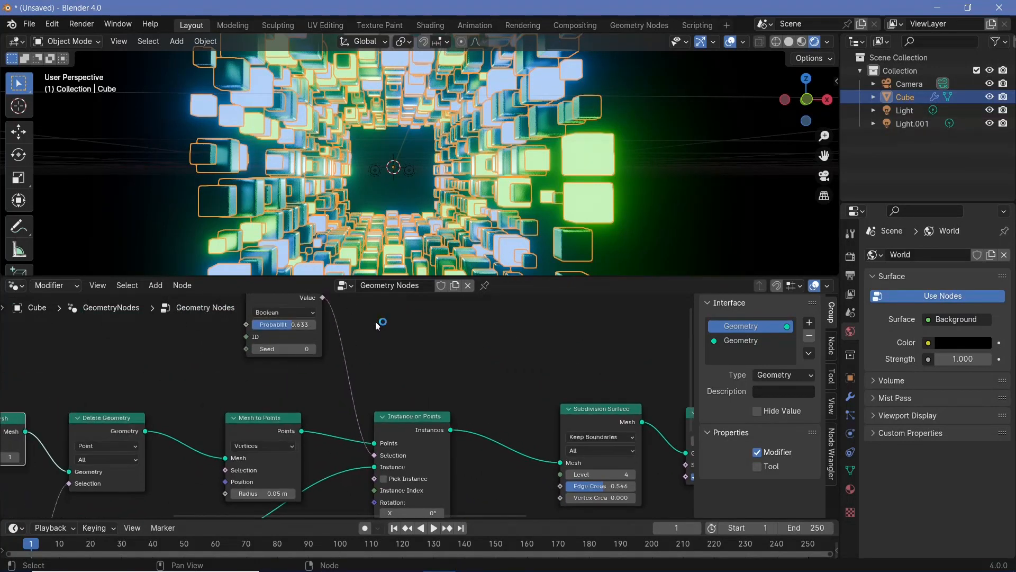
pyautogui.scroll(3, 376, 403)
pyautogui.click(426, 435)
pyautogui.moveTo(415, 370); pyautogui.dragTo(479, 447, button='middle')
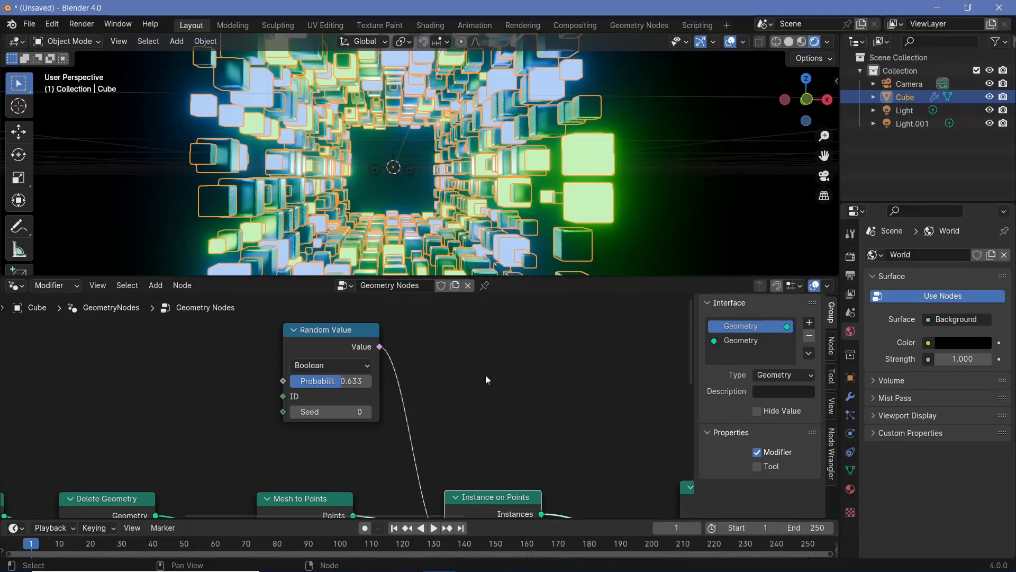
pyautogui.moveTo(486, 376); pyautogui.dragTo(577, 441, button='middle')
pyautogui.scroll(3, 550, 431)
pyautogui.keyDown('shift'); pyautogui.moveTo(449, 380); pyautogui.dragTo(419, 380); pyautogui.keyUp('shift')
pyautogui.click(419, 380)
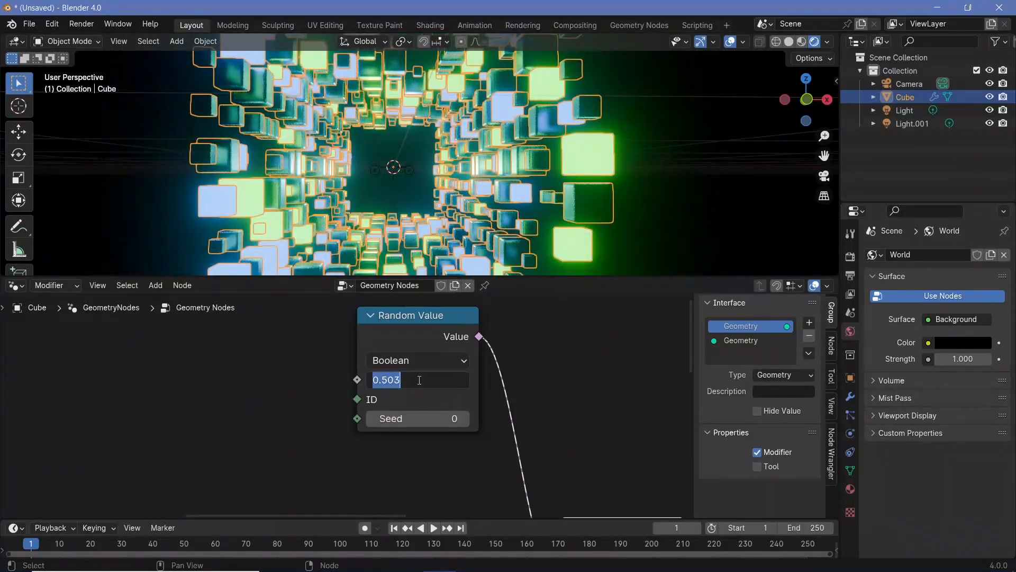
pyautogui.write('0.5')
pyautogui.press('Return')
# Step: Examine the density of the cubes along the tunnel walls from an angled view
pyautogui.moveTo(418, 212); pyautogui.dragTo(465, 186, button='middle')
pyautogui.scroll(-5, 494, 177)
pyautogui.scroll(2, 484, 183)
pyautogui.scroll(1, 464, 186)
pyautogui.scroll(1, 465, 188)
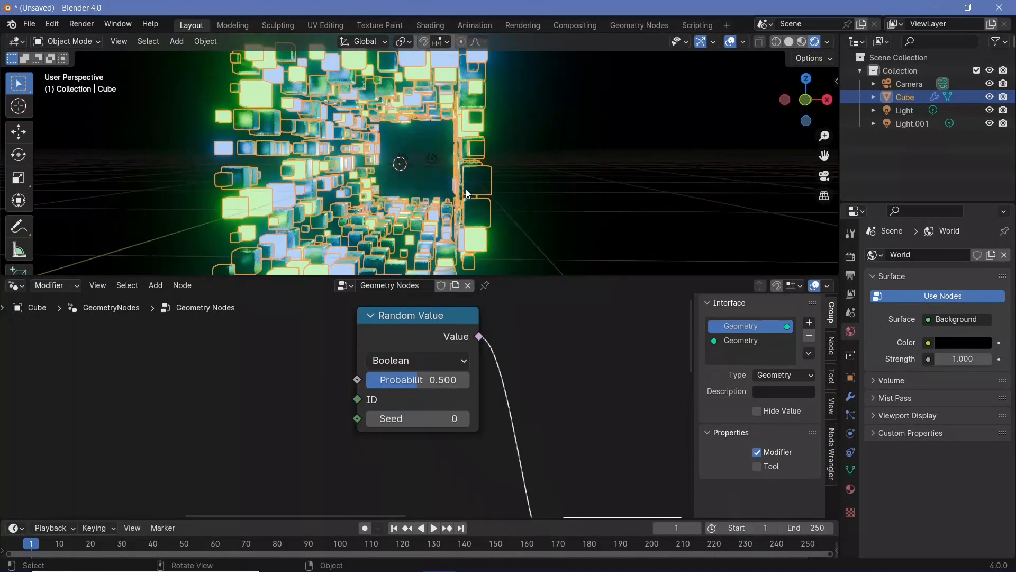
pyautogui.scroll(-5, 441, 386)
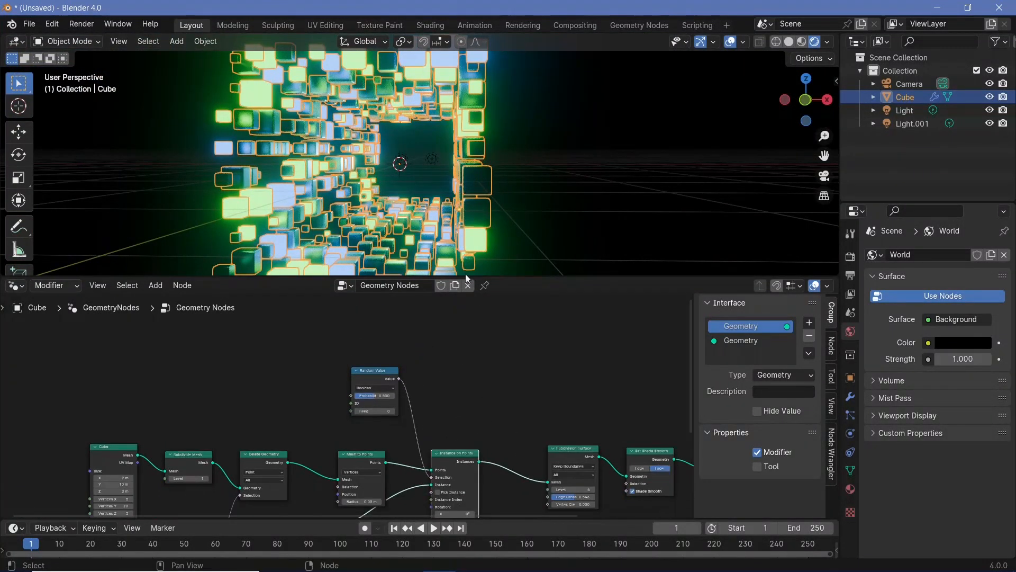
pyautogui.scroll(1, 484, 245)
pyautogui.scroll(-2, 459, 388)
# Step: Move the Group Output node farther away from the Set Material node to free space for more nodes
pyautogui.moveTo(461, 386); pyautogui.dragTo(395, 353, button='middle')
pyautogui.scroll(2, 402, 374)
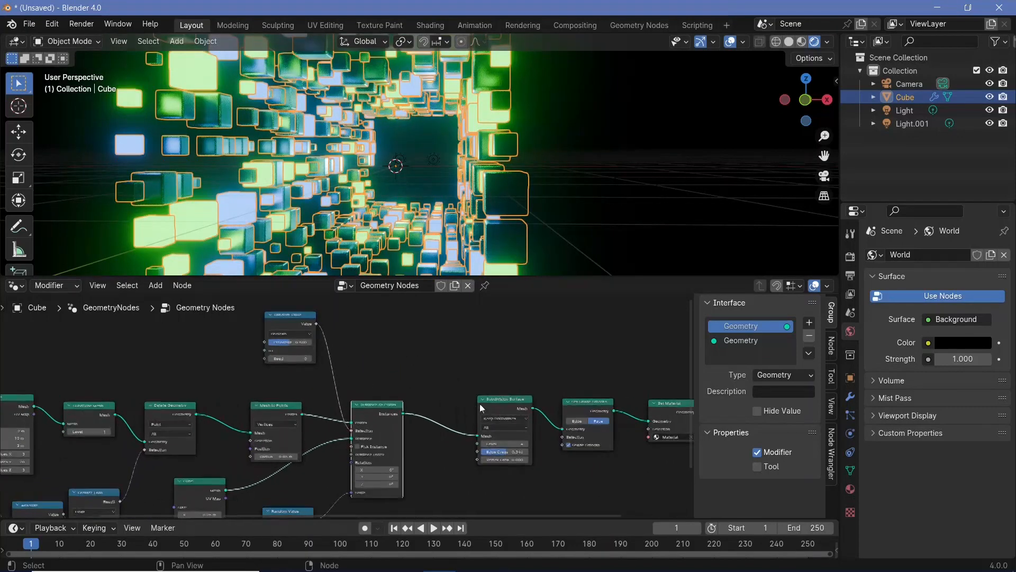
pyautogui.moveTo(517, 410); pyautogui.dragTo(341, 392, button='middle')
pyautogui.moveTo(490, 389); pyautogui.dragTo(585, 398)
pyautogui.scroll(-2, 479, 408)
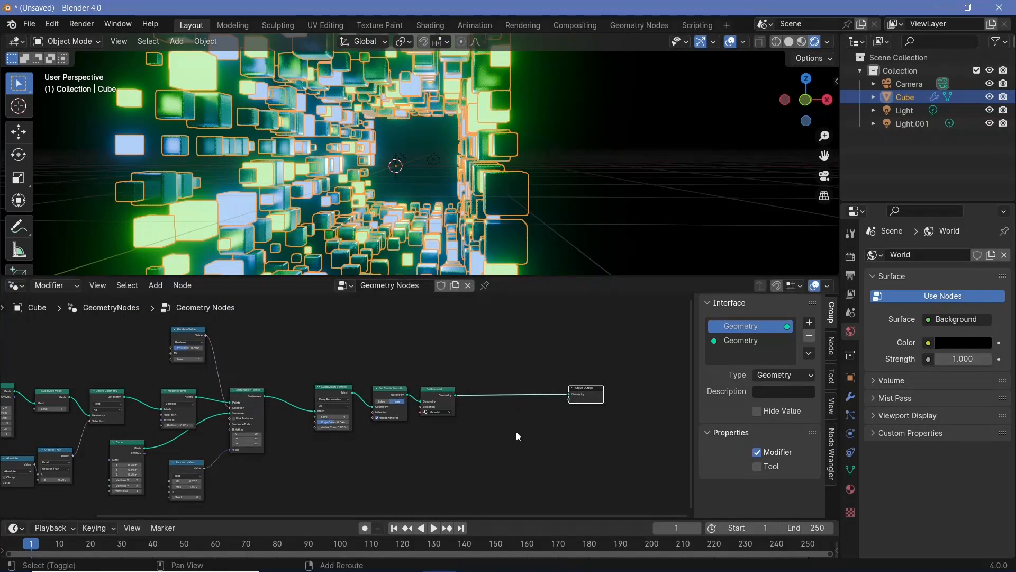
# Step: Add a Points node in the free space above the Set Material node
pyautogui.hotkey('shift', 'a')
pyautogui.moveTo(517, 432)
pyautogui.write('po')
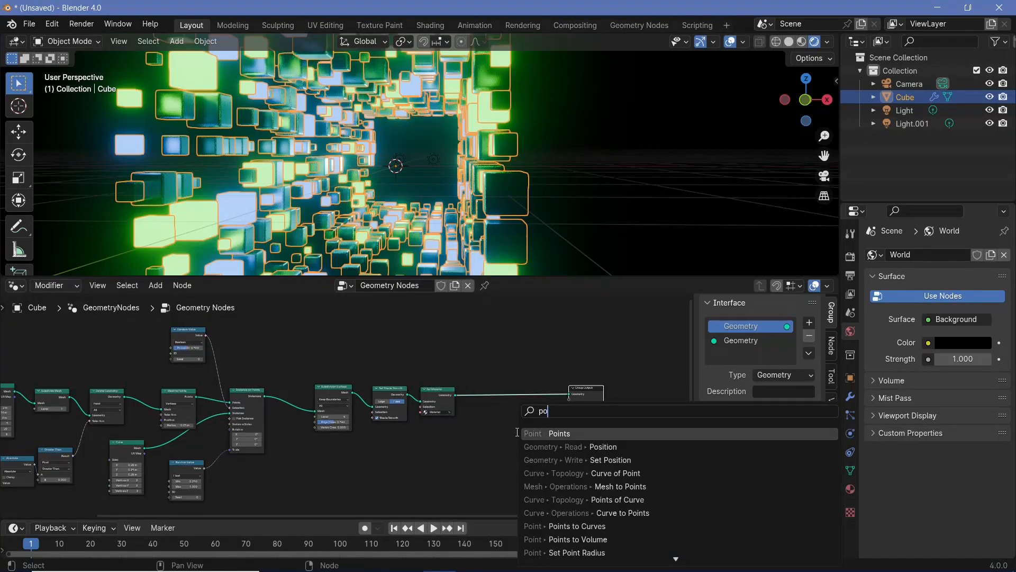
pyautogui.press('Return')
pyautogui.click(425, 294)
pyautogui.scroll(6, 444, 350)
pyautogui.moveTo(459, 371); pyautogui.dragTo(466, 443, button='middle')
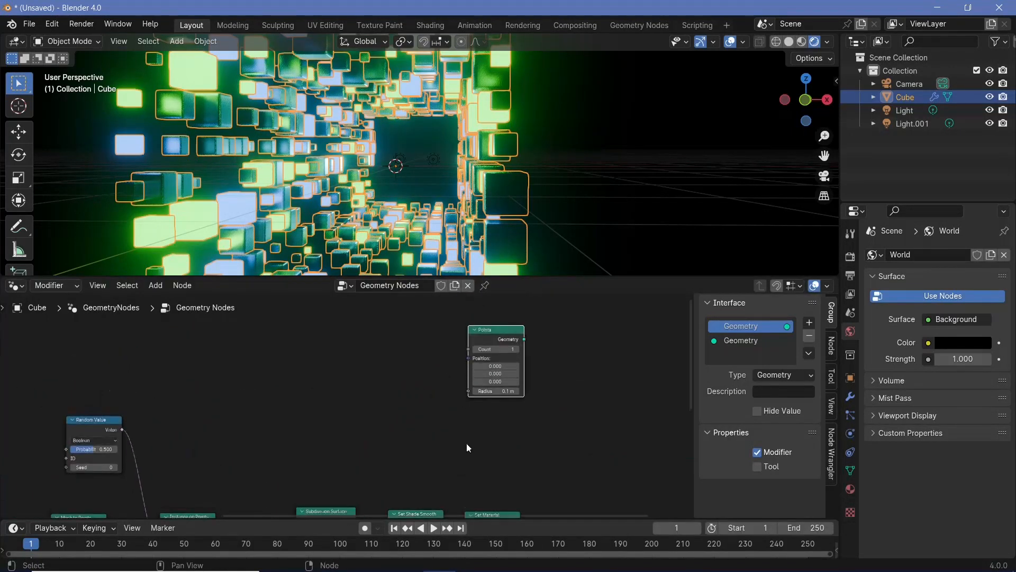
# Step: Set the Count of the Points node to 5
pyautogui.scroll(4, 468, 441)
pyautogui.click(546, 329)
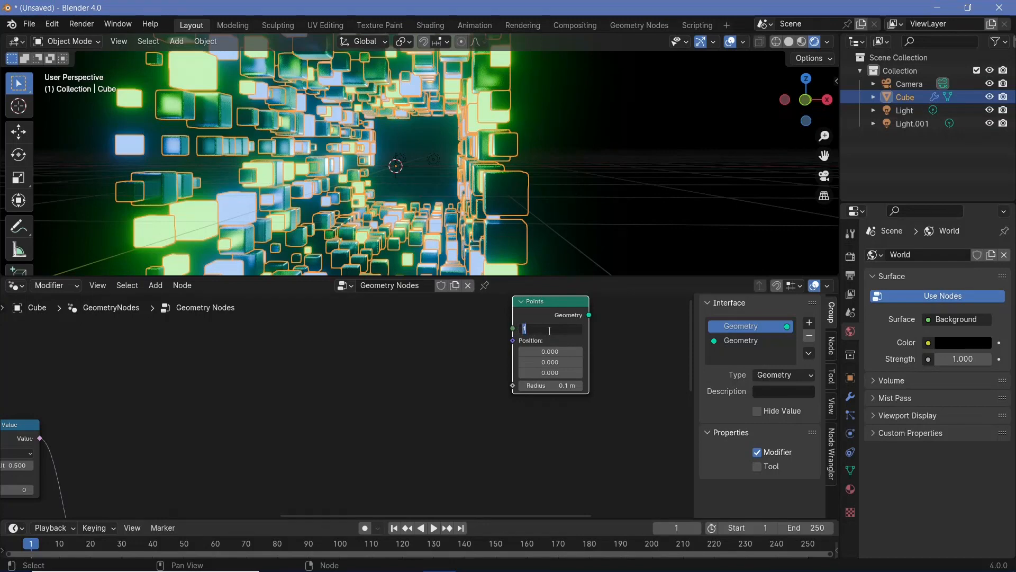
pyautogui.write('5')
pyautogui.press('Return')
# Step: Add a second Instance on Points node beside the Points node
pyautogui.scroll(-3, 549, 330)
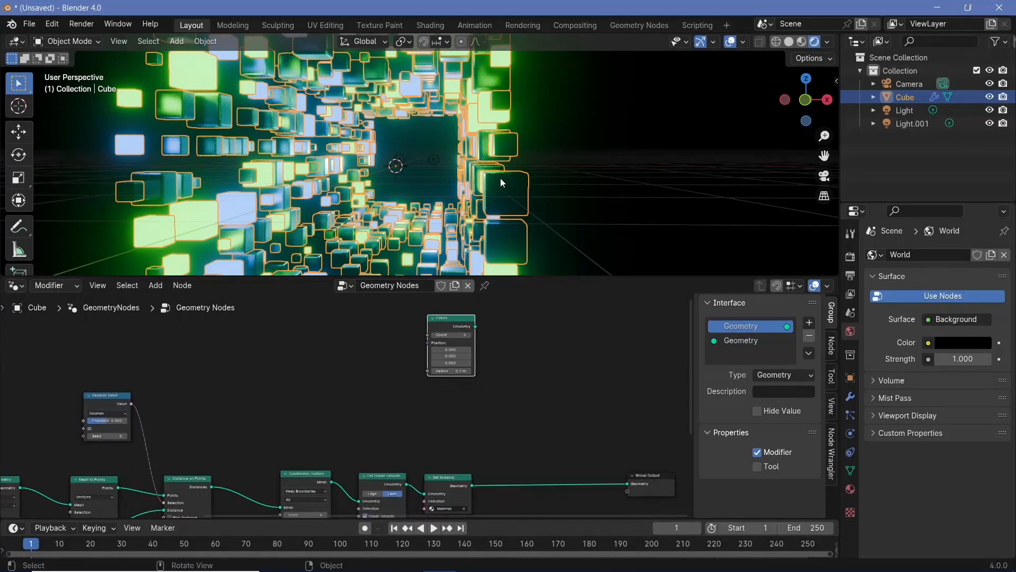
pyautogui.scroll(-2, 545, 363)
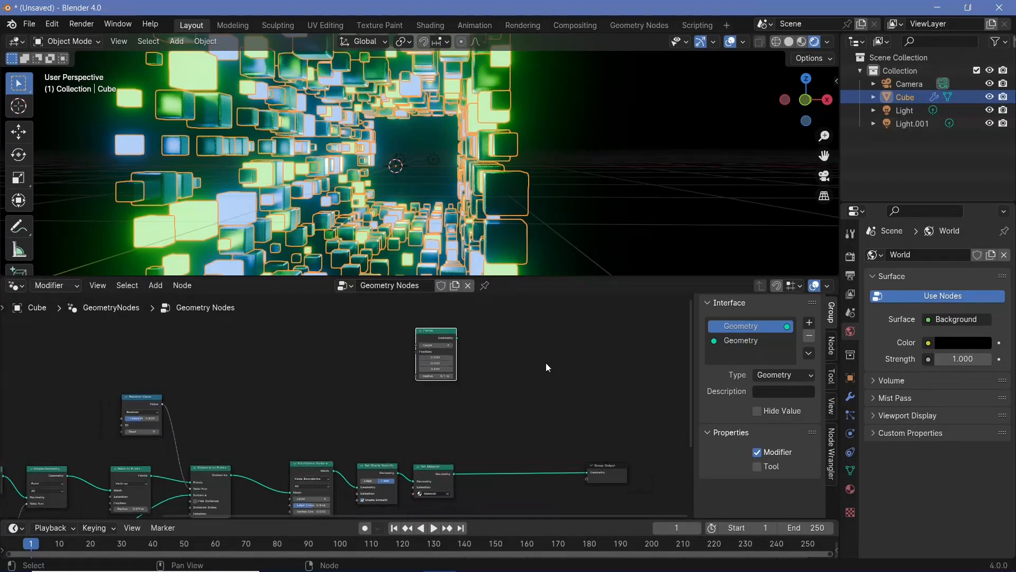
pyautogui.hotkey('shift', 'a')
pyautogui.moveTo(494, 350)
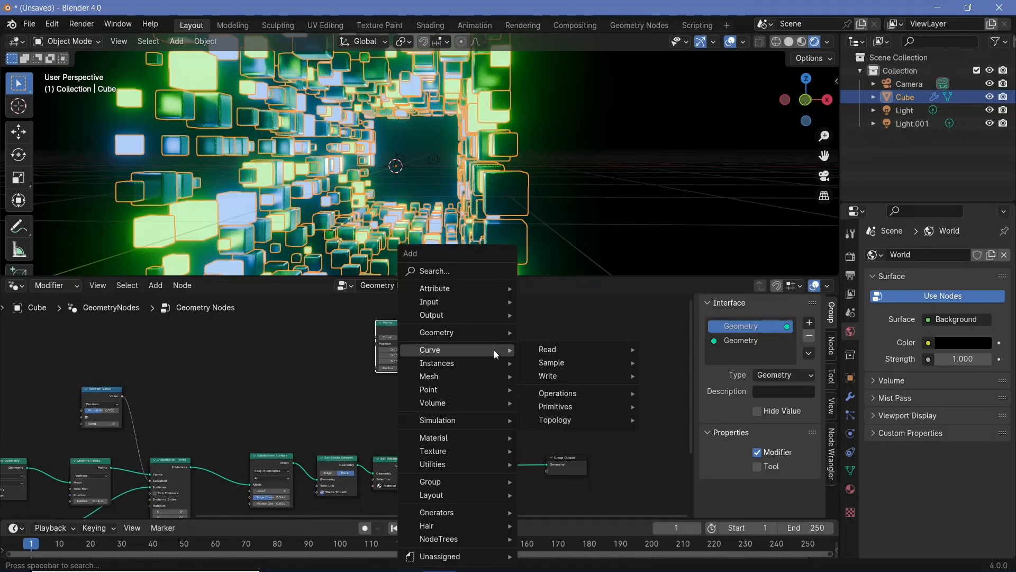
pyautogui.write('instance on pon')
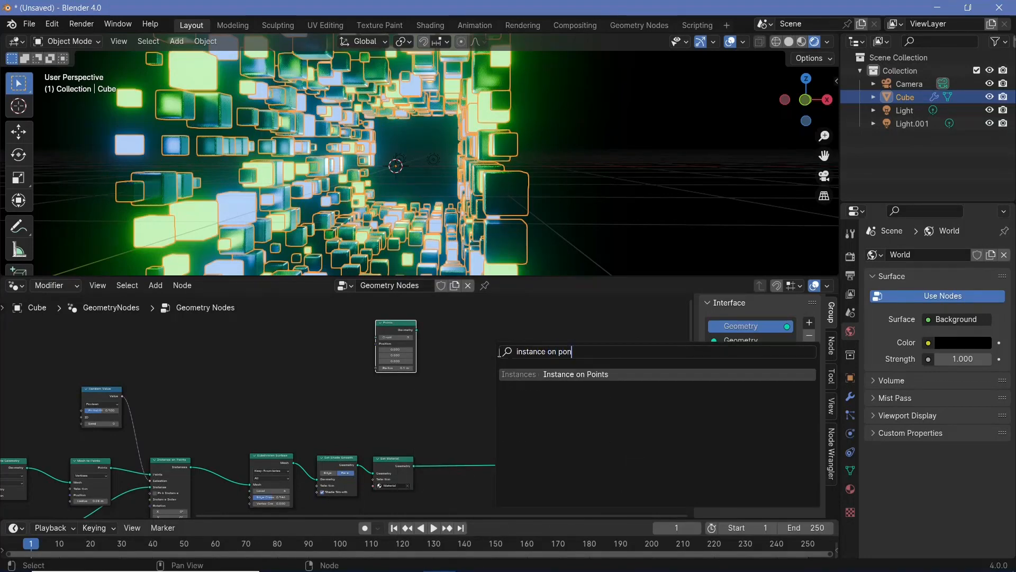
pyautogui.press('Return')
pyautogui.scroll(2, 439, 332)
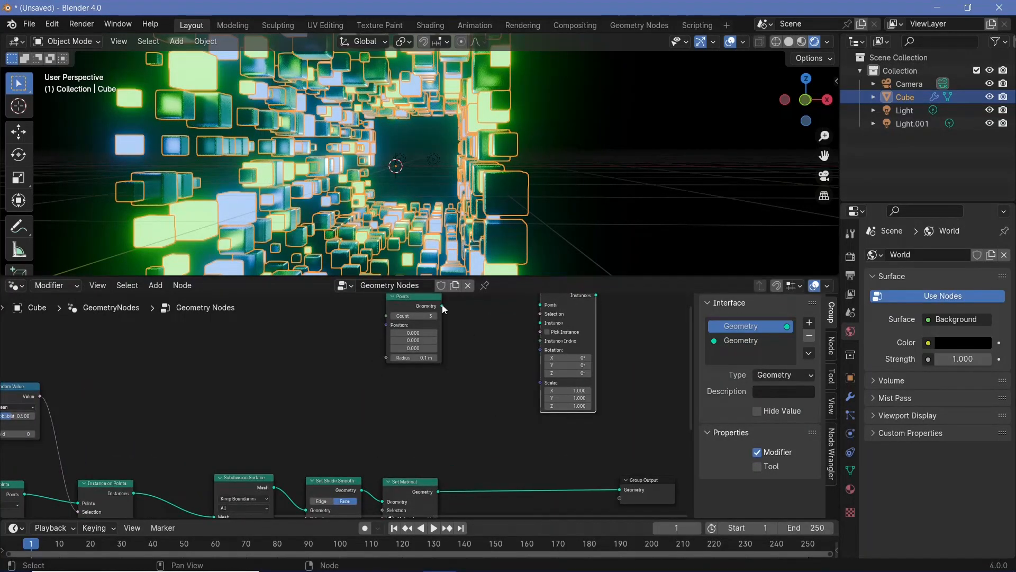
# Step: Connect the Points node's Geometry to the new Instance on Points node's Points input and the Set Material Geometry to its Instance input
pyautogui.moveTo(443, 306); pyautogui.dragTo(541, 305)
pyautogui.moveTo(439, 490); pyautogui.dragTo(543, 324)
pyautogui.moveTo(418, 390); pyautogui.dragTo(475, 386, button='middle')
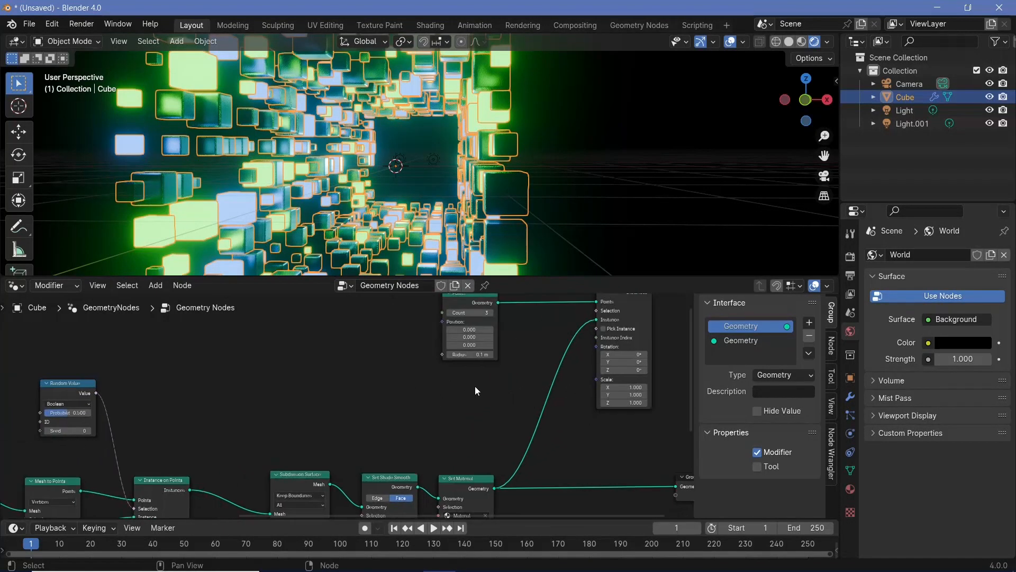
# Step: Add an Index node below the Points node and connect it to the Scale input of the new Instance on Points node
pyautogui.scroll(-2, 475, 386)
pyautogui.scroll(3, 474, 385)
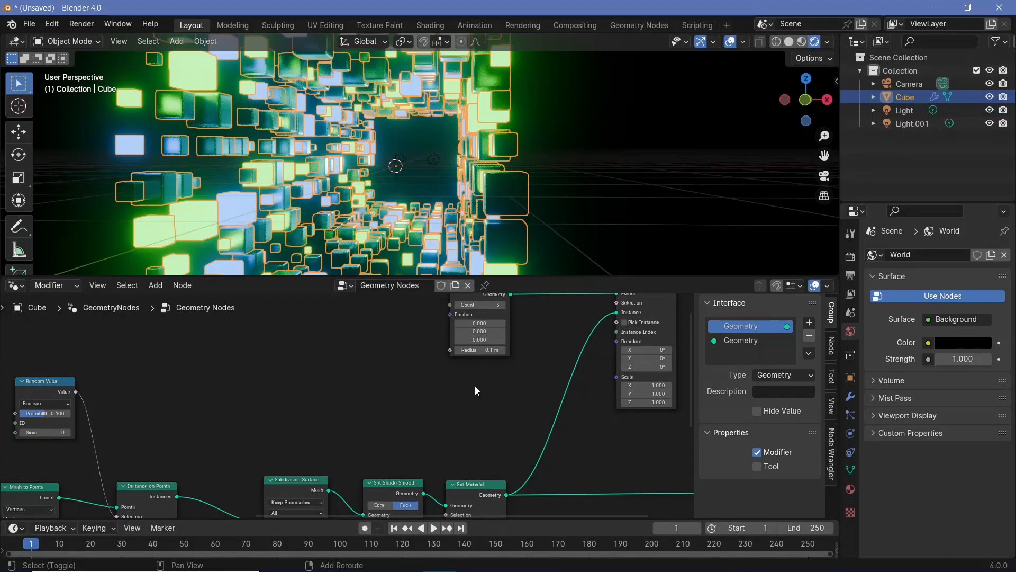
pyautogui.hotkey('shift', 'a')
pyautogui.write('inde')
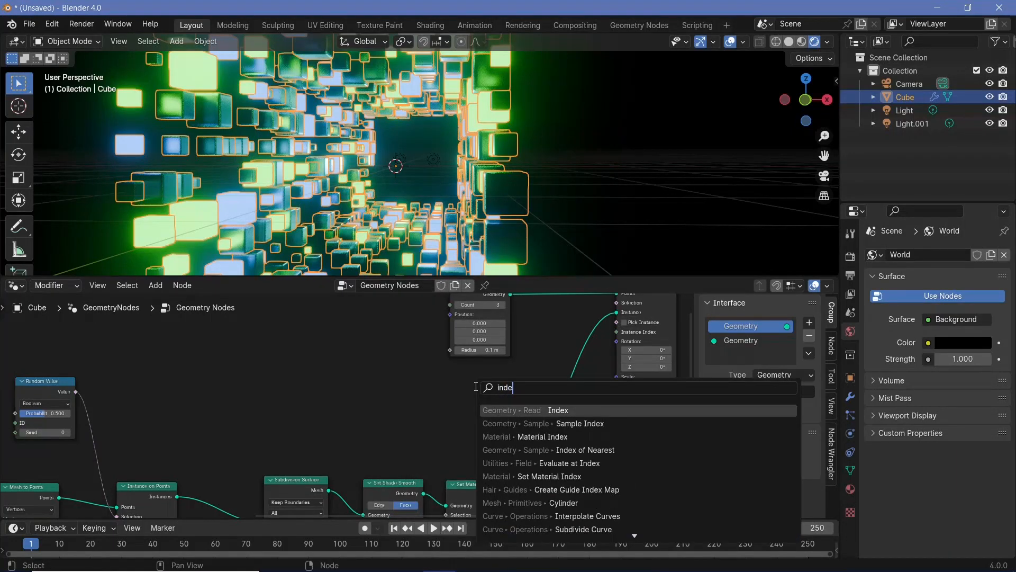
pyautogui.write('x')
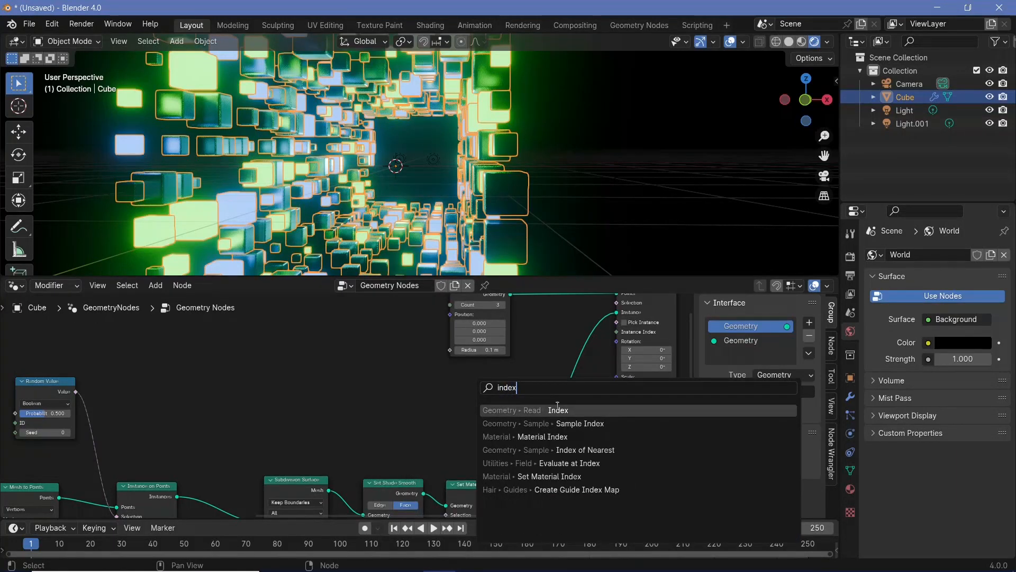
pyautogui.click(557, 409)
pyautogui.click(497, 396)
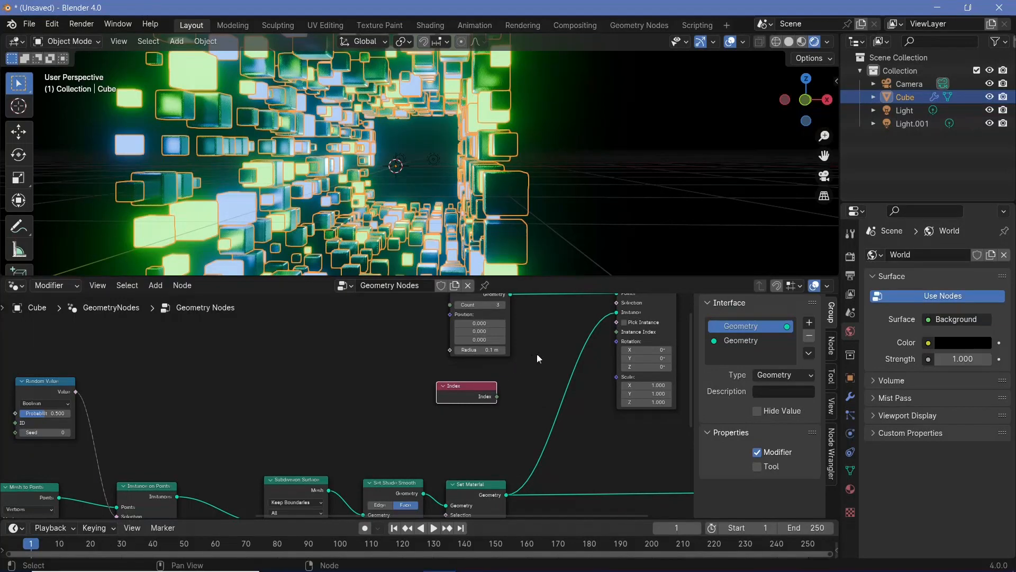
pyautogui.moveTo(566, 395); pyautogui.dragTo(526, 405, button='middle')
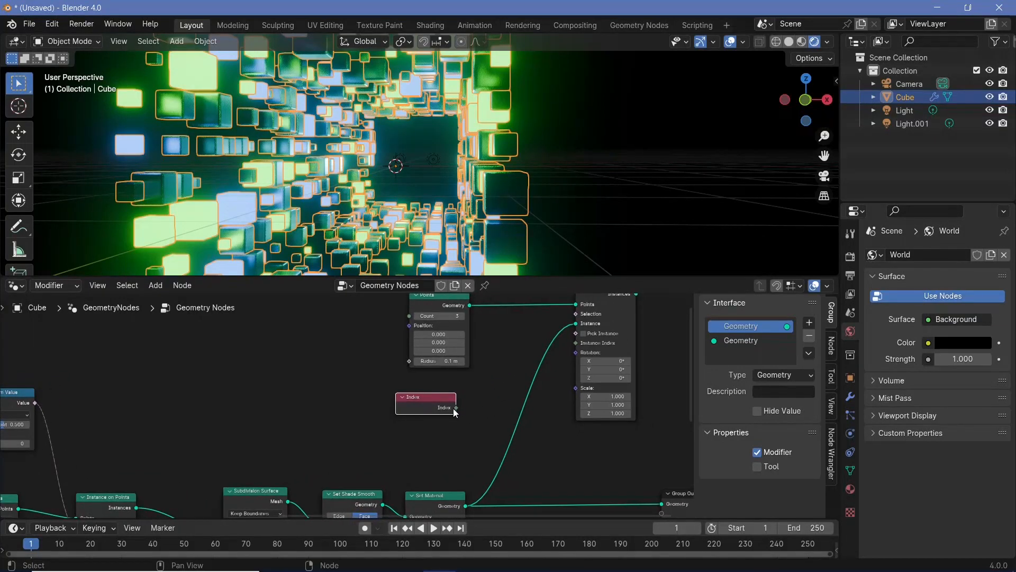
pyautogui.moveTo(455, 407); pyautogui.dragTo(574, 392)
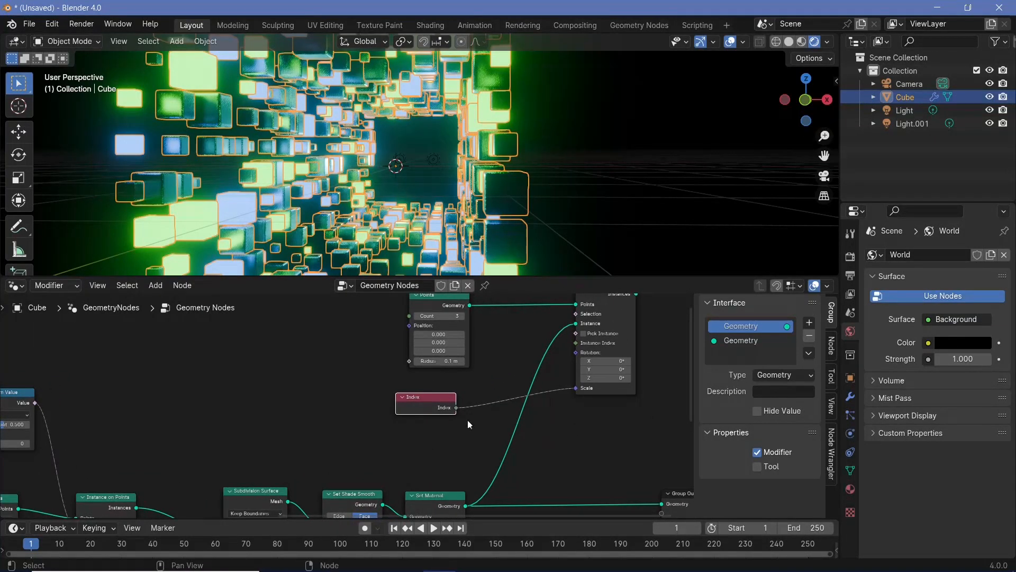
# Step: Connect the Instances output of the Instance on Points node fed by the Points node to the Group Output geometry
pyautogui.scroll(-3, 468, 420)
pyautogui.scroll(1, 475, 401)
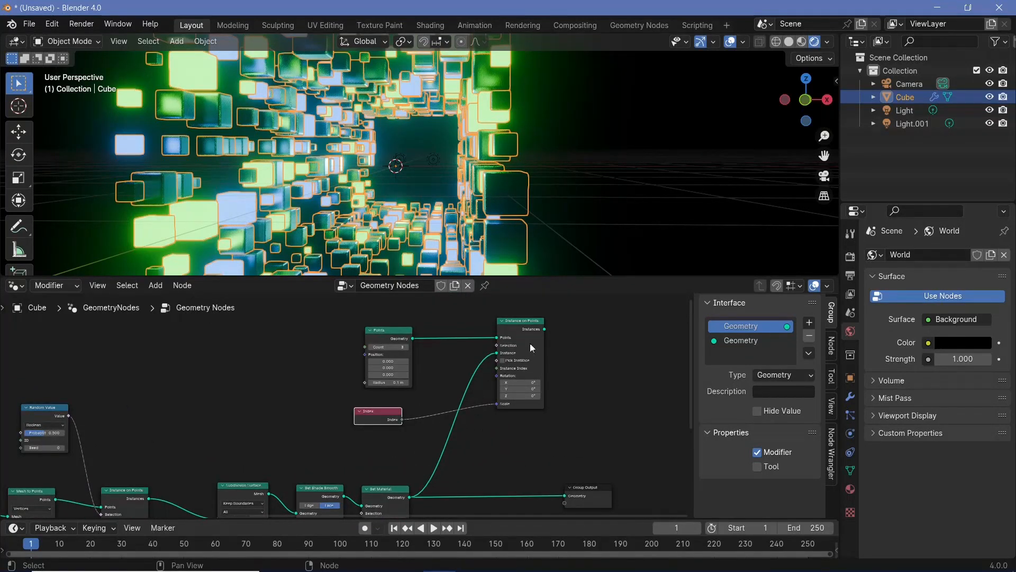
pyautogui.moveTo(545, 329); pyautogui.dragTo(565, 460)
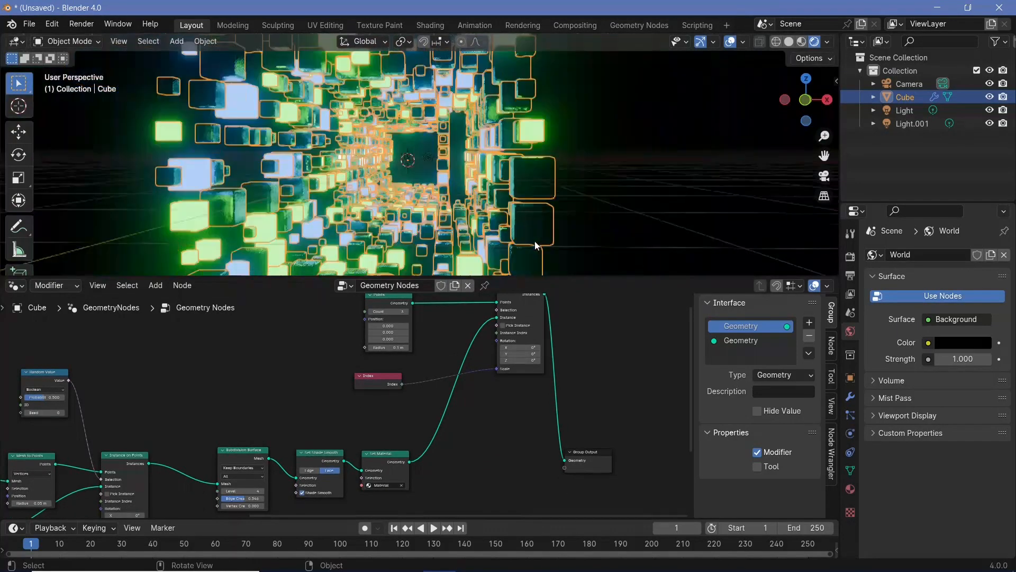
pyautogui.scroll(-3, 535, 240)
pyautogui.scroll(2, 529, 238)
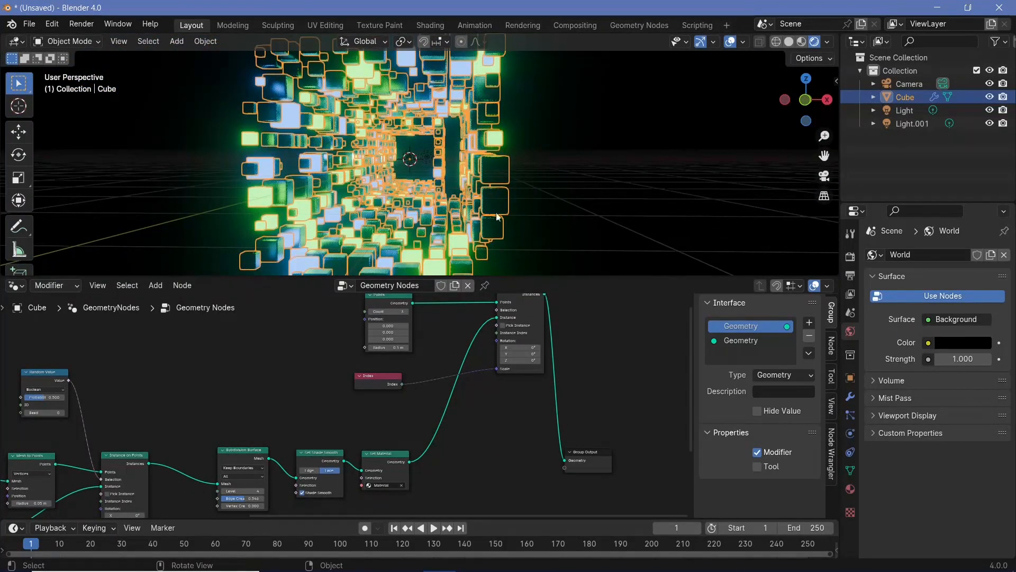
pyautogui.moveTo(479, 202); pyautogui.dragTo(482, 203, button='middle')
pyautogui.scroll(1, 410, 358)
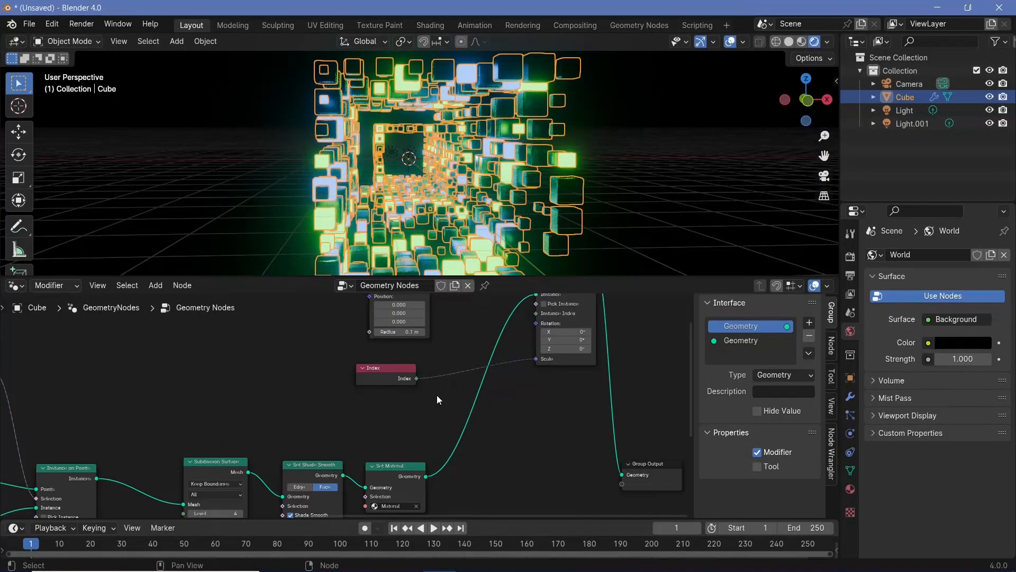
# Step: Insert a Math node set to Add between the Index node and the instance Scale input, with its second value at 1
pyautogui.hotkey('shift', 'a')
pyautogui.moveTo(437, 395)
pyautogui.write('math')
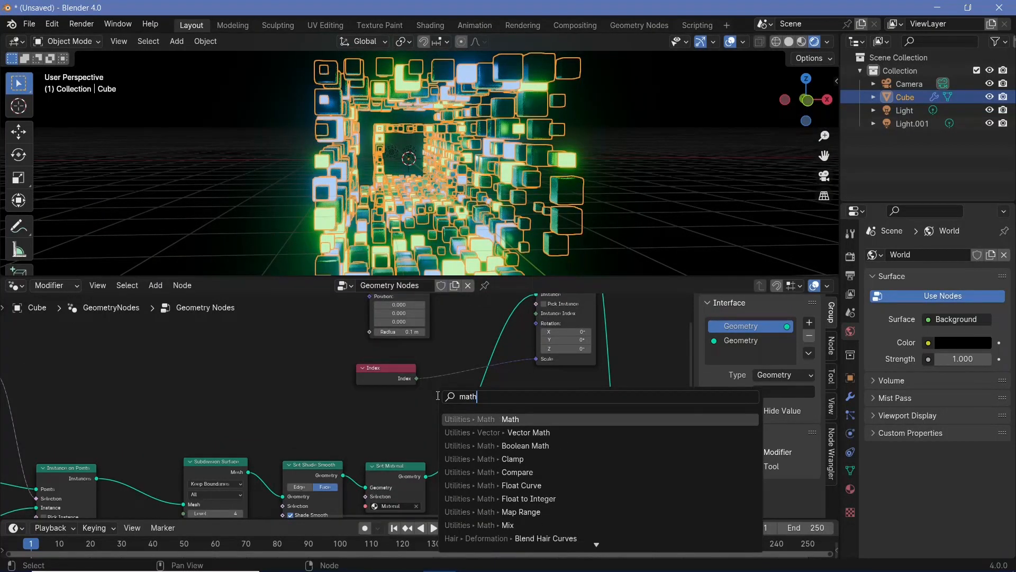
pyautogui.click(512, 420)
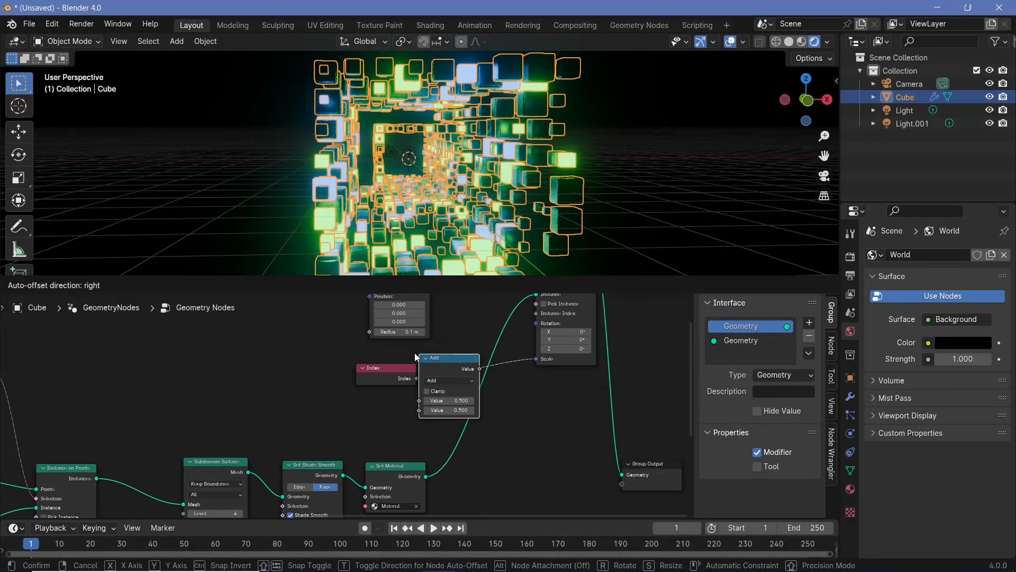
pyautogui.click(453, 403)
pyautogui.doubleClick(469, 409)
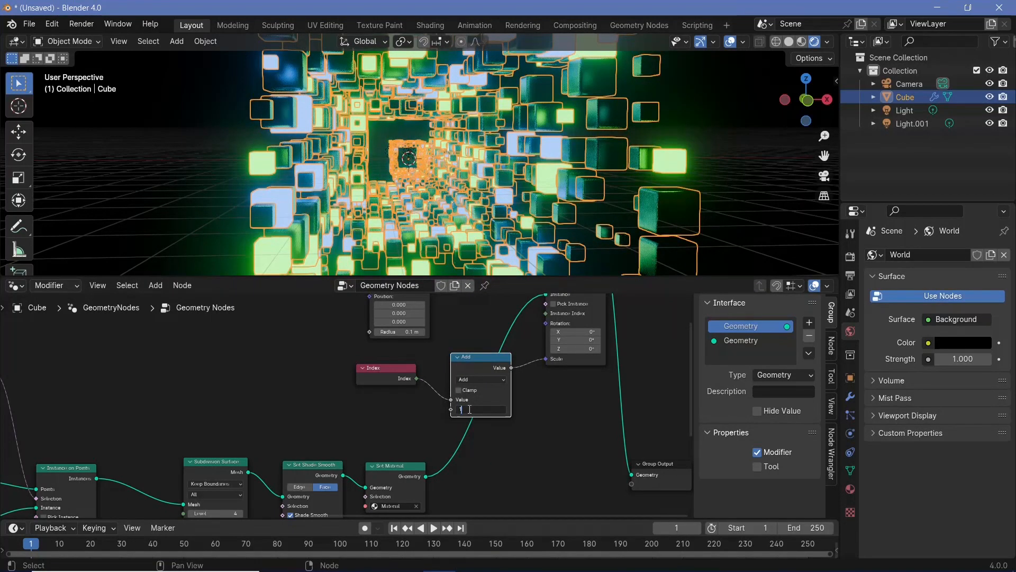
pyautogui.write('1')
pyautogui.press('Return')
pyautogui.scroll(3, 434, 179)
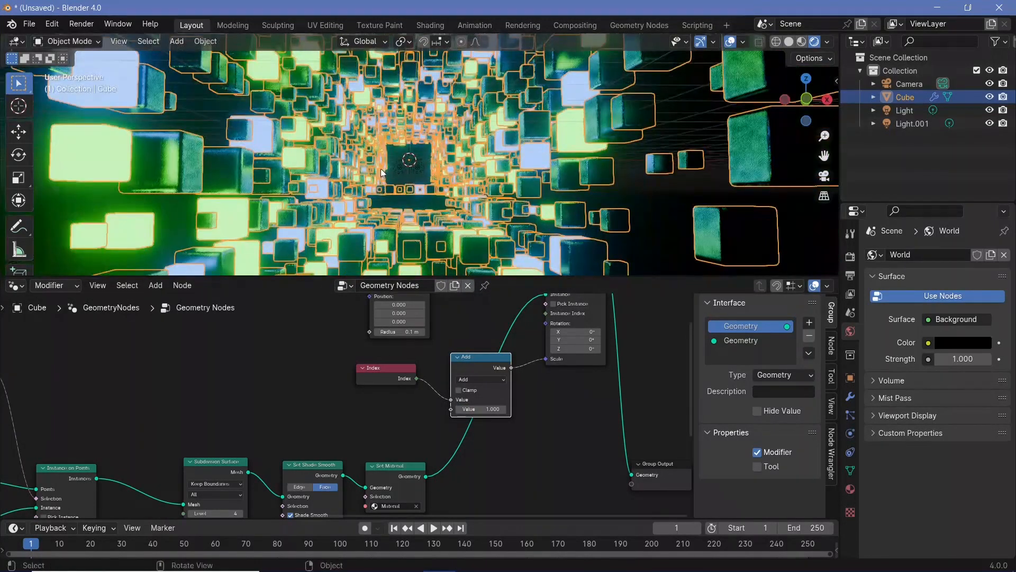
pyautogui.scroll(-5, 364, 152)
pyautogui.moveTo(364, 151); pyautogui.dragTo(309, 183, button='middle')
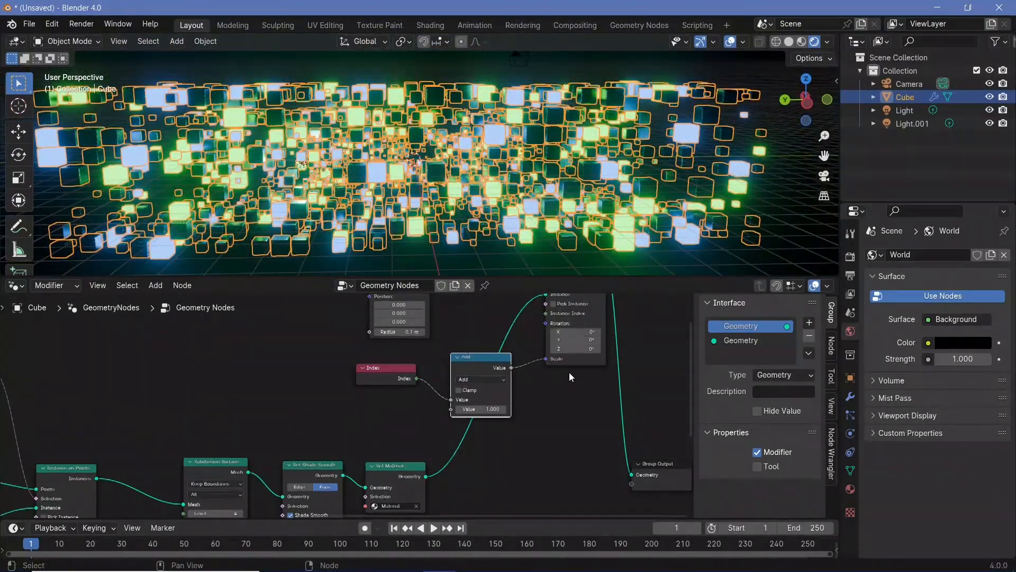
# Step: Move the Index and Add nodes away from Instance on Points and insert a Combine XYZ node on the link to Scale
pyautogui.scroll(1, 569, 373)
pyautogui.moveTo(361, 349); pyautogui.dragTo(479, 387)
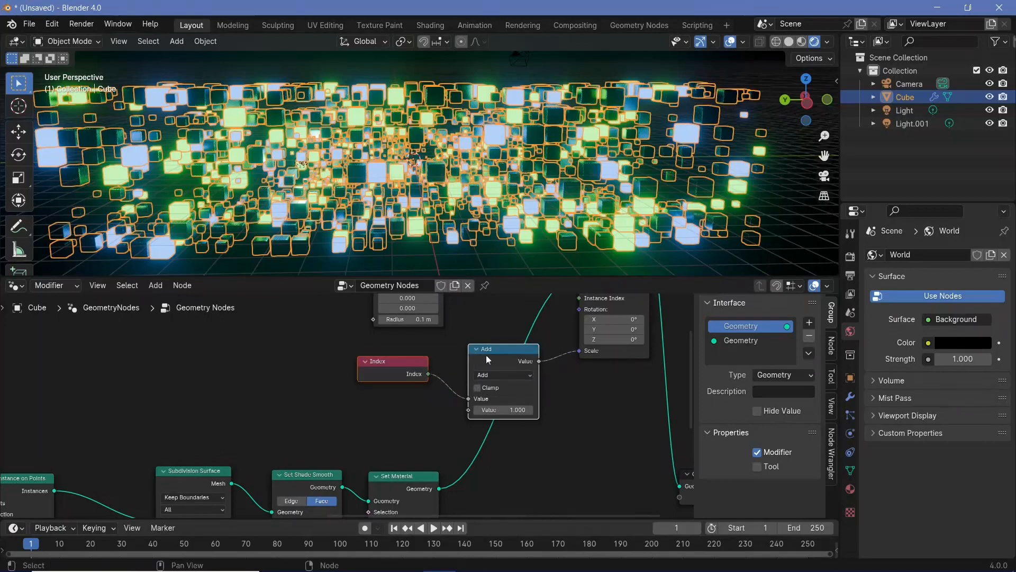
pyautogui.moveTo(479, 351); pyautogui.dragTo(331, 351)
pyautogui.hotkey('shift', 'a')
pyautogui.moveTo(454, 390)
pyautogui.write('combine')
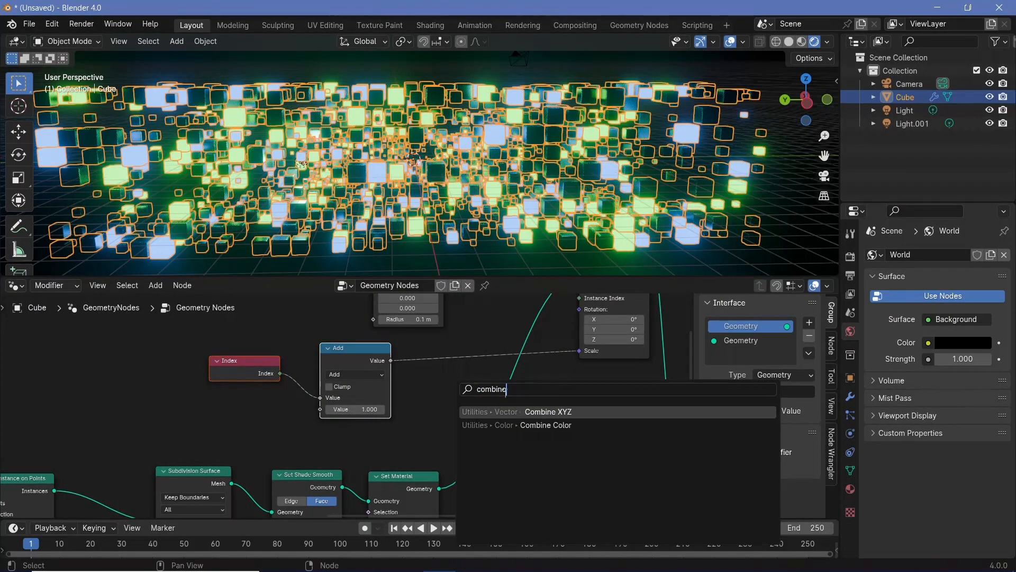
pyautogui.press('Return')
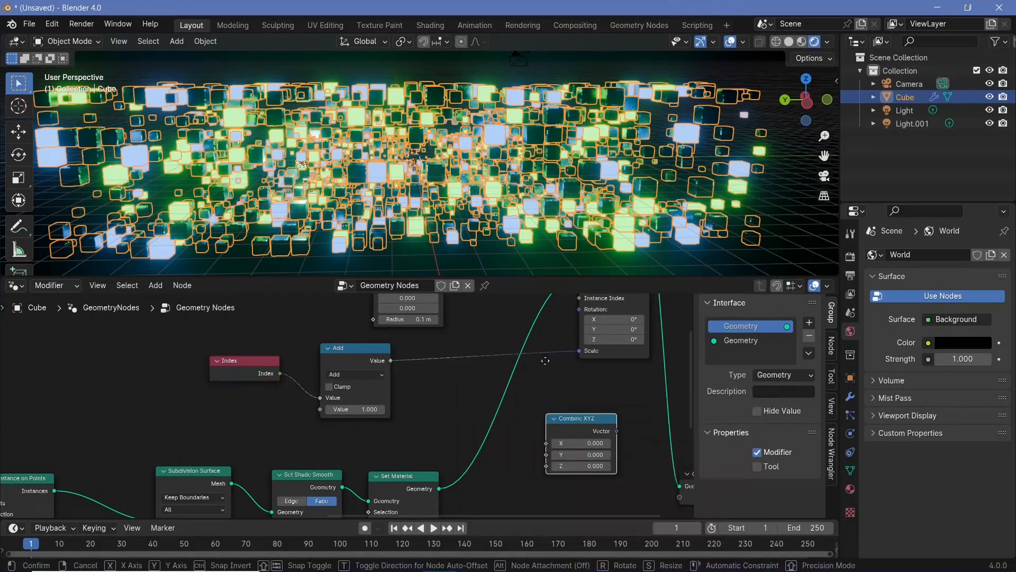
pyautogui.click(542, 347)
pyautogui.moveTo(557, 349); pyautogui.dragTo(484, 343)
# Step: Feed the Add node's value into the Z input of Combine XYZ as well and set its Y to 1
pyautogui.moveTo(396, 361); pyautogui.dragTo(469, 392)
pyautogui.click(497, 382)
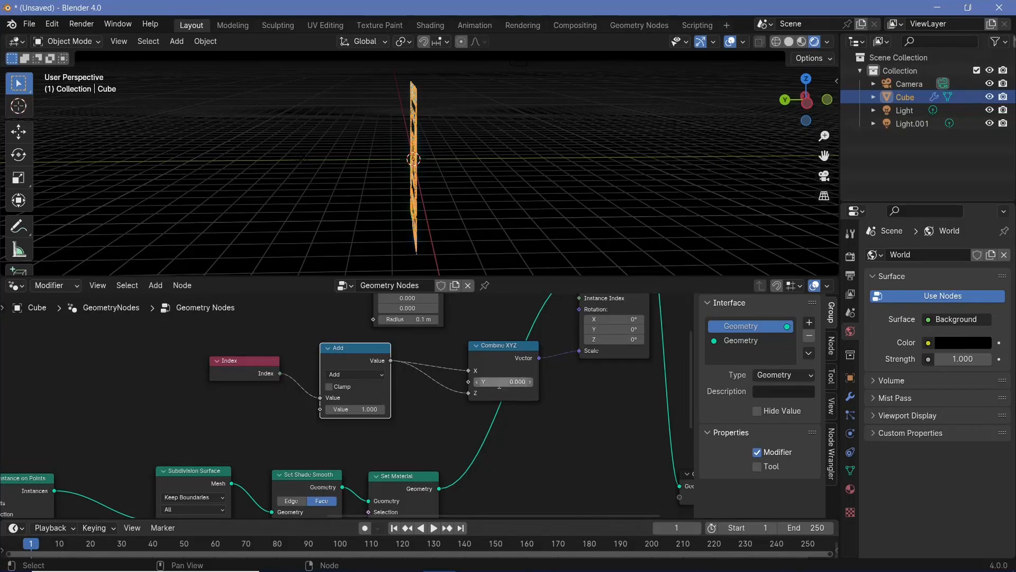
pyautogui.write('1')
pyautogui.press('Return')
pyautogui.moveTo(583, 127); pyautogui.dragTo(466, 172, button='middle')
pyautogui.scroll(3, 466, 172)
pyautogui.scroll(6, 467, 172)
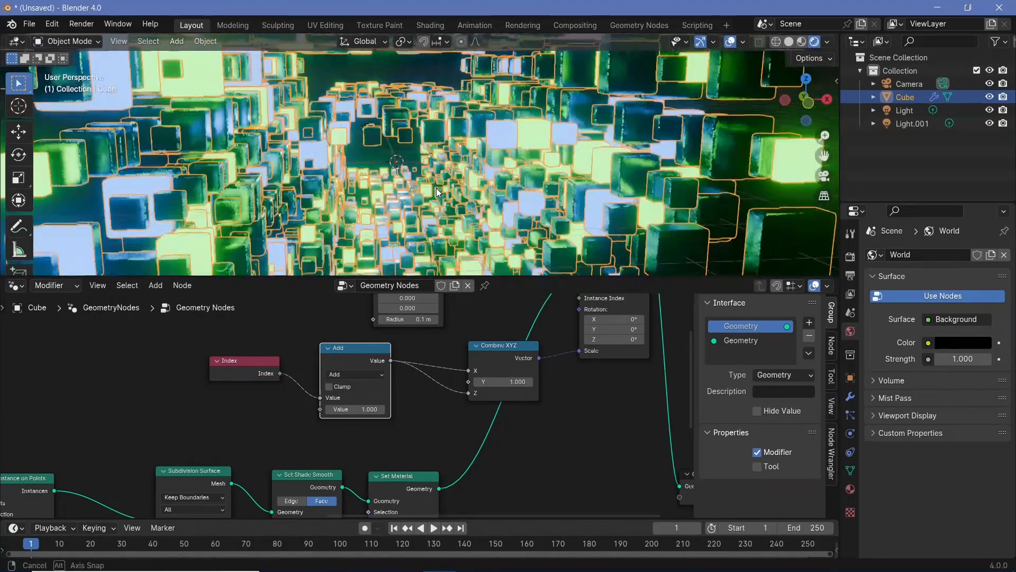
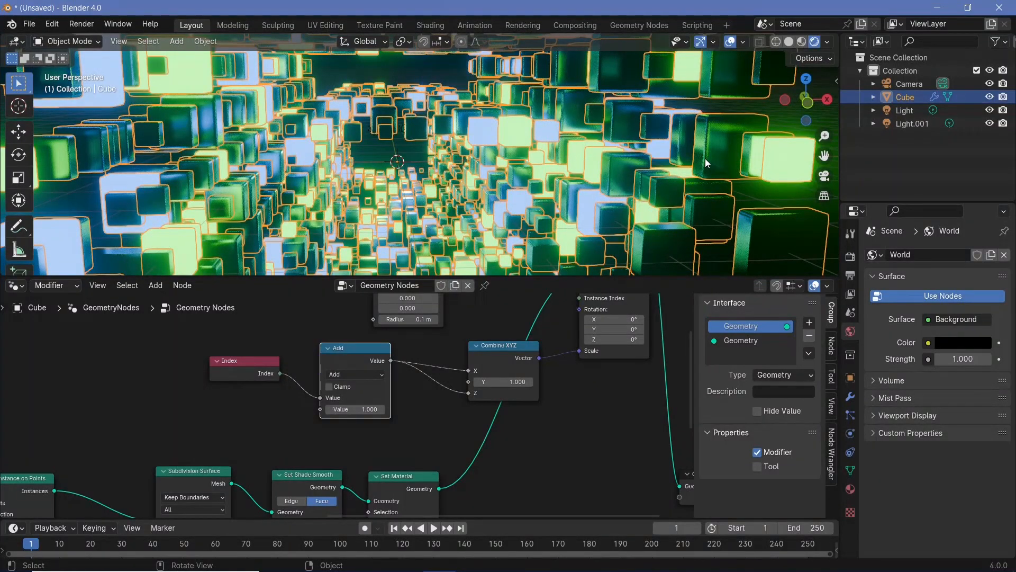
pyautogui.scroll(-6, 705, 158)
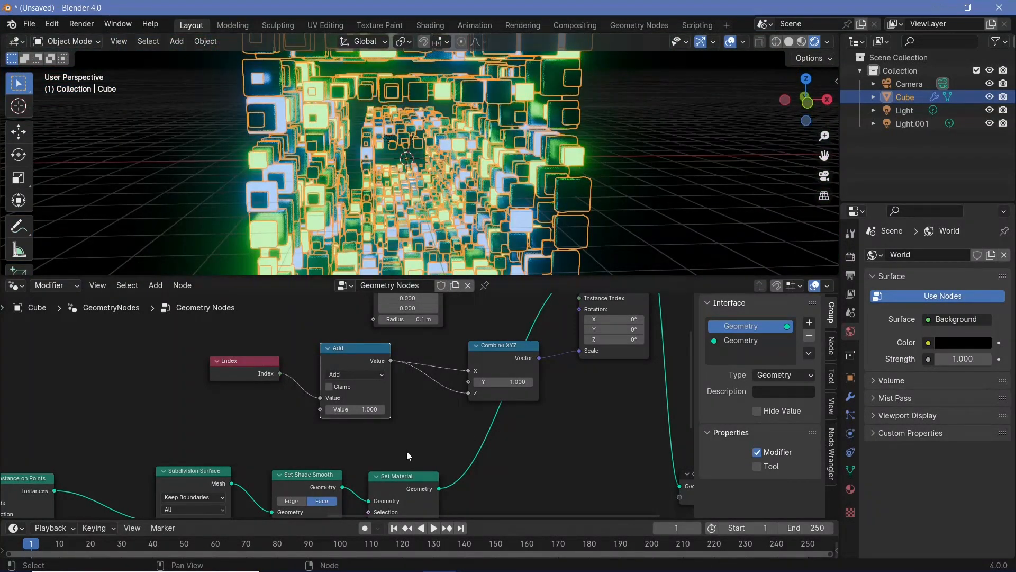
# Step: Move the Mesh to Points node next to Delete Geometry and narrow the Cube node that supplies the instances
pyautogui.scroll(-6, 406, 451)
pyautogui.moveTo(212, 495); pyautogui.dragTo(354, 424, button='middle')
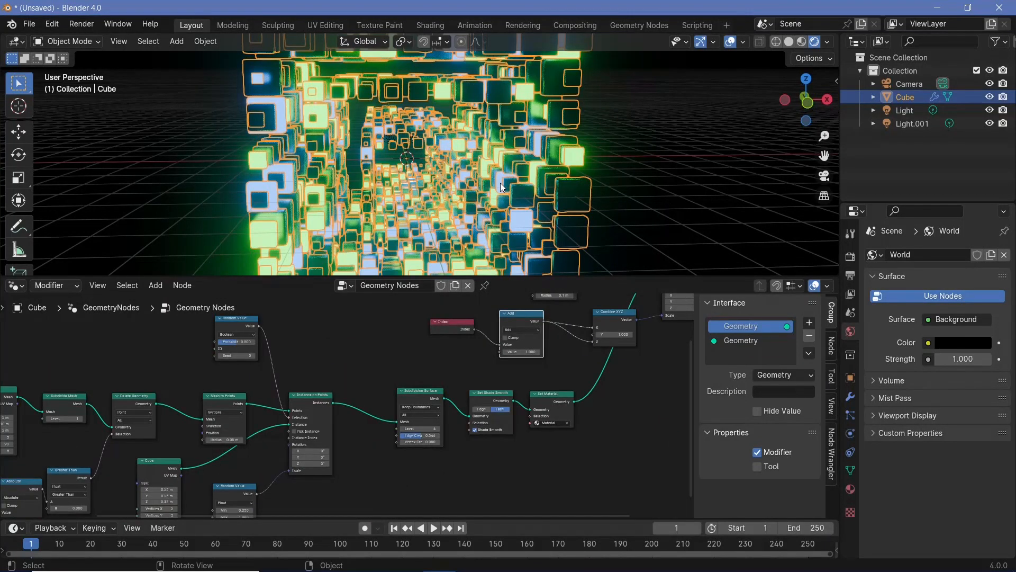
pyautogui.click(310, 402)
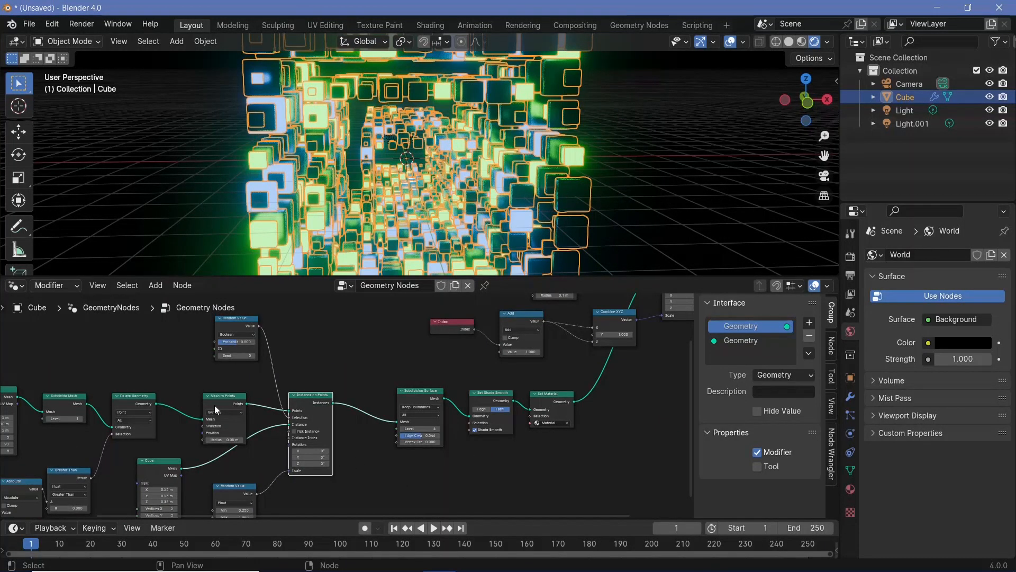
pyautogui.scroll(-4, 349, 416)
pyautogui.moveTo(288, 386); pyautogui.dragTo(347, 406, button='middle')
pyautogui.scroll(5, 275, 422)
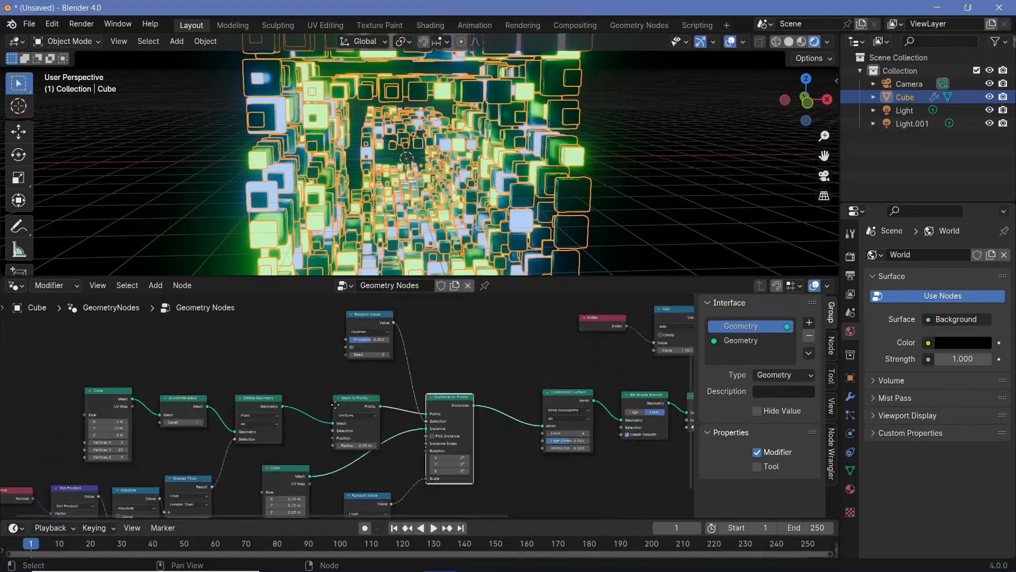
pyautogui.moveTo(346, 406); pyautogui.dragTo(305, 402)
pyautogui.click(270, 468)
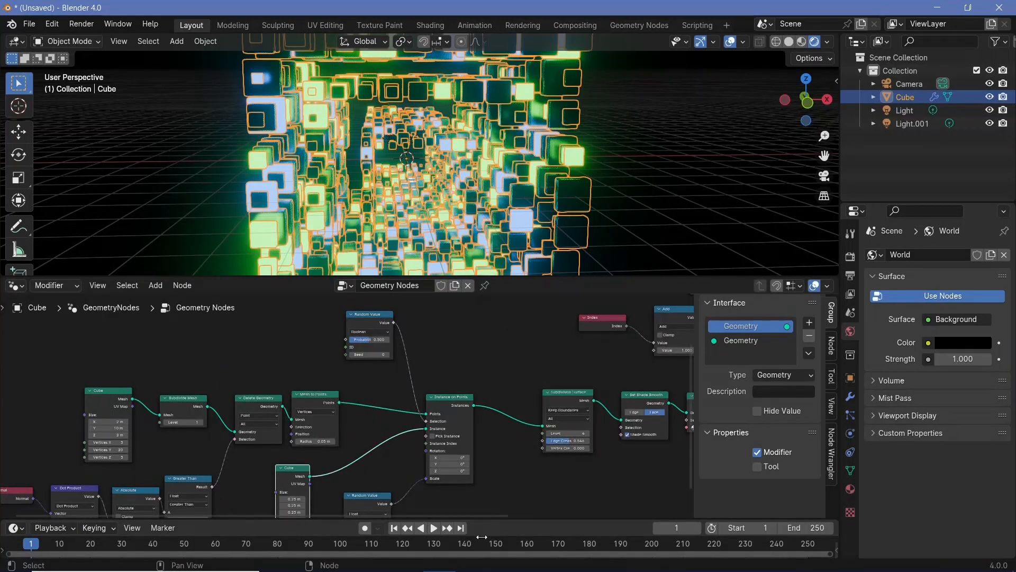
# Step: Select all nodes downstream of Mesh to Points, including the instanced Cube and both Random Value nodes, and shift them away to leave a gap
pyautogui.scroll(-2, 441, 452)
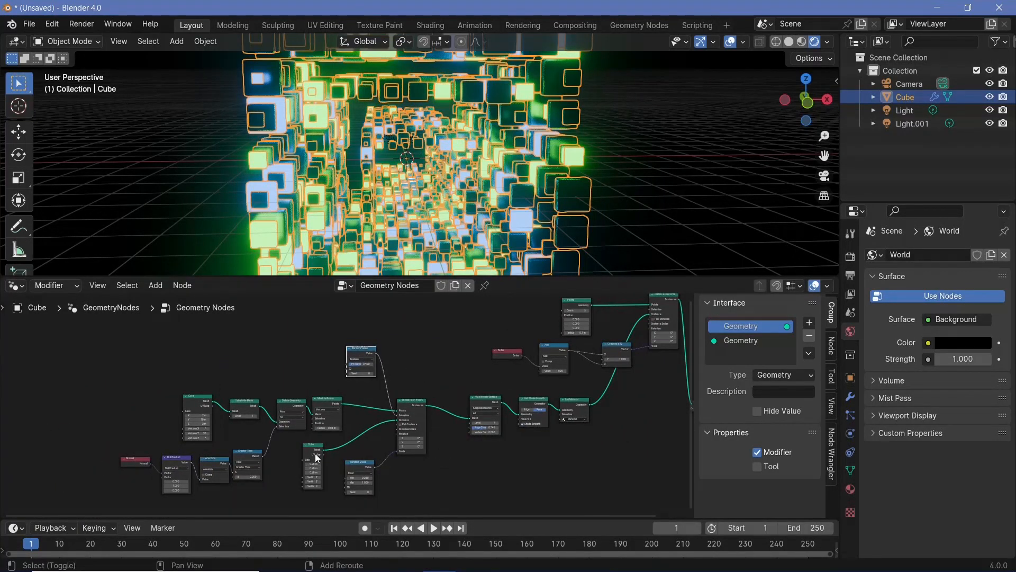
pyautogui.keyDown('shift'); pyautogui.click(354, 359); pyautogui.keyUp('shift')
pyautogui.keyDown('shift'); pyautogui.click(412, 403); pyautogui.keyUp('shift')
pyautogui.keyDown('shift'); pyautogui.click(488, 402); pyautogui.keyUp('shift')
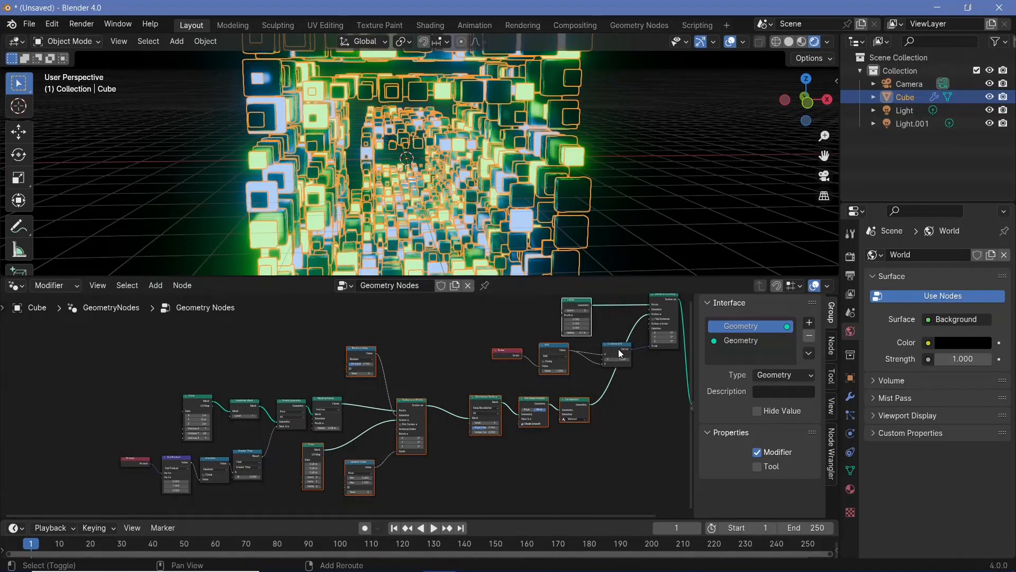
pyautogui.press('Home')
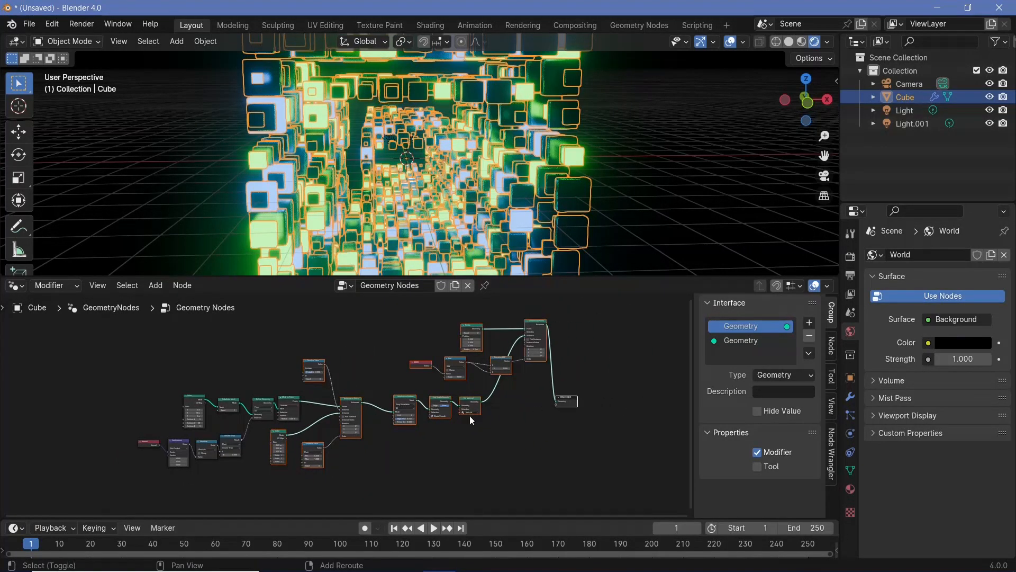
pyautogui.moveTo(450, 400); pyautogui.dragTo(513, 400)
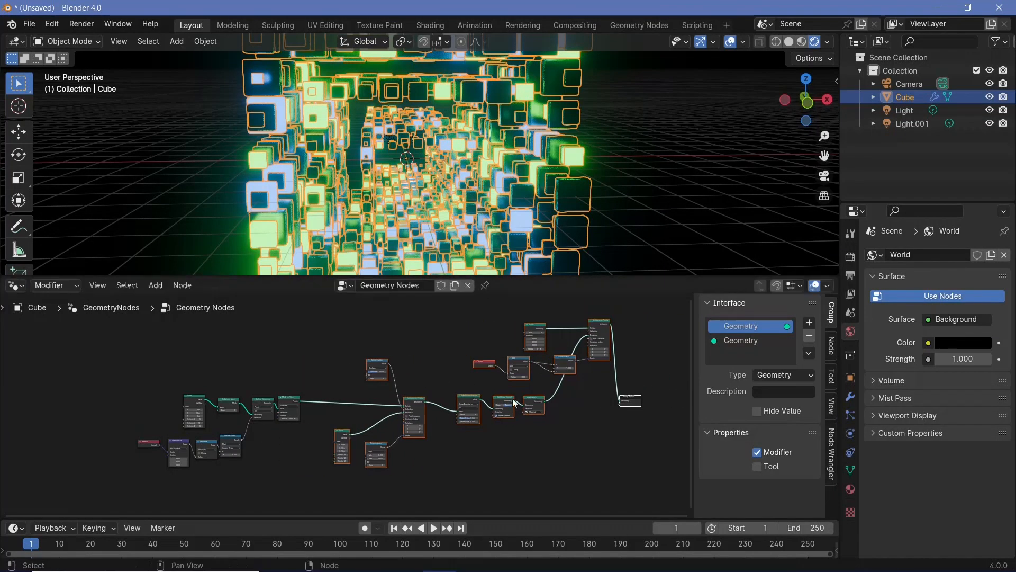
pyautogui.click(474, 345)
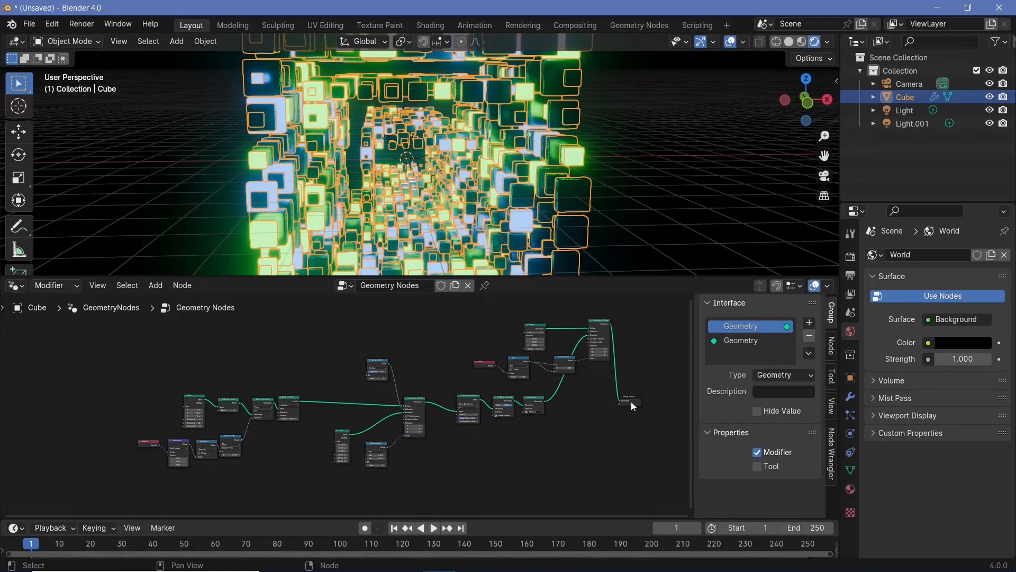
# Step: Move the Group Output node up beside the final Instance on Points node
pyautogui.moveTo(631, 402); pyautogui.dragTo(630, 328)
pyautogui.scroll(3, 569, 324)
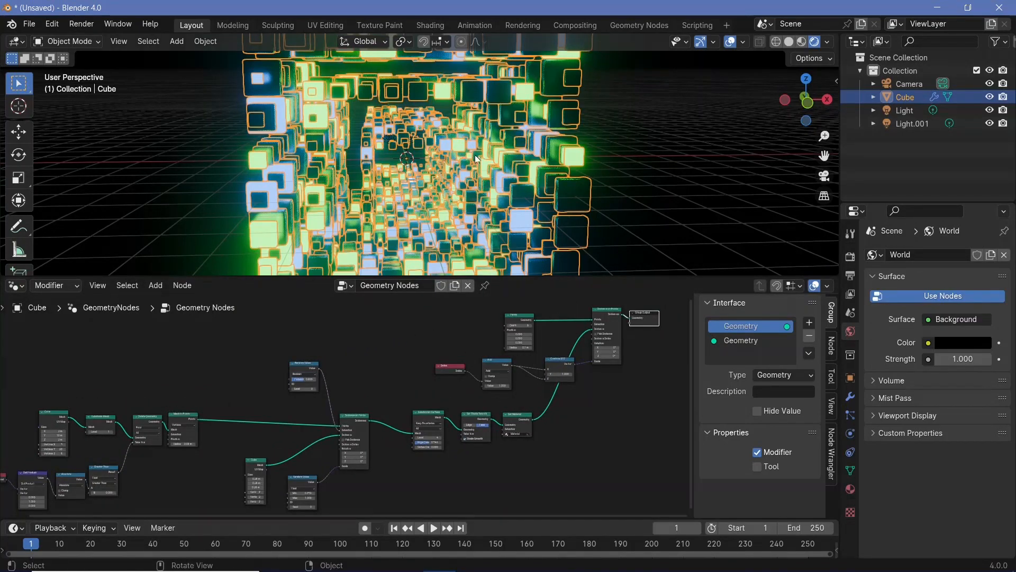
pyautogui.moveTo(457, 163); pyautogui.dragTo(424, 158, button='middle')
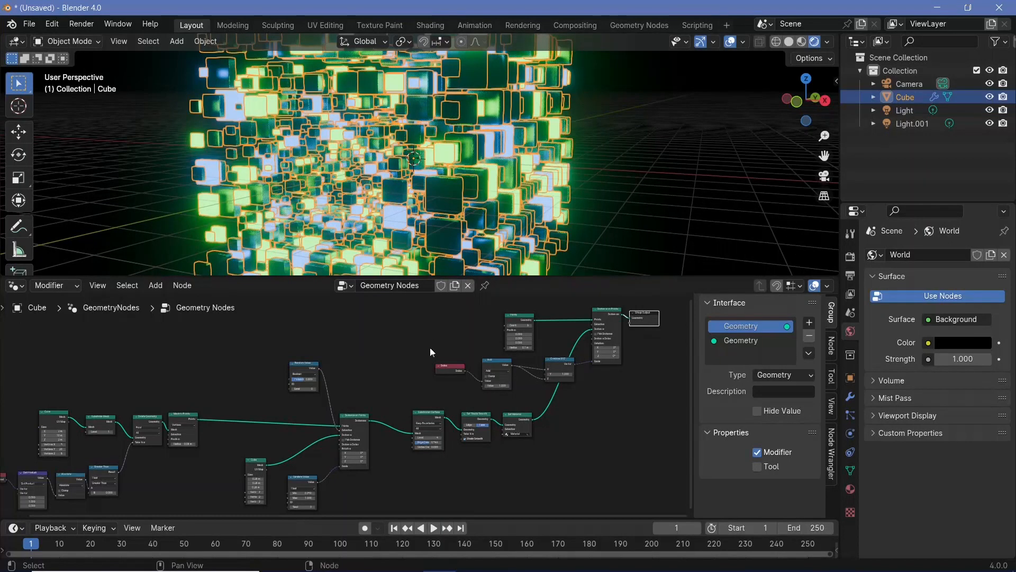
pyautogui.moveTo(431, 348); pyautogui.dragTo(470, 340, button='middle')
pyautogui.moveTo(396, 370); pyautogui.dragTo(378, 376, button='middle')
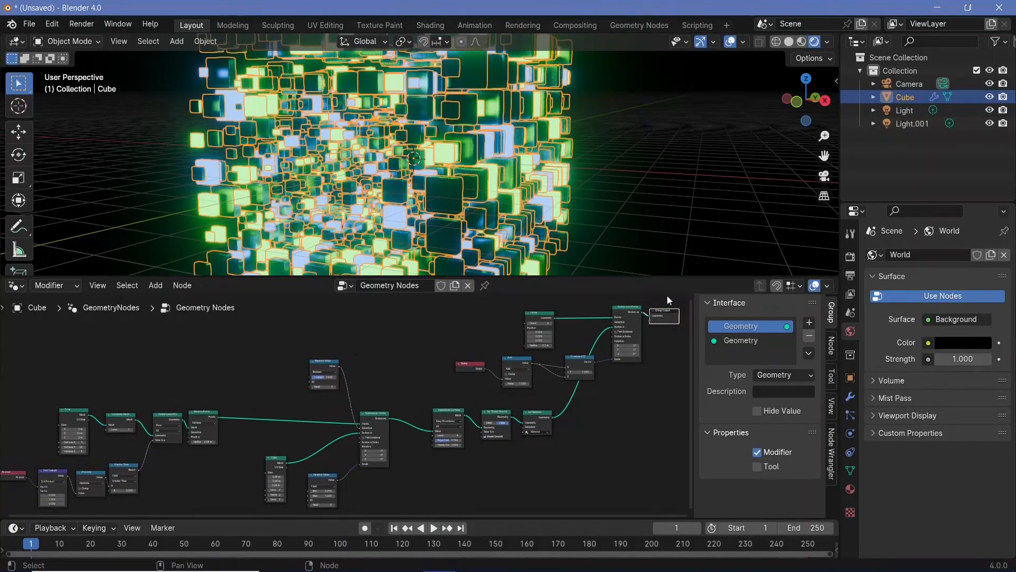
pyautogui.keyDown('shift'); pyautogui.click(624, 309); pyautogui.keyUp('shift')
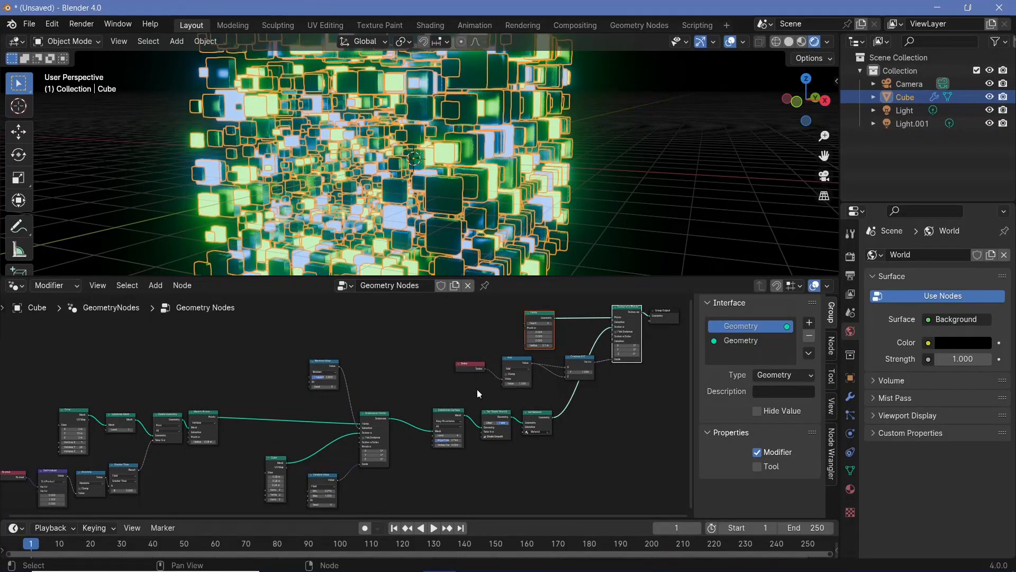
pyautogui.press('g')
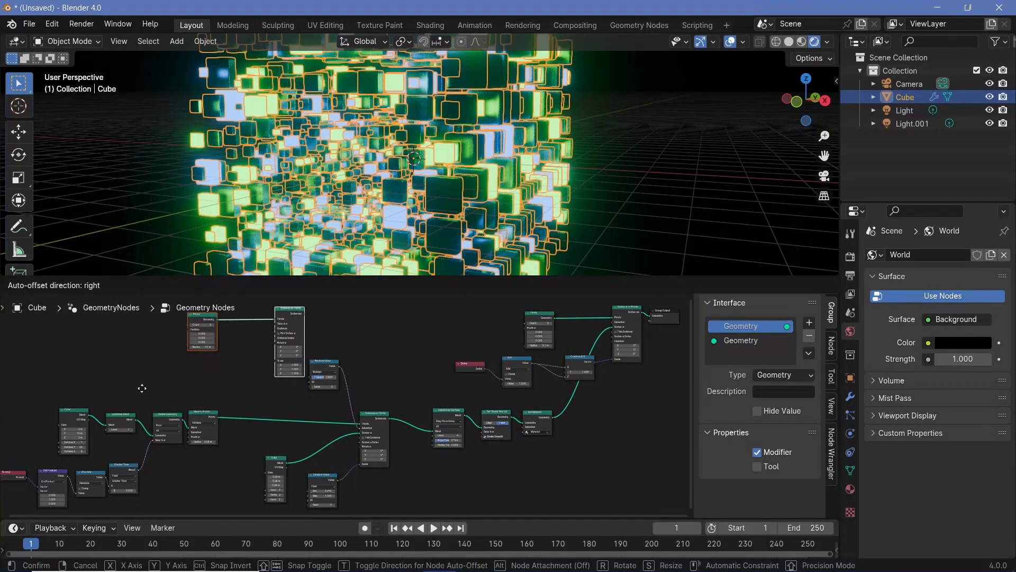
pyautogui.click(142, 388)
pyautogui.hotkey('ctrl', 'z')
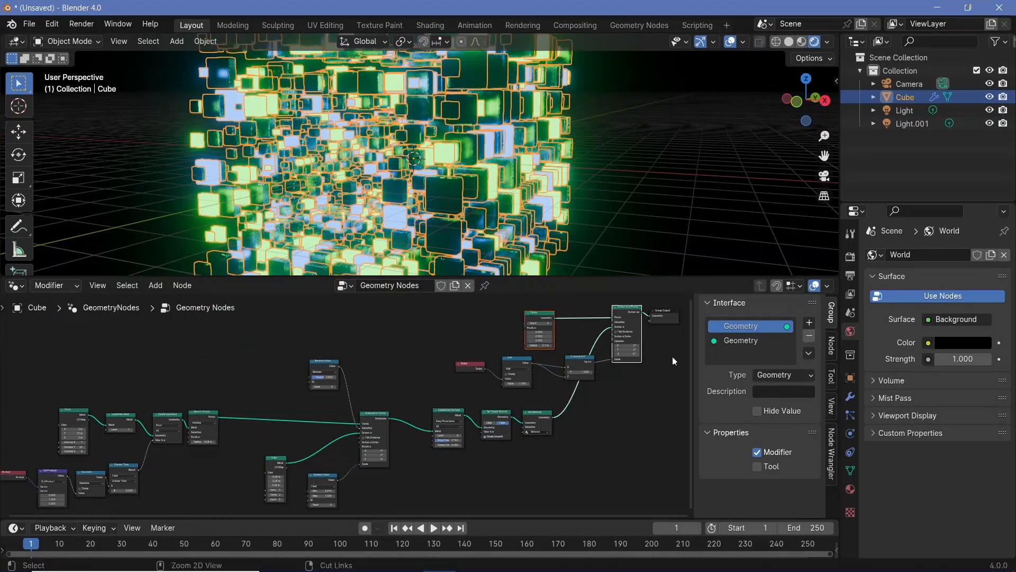
# Step: Duplicate the Points, Index, Add, Combine XYZ and final Instance on Points nodes and place the copies above the Mesh to Points section
pyautogui.moveTo(472, 318); pyautogui.dragTo(619, 371)
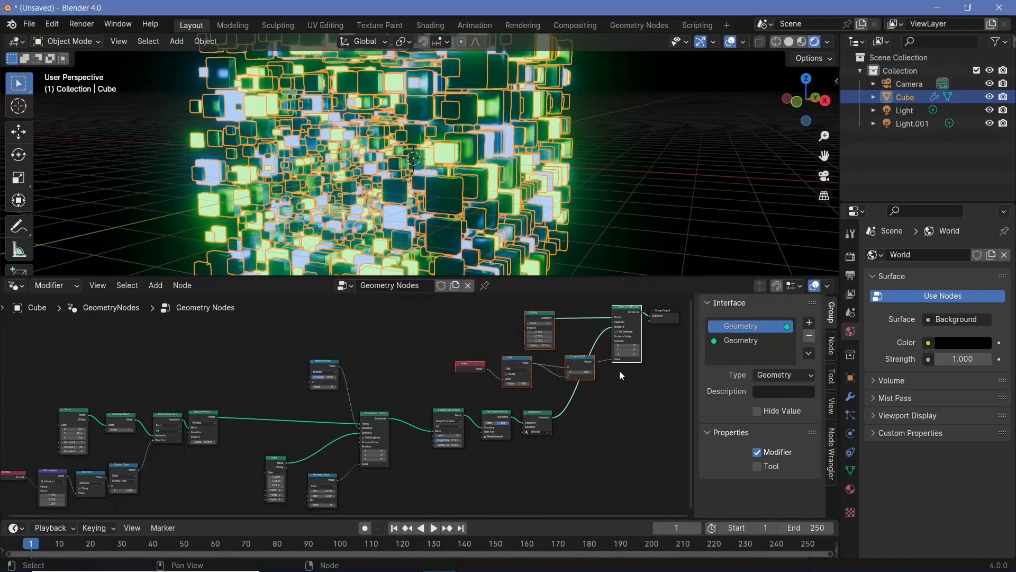
pyautogui.hotkey('shift', 'd')
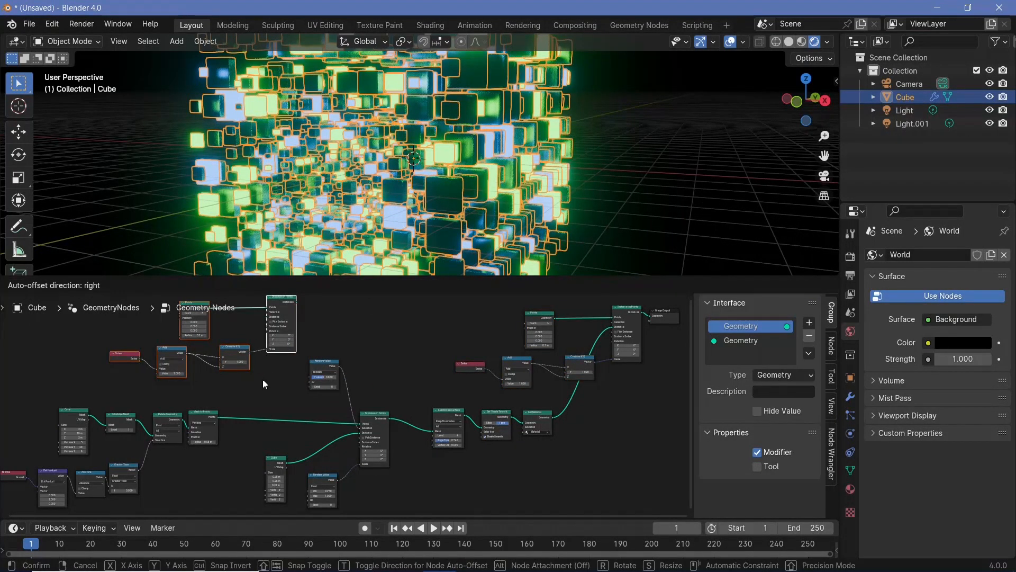
pyautogui.click(267, 382)
pyautogui.scroll(2, 548, 339)
pyautogui.scroll(-3, 529, 343)
pyautogui.moveTo(454, 334); pyautogui.dragTo(413, 336, button='middle')
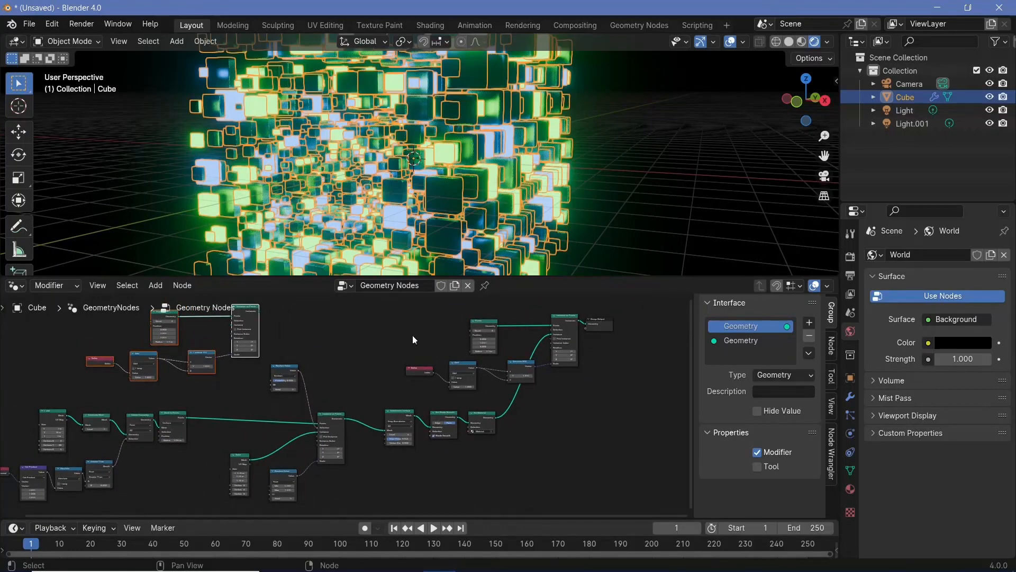
# Step: Delete the original Points, Index, Add, Combine XYZ and final Instance on Points nodes, and connect Set Material directly to the Group Output
pyautogui.moveTo(399, 316); pyautogui.dragTo(571, 387)
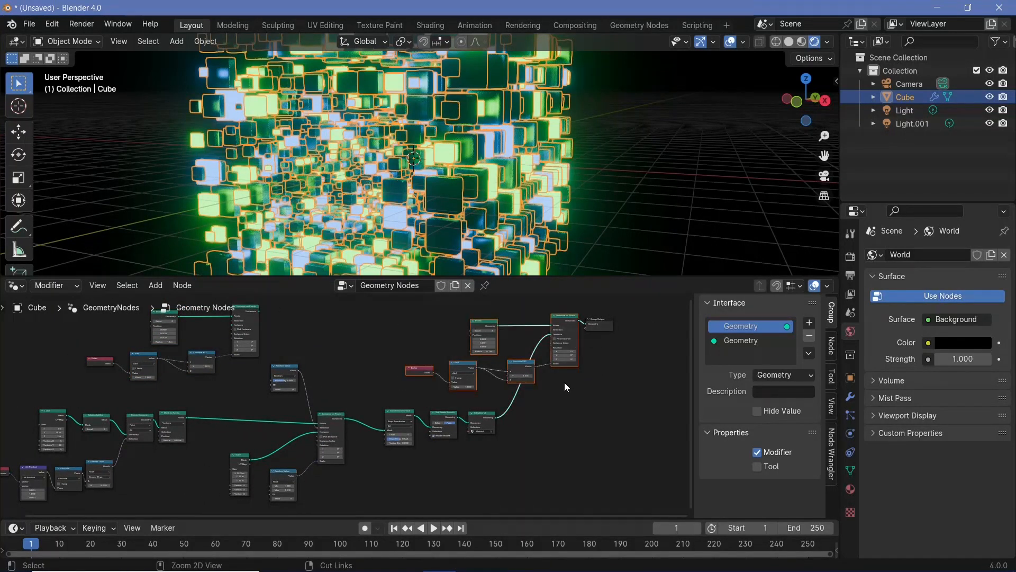
pyautogui.press('x')
pyautogui.moveTo(495, 417); pyautogui.dragTo(589, 323)
pyautogui.press('Home')
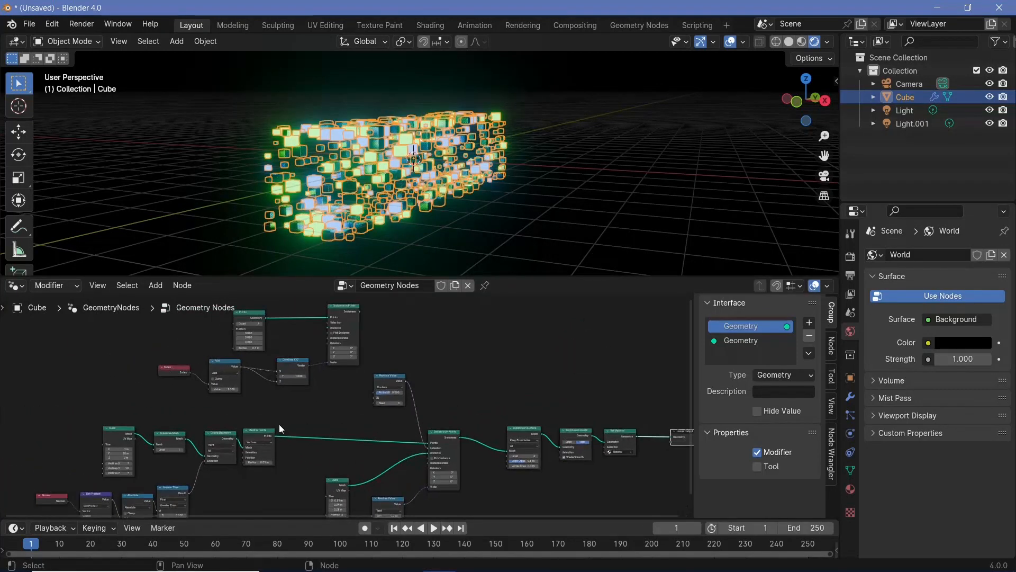
# Step: Connect Mesh to Points into the duplicated Instance on Points' Instance input, and its Instances output into the cube-instancing node's Points input
pyautogui.moveTo(274, 439); pyautogui.dragTo(329, 361)
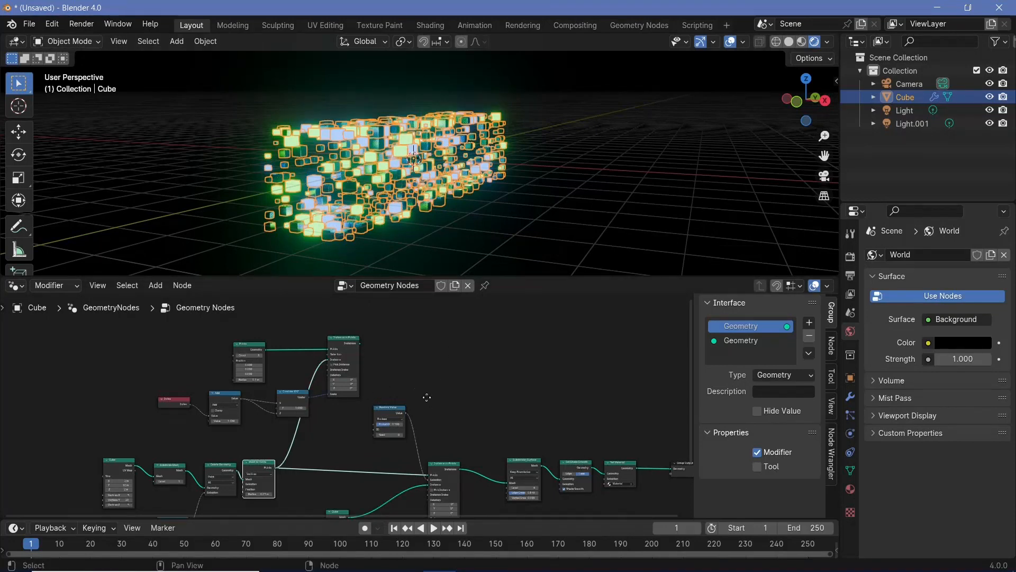
pyautogui.moveTo(426, 397); pyautogui.dragTo(404, 352, button='middle')
pyautogui.moveTo(338, 298); pyautogui.dragTo(407, 431)
pyautogui.moveTo(460, 184); pyautogui.dragTo(418, 184, button='middle')
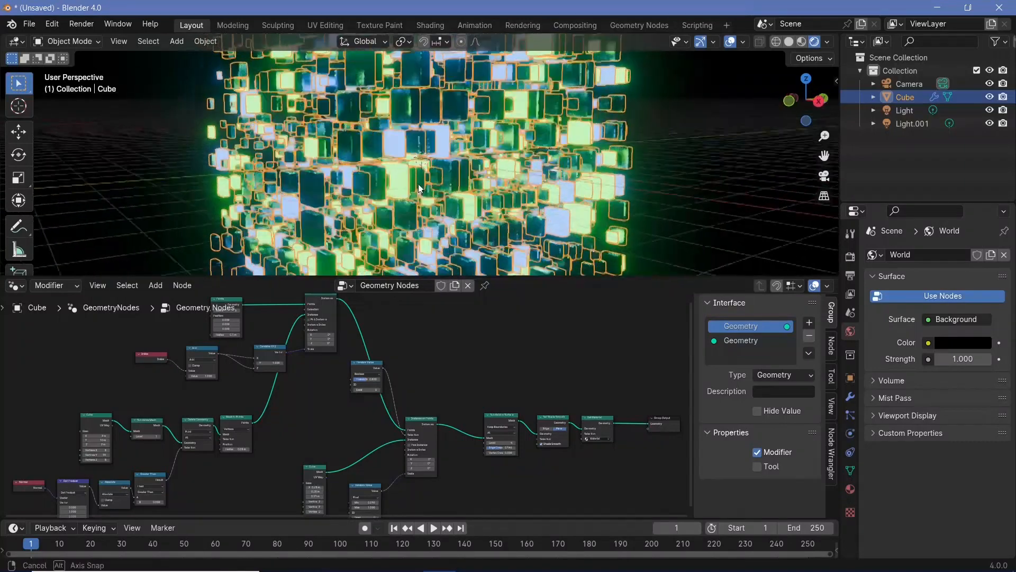
pyautogui.moveTo(328, 364); pyautogui.dragTo(448, 413, button='middle')
pyautogui.scroll(3, 448, 412)
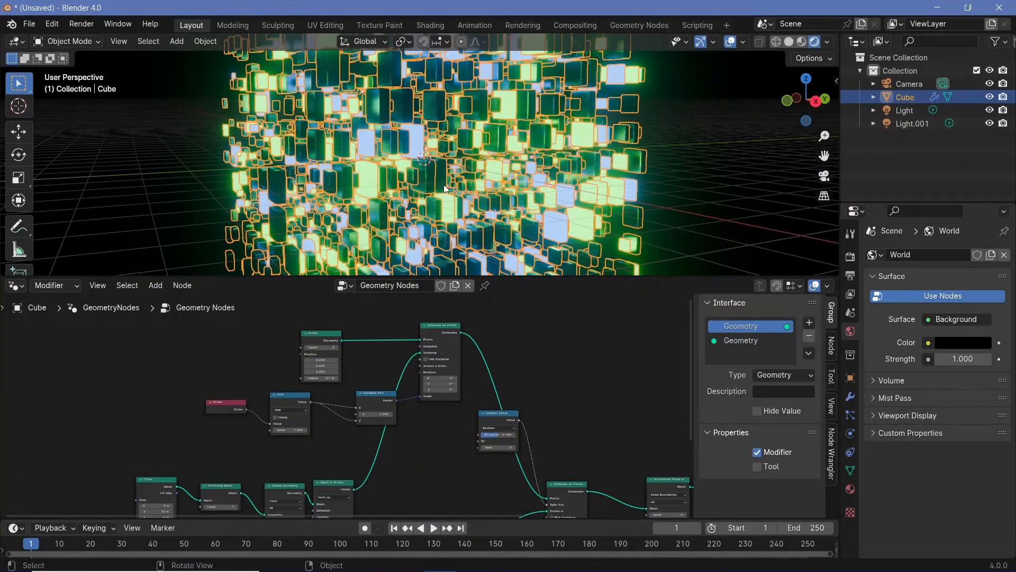
pyautogui.scroll(2, 453, 188)
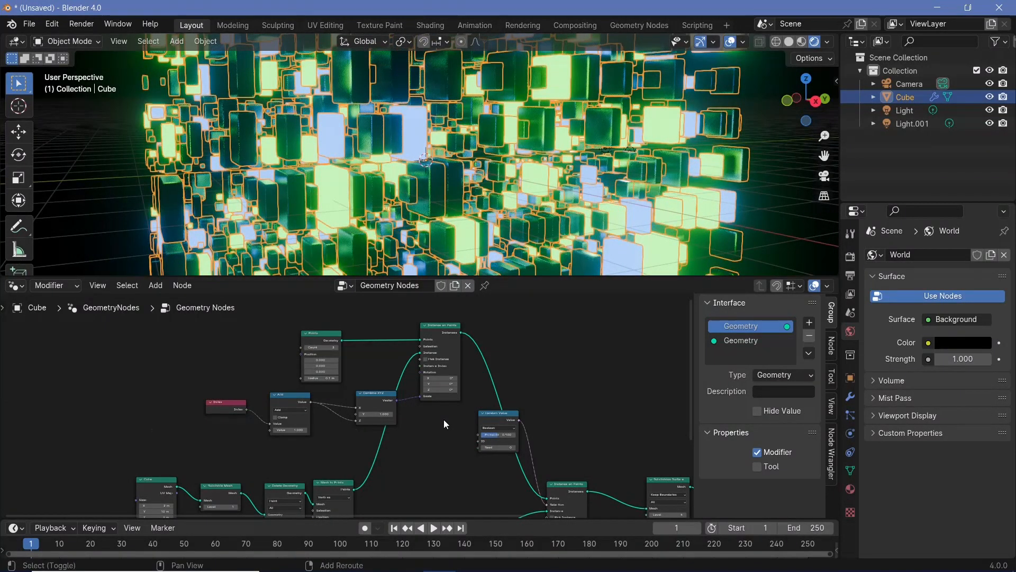
# Step: Insert a Realize Instances node between the duplicated Instance on Points and the Instance on Points node that places the cubes
pyautogui.hotkey('shift', 'a')
pyautogui.write('rea')
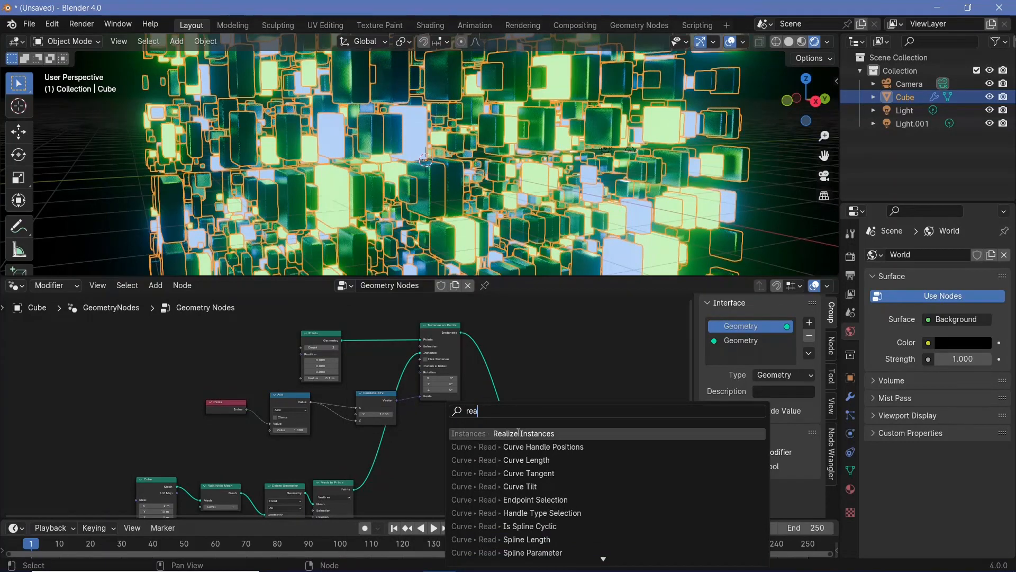
pyautogui.press('Return')
pyautogui.click(494, 356)
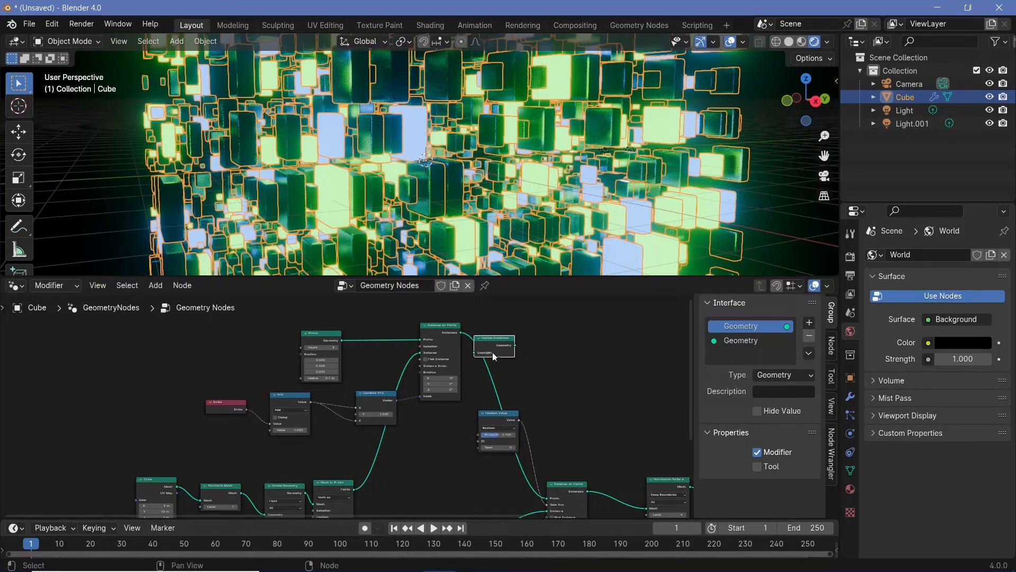
pyautogui.click(511, 361)
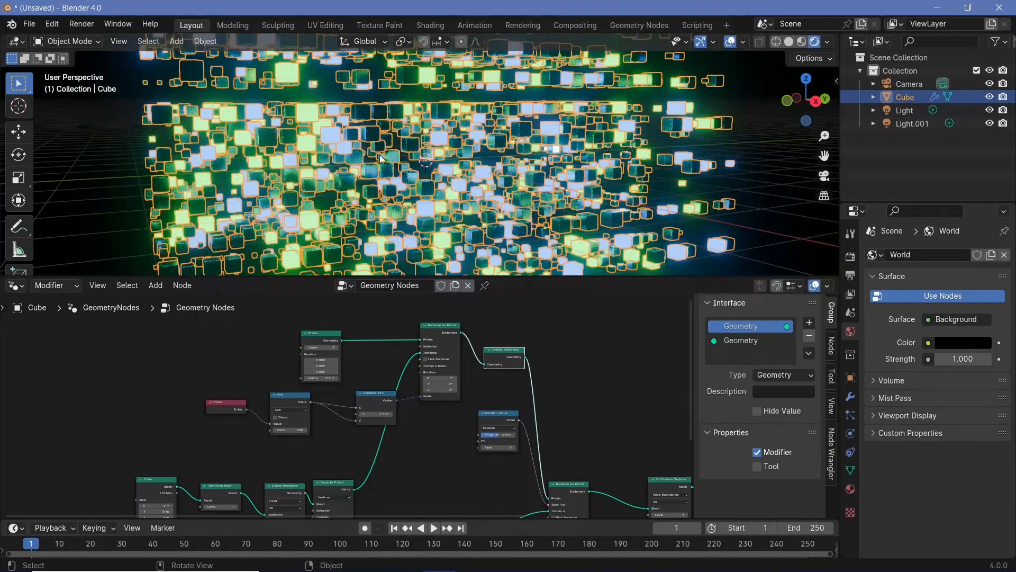
pyautogui.moveTo(380, 154)
pyautogui.mouseDown(button='middle')
pyautogui.moveTo(447, 155)
pyautogui.moveTo(488, 208)
pyautogui.moveTo(466, 222)
pyautogui.moveTo(392, 208)
pyautogui.moveTo(504, 195)
pyautogui.moveTo(372, 173)
pyautogui.mouseUp(button='middle')
pyautogui.scroll(-3, 375, 174)
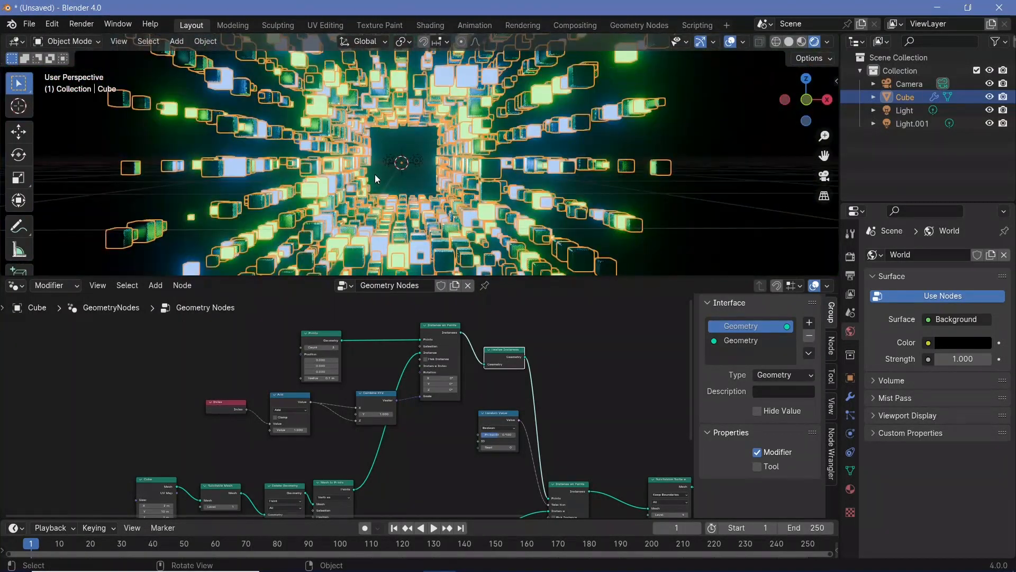
pyautogui.moveTo(376, 186); pyautogui.dragTo(308, 136, button='middle')
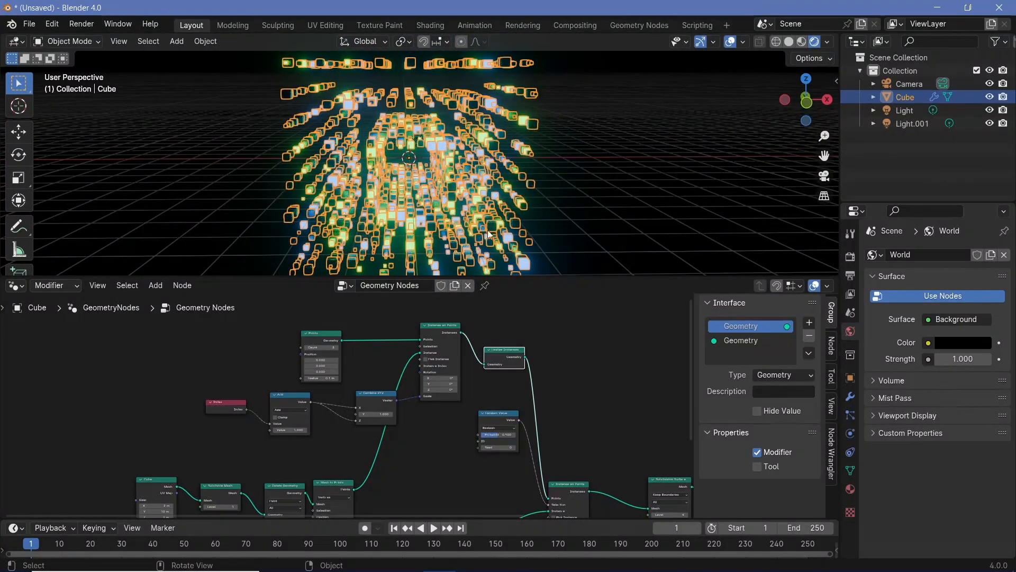
# Step: Duplicate the Combine XYZ node, feed its Y from the Add value and connect its Vector to the duplicated Instance on Points' Rotation
pyautogui.scroll(2, 434, 435)
pyautogui.moveTo(281, 389); pyautogui.dragTo(369, 410, button='middle')
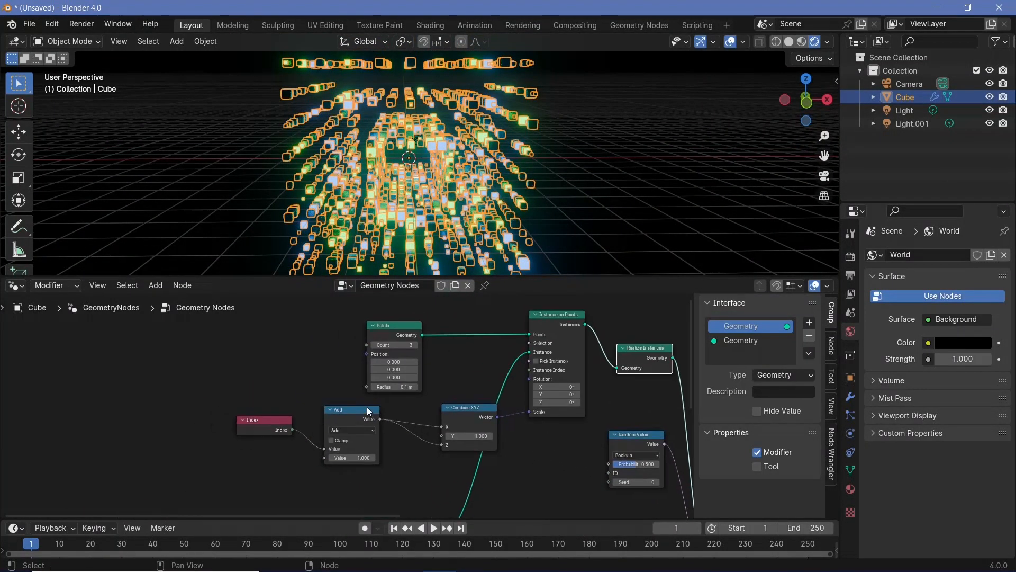
pyautogui.scroll(1, 350, 409)
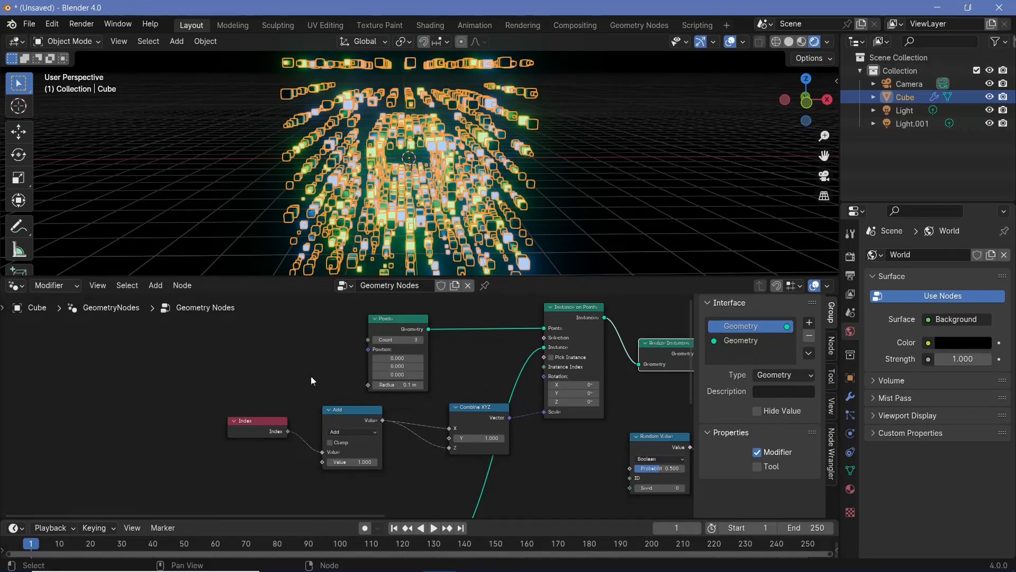
pyautogui.moveTo(233, 394); pyautogui.dragTo(252, 399, button='middle')
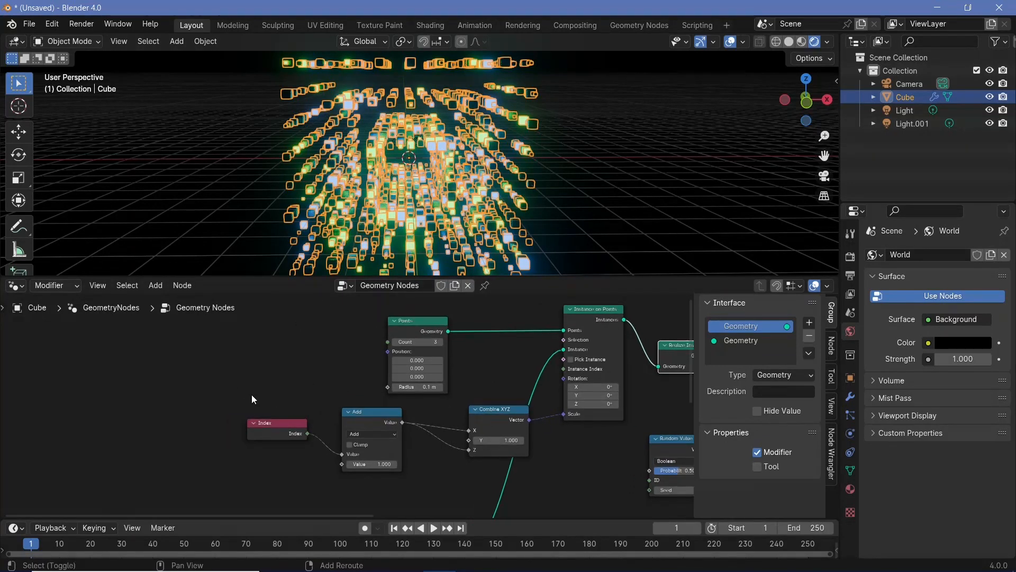
pyautogui.moveTo(501, 428); pyautogui.dragTo(470, 463)
pyautogui.hotkey('shift', 'd')
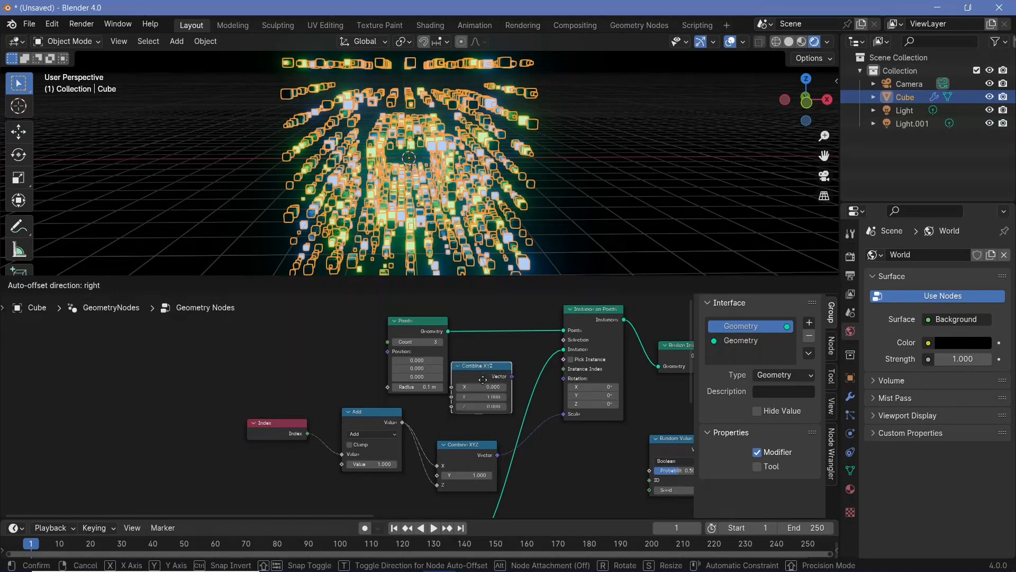
pyautogui.click(489, 395)
pyautogui.moveTo(402, 422); pyautogui.dragTo(455, 403)
pyautogui.moveTo(513, 381); pyautogui.dragTo(564, 379)
pyautogui.moveTo(408, 170); pyautogui.dragTo(448, 144, button='middle')
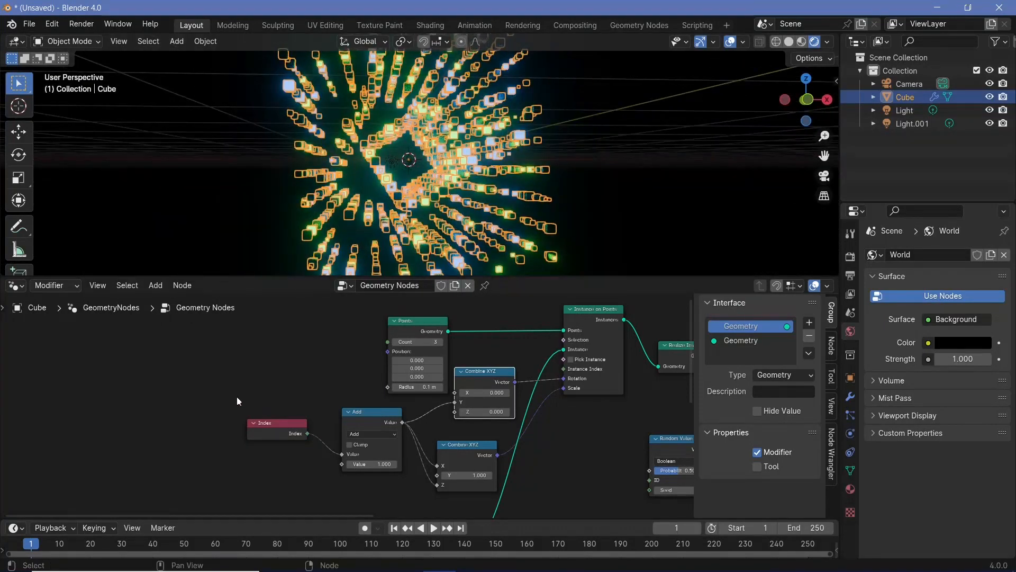
# Step: Shift the Index and Add nodes aside and insert a Map Range node between Add and the rotation Combine XYZ's Y input
pyautogui.moveTo(237, 401); pyautogui.dragTo(374, 471)
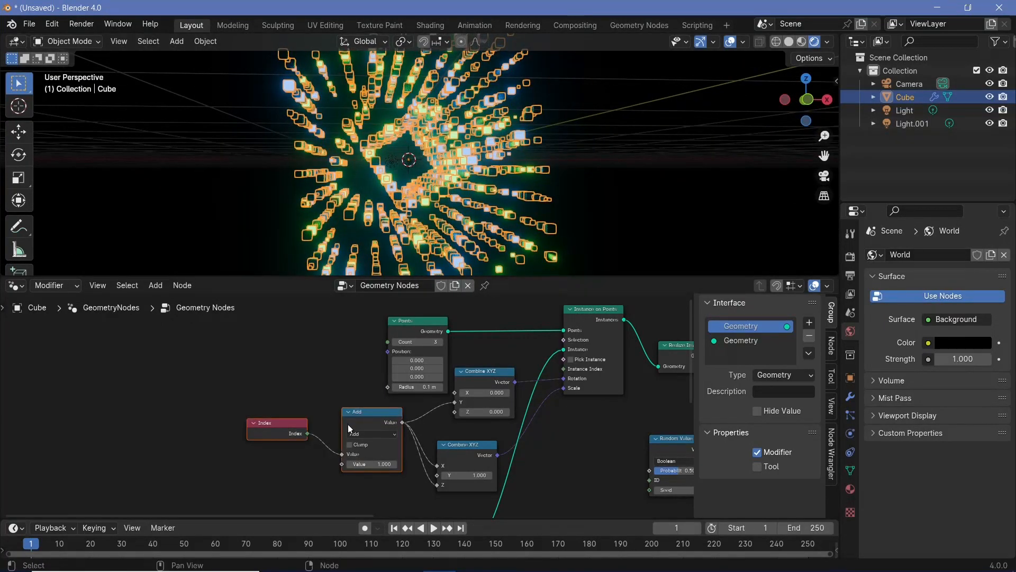
pyautogui.moveTo(348, 424); pyautogui.dragTo(272, 457)
pyautogui.hotkey('shift', 'a')
pyautogui.write('mz')
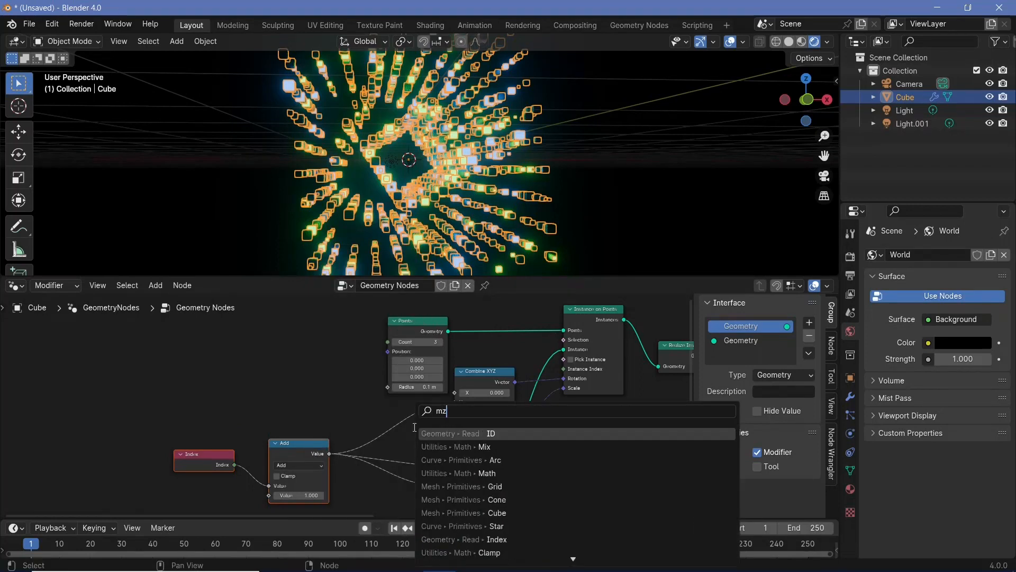
pyautogui.write('p')
pyautogui.press('Return')
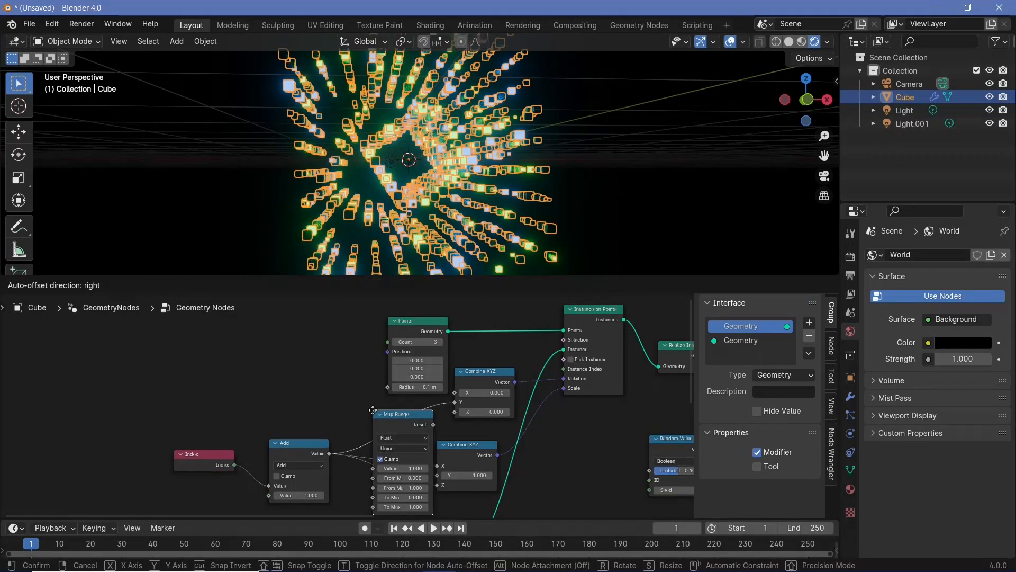
pyautogui.click(372, 394)
pyautogui.moveTo(415, 405); pyautogui.dragTo(350, 328)
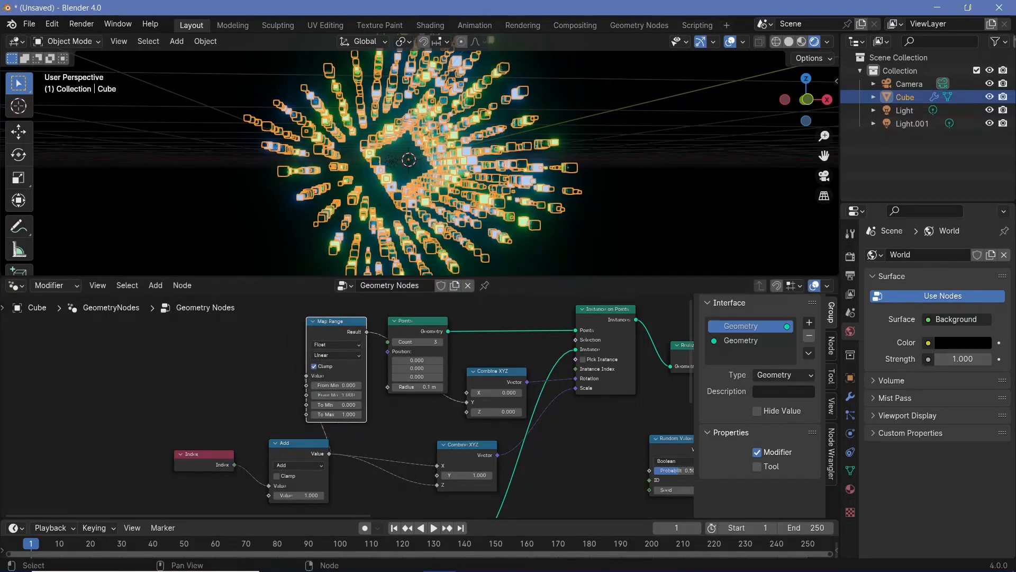
# Step: Set the Map Range node's From Min to 1 and From Max to 3
pyautogui.click(342, 385)
pyautogui.write('1')
pyautogui.press('Tab')
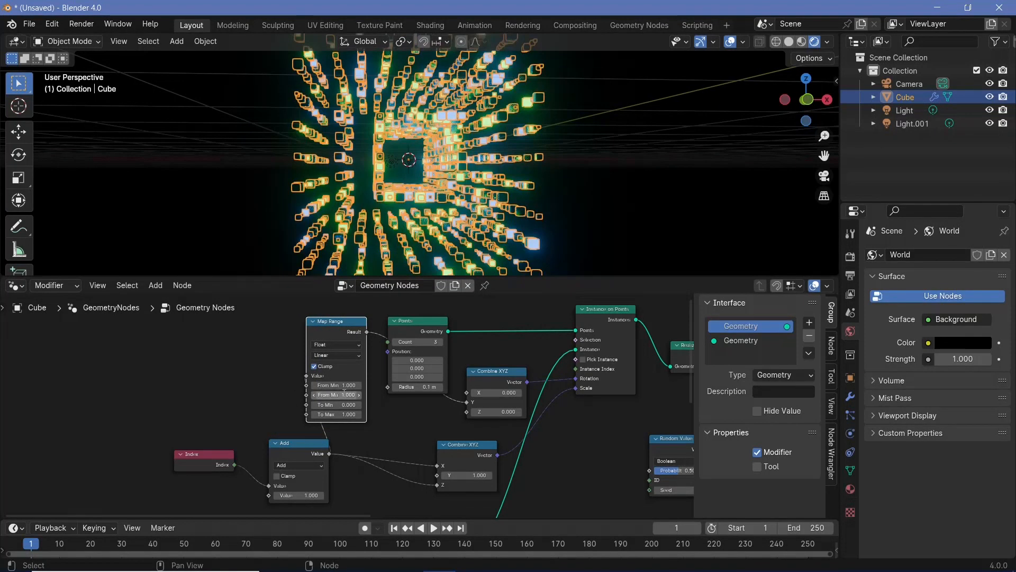
pyautogui.write('3')
pyautogui.press('Return')
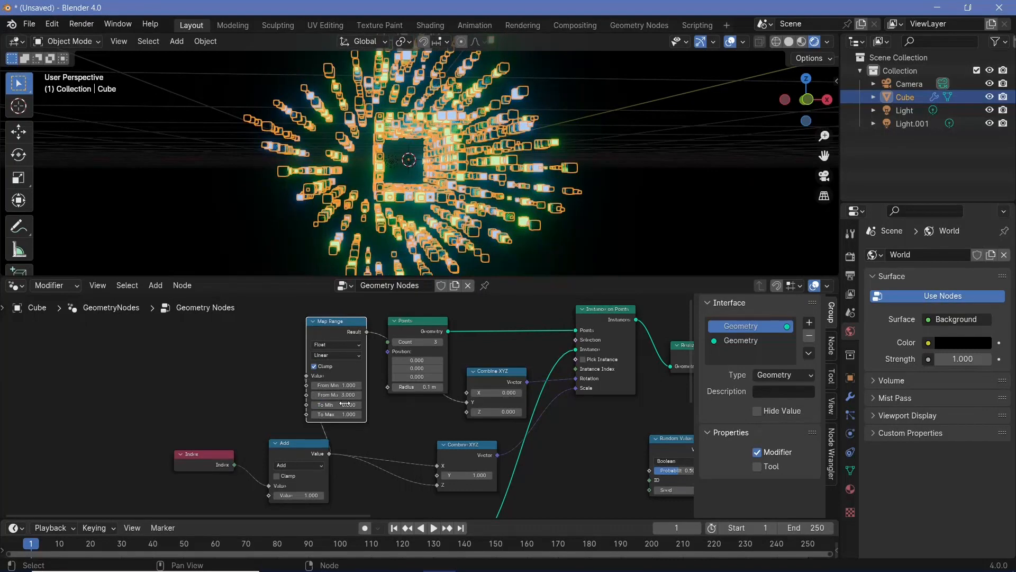
# Step: Set the Map Range node's To Max to 1.571 and inspect how the cube layers rotate
pyautogui.click(344, 415)
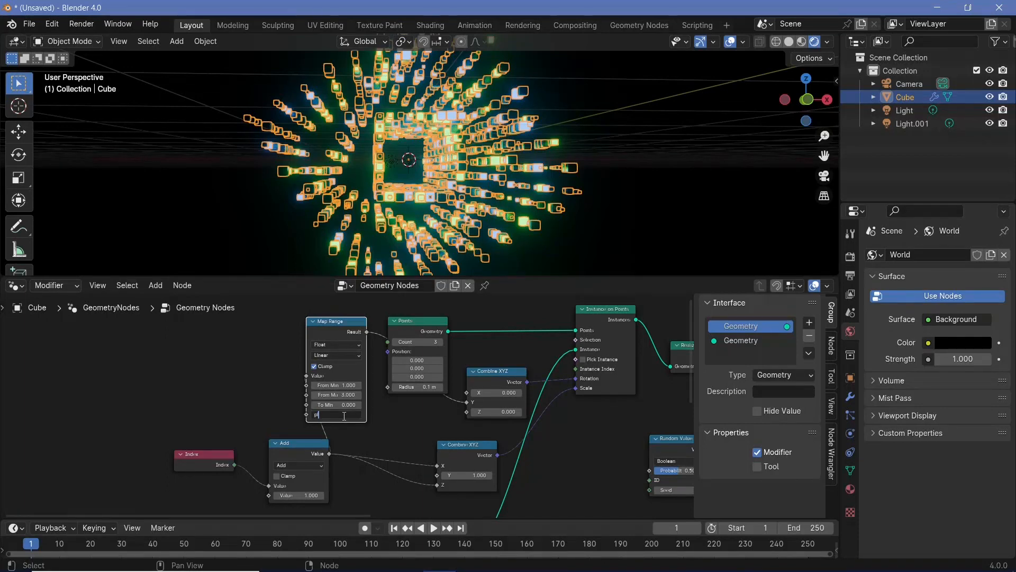
pyautogui.press('Return')
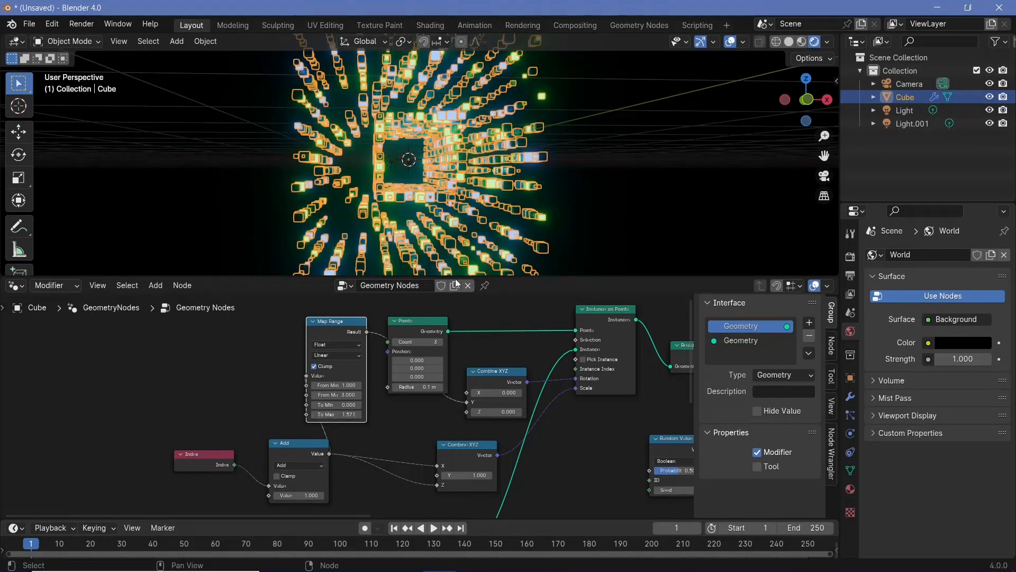
pyautogui.moveTo(535, 192); pyautogui.dragTo(524, 202, button='middle')
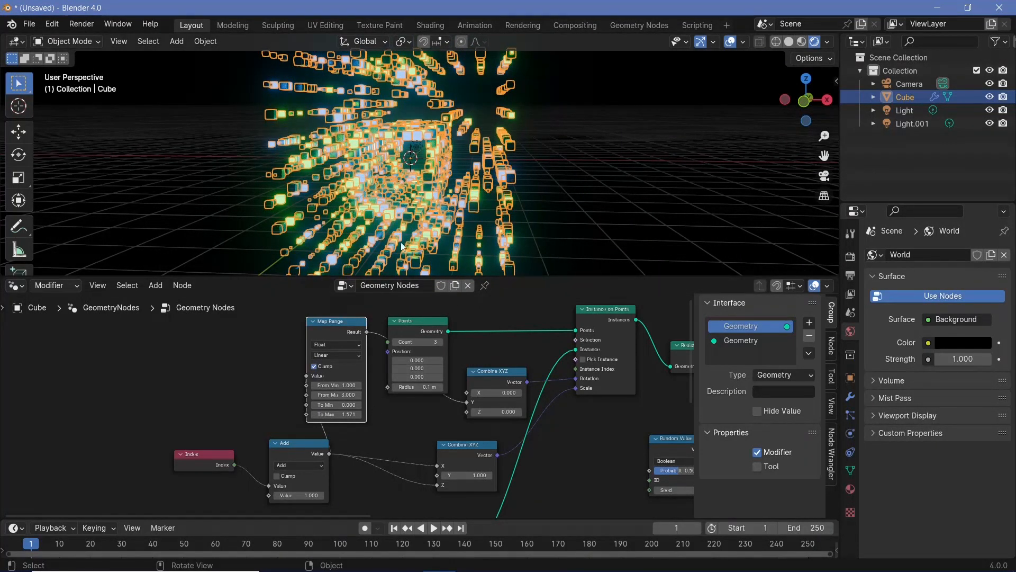
# Step: Set the Map Range node's To Max to pi/4 and inspect the rotated layers from inside the tunnel
pyautogui.scroll(2, 354, 440)
pyautogui.doubleClick(350, 417)
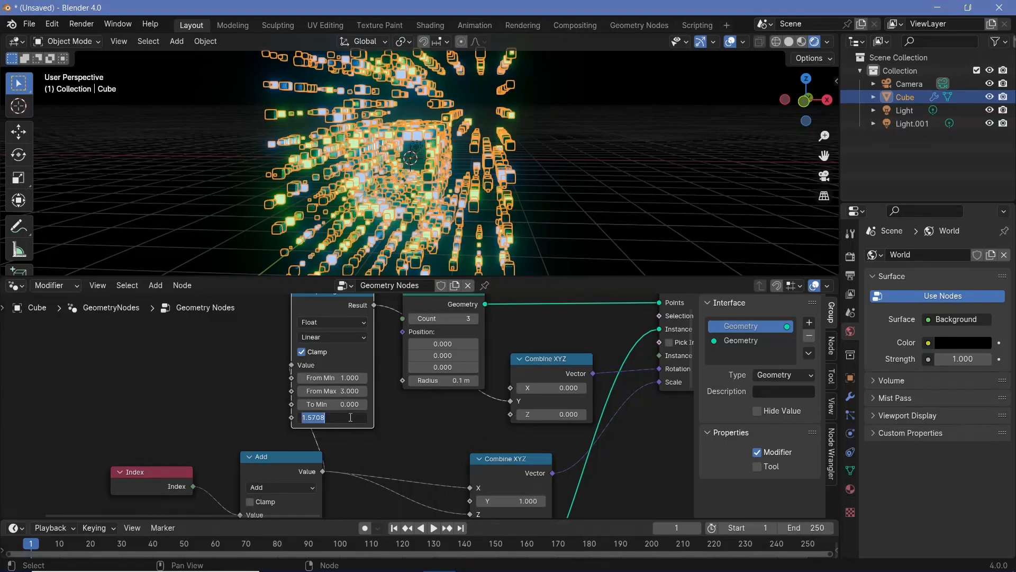
pyautogui.write('pi/')
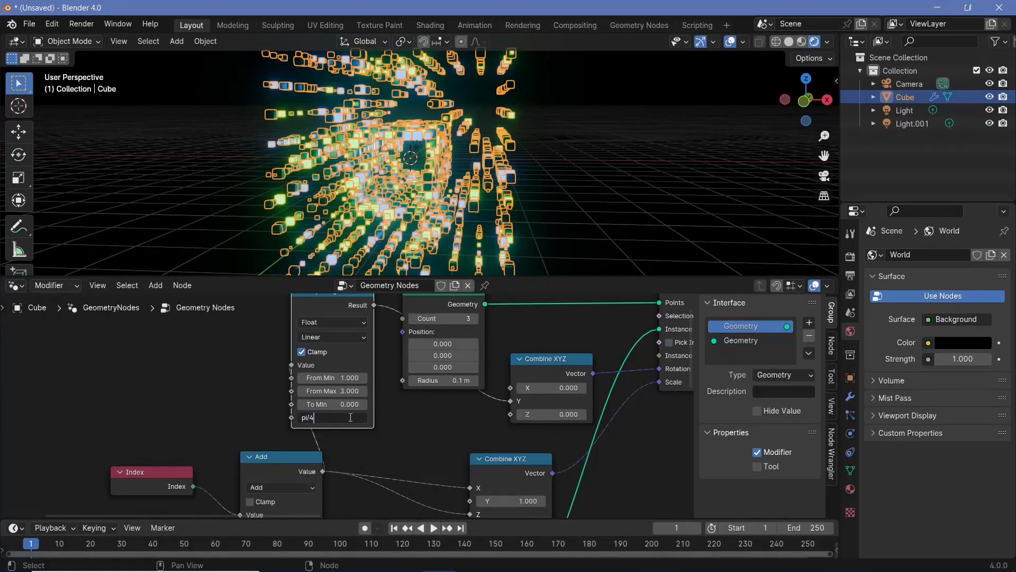
pyautogui.write('4')
pyautogui.press('Return')
pyautogui.moveTo(361, 170); pyautogui.dragTo(394, 155, button='middle')
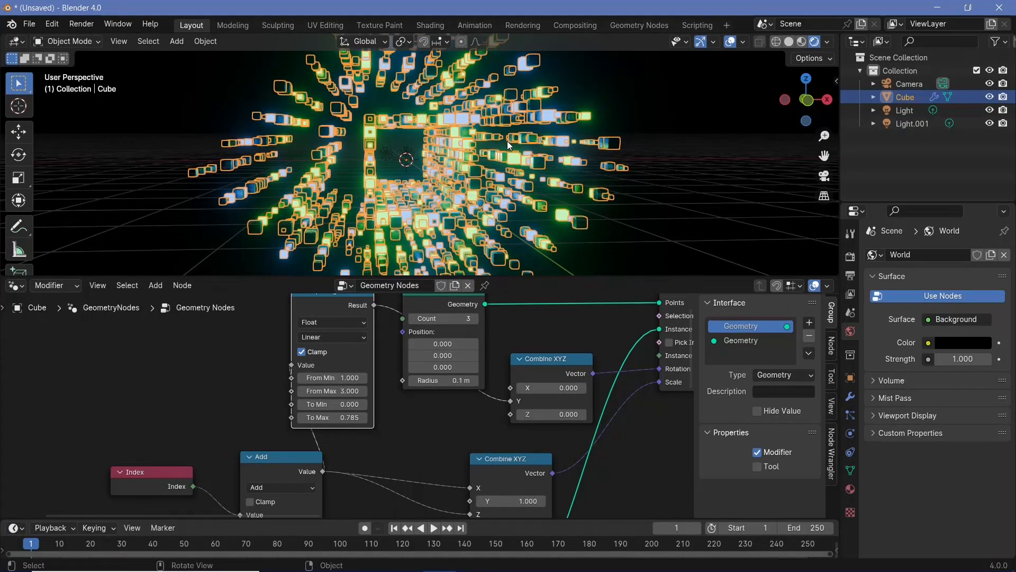
pyautogui.scroll(6, 507, 141)
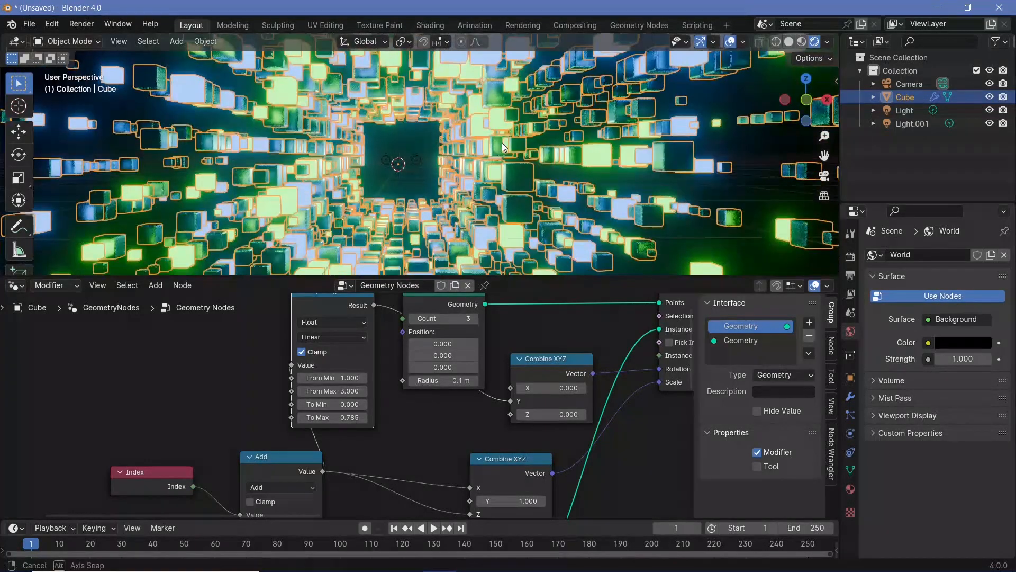
pyautogui.scroll(3, 414, 171)
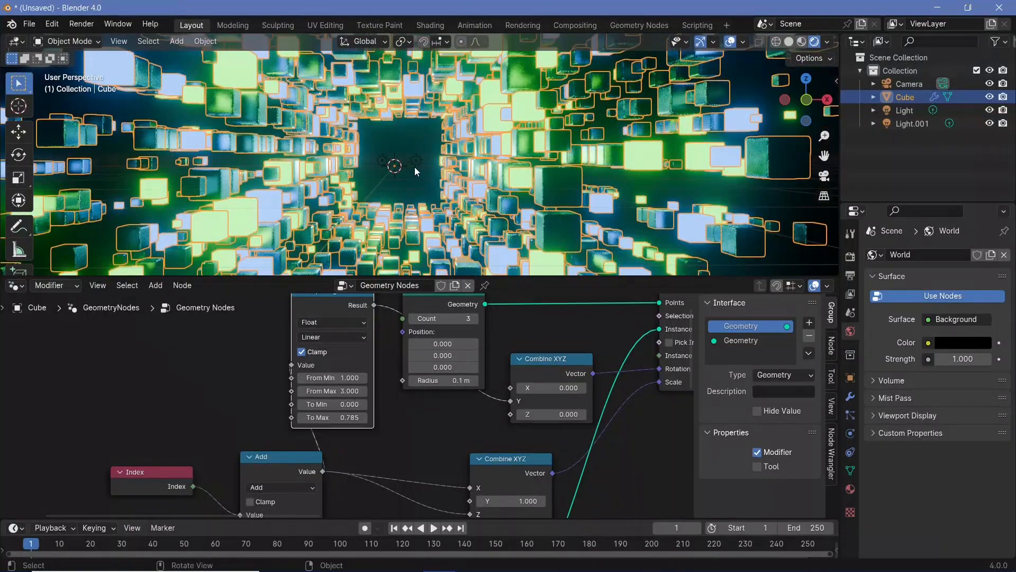
pyautogui.keyDown('ctrl'); pyautogui.moveTo(416, 153); pyautogui.dragTo(421, 225, button='middle'); pyautogui.keyUp('ctrl')
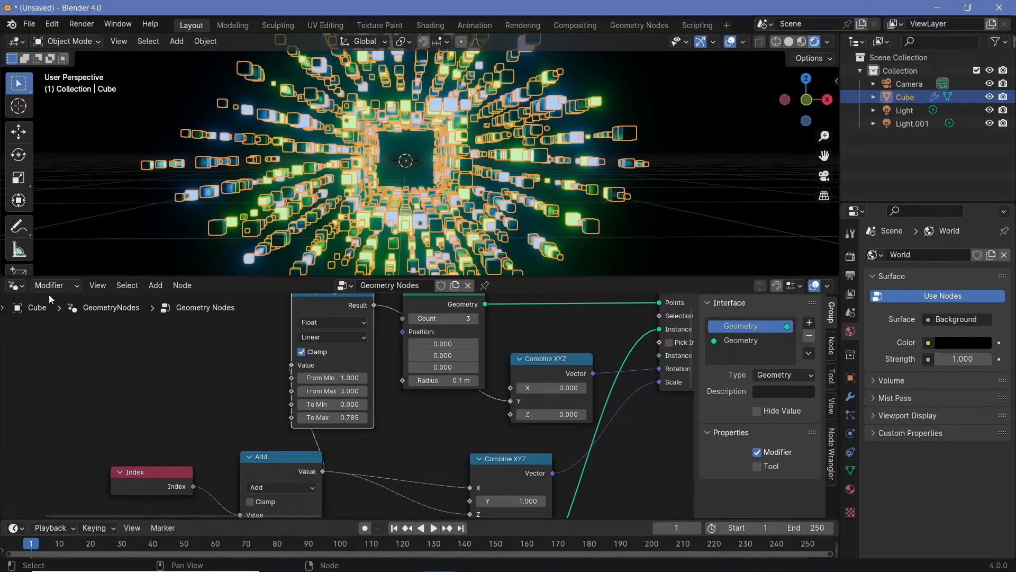
# Step: Switch the node editor to the Shader Editor and set the material's Less Than threshold to 0.15
pyautogui.click(21, 286)
pyautogui.click(52, 406)
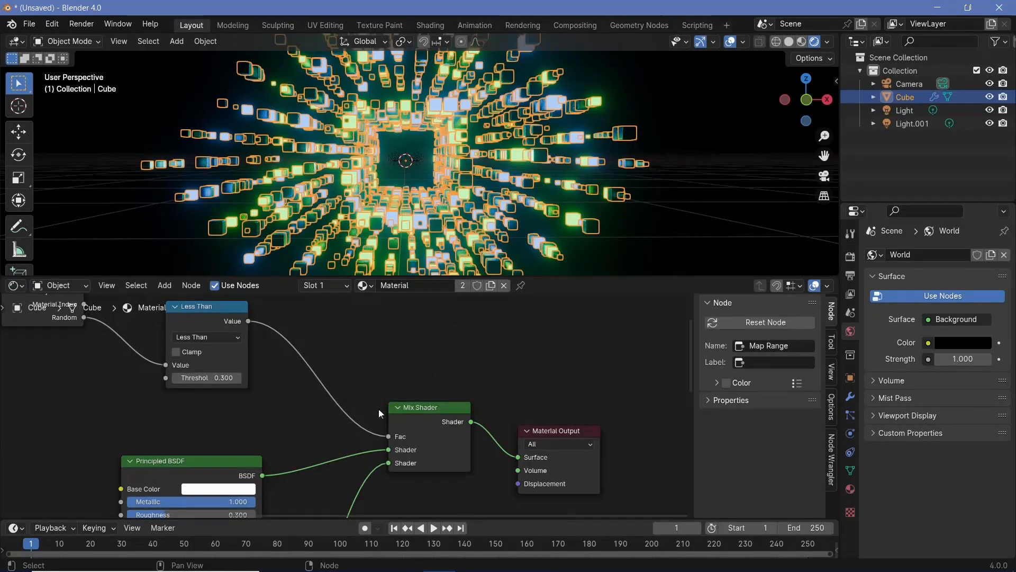
pyautogui.moveTo(371, 357); pyautogui.dragTo(629, 458, button='middle')
pyautogui.scroll(4, 570, 447)
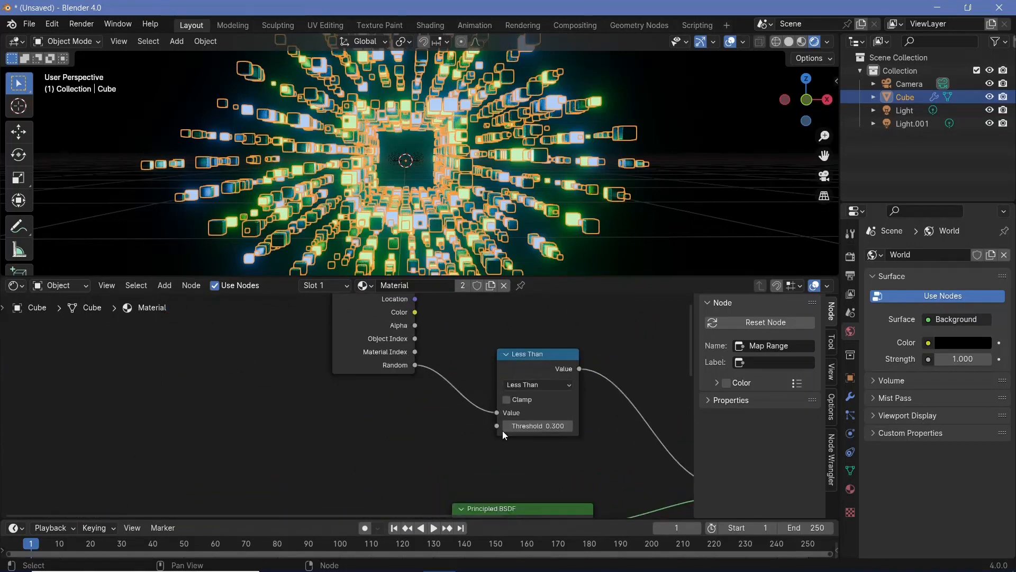
pyautogui.click(539, 427)
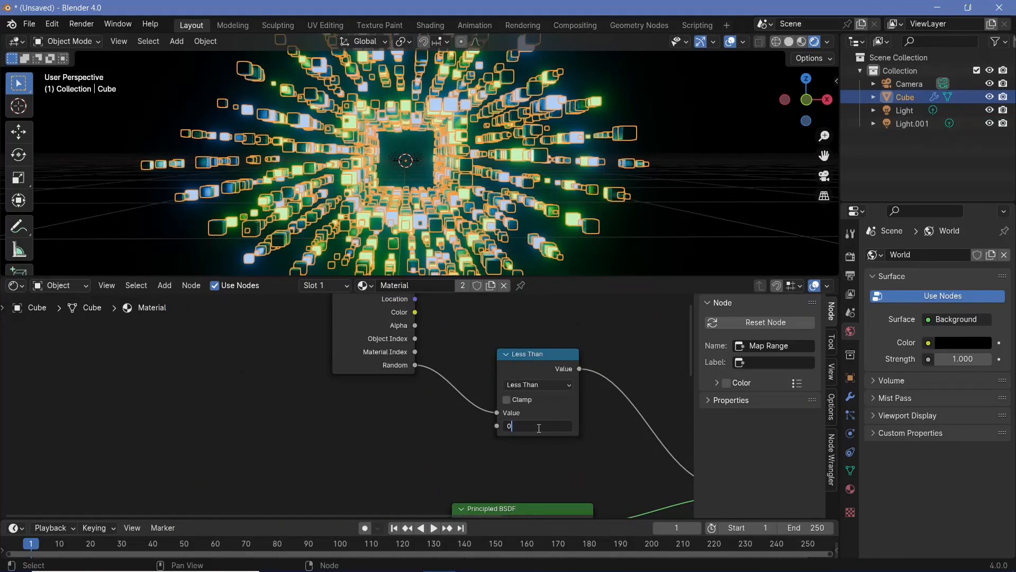
pyautogui.write('0.15')
pyautogui.press('Return')
pyautogui.scroll(3, 474, 211)
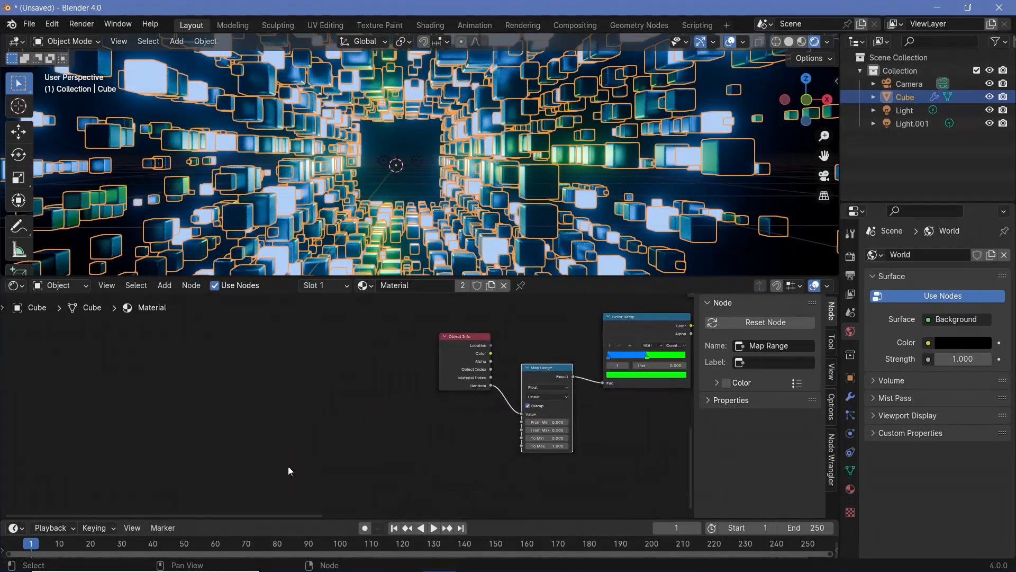
# Step: Set the From Max of the material's Map Range node to 0.15
pyautogui.scroll(3, 288, 466)
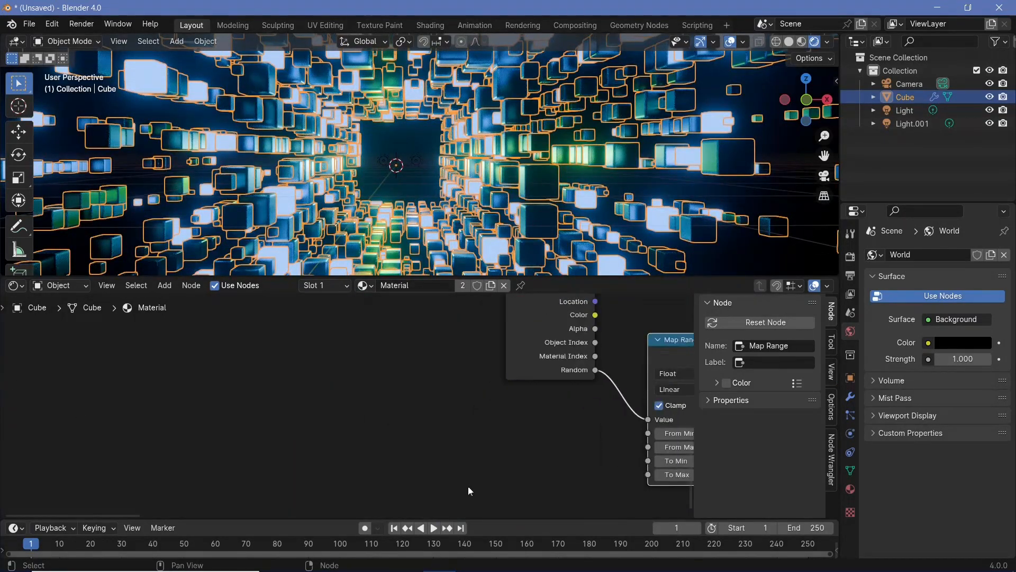
pyautogui.scroll(1, 286, 507)
pyautogui.click(498, 470)
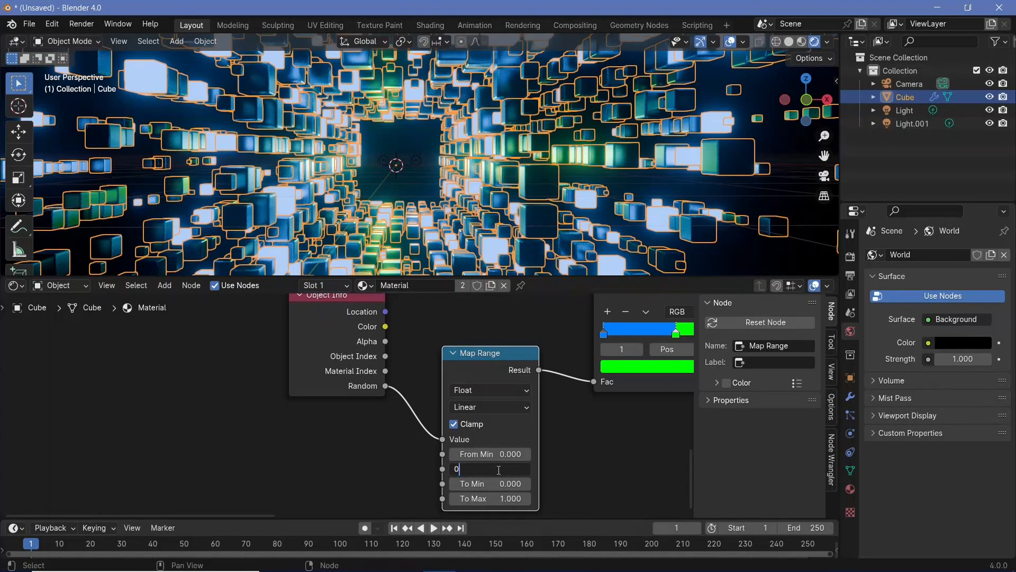
pyautogui.press('Return')
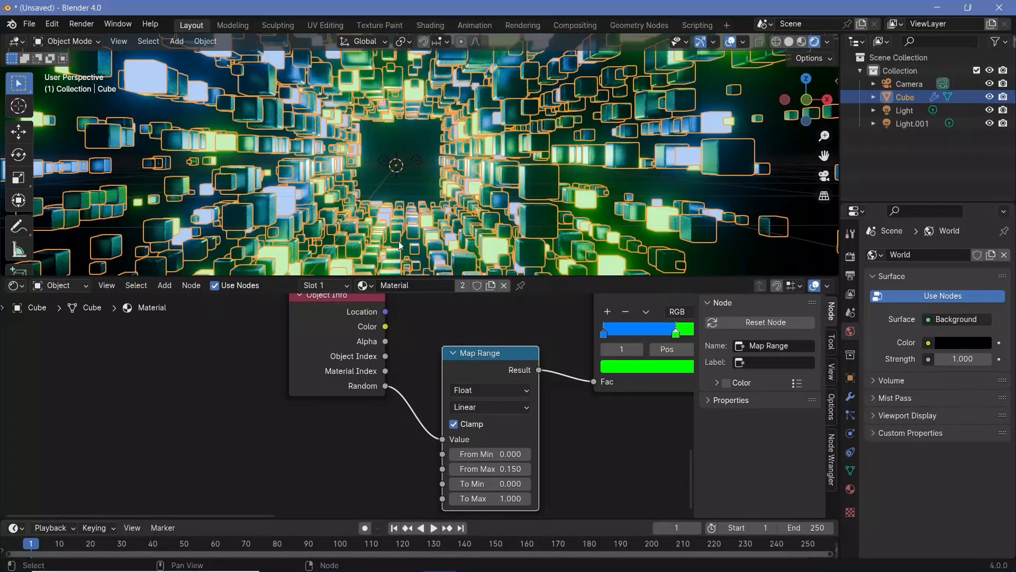
# Step: Hide both point lights in the viewport and renders, and turn off the overlays to judge the emissive glow alone
pyautogui.keyDown('shift'); pyautogui.moveTo(369, 154); pyautogui.dragTo(427, 184); pyautogui.keyUp('shift')
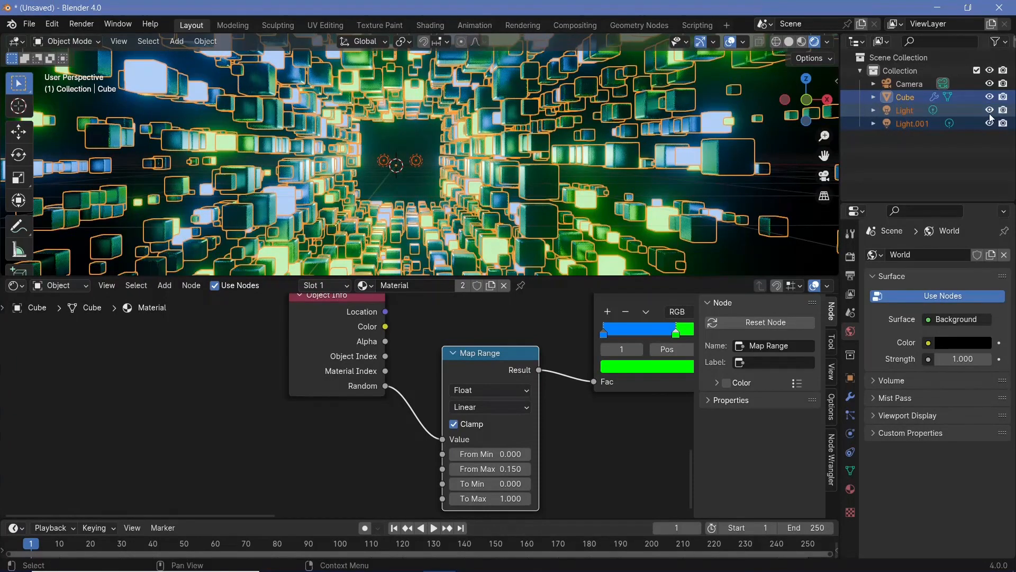
pyautogui.press('h')
pyautogui.moveTo(1004, 112); pyautogui.dragTo(1003, 123)
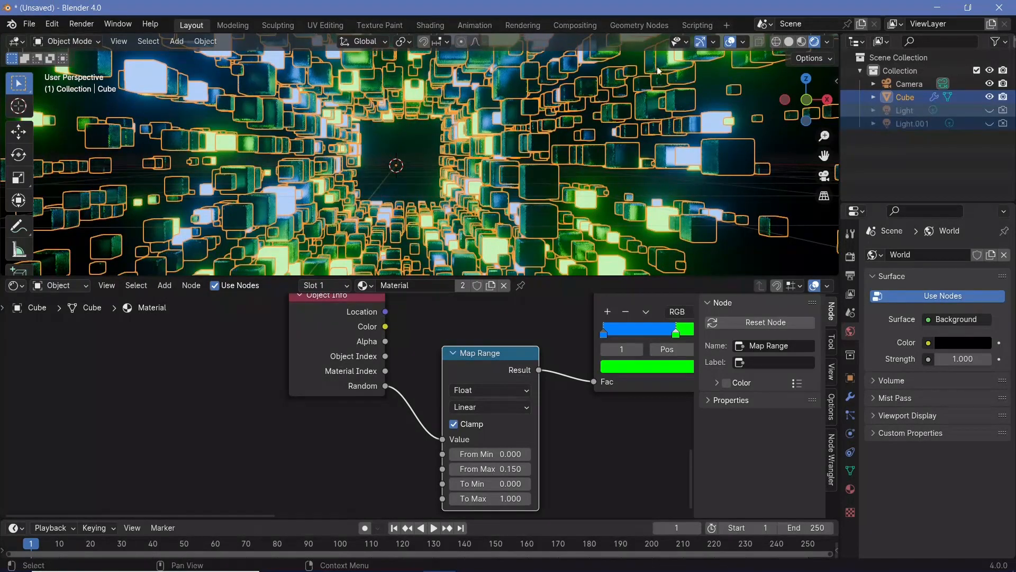
pyautogui.click(730, 41)
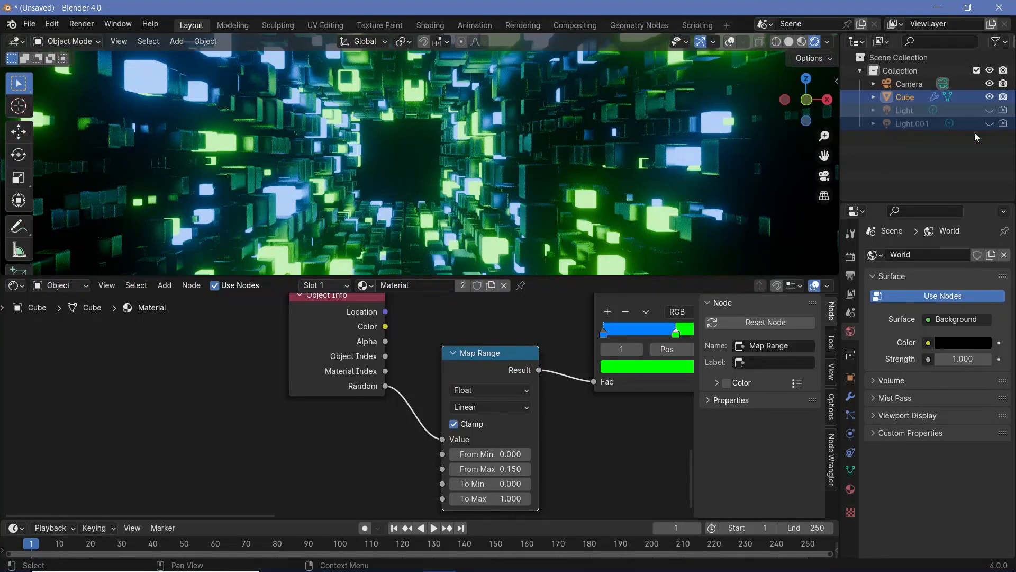
# Step: Restore both point lights in the viewport and renders, and turn the overlays back on
pyautogui.moveTo(989, 111); pyautogui.dragTo(989, 123)
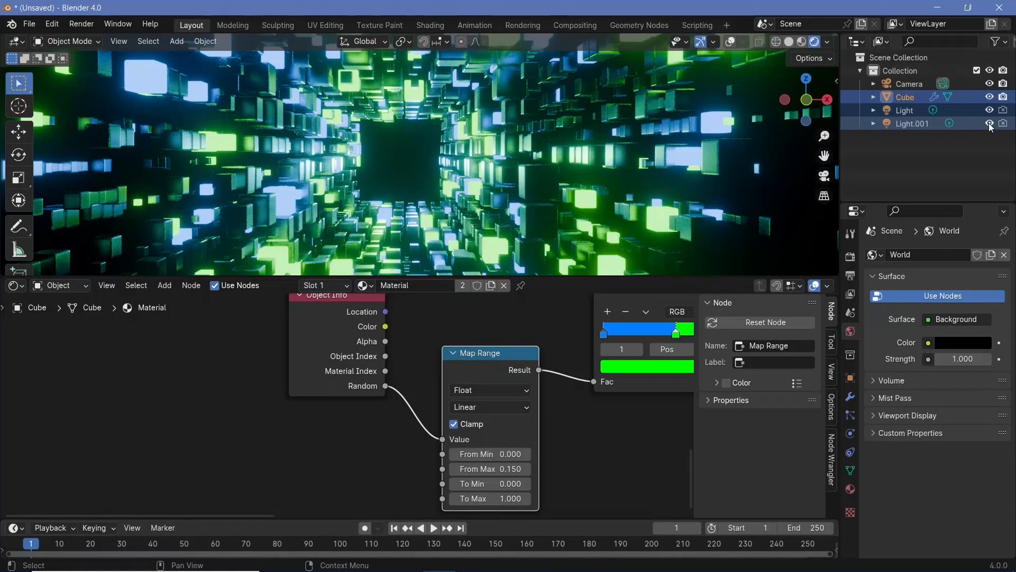
pyautogui.moveTo(1001, 111); pyautogui.dragTo(1001, 123)
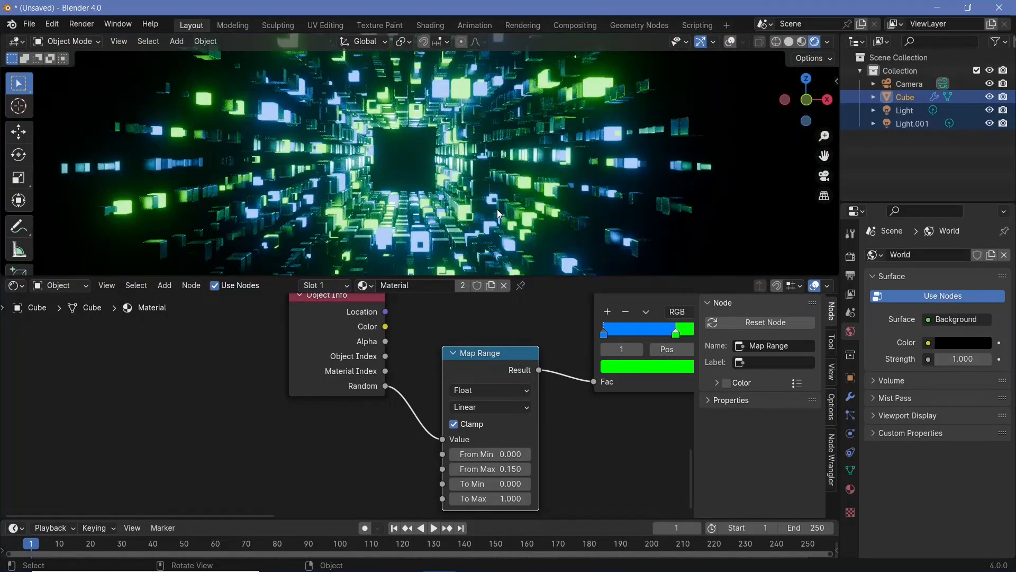
pyautogui.click(731, 43)
# Step: Extend the tunnel with three linked duplicates of the cube object, each offset 10 m along Y from the previous one
pyautogui.moveTo(508, 149); pyautogui.dragTo(422, 179, button='middle')
pyautogui.scroll(-4, 399, 186)
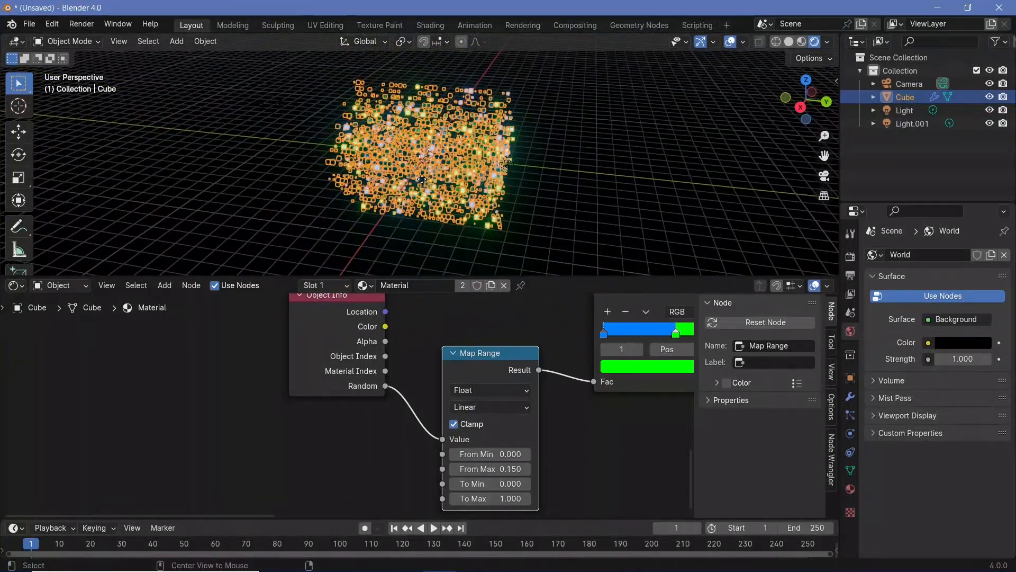
pyautogui.hotkey('shift', 'd')
pyautogui.press('y')
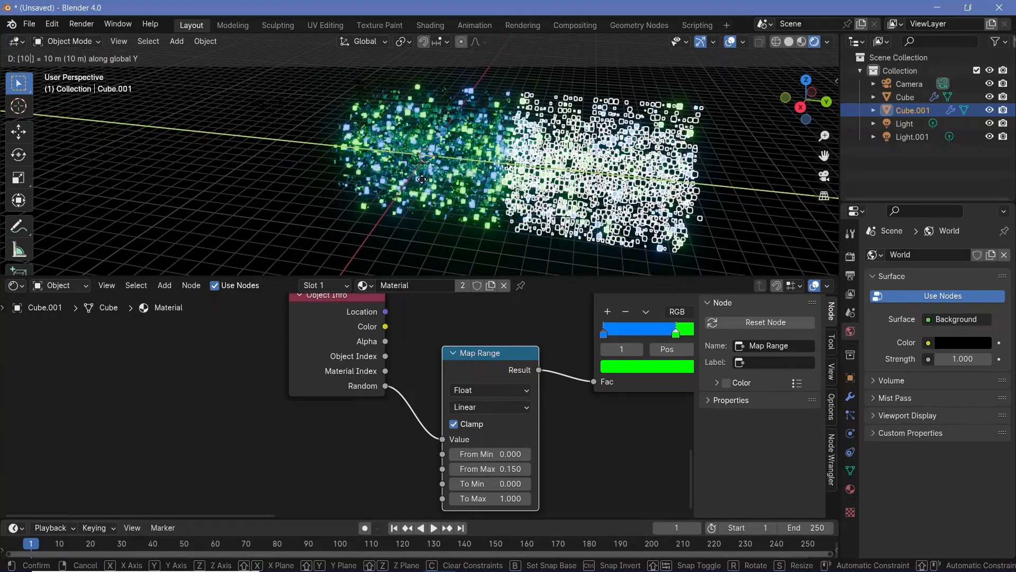
pyautogui.click(344, 138)
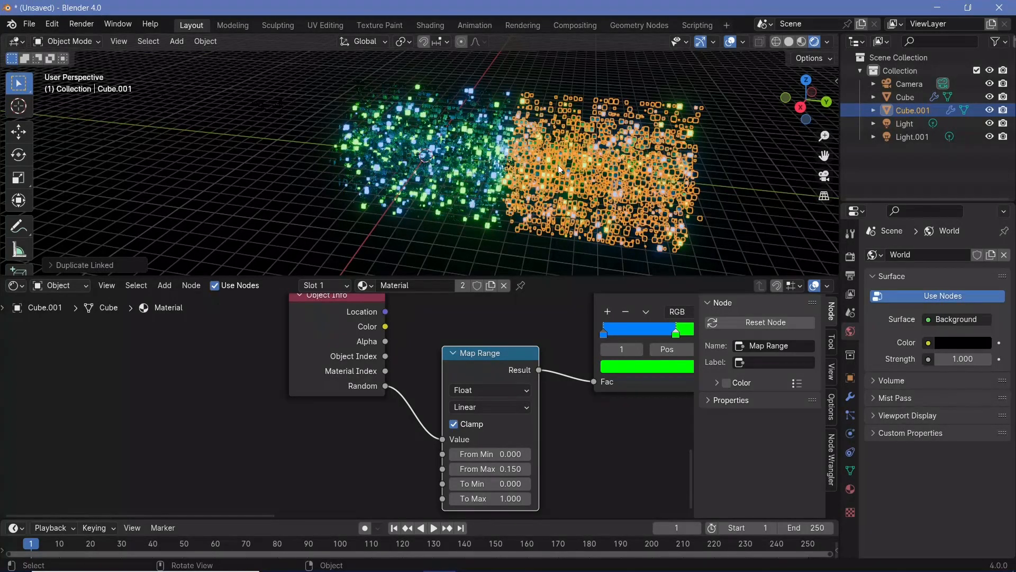
pyautogui.hotkey('shift', 'r')
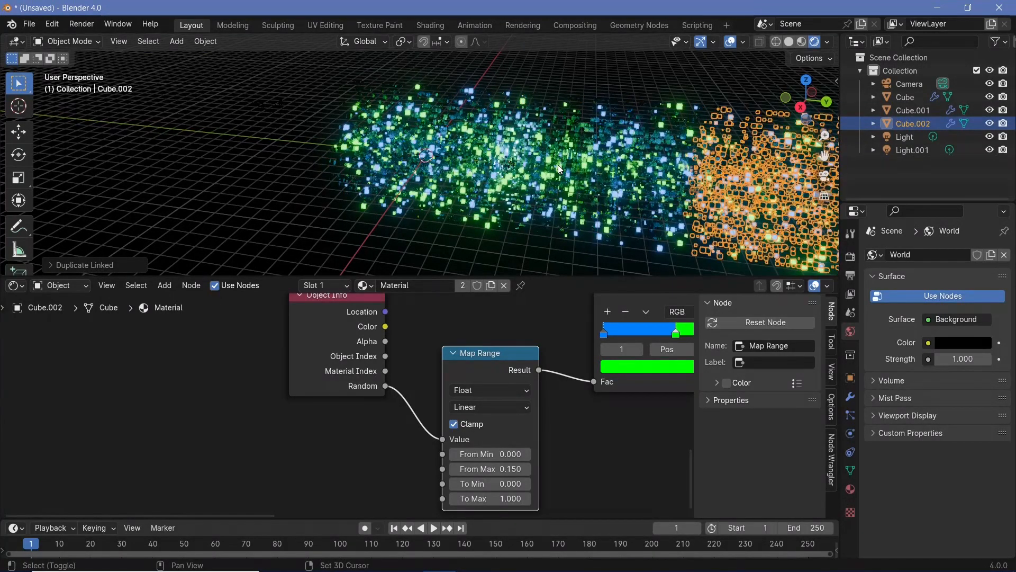
pyautogui.hotkey('shift', 'r')
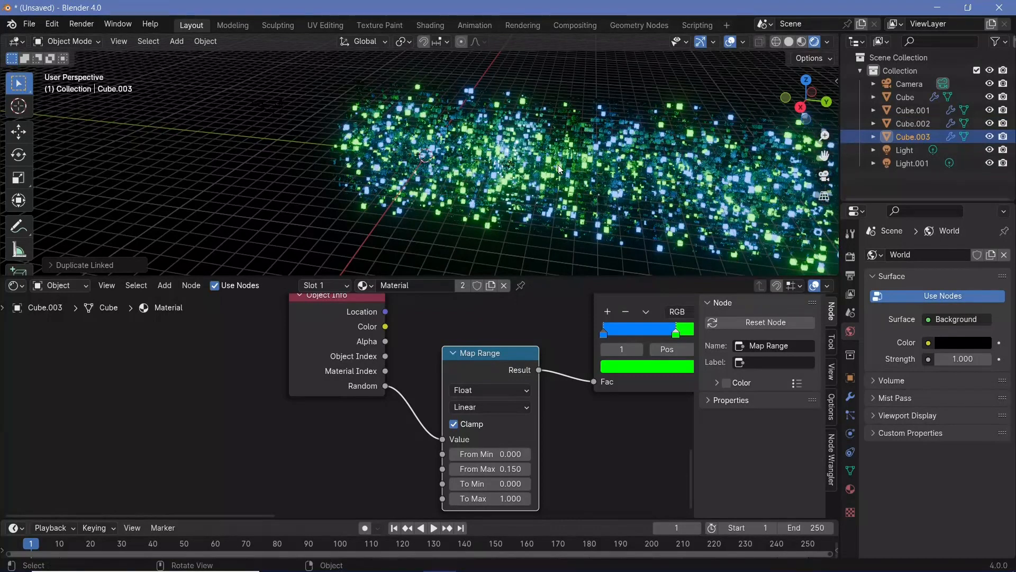
# Step: Clear the camera's location and rotation, rotate it 90° around X, and look down the tunnel through it
pyautogui.press('KP_0')
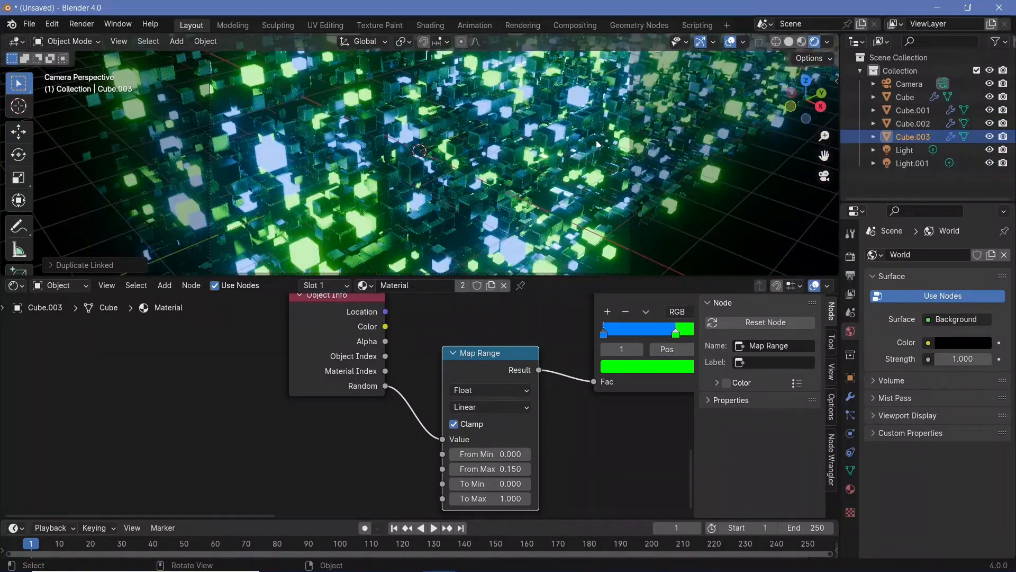
pyautogui.press('KP_0')
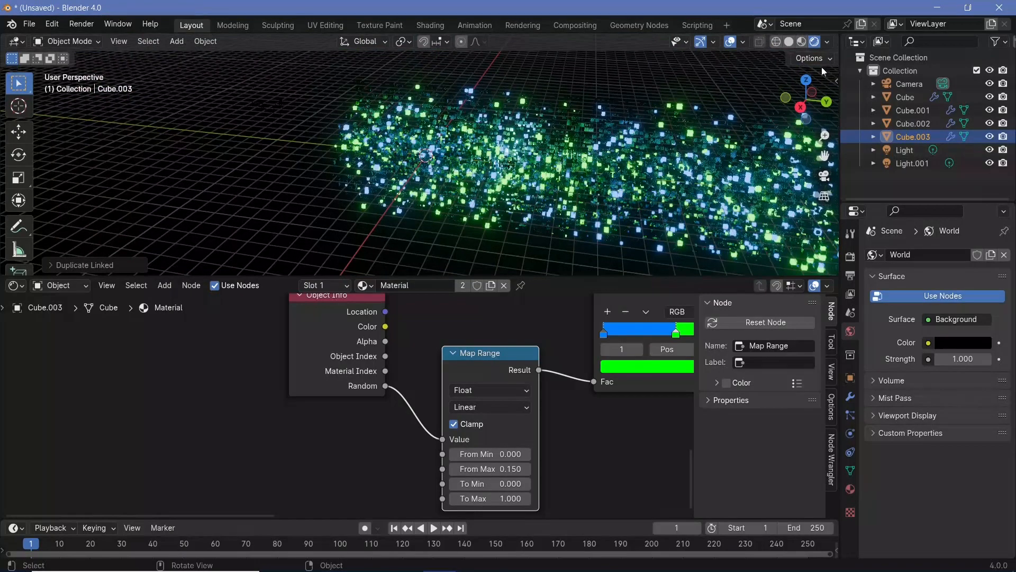
pyautogui.click(906, 86)
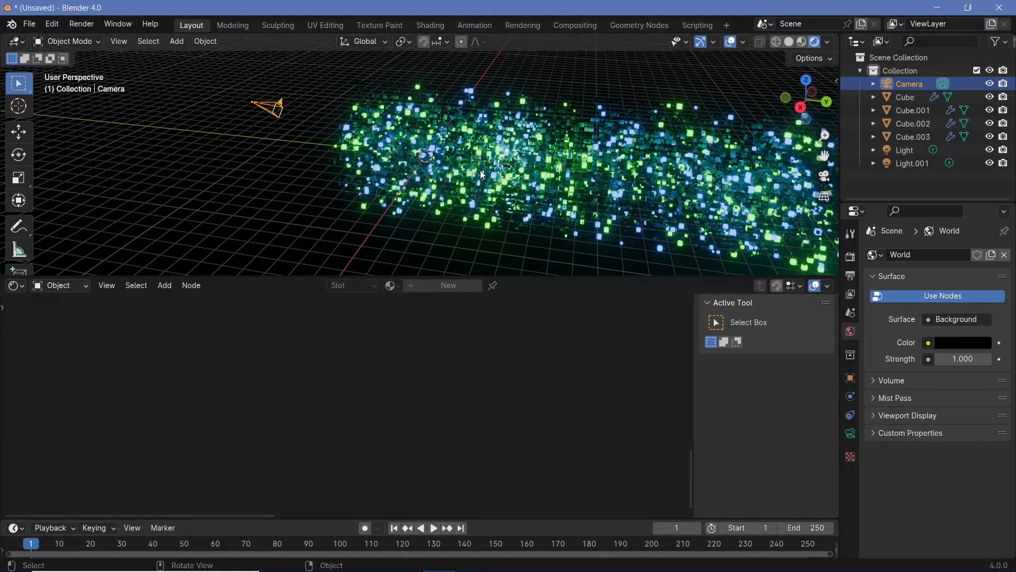
pyautogui.hotkey('alt', 'g')
pyautogui.hotkey('alt', 'r')
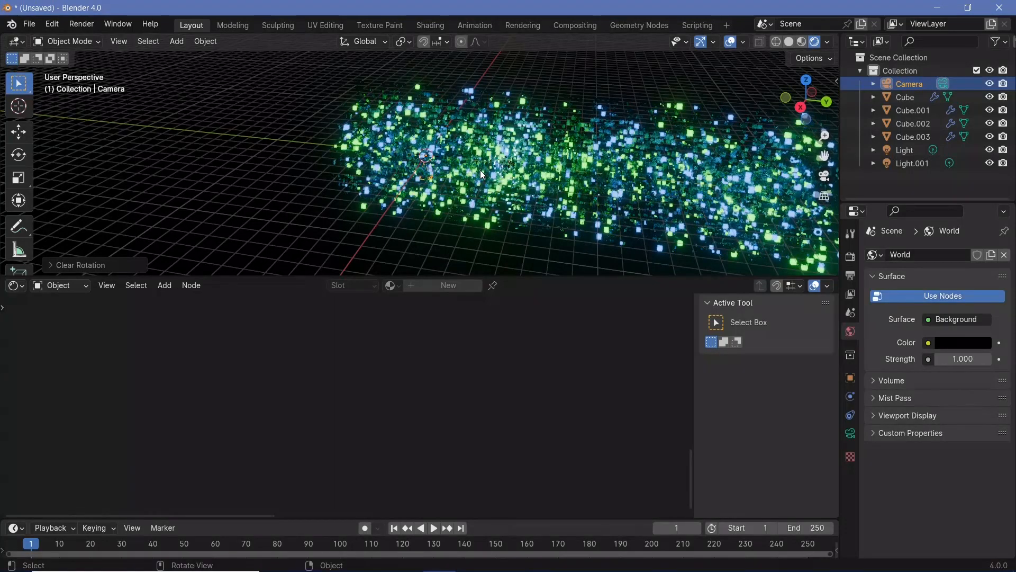
pyautogui.write('rx90')
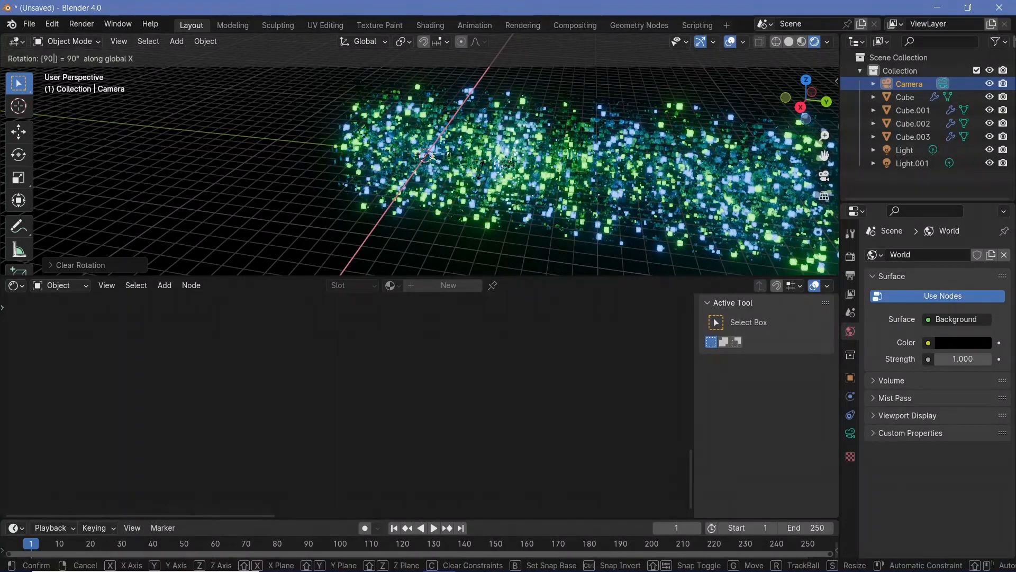
pyautogui.press('Return')
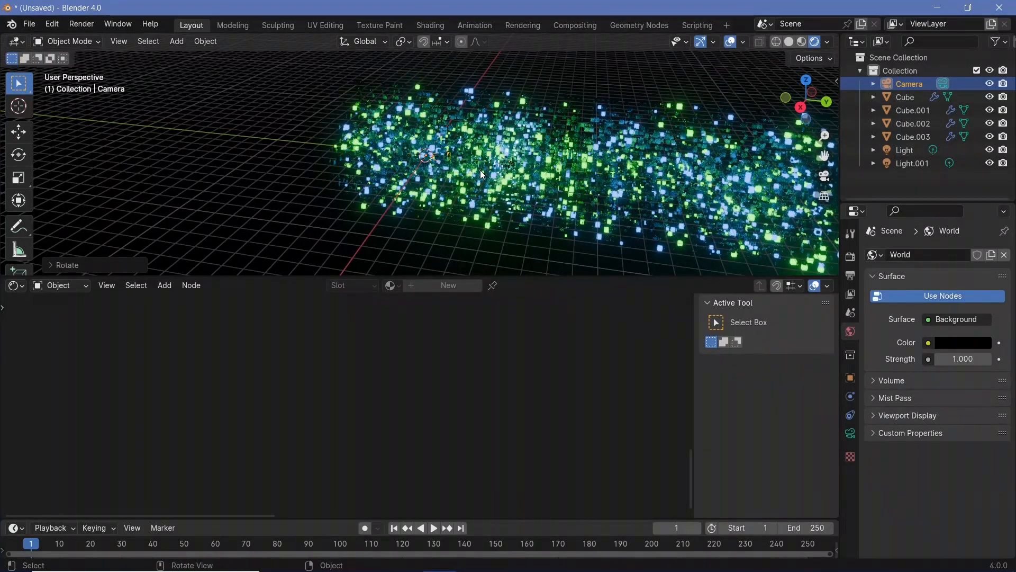
pyautogui.press('KP_0')
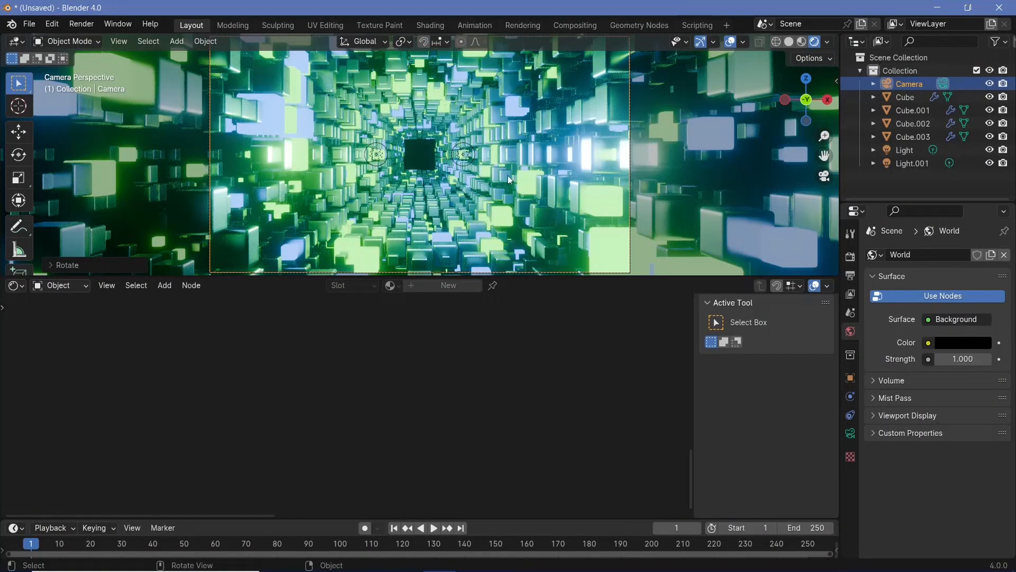
# Step: Set the camera's focal length to 15 mm and its passepartout opacity to 1.000
pyautogui.click(850, 434)
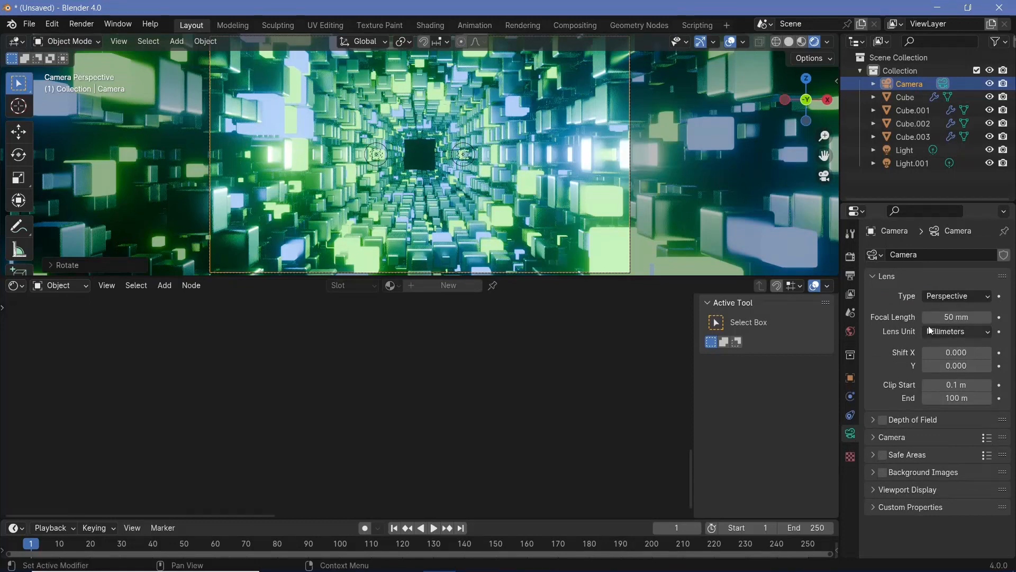
pyautogui.click(948, 317)
pyautogui.write('15')
pyautogui.press('Return')
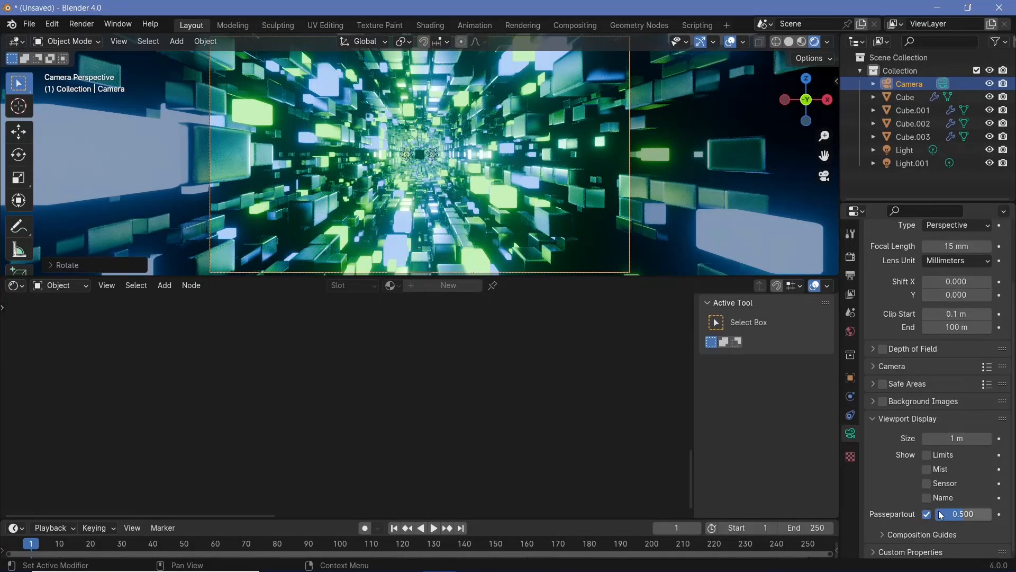
pyautogui.moveTo(945, 514); pyautogui.dragTo(976, 514)
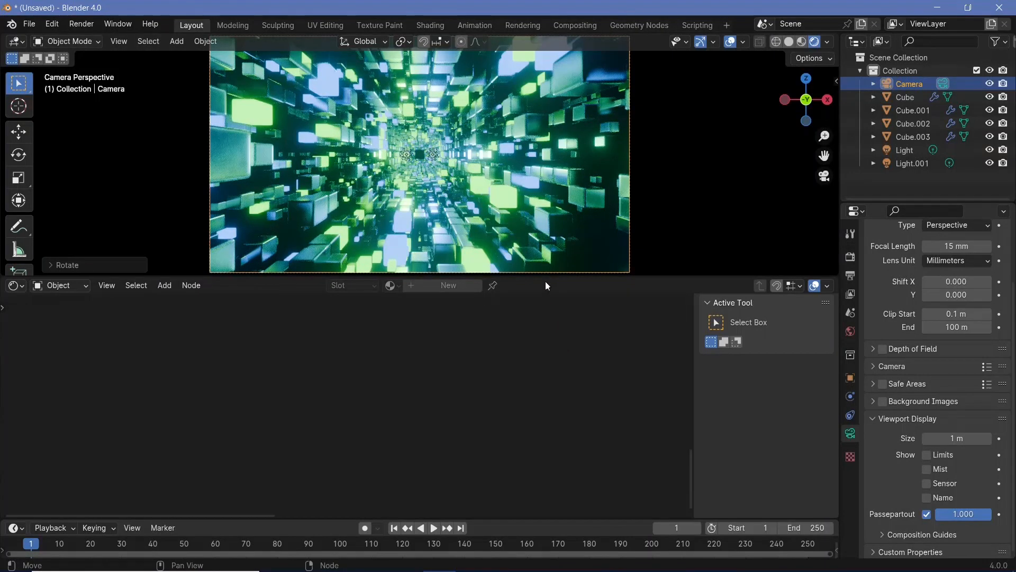
pyautogui.moveTo(545, 278); pyautogui.dragTo(550, 324)
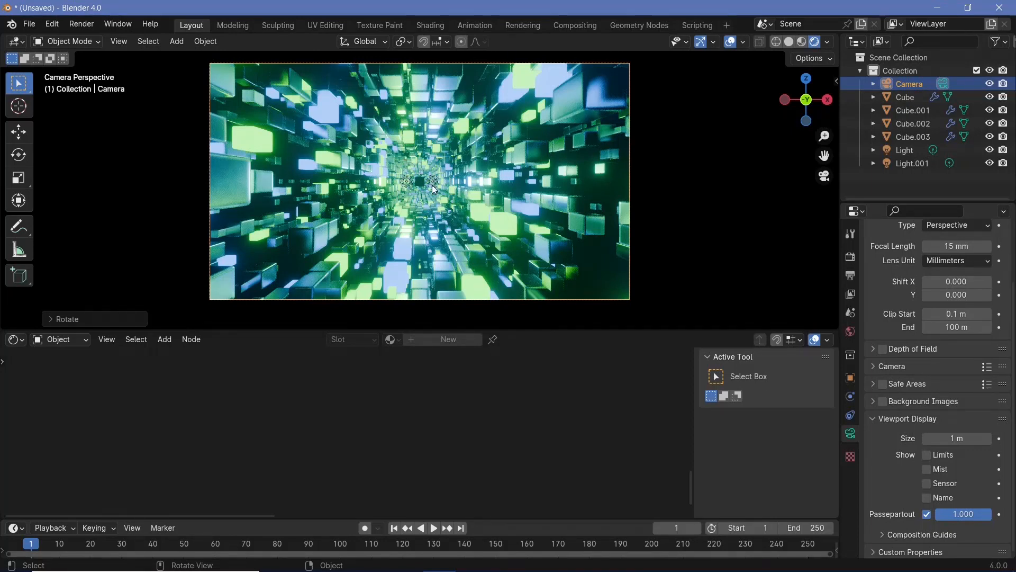
# Step: Parent both point lights to the camera
pyautogui.click(406, 184)
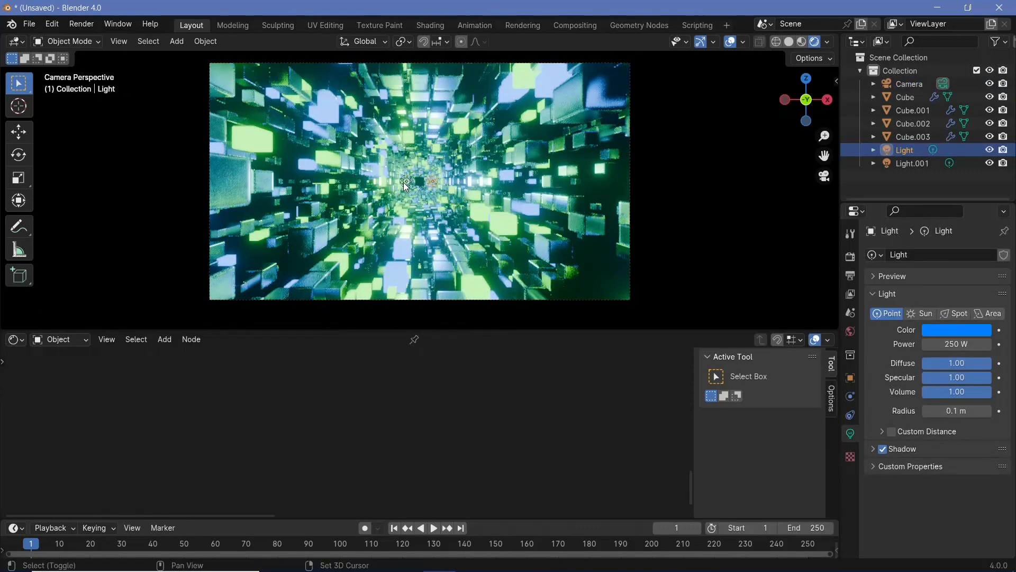
pyautogui.keyDown('shift'); pyautogui.click(433, 181); pyautogui.keyUp('shift')
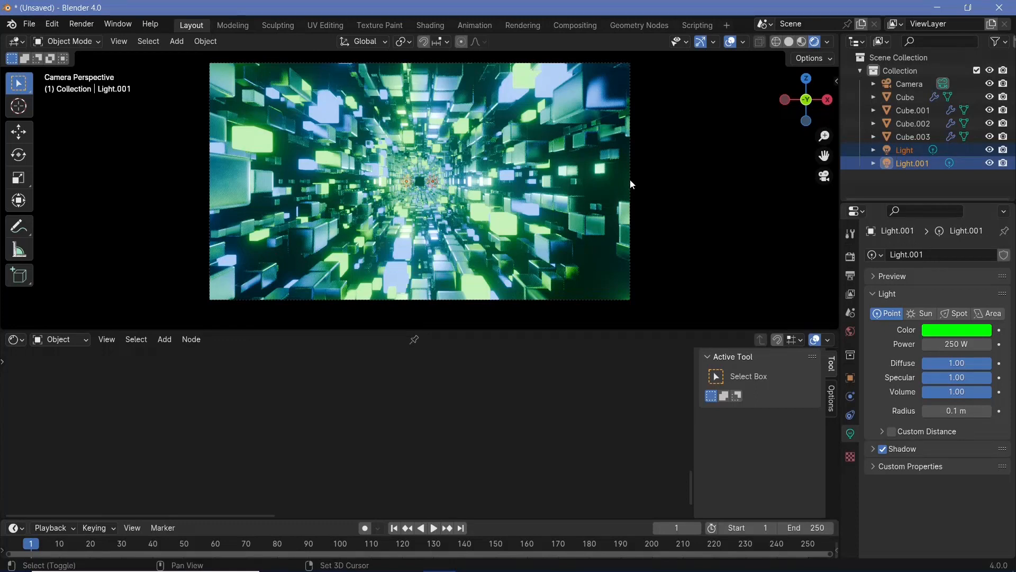
pyautogui.click(915, 86)
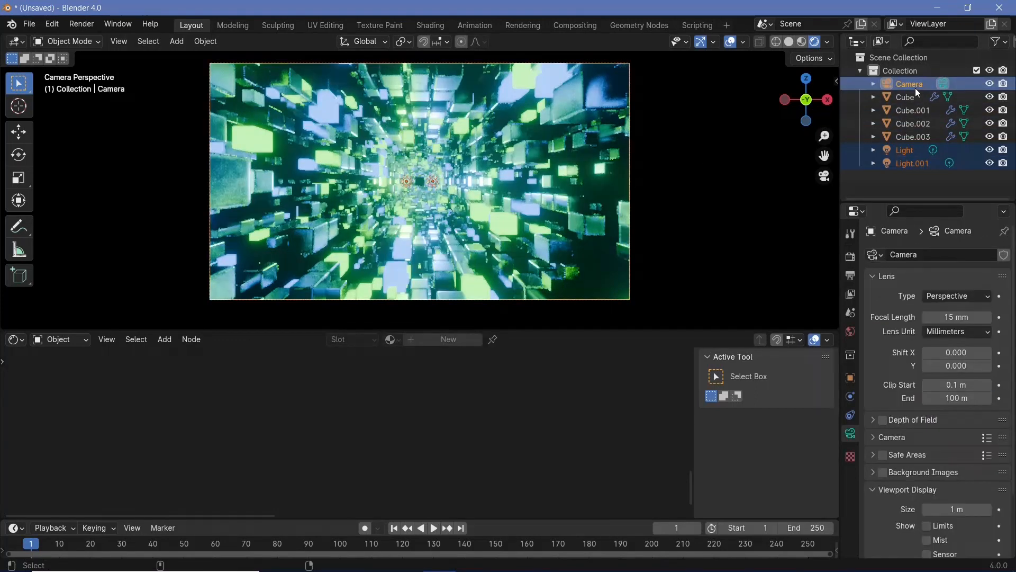
pyautogui.hotkey('ctrl', 'p')
pyautogui.click(509, 209)
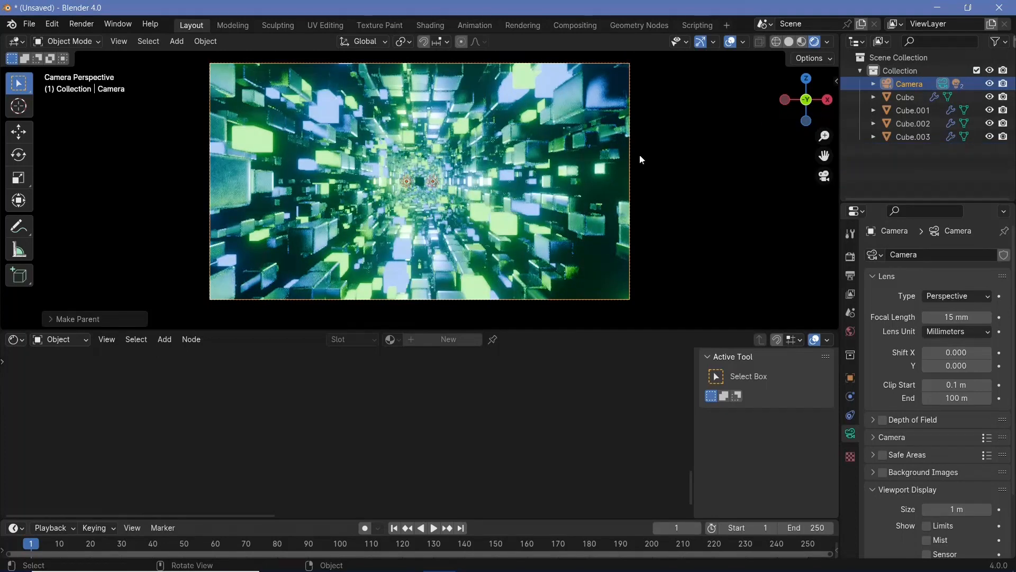
# Step: Insert a Location, Rotation & Scale keyframe for the camera alone at frame 0
pyautogui.click(924, 81)
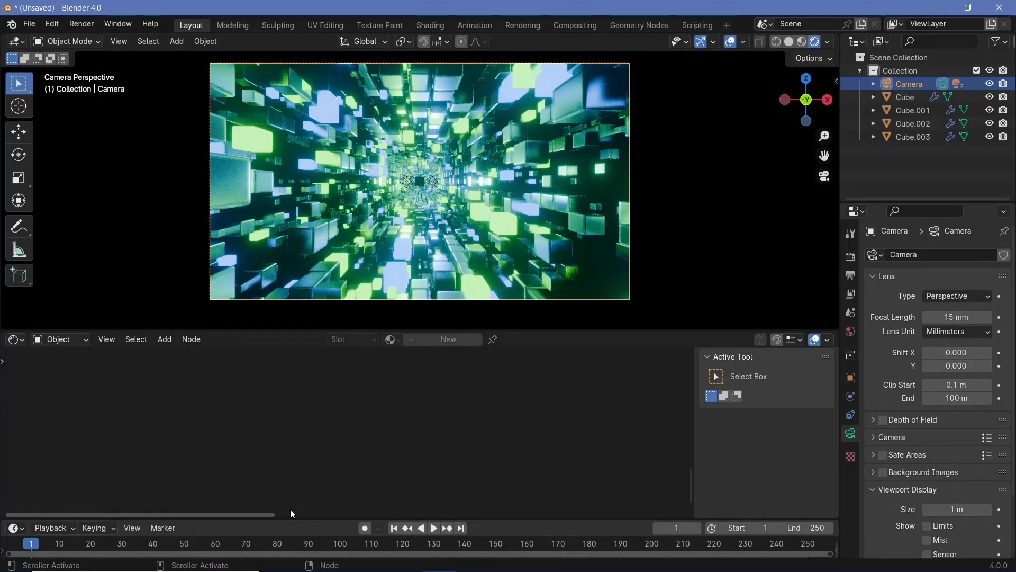
pyautogui.moveTo(290, 518); pyautogui.dragTo(308, 496)
pyautogui.press('Left')
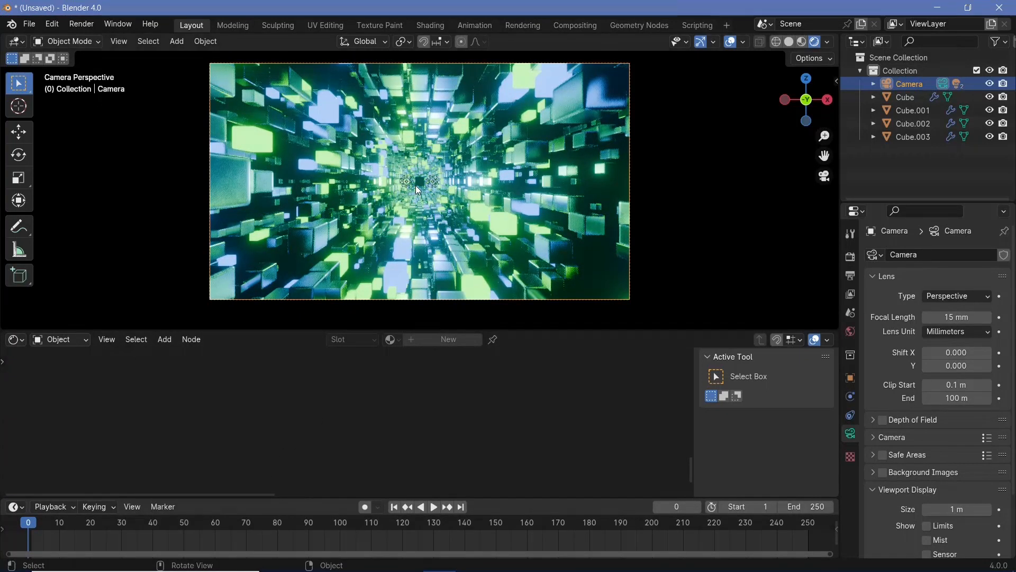
pyautogui.press('i')
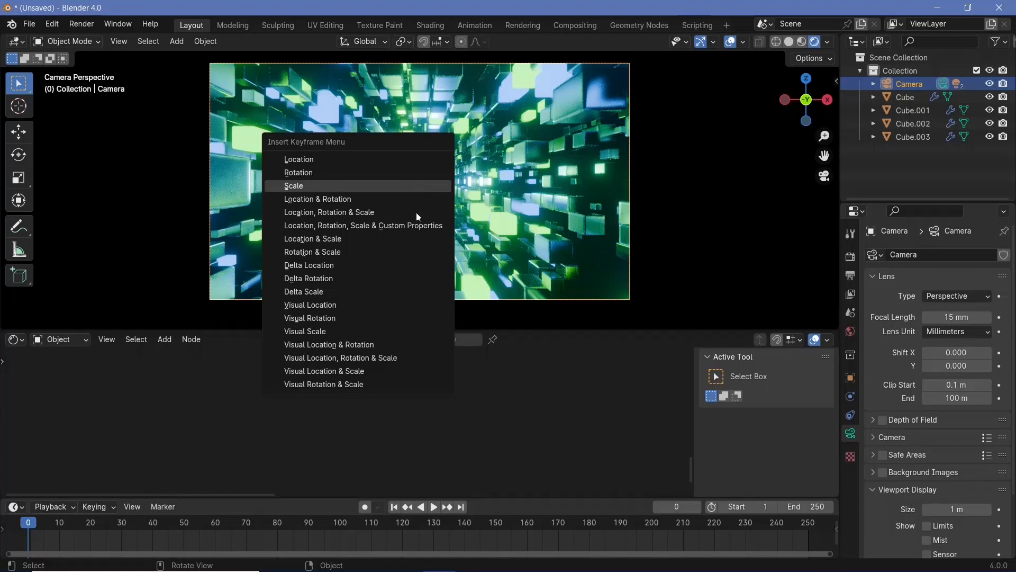
pyautogui.click(365, 212)
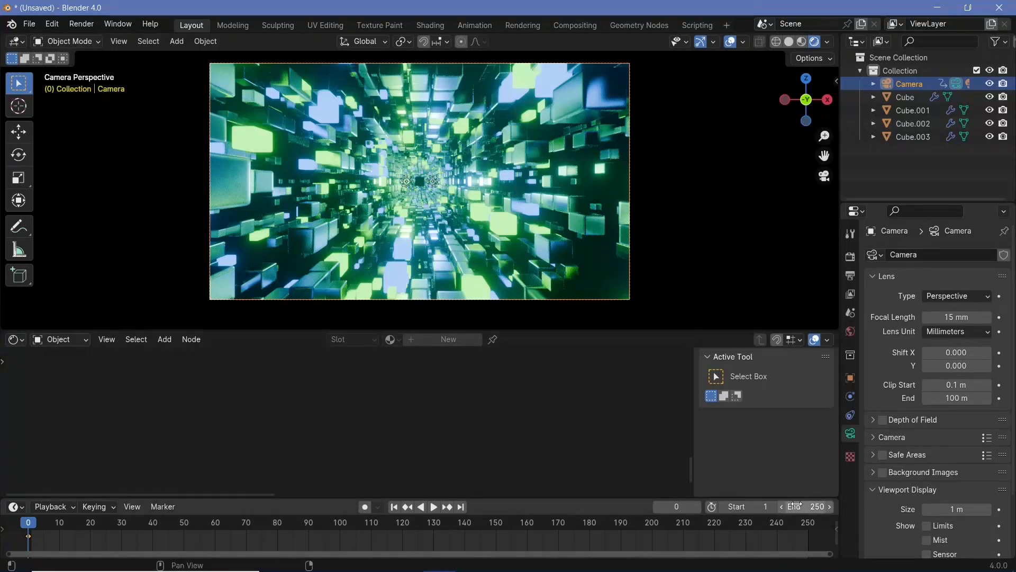
# Step: Set the animation's end frame to 600 and open the scene's output properties
pyautogui.click(798, 505)
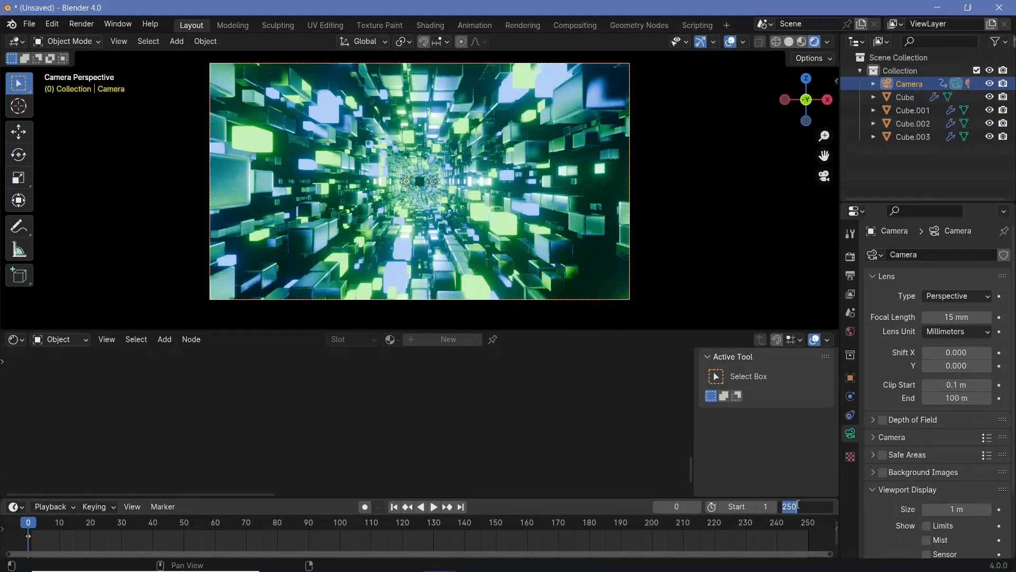
pyautogui.write('600')
pyautogui.press('Return')
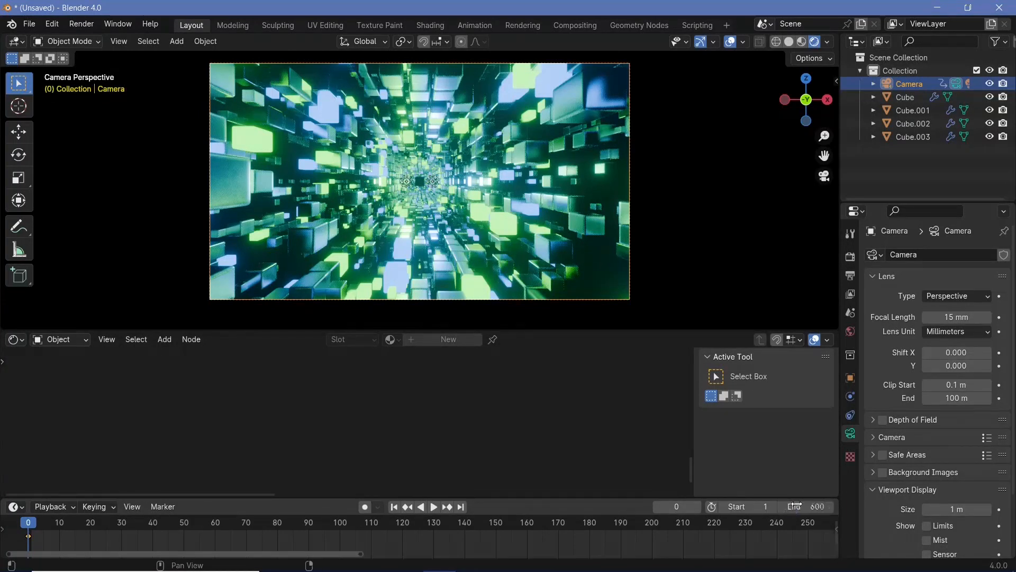
pyautogui.click(850, 276)
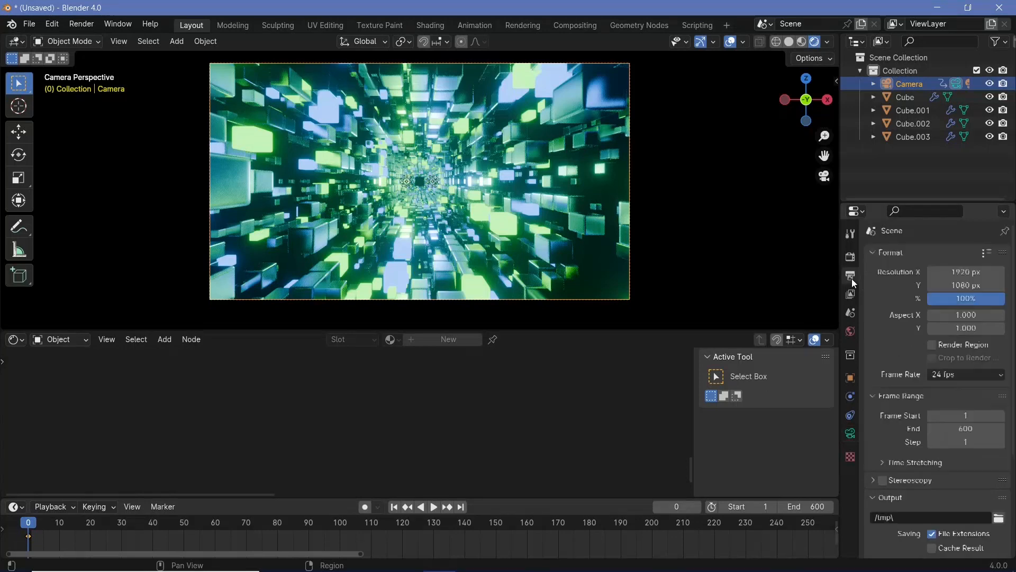
# Step: Set the output frame rate to 60 fps and the resolution percentage to 200%
pyautogui.click(953, 375)
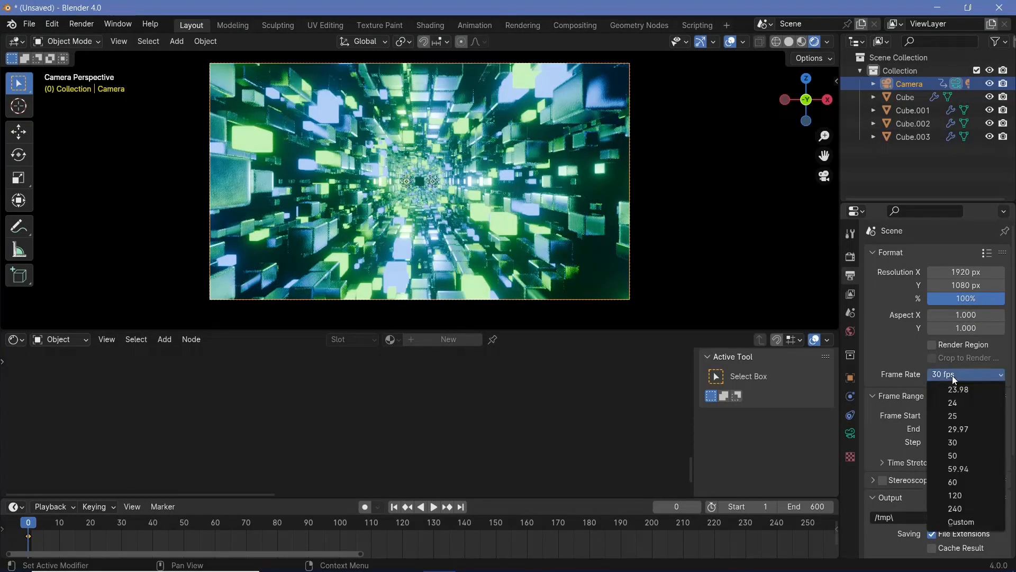
pyautogui.click(952, 479)
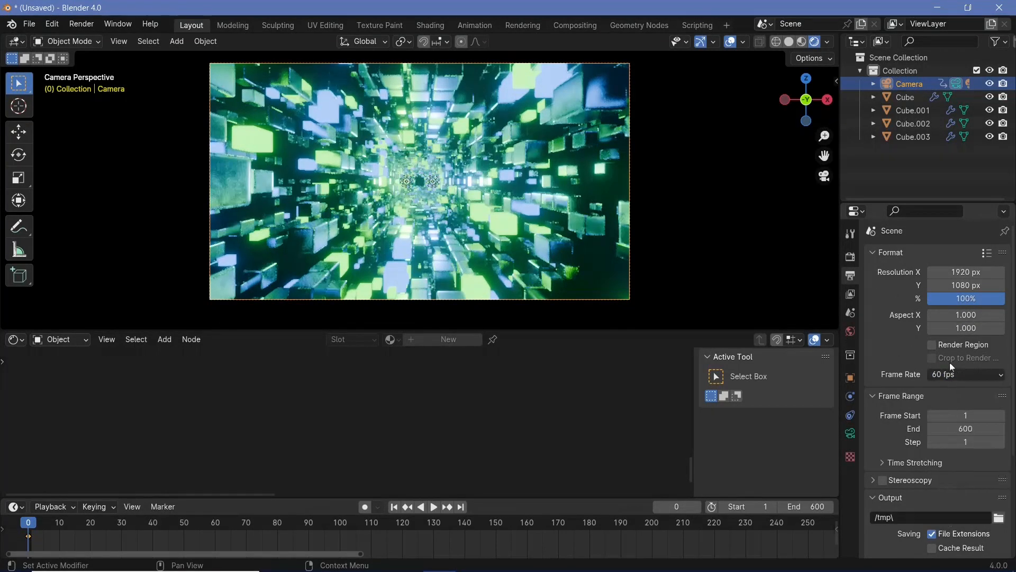
pyautogui.click(957, 300)
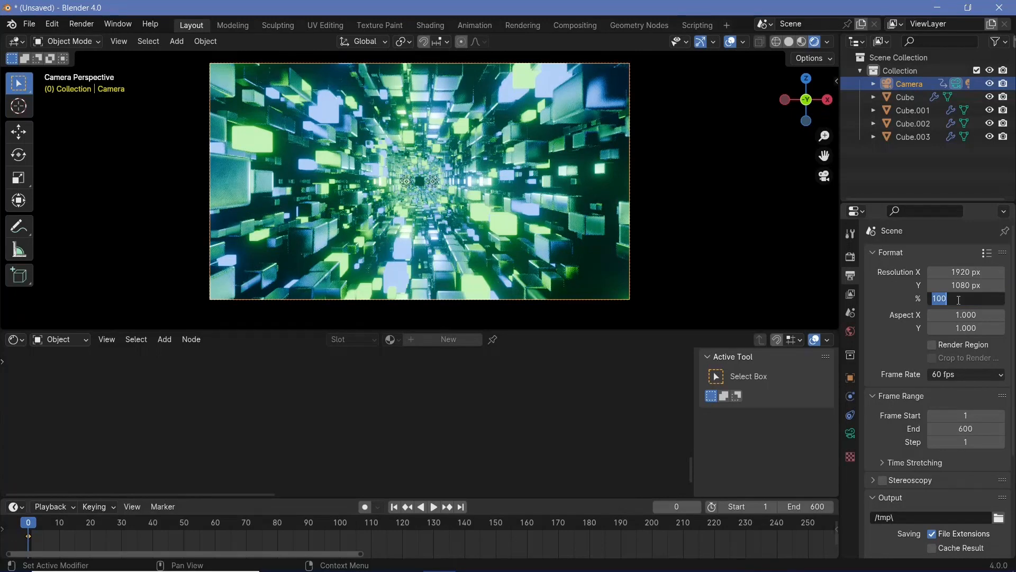
pyautogui.write('200')
pyautogui.press('Return')
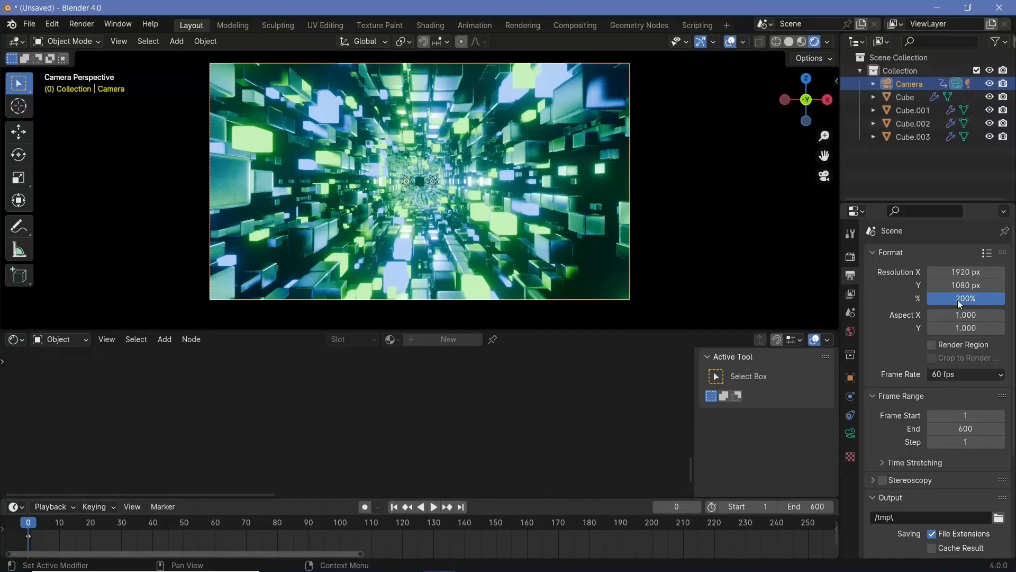
# Step: At frame 600, move the camera 10 m along the global Y axis and insert a Location, Rotation & Scale keyframe
pyautogui.scroll(-5, 774, 526)
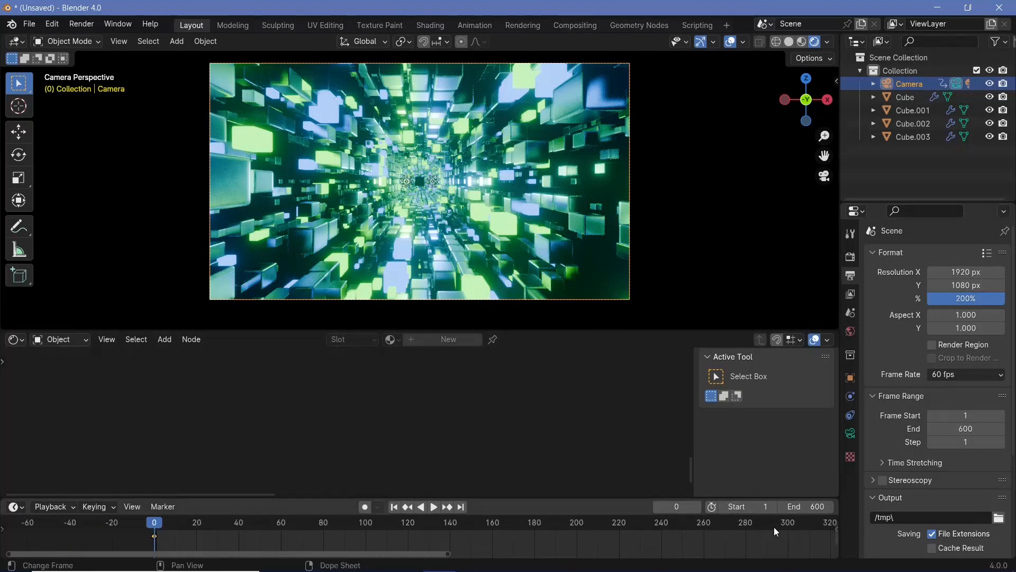
pyautogui.moveTo(777, 526); pyautogui.dragTo(303, 542, button='middle')
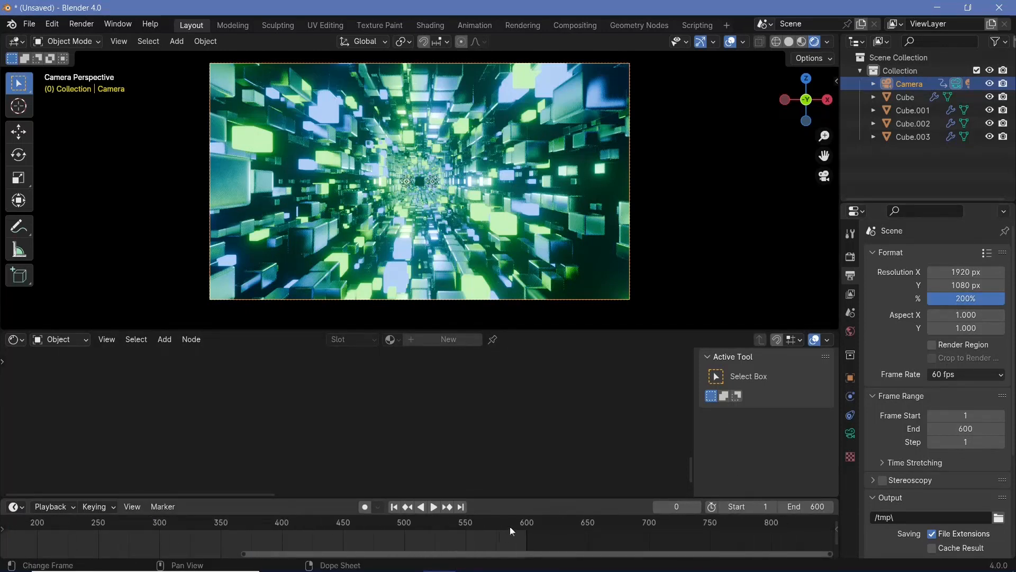
pyautogui.click(526, 525)
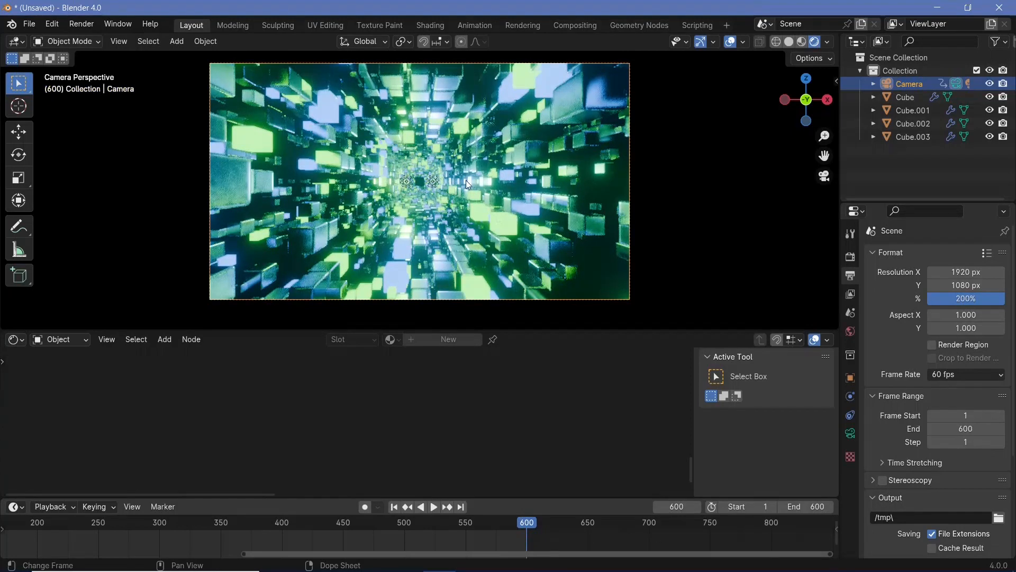
pyautogui.press('g')
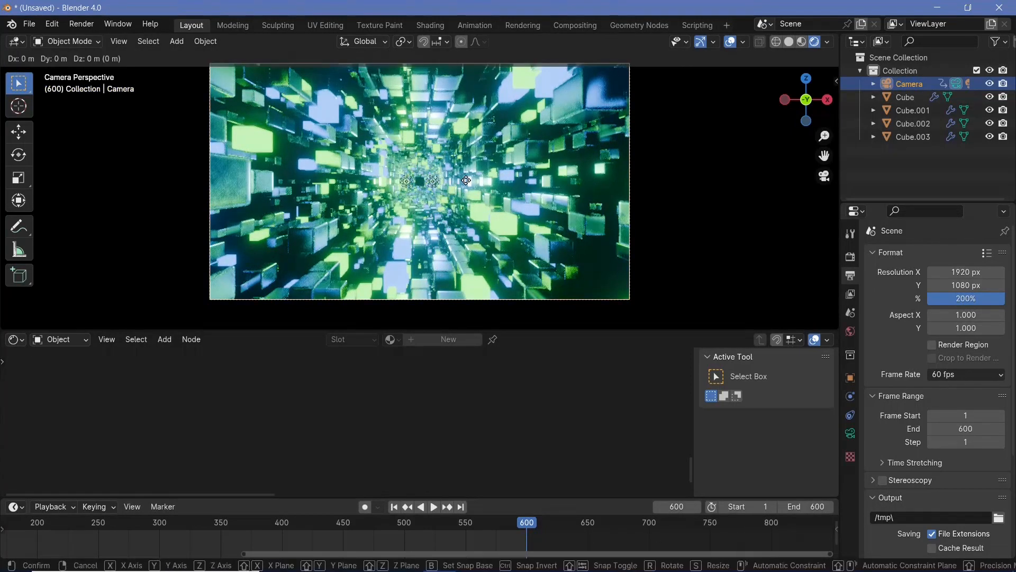
pyautogui.press('z')
pyautogui.write('y')
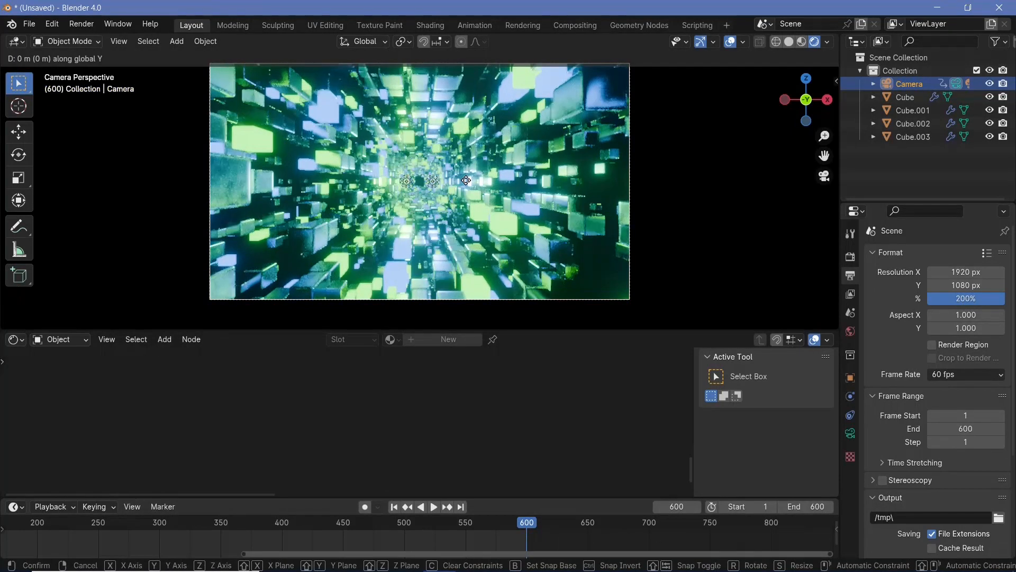
pyautogui.write('10')
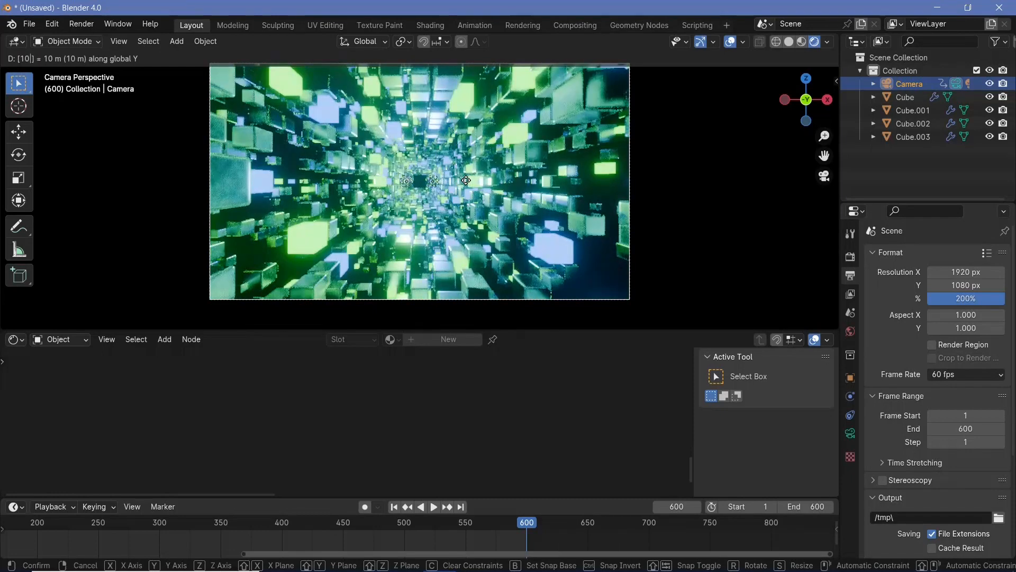
pyautogui.press('Return')
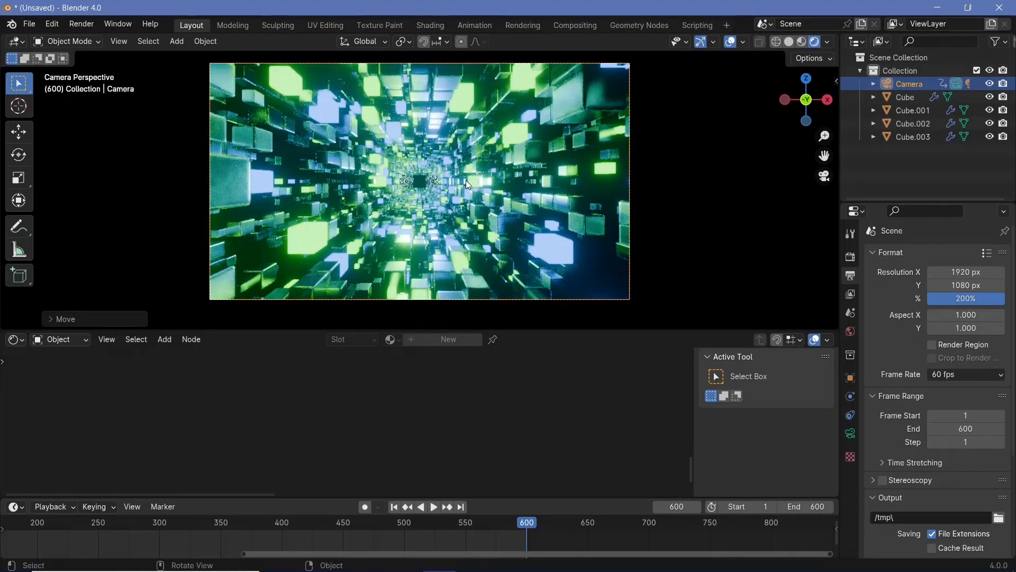
pyautogui.press('i')
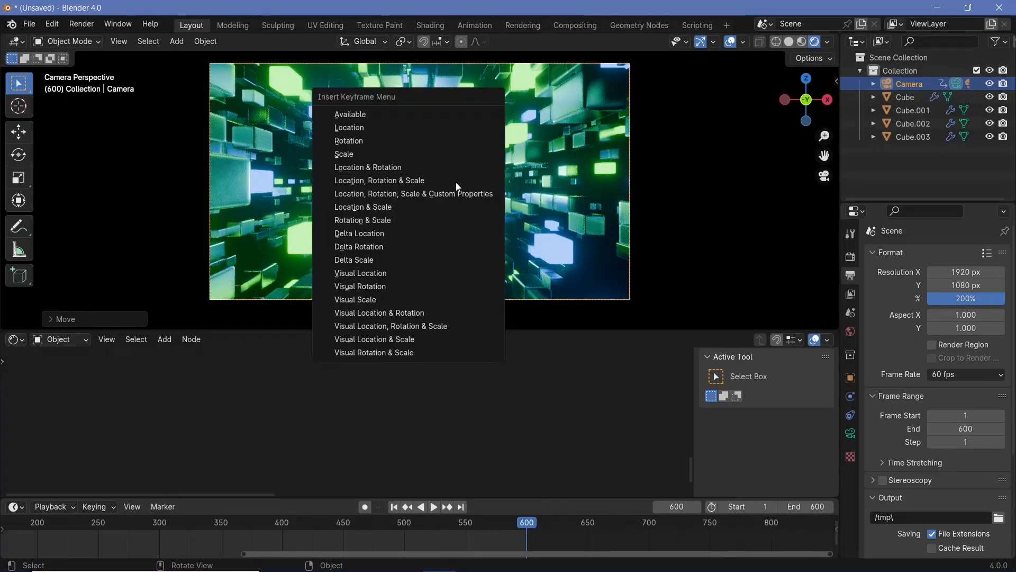
pyautogui.click(456, 182)
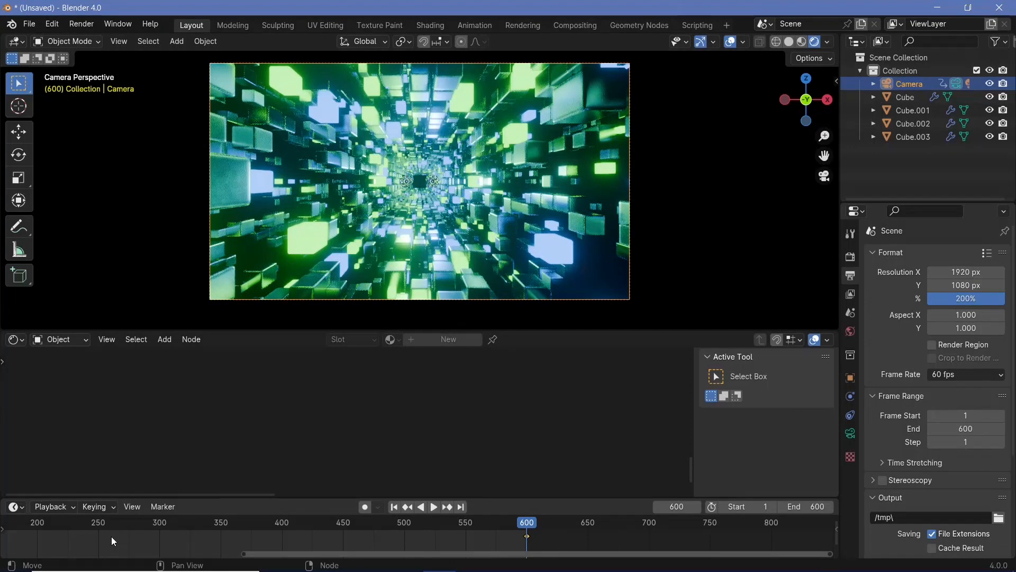
# Step: Set the camera keyframes' interpolation to Linear and briefly play the animation
pyautogui.scroll(-5, 122, 538)
pyautogui.scroll(-1, 221, 541)
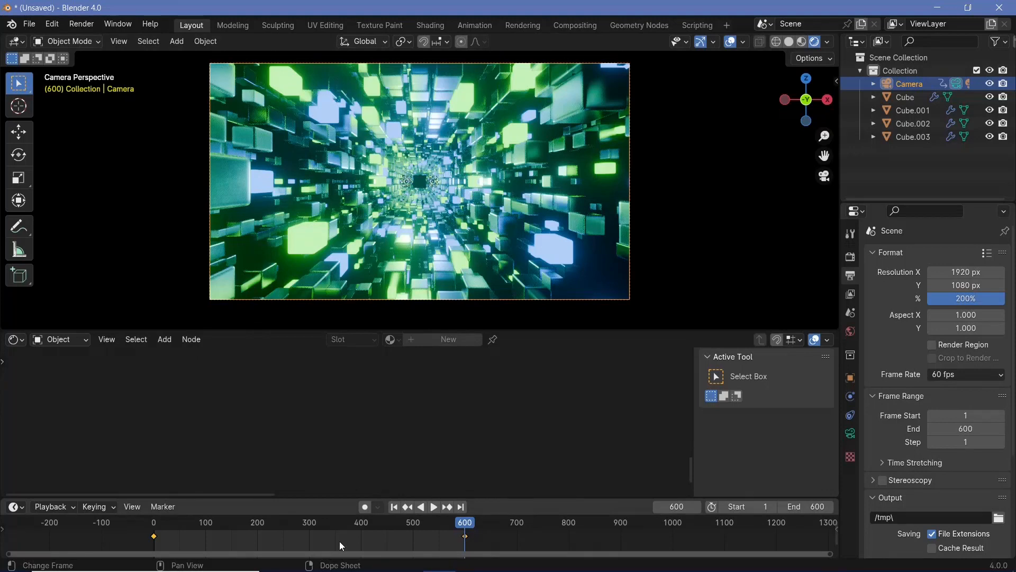
pyautogui.press('t')
pyautogui.click(316, 490)
pyautogui.press('space')
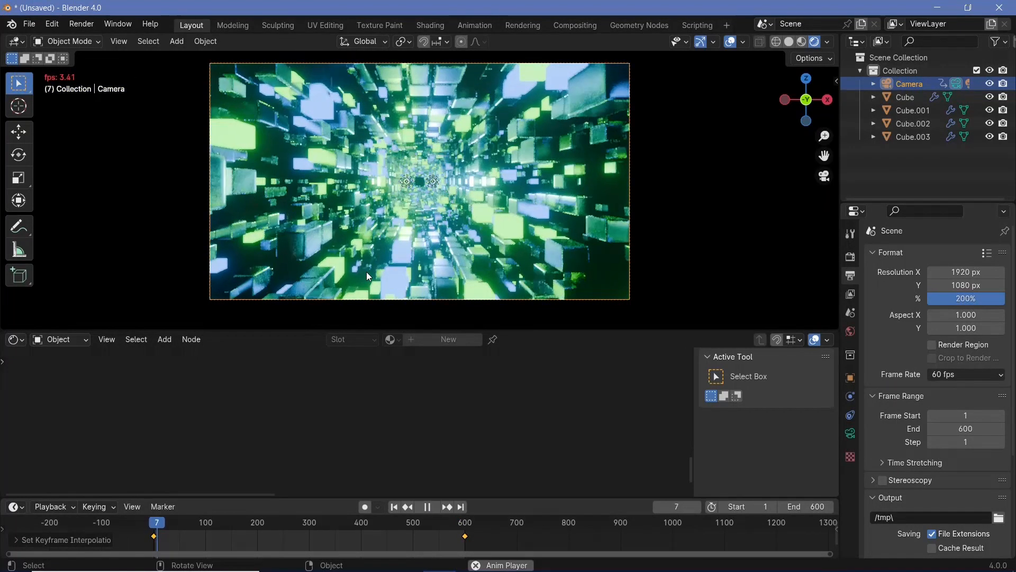
pyautogui.press('space')
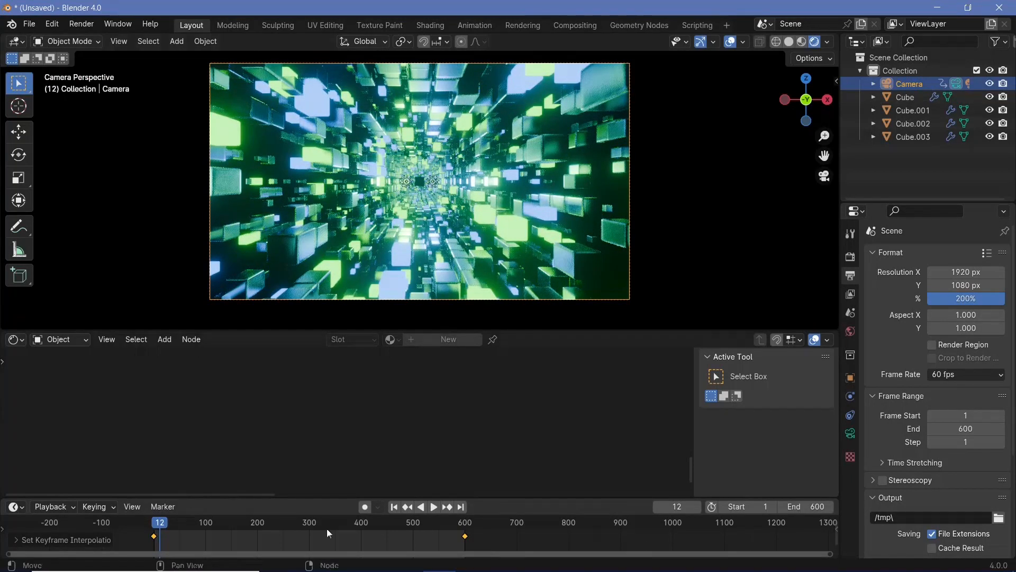
# Step: Set the playback sync mode to Frame Dropping and preview the camera's flight through the tunnel
pyautogui.click(53, 506)
pyautogui.click(96, 249)
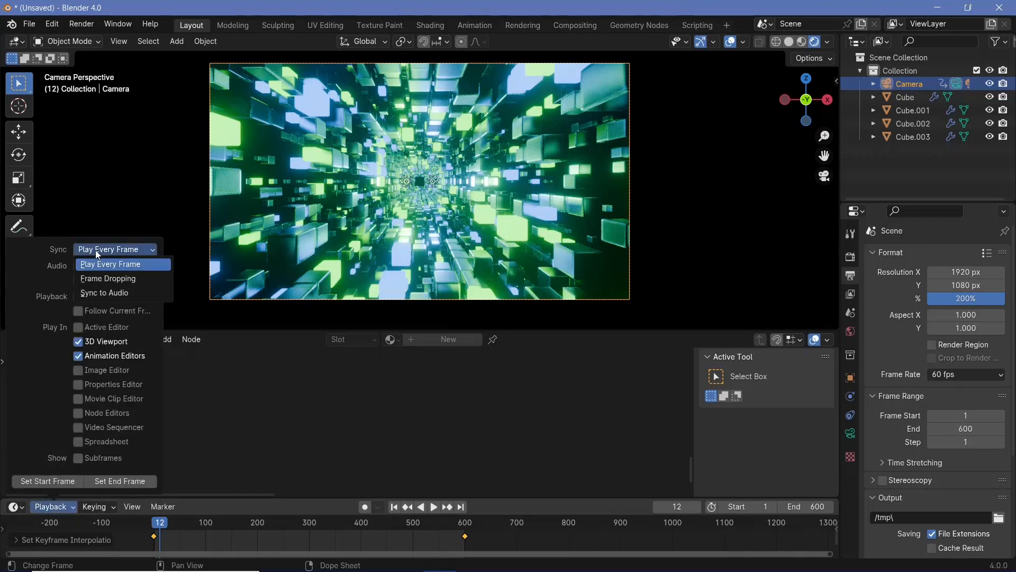
pyautogui.click(114, 278)
pyautogui.press('space')
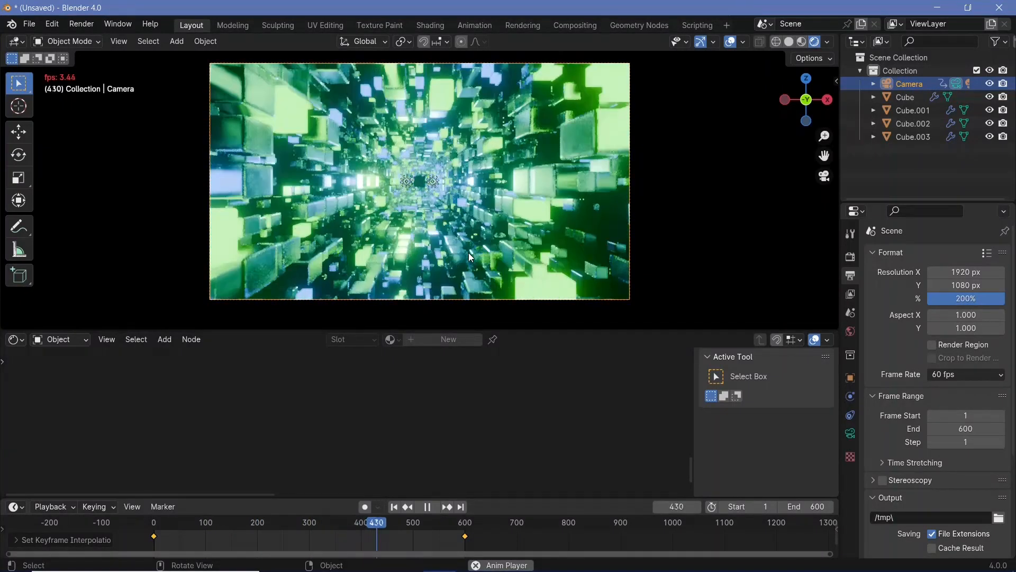
pyautogui.press('space')
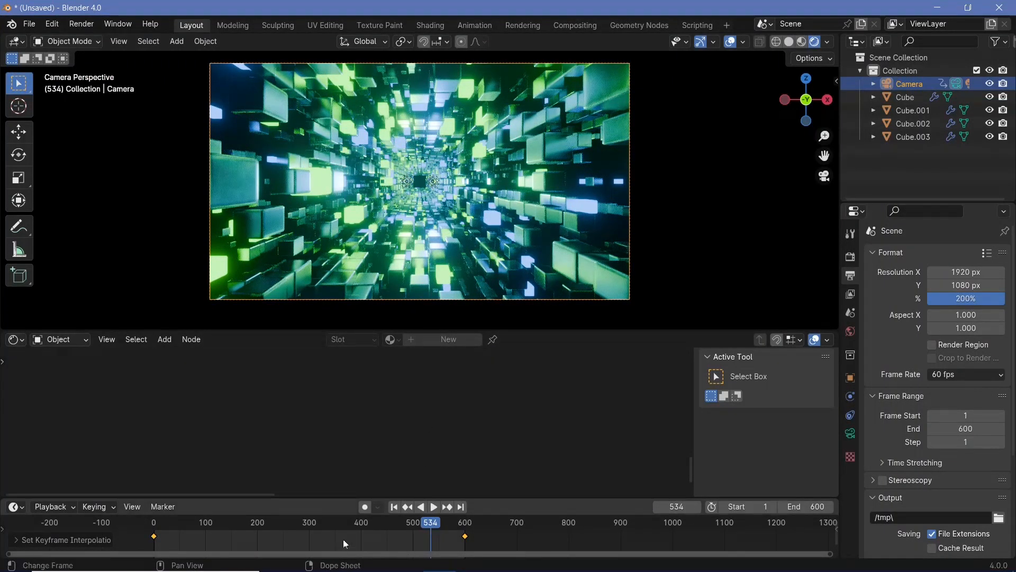
# Step: At frame 600, rotate the camera 360° around global Y, insert a Location, Rotation & Scale keyframe, and preview the spin
pyautogui.click(467, 526)
pyautogui.press('Left')
pyautogui.press('Left')
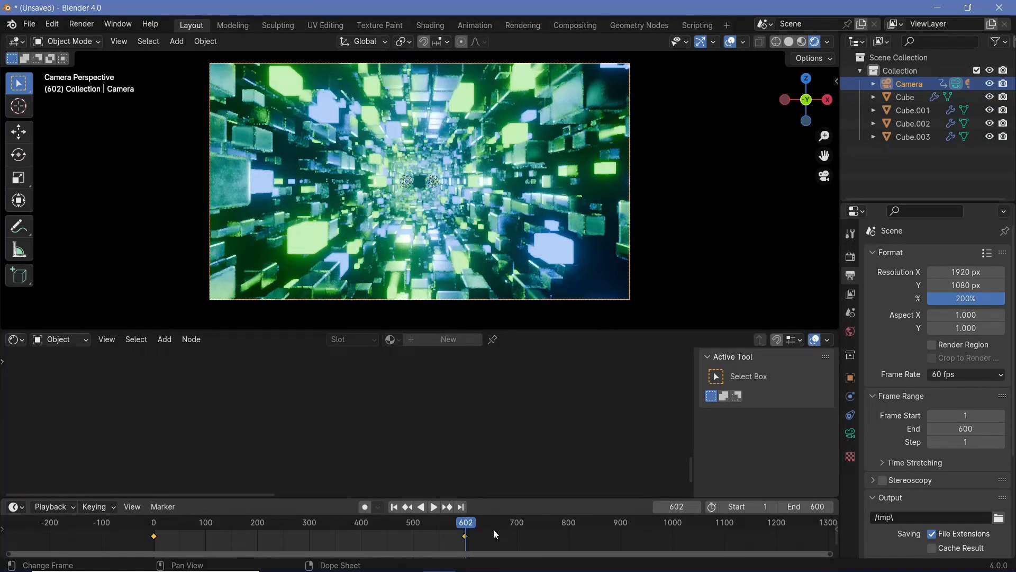
pyautogui.press('Left')
pyautogui.press('Left')
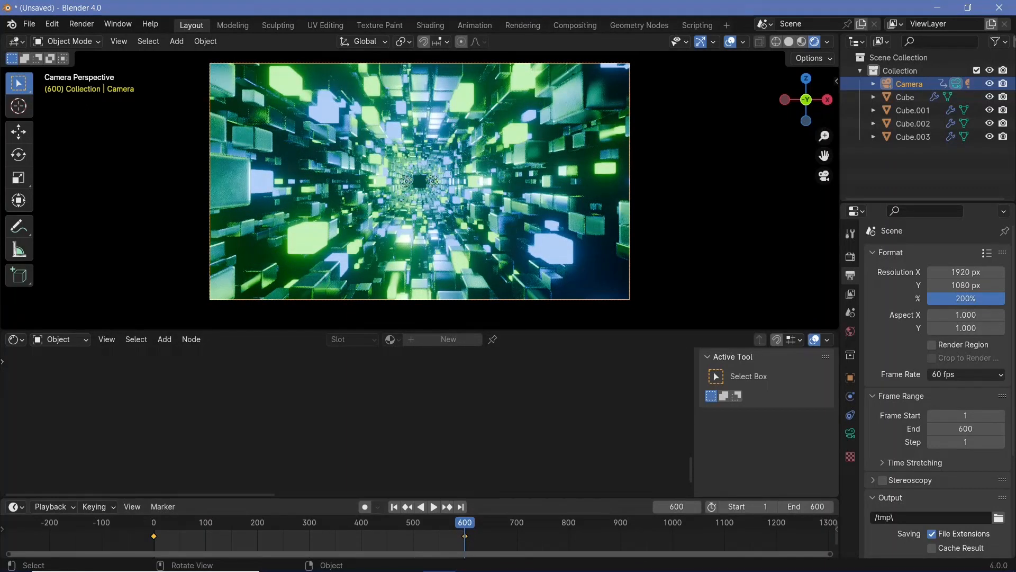
pyautogui.press('r')
pyautogui.press('y')
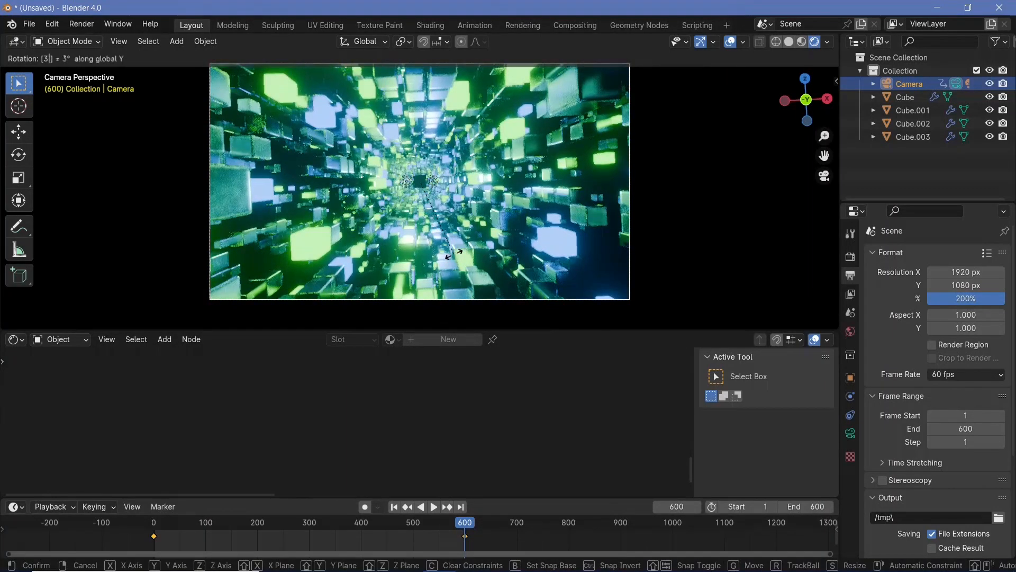
pyautogui.click(453, 253)
pyautogui.press('i')
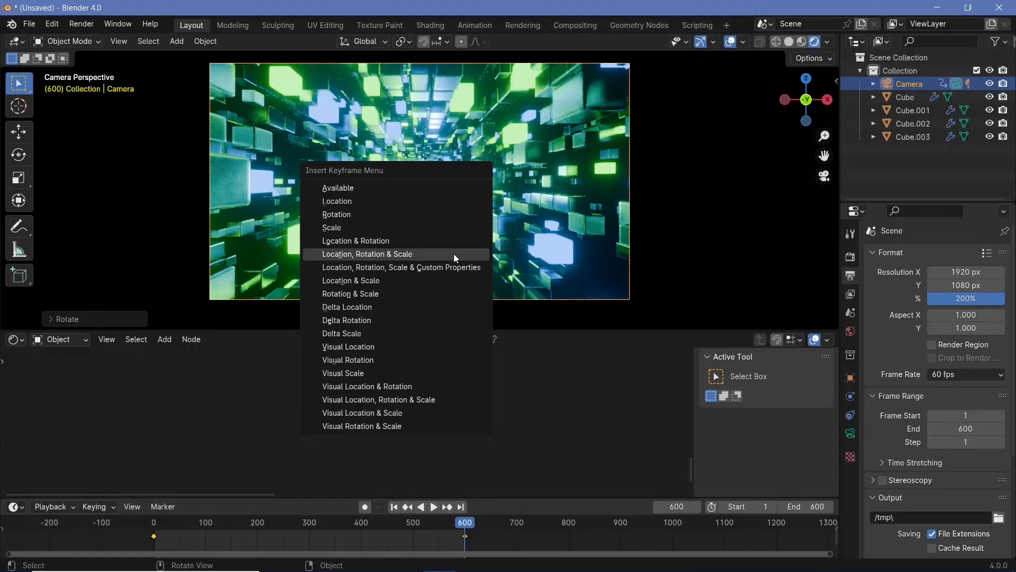
pyautogui.click(453, 253)
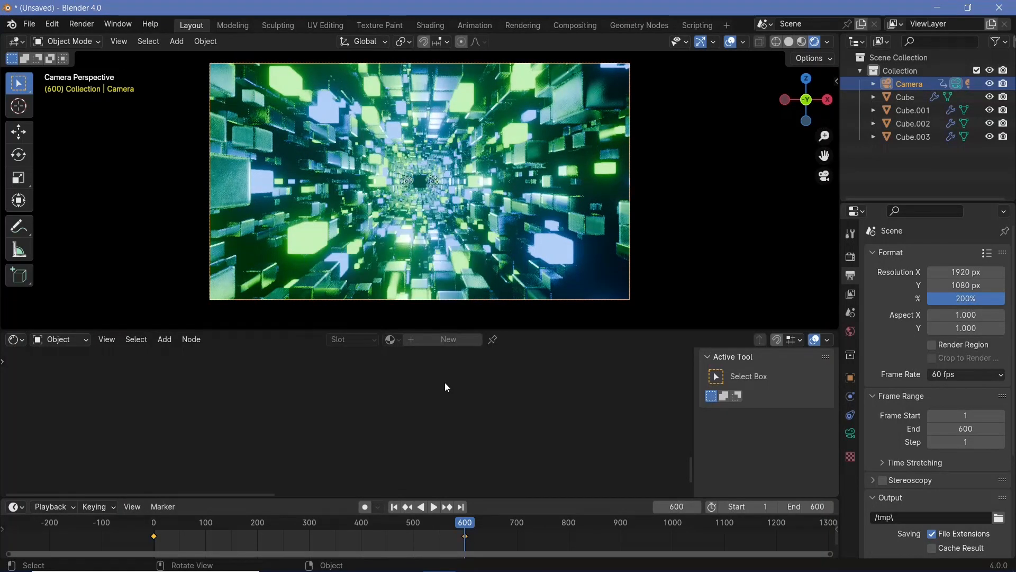
pyautogui.press('space')
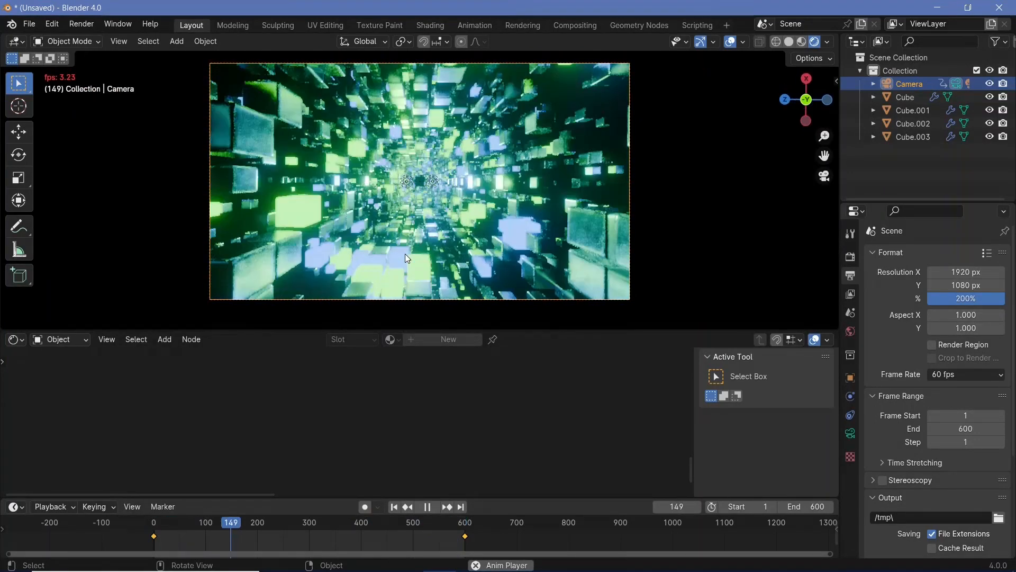
pyautogui.press('space')
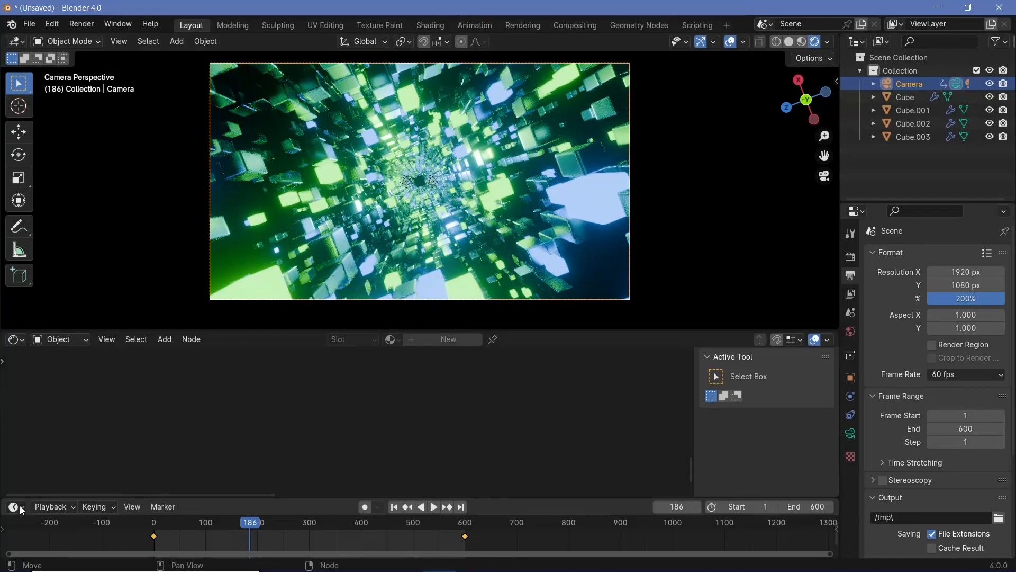
# Step: Enlarge the timeline area and switch it to the Graph Editor
pyautogui.moveTo(53, 499); pyautogui.dragTo(42, 439)
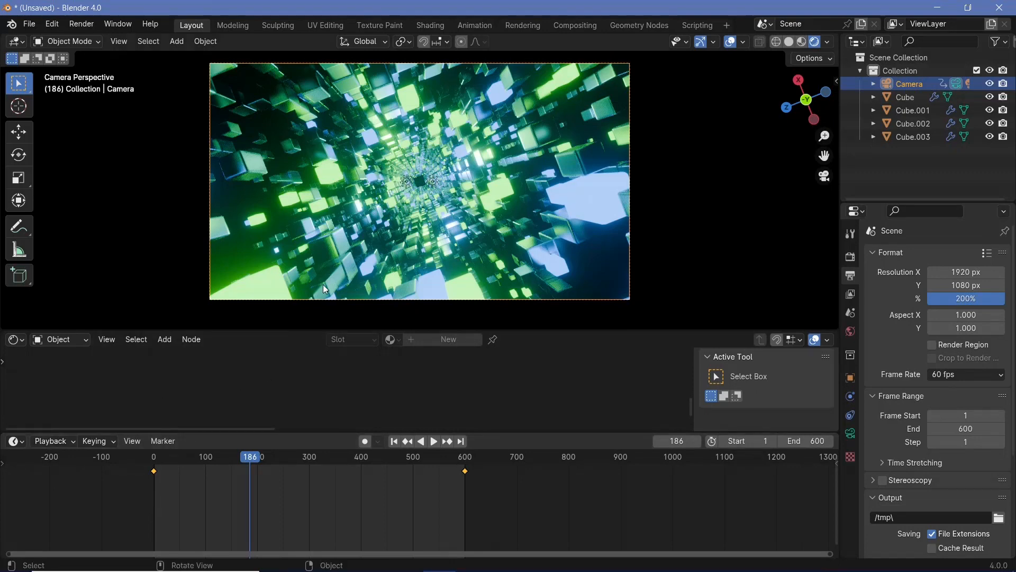
pyautogui.click(16, 441)
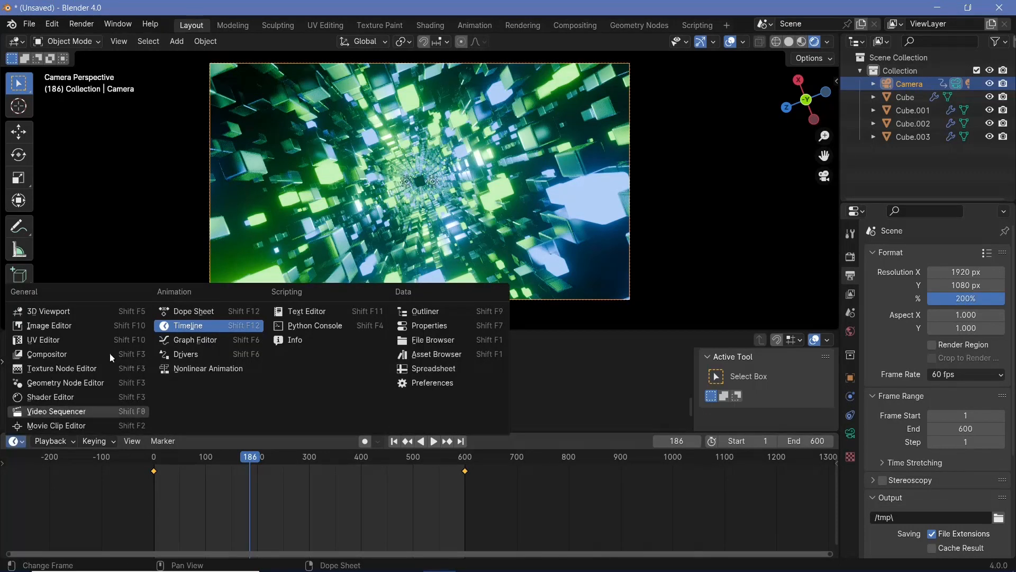
pyautogui.click(162, 344)
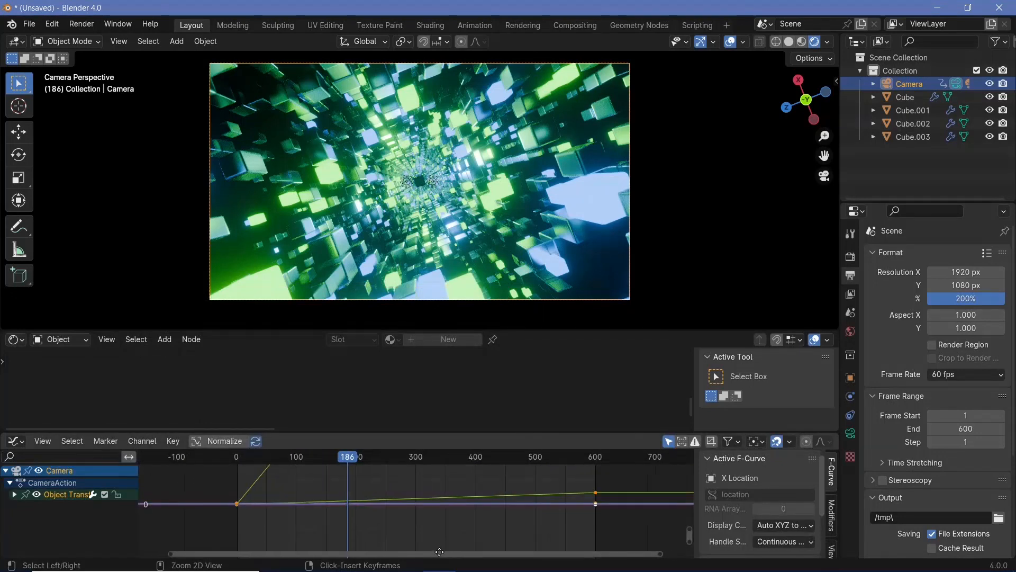
# Step: Select the camera's Y Euler Rotation curve and set the keyframe interpolation to Bezier
pyautogui.click(13, 495)
pyautogui.scroll(-3, 64, 520)
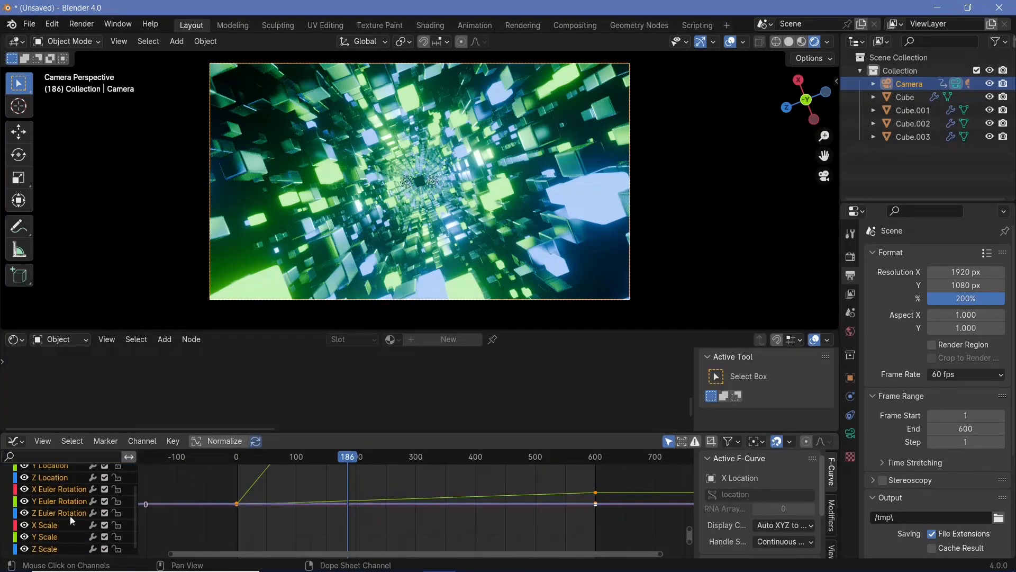
pyautogui.click(63, 500)
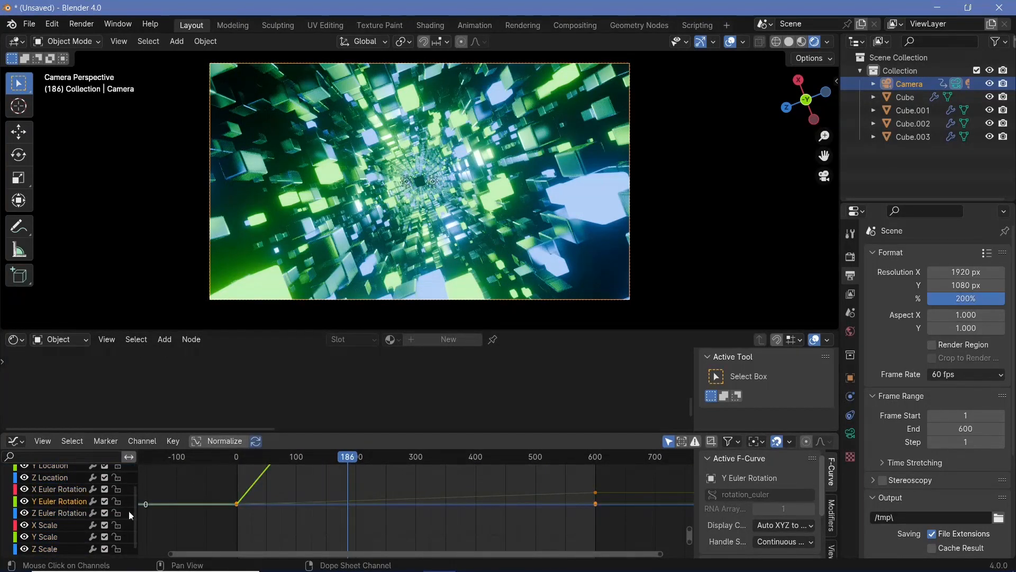
pyautogui.moveTo(387, 510); pyautogui.dragTo(354, 485, button='middle')
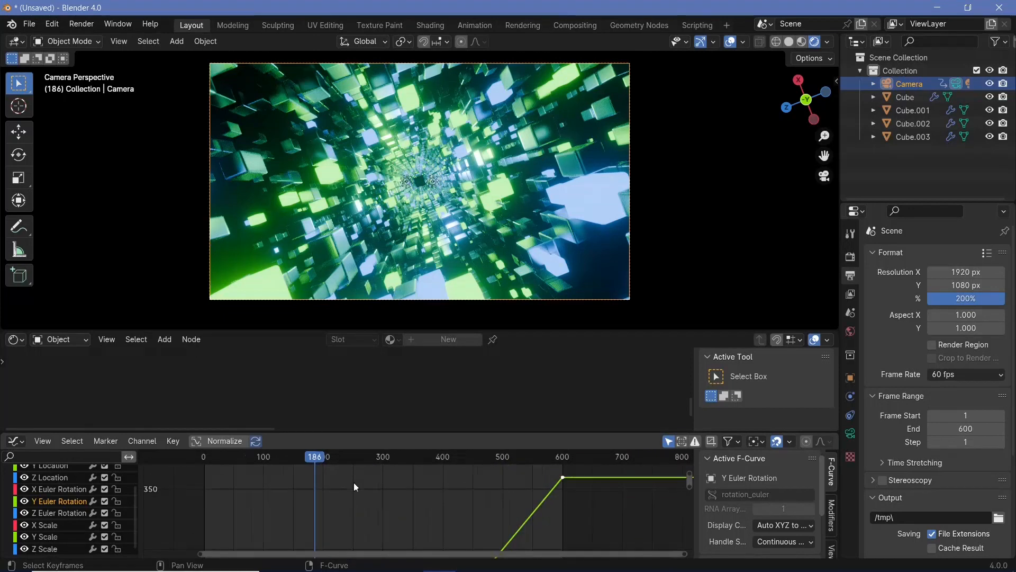
pyautogui.moveTo(426, 505)
pyautogui.keyDown('ctrl'); pyautogui.mouseDown(button='middle')
pyautogui.moveTo(437, 520)
pyautogui.moveTo(444, 494)
pyautogui.mouseUp(button='middle'); pyautogui.keyUp('ctrl')
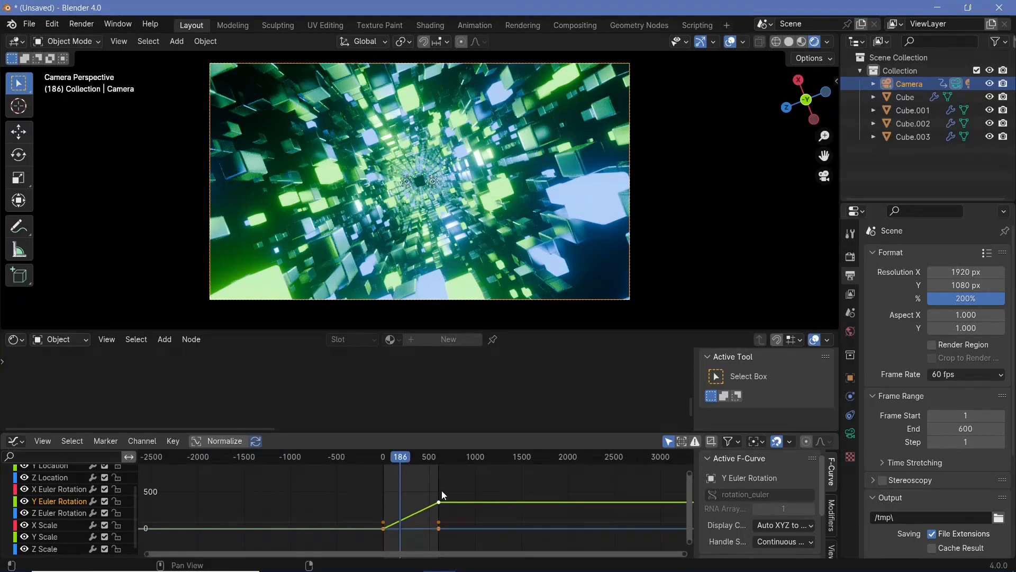
pyautogui.press('t')
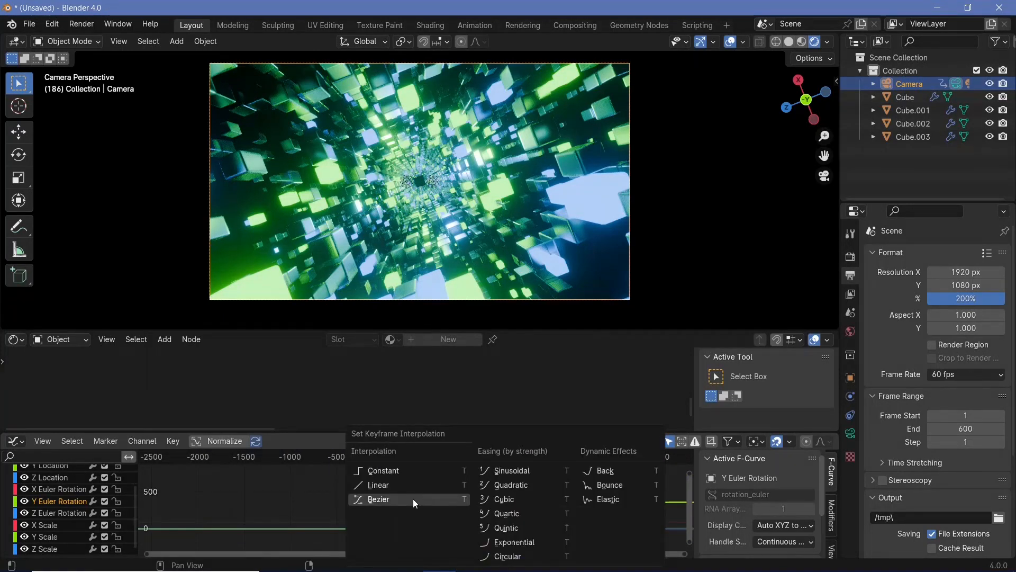
pyautogui.click(413, 498)
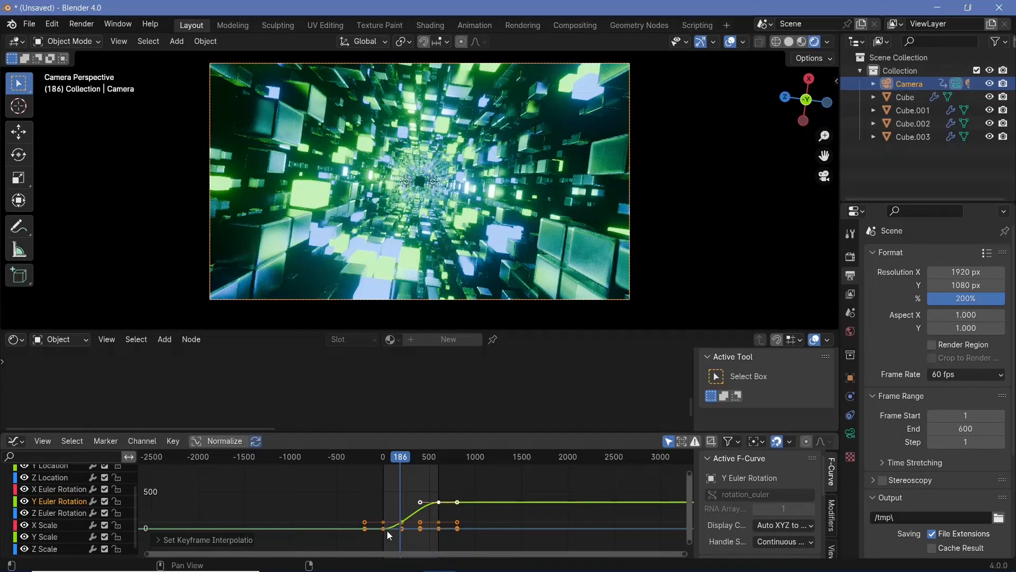
# Step: Hide all of the camera's animation curves except Y Euler Rotation in the Graph Editor
pyautogui.click(24, 513)
pyautogui.moveTo(23, 545); pyautogui.dragTo(24, 548)
pyautogui.moveTo(25, 489); pyautogui.dragTo(25, 465)
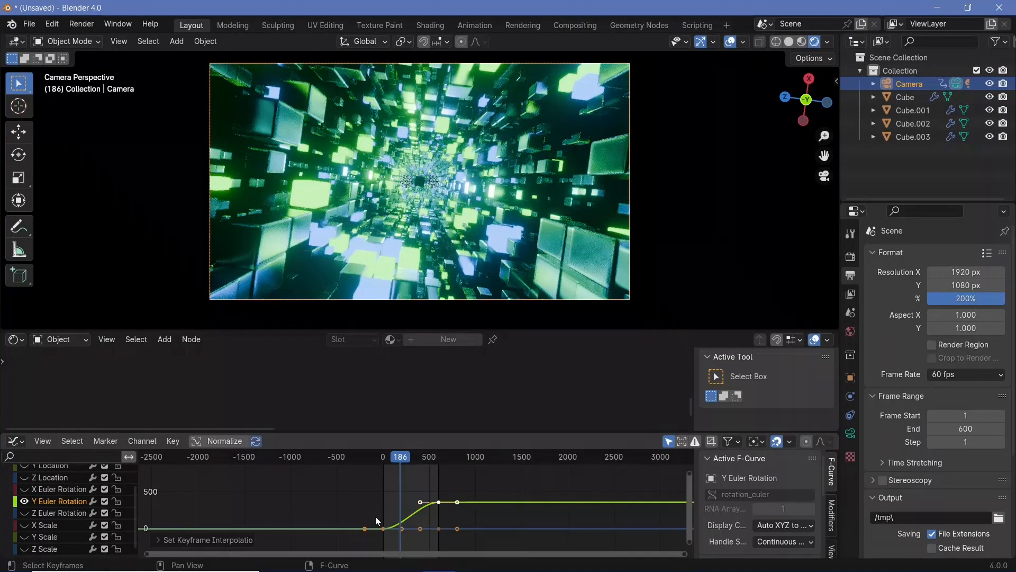
# Step: Select both Y Euler Rotation keyframes, set the pivot to Individual Centers, and scale their handles along X to roughly one and a half times
pyautogui.moveTo(475, 538)
pyautogui.mouseDown()
pyautogui.moveTo(366, 491)
pyautogui.moveTo(464, 538)
pyautogui.mouseUp()
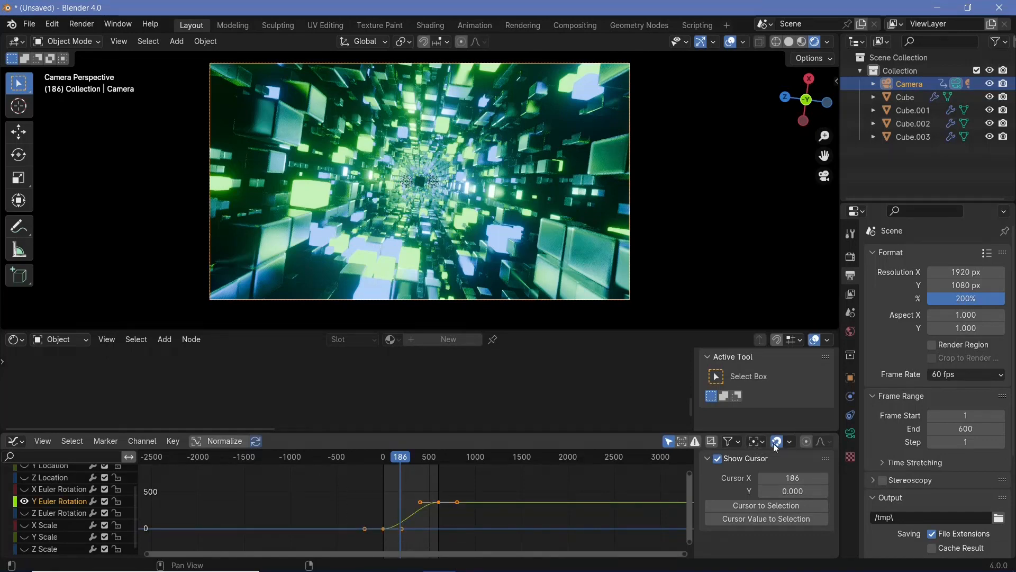
pyautogui.click(757, 441)
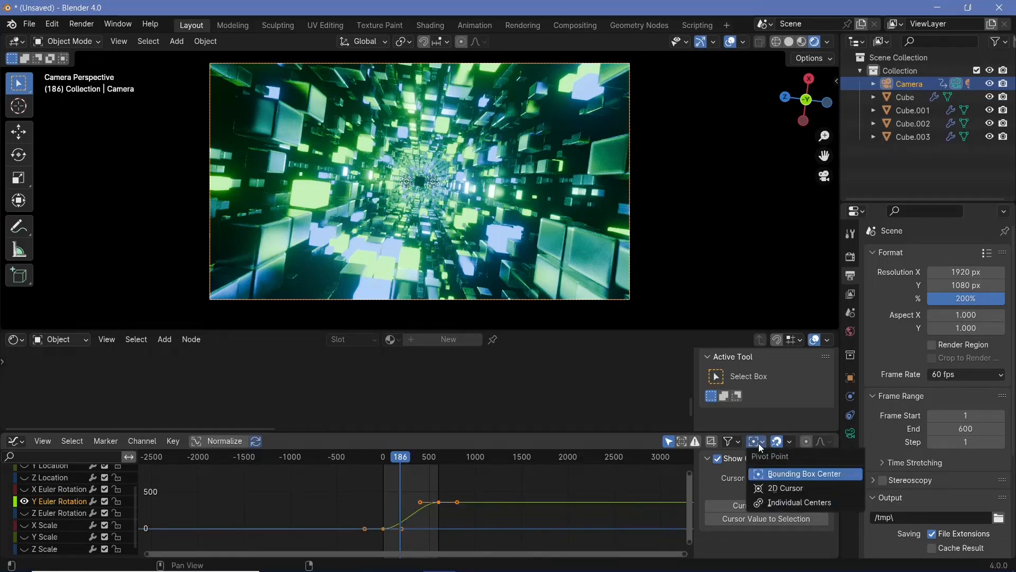
pyautogui.click(785, 503)
pyautogui.press('s')
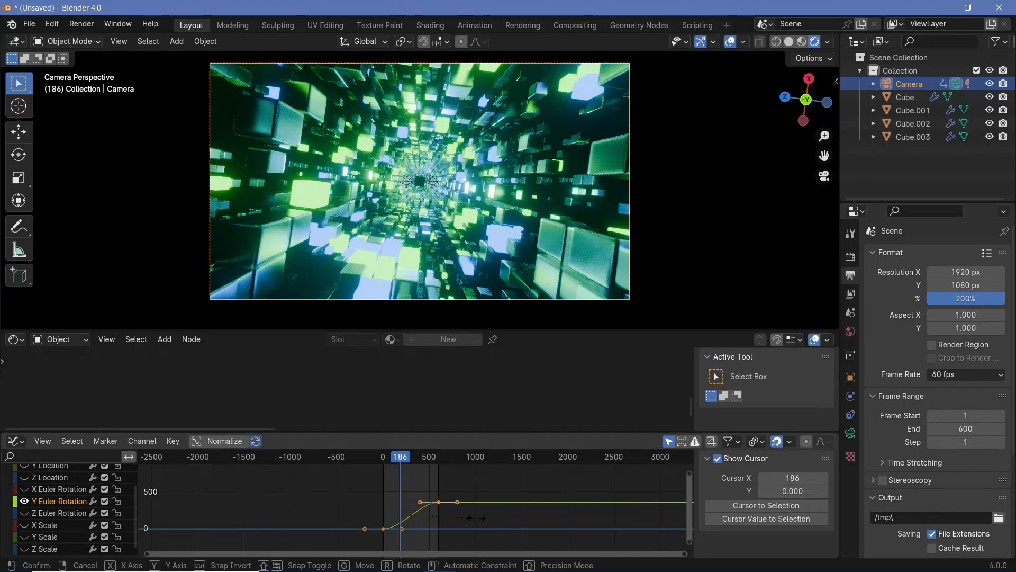
pyautogui.press('x')
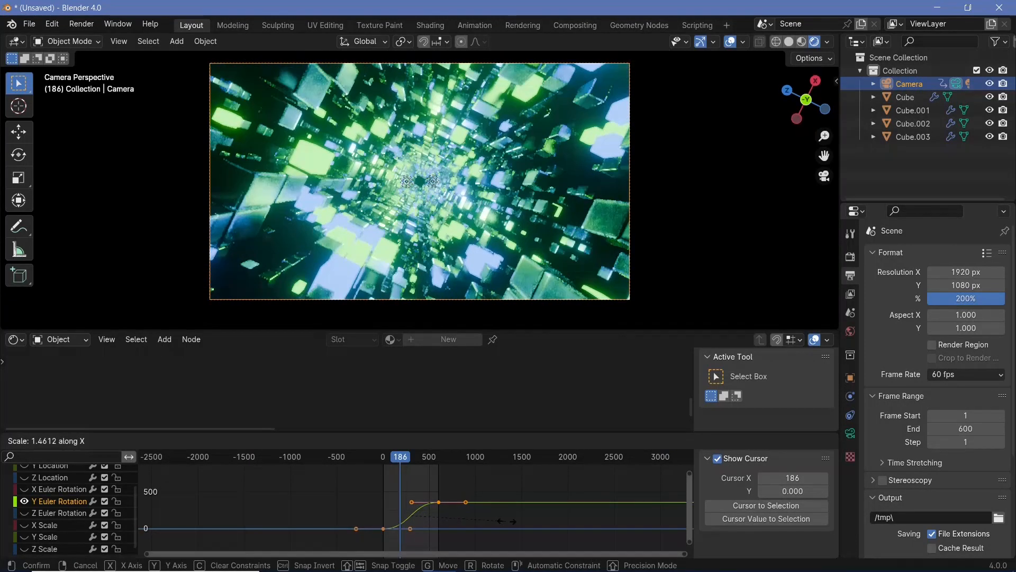
pyautogui.click(515, 522)
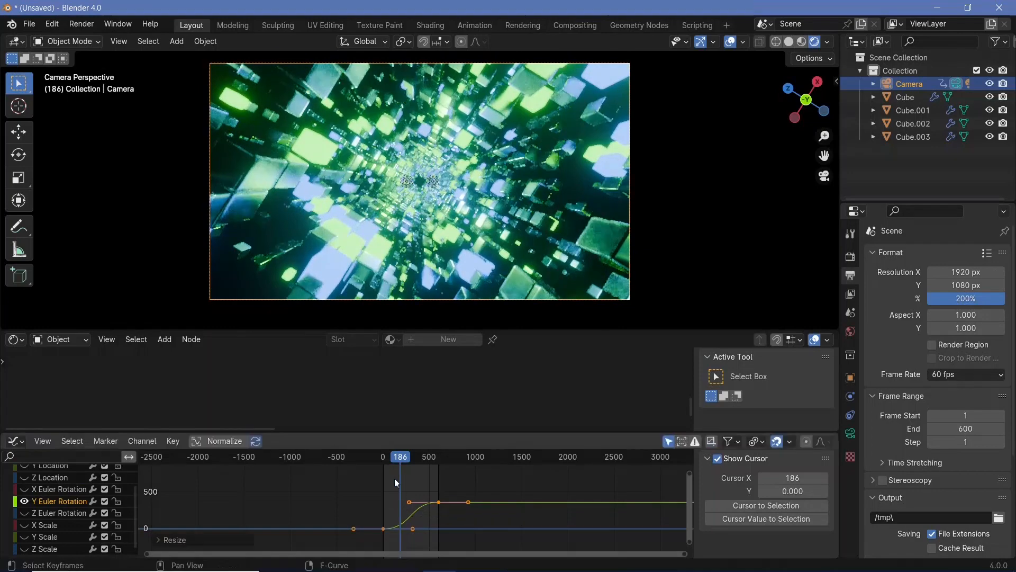
# Step: Preview the camera's spin by playing the animation from frame 0 and again from about frame 489
pyautogui.click(383, 460)
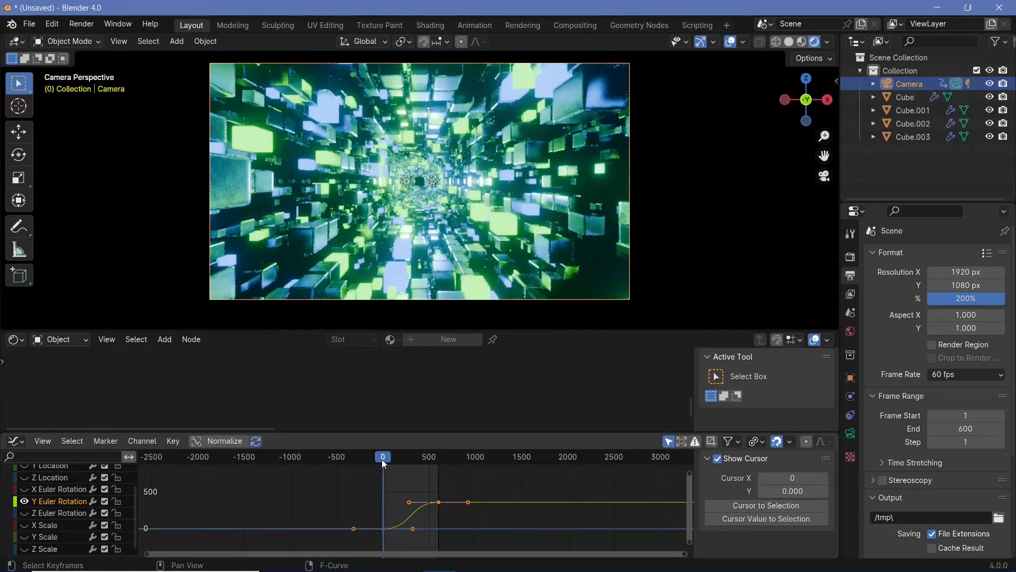
pyautogui.press('space')
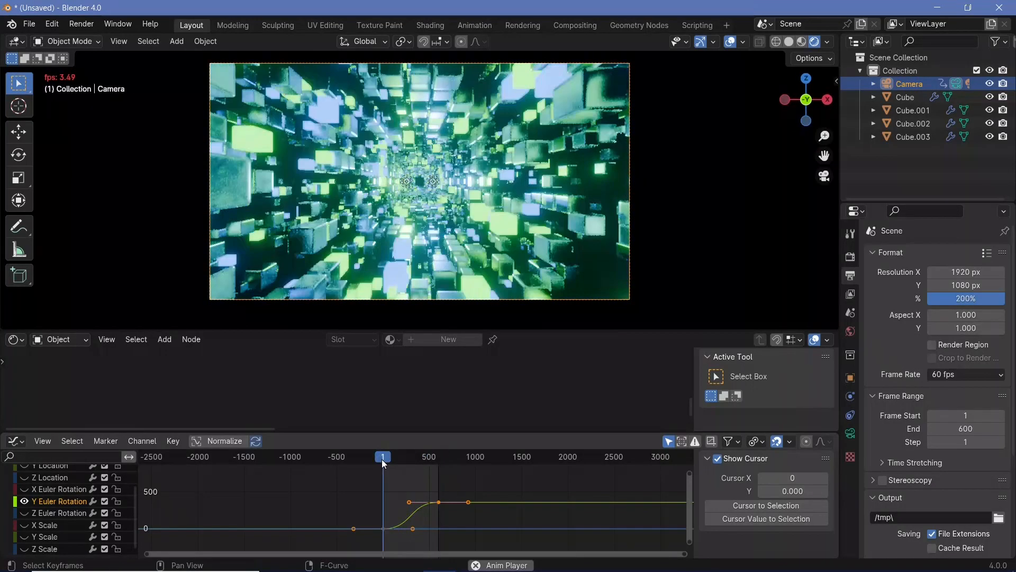
pyautogui.press('space')
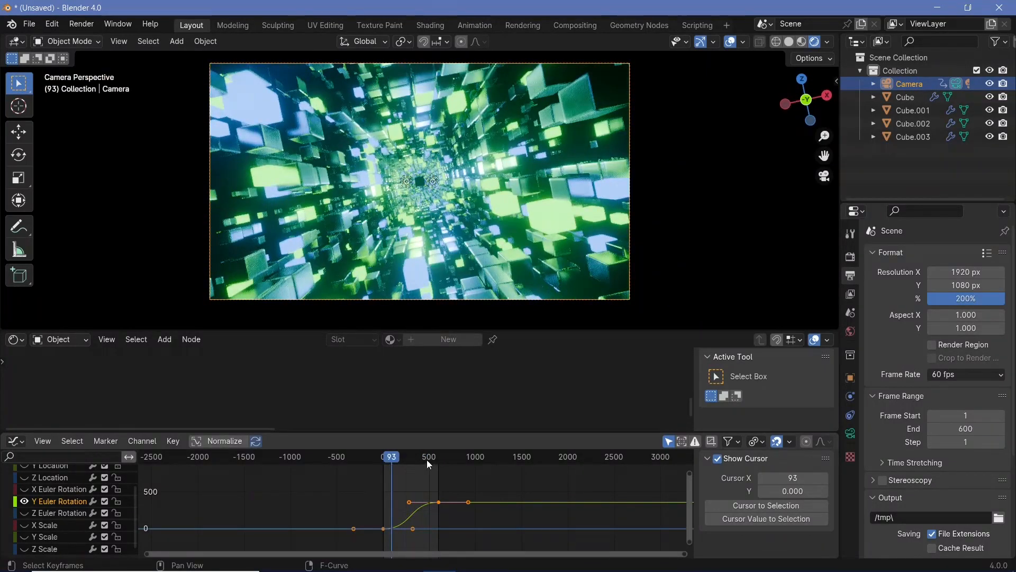
pyautogui.click(426, 460)
pyautogui.press('space')
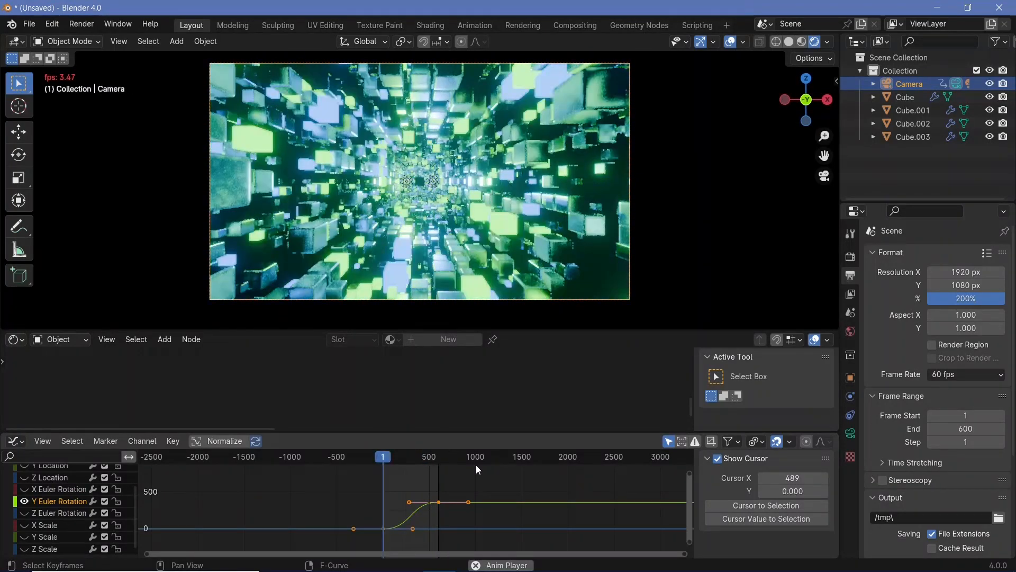
pyautogui.press('space')
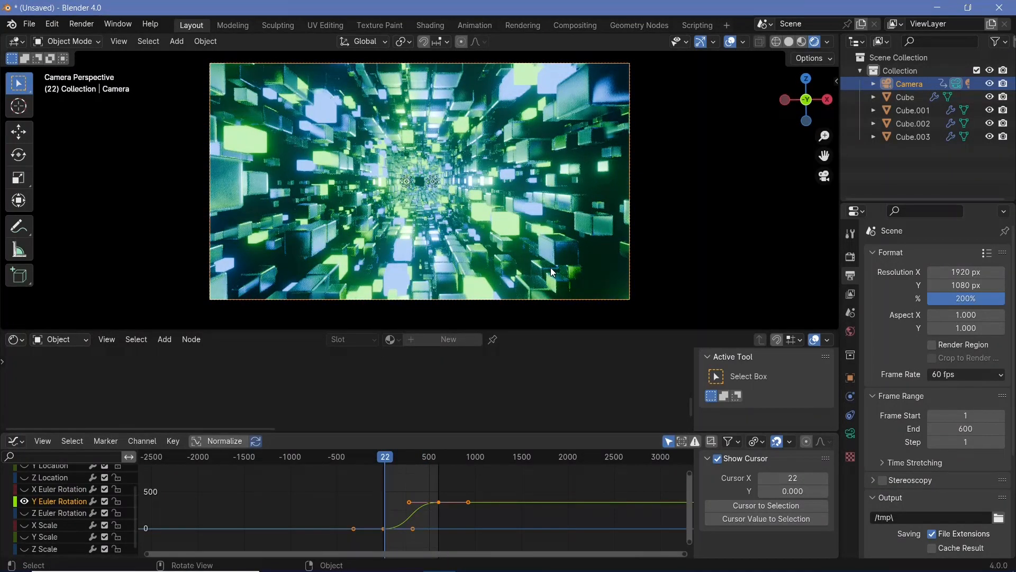
# Step: Move to frame 604, leave the camera view, and select the Cube.001 section of the tunnel
pyautogui.click(439, 456)
pyautogui.moveTo(479, 245); pyautogui.dragTo(472, 248, button='middle')
pyautogui.scroll(-2, 472, 247)
pyautogui.scroll(-5, 474, 236)
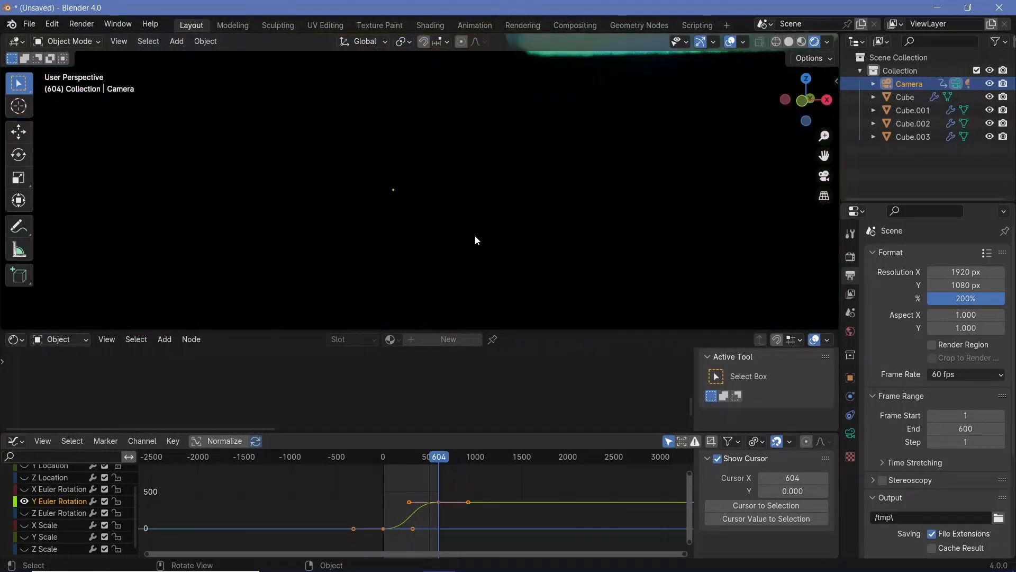
pyautogui.keyDown('shift'); pyautogui.moveTo(548, 204); pyautogui.dragTo(671, 143, button='middle'); pyautogui.keyUp('shift')
pyautogui.click(671, 143)
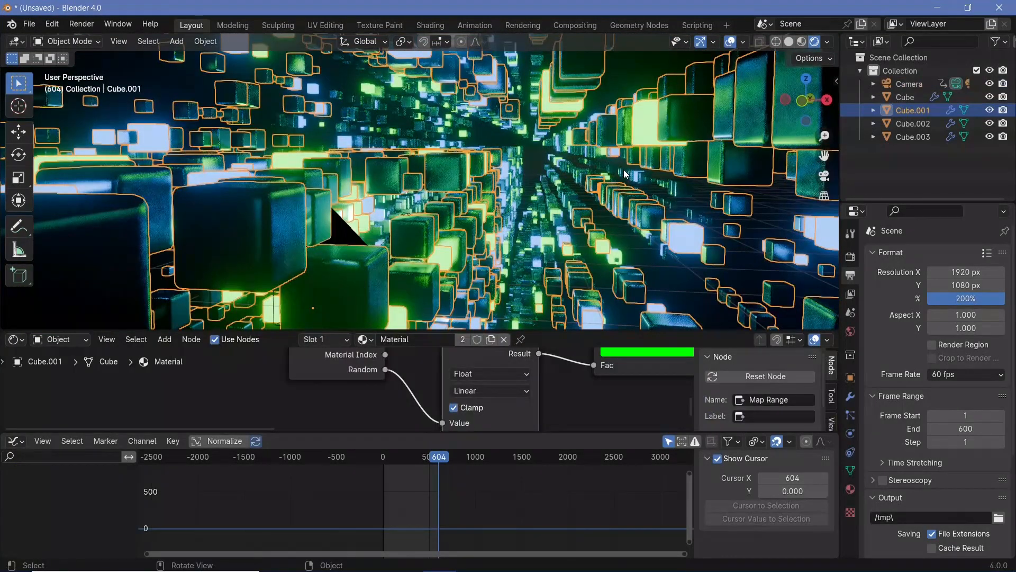
pyautogui.scroll(-5, 626, 172)
pyautogui.moveTo(472, 201); pyautogui.dragTo(421, 220, button='middle')
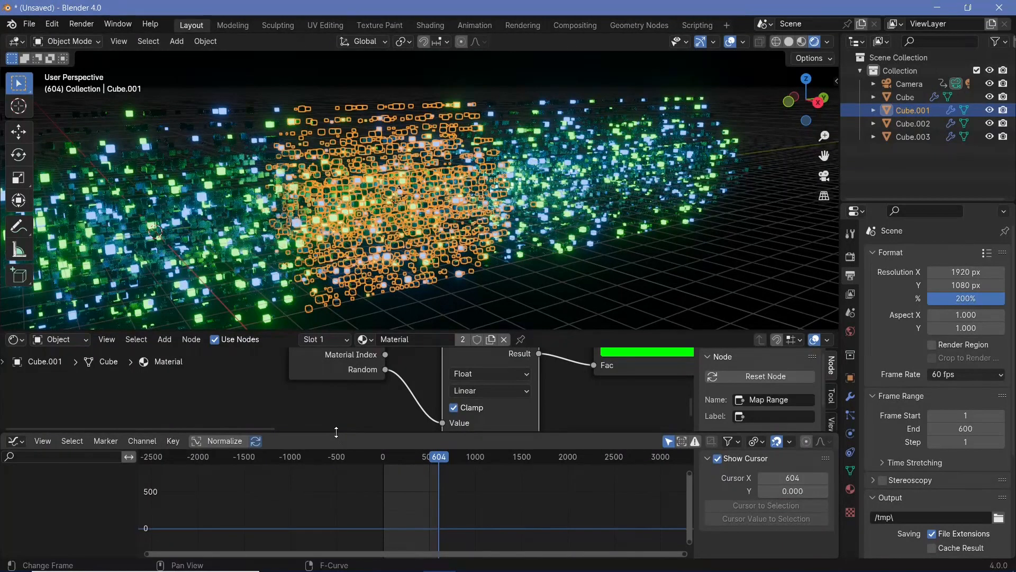
# Step: Shrink the Graph Editor area and switch the Shader Editor above it to the Geometry Node Editor
pyautogui.moveTo(336, 432); pyautogui.dragTo(335, 532)
pyautogui.click(14, 339)
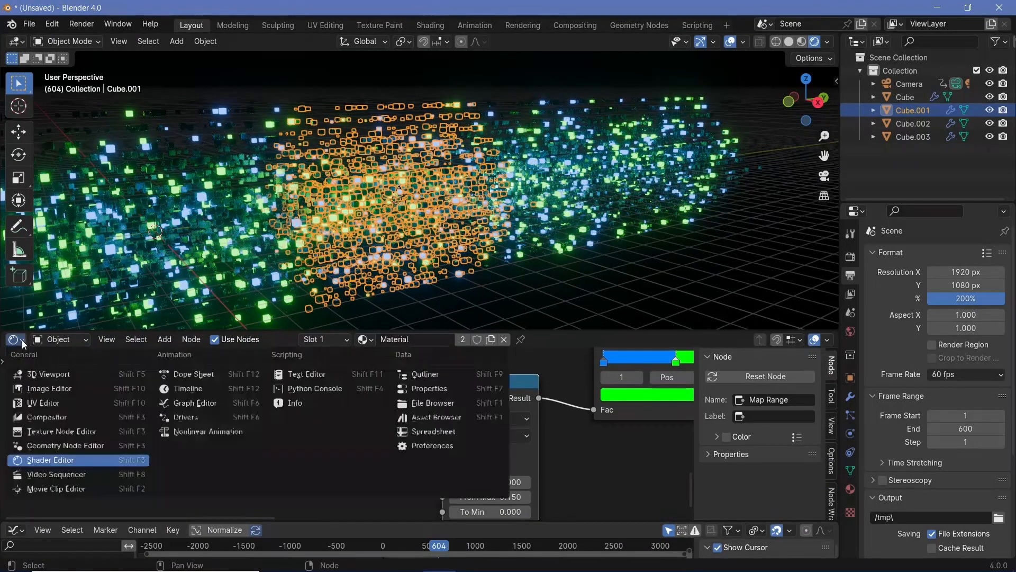
pyautogui.click(57, 444)
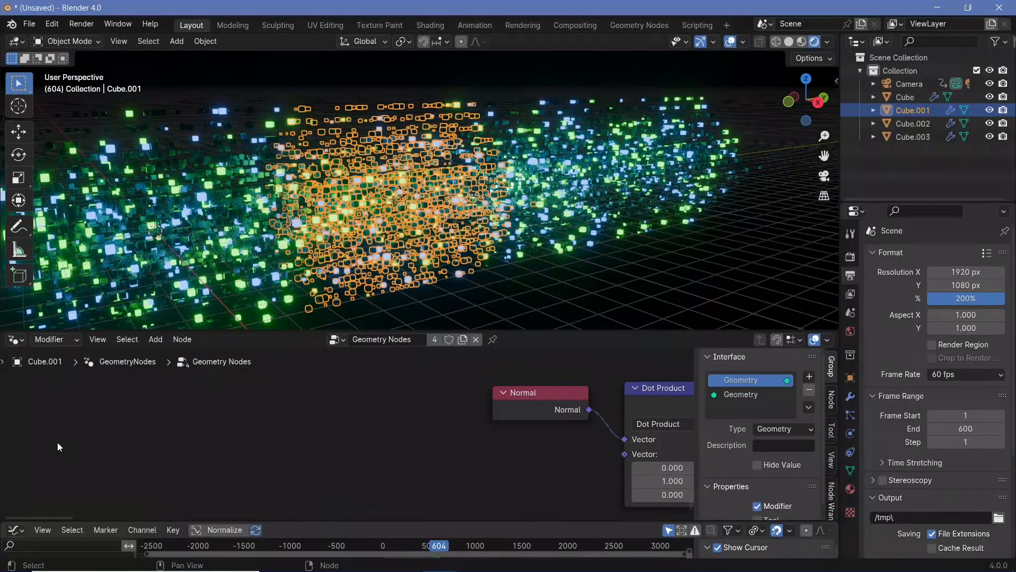
# Step: Insert a Store Named Attribute node between the Instance on Points and Subdivision Surface nodes
pyautogui.scroll(-6, 532, 427)
pyautogui.moveTo(582, 451); pyautogui.dragTo(123, 502, button='middle')
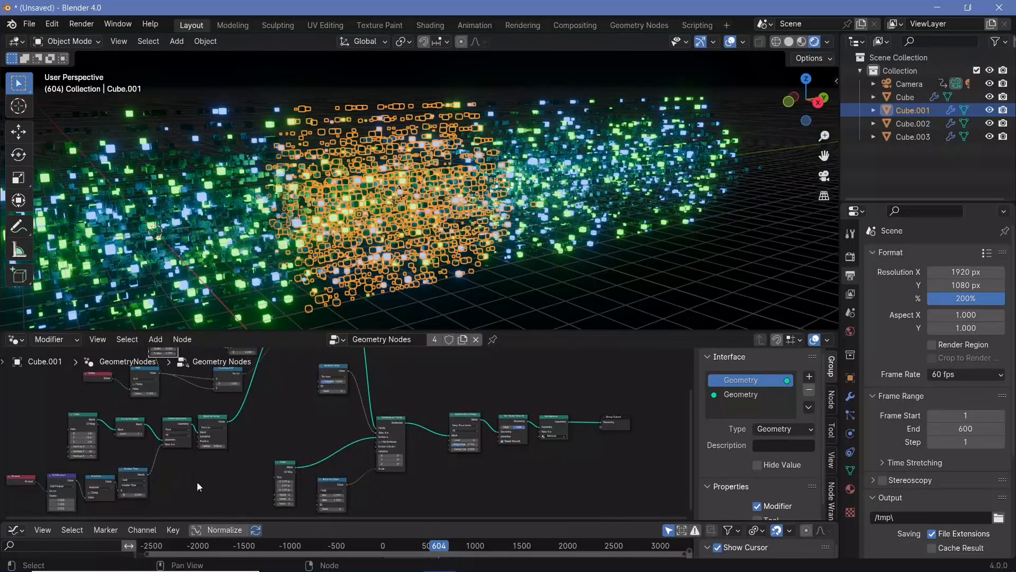
pyautogui.scroll(6, 362, 440)
pyautogui.scroll(1, 467, 450)
pyautogui.moveTo(493, 449); pyautogui.dragTo(392, 450, button='middle')
pyautogui.hotkey('shift', 'a')
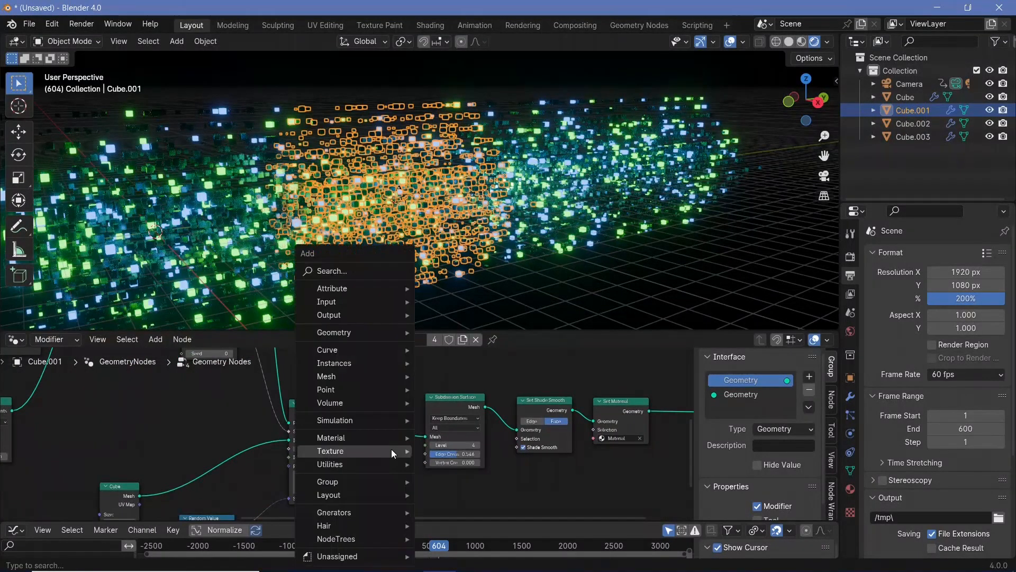
pyautogui.moveTo(392, 450)
pyautogui.write('store')
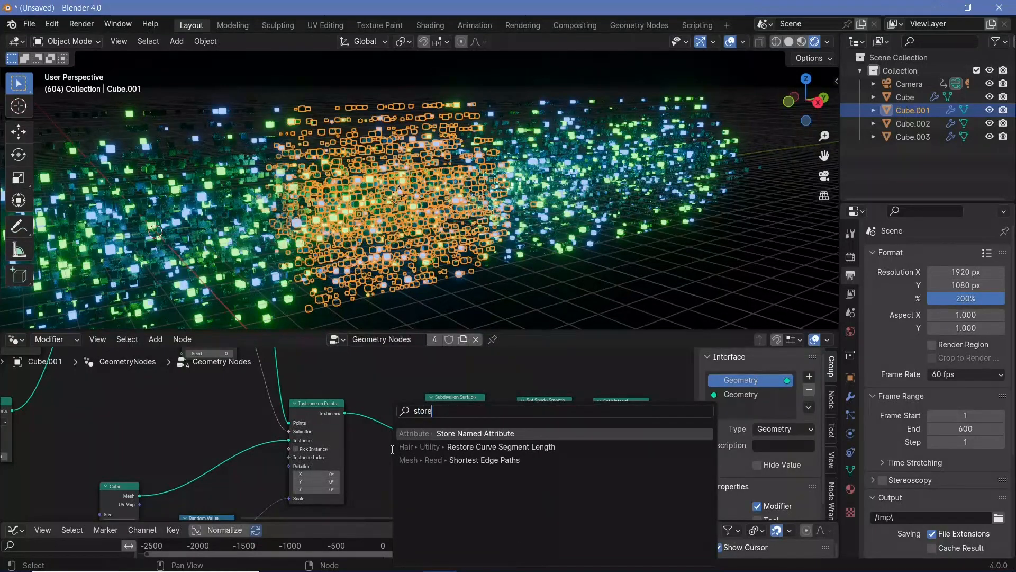
pyautogui.press('Return')
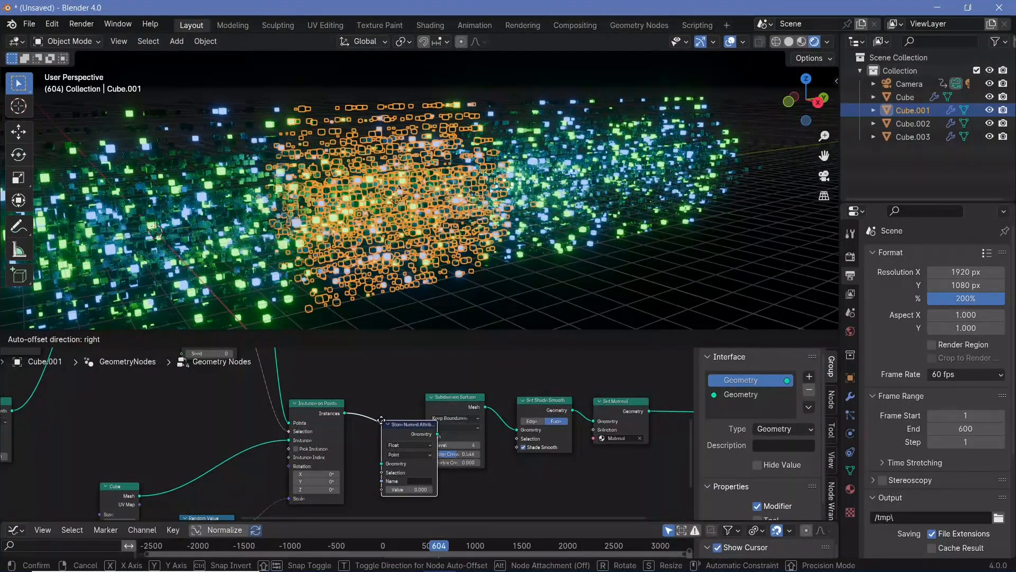
pyautogui.click(409, 436)
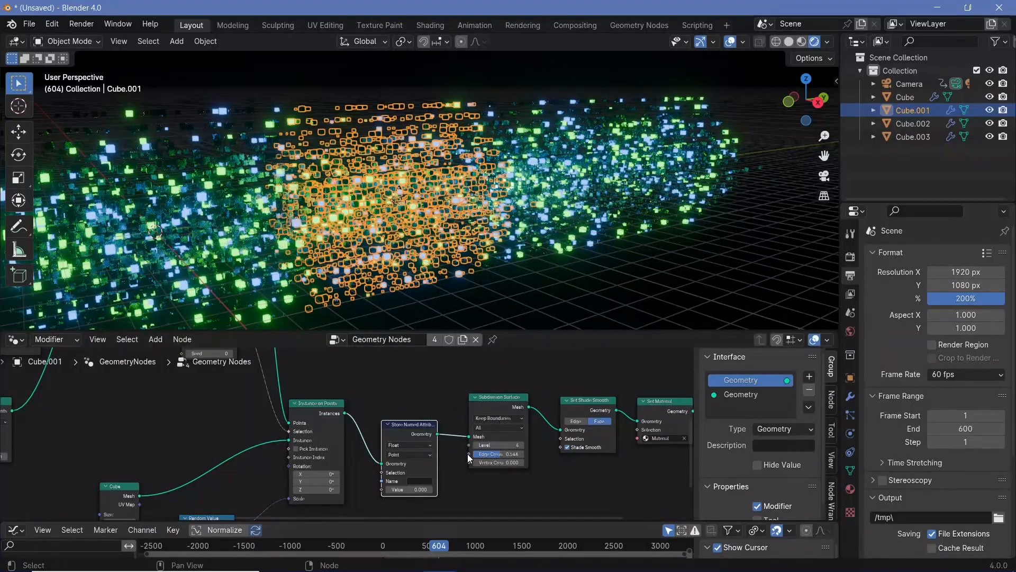
# Step: Set the Store Named Attribute node's domain to Instance and its attribute name to rv
pyautogui.scroll(2, 468, 453)
pyautogui.scroll(3, 468, 453)
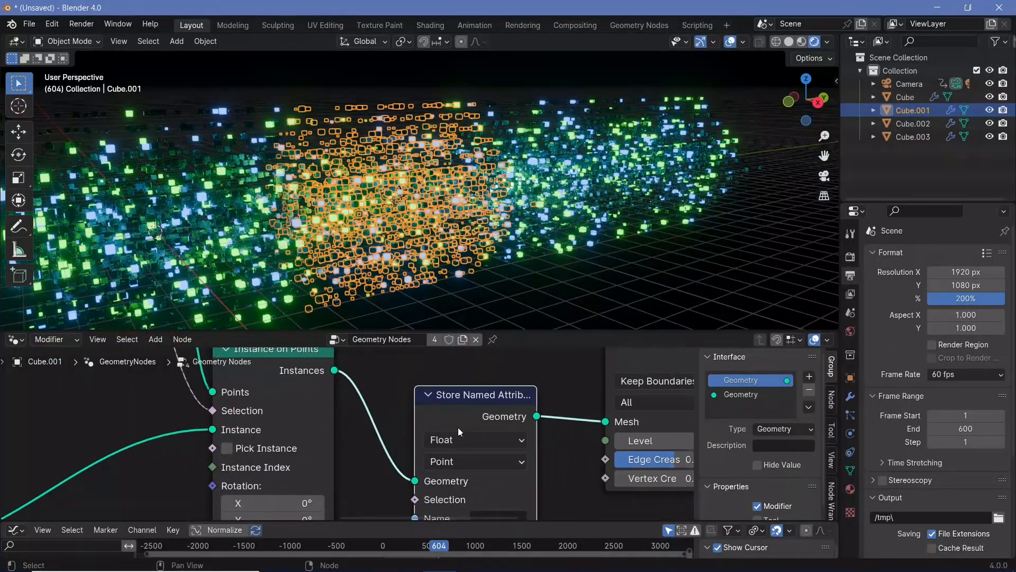
pyautogui.click(464, 450)
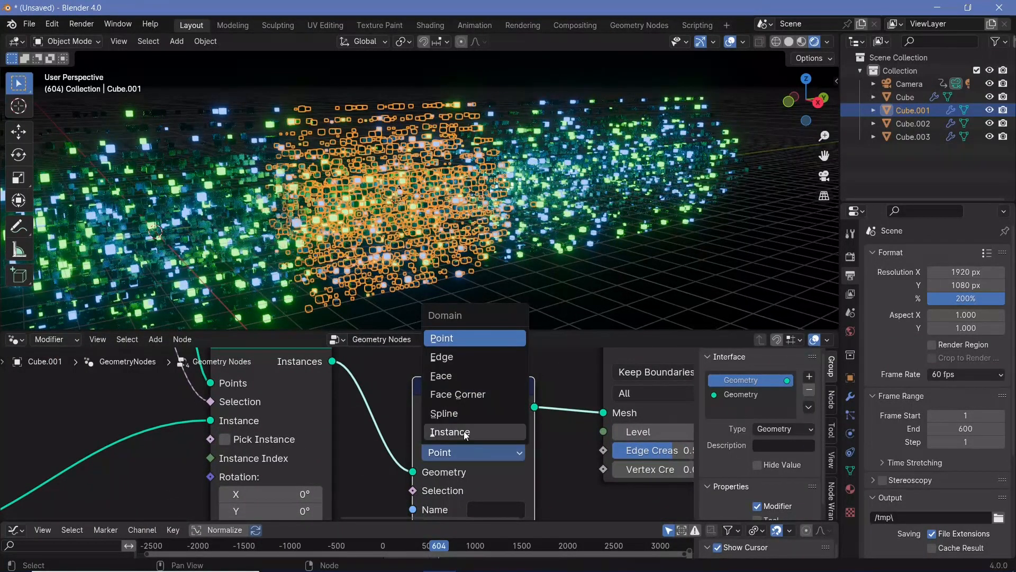
pyautogui.click(465, 433)
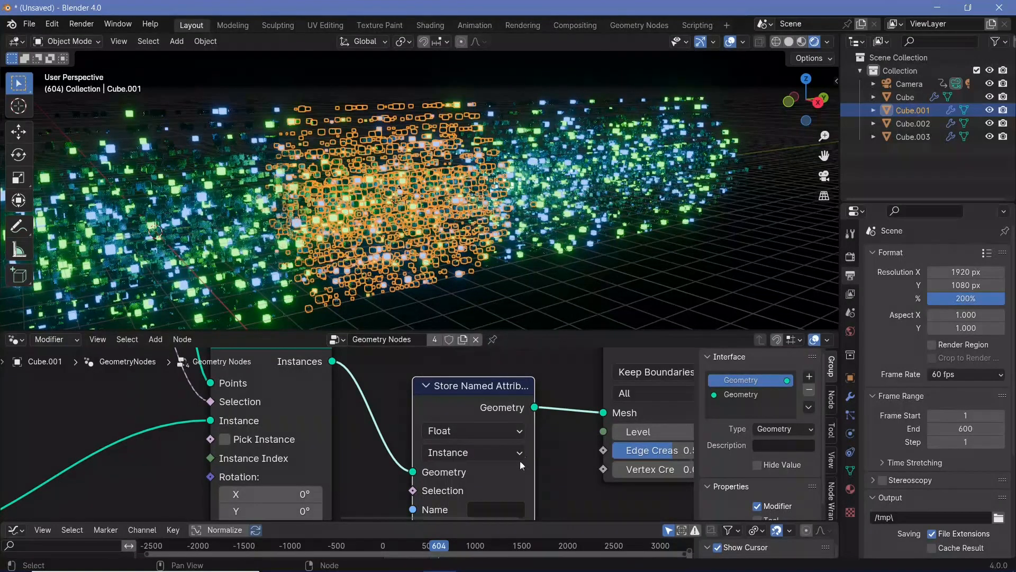
pyautogui.keyDown('shift'); pyautogui.scroll(-2, 500, 477); pyautogui.keyUp('shift')
pyautogui.click(498, 463)
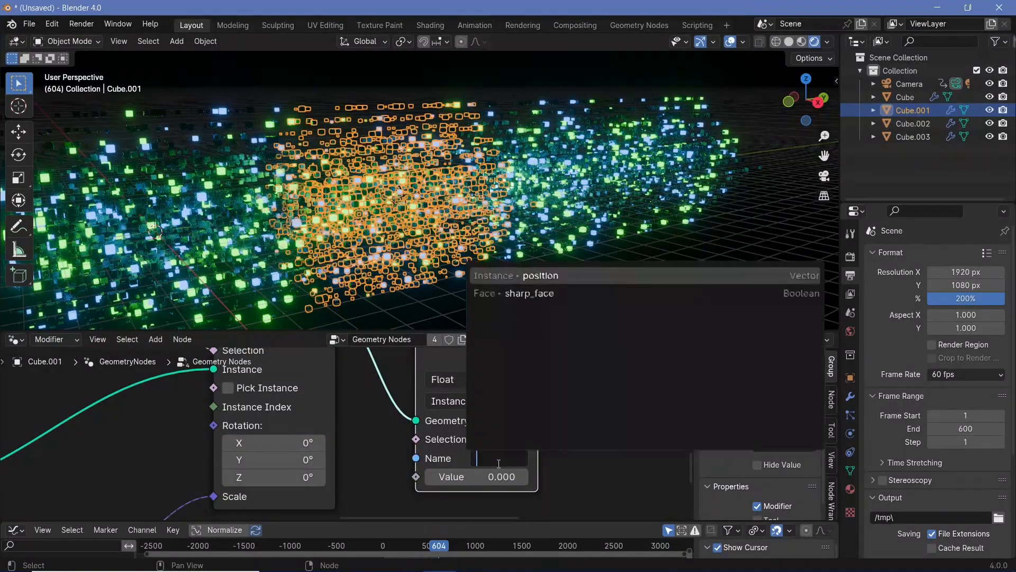
pyautogui.scroll(-2, 468, 495)
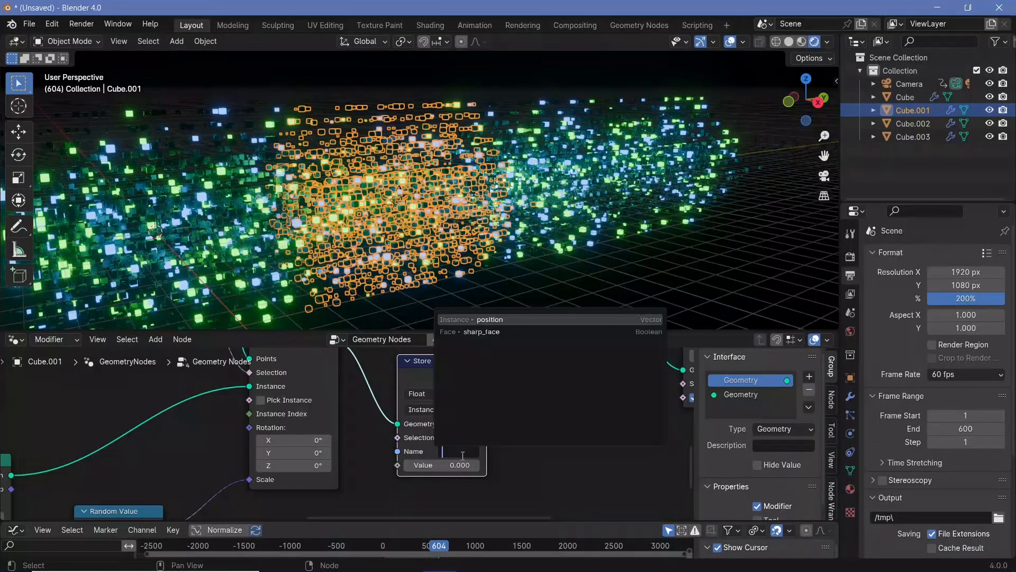
pyautogui.write('rv')
pyautogui.press('Return')
pyautogui.scroll(-2, 445, 474)
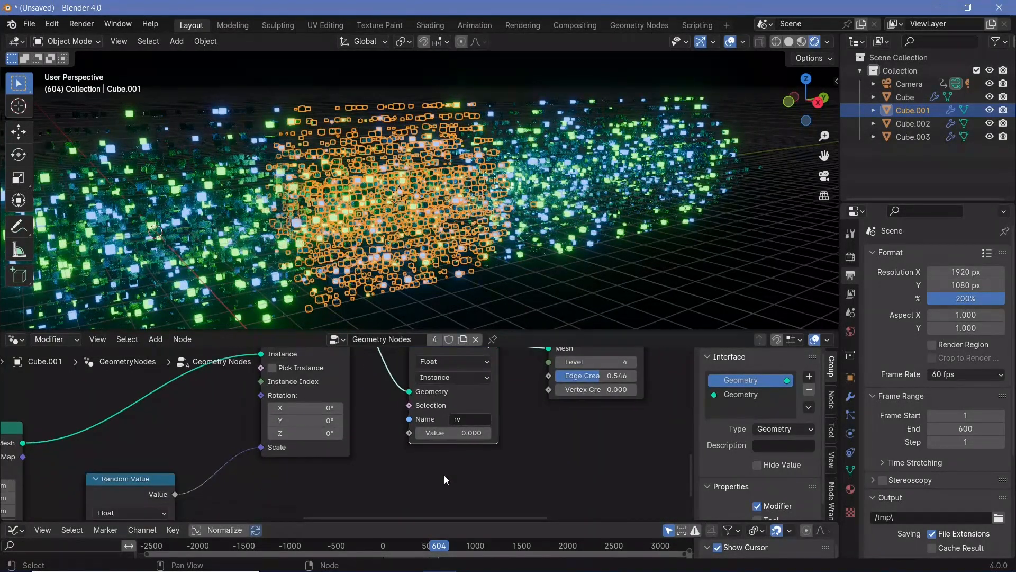
# Step: Add a float Random Value node, connect it to the Store Named Attribute's Value, and set its seed to 5
pyautogui.hotkey('shift', 'a')
pyautogui.write('rv')
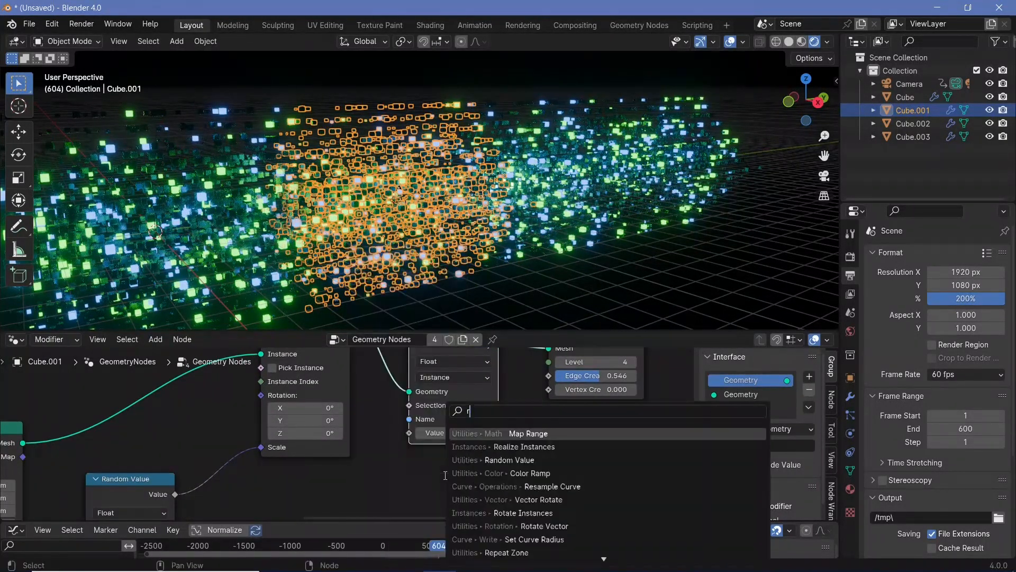
pyautogui.press('Return')
pyautogui.click(420, 488)
pyautogui.moveTo(409, 433); pyautogui.dragTo(423, 483)
pyautogui.moveTo(422, 484); pyautogui.dragTo(457, 422, button='middle')
pyautogui.doubleClick(427, 494)
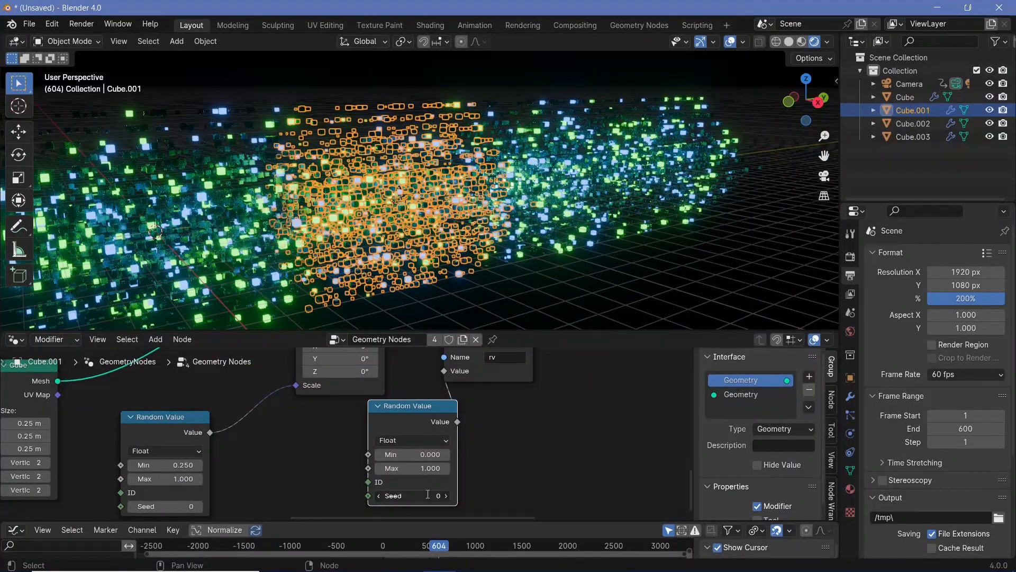
pyautogui.press('Return')
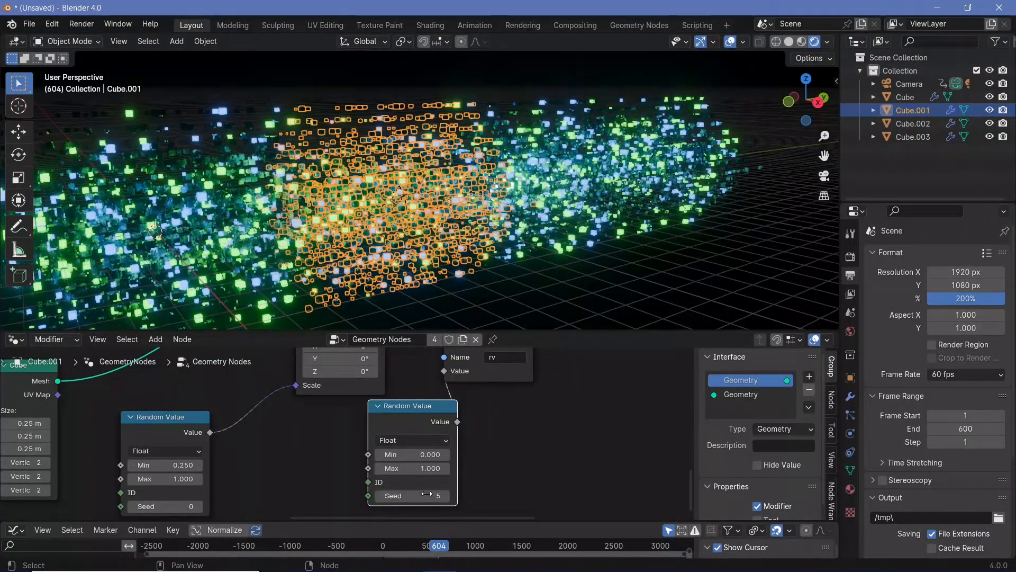
# Step: Switch the node area back to the Shader Editor and delete the Object Info node feeding the Less Than node
pyautogui.click(16, 340)
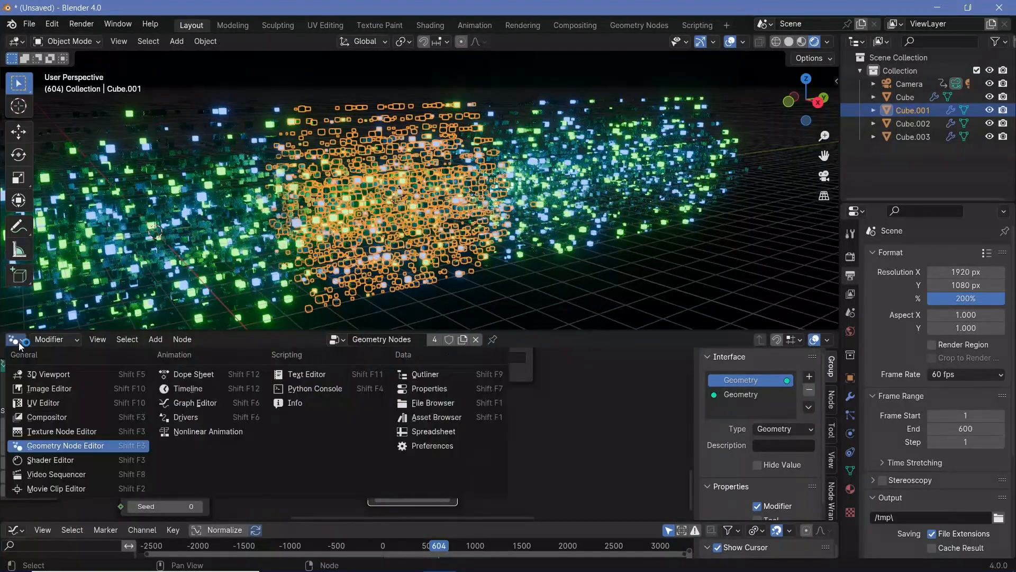
pyautogui.click(38, 459)
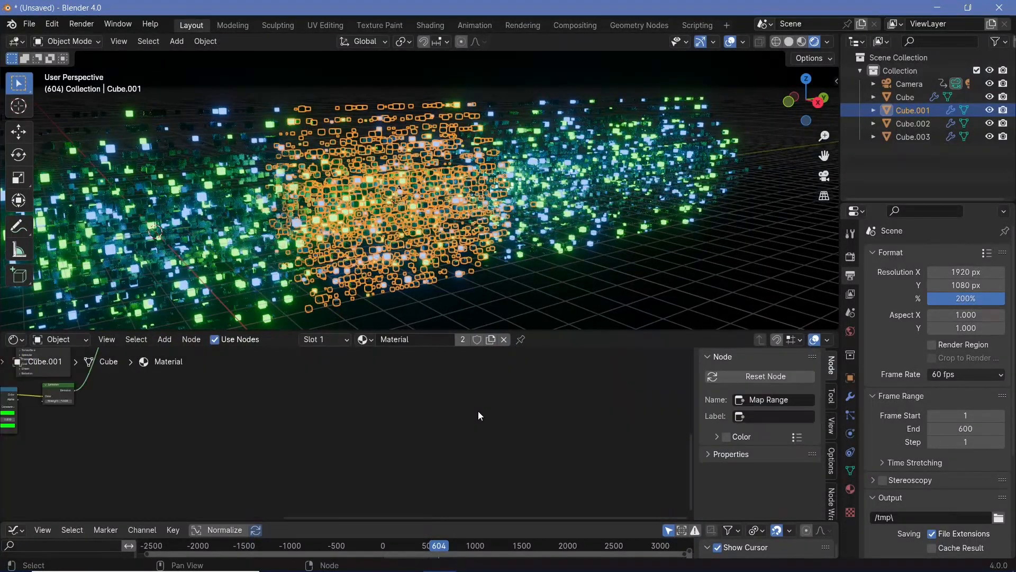
pyautogui.moveTo(199, 422); pyautogui.dragTo(572, 402, button='middle')
pyautogui.scroll(4, 465, 487)
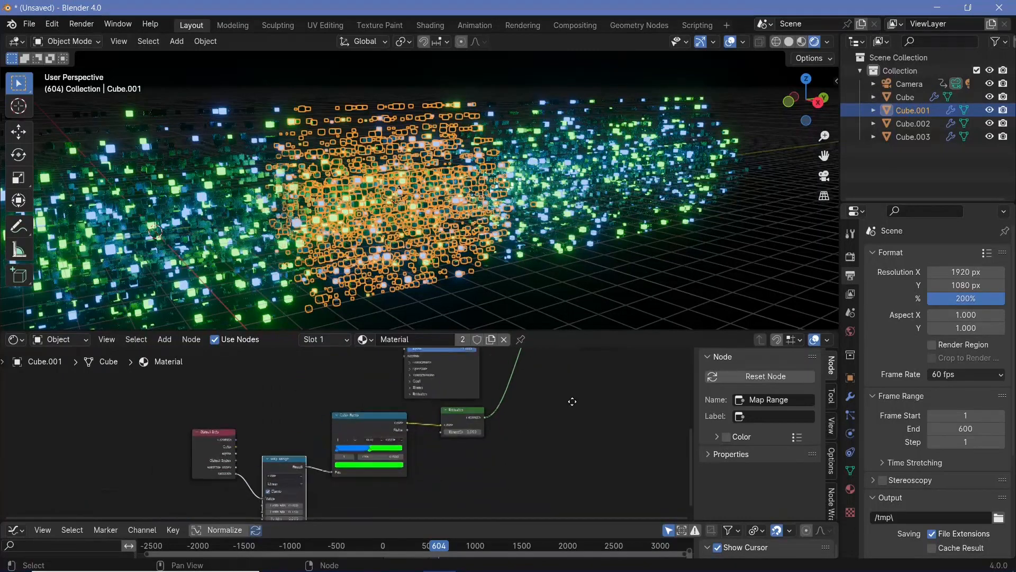
pyautogui.moveTo(286, 414); pyautogui.dragTo(346, 464, button='middle')
pyautogui.scroll(1, 346, 464)
pyautogui.click(429, 409)
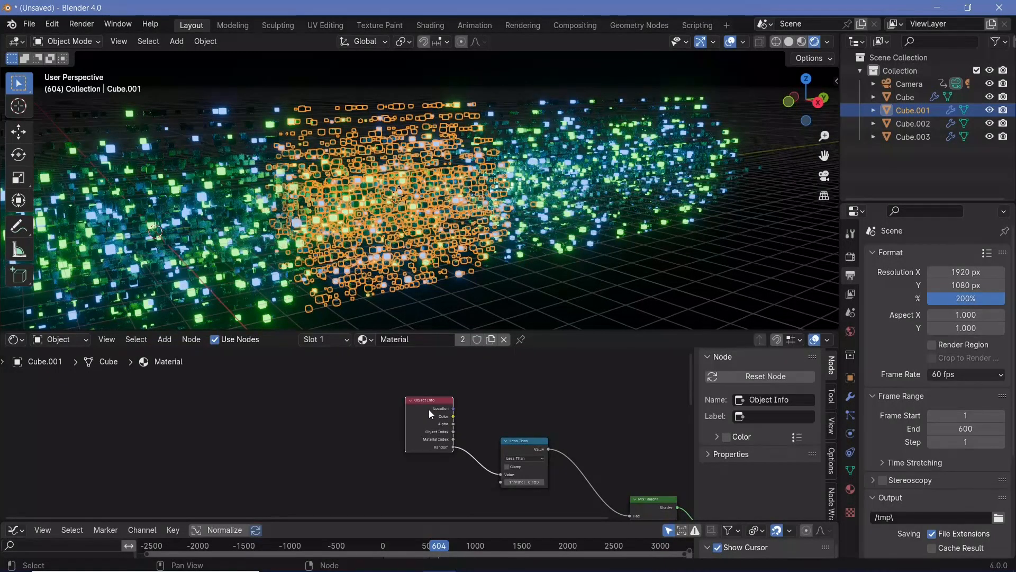
pyautogui.press('Delete')
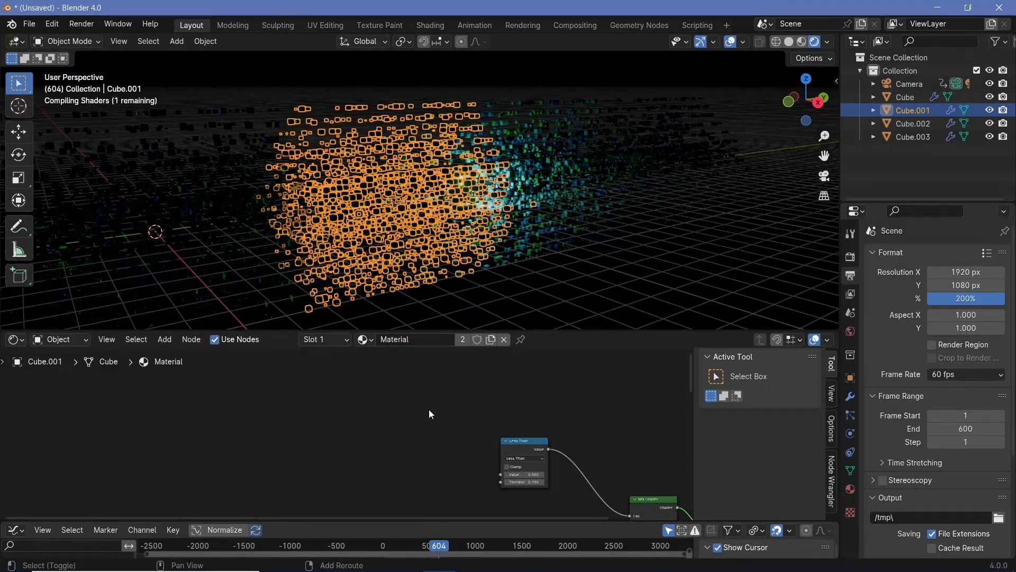
# Step: Add an Attribute node to the material beside the Less Than node
pyautogui.hotkey('shift', 'a')
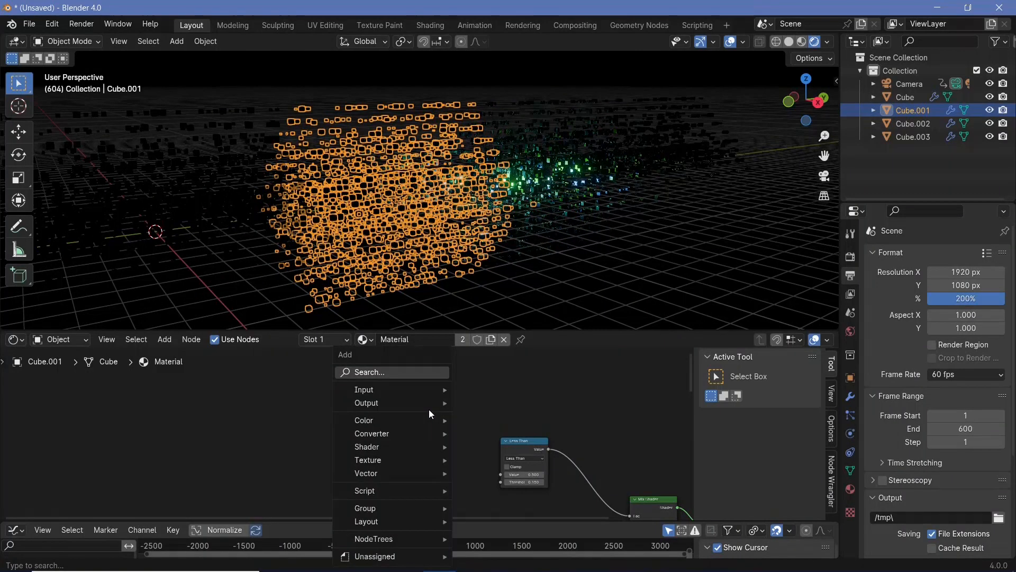
pyautogui.write('attr')
pyautogui.click(459, 432)
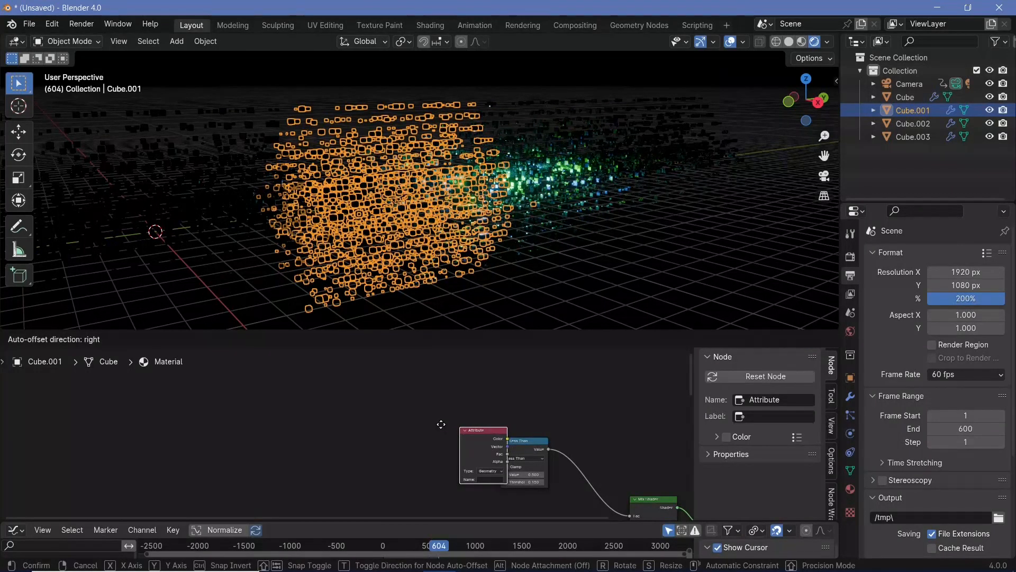
pyautogui.click(484, 447)
pyautogui.scroll(4, 483, 446)
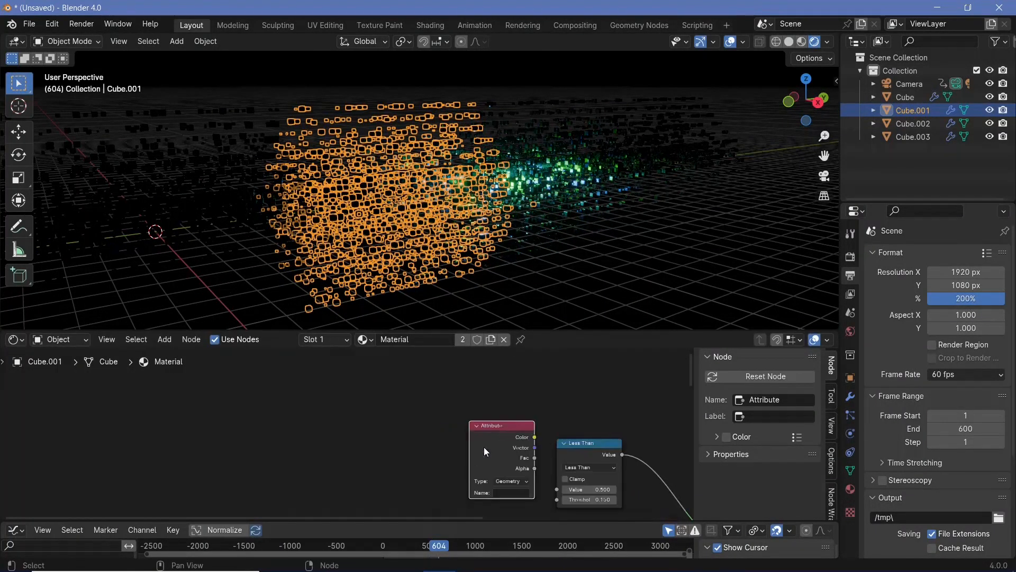
pyautogui.moveTo(484, 452); pyautogui.dragTo(435, 419, button='middle')
pyautogui.scroll(2, 444, 423)
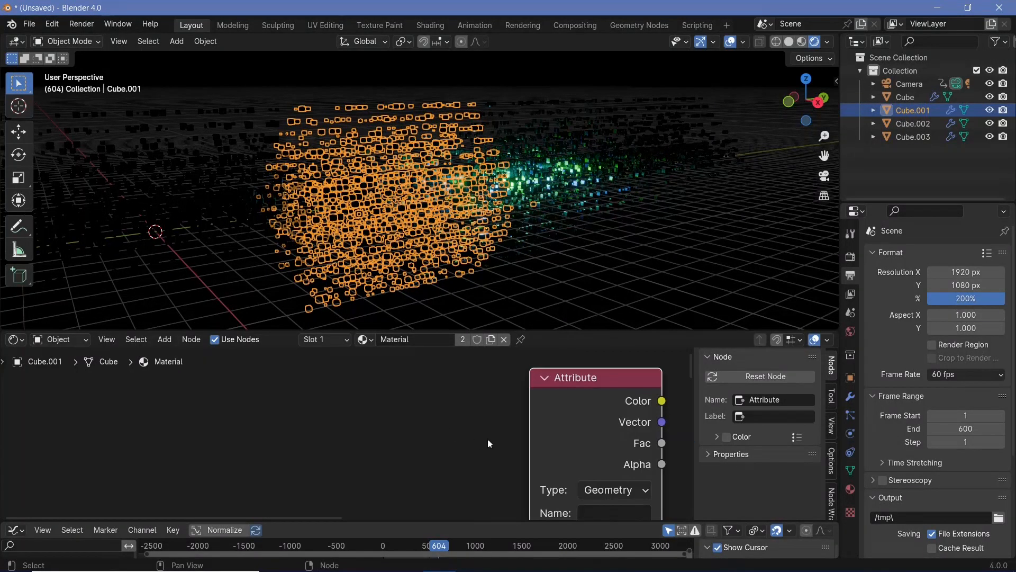
# Step: Set the Attribute node's type to Instancer and name to rv, and connect its Fac to the Less Than node's Value
pyautogui.moveTo(588, 484); pyautogui.dragTo(581, 449, button='middle')
pyautogui.click(584, 450)
pyautogui.click(548, 508)
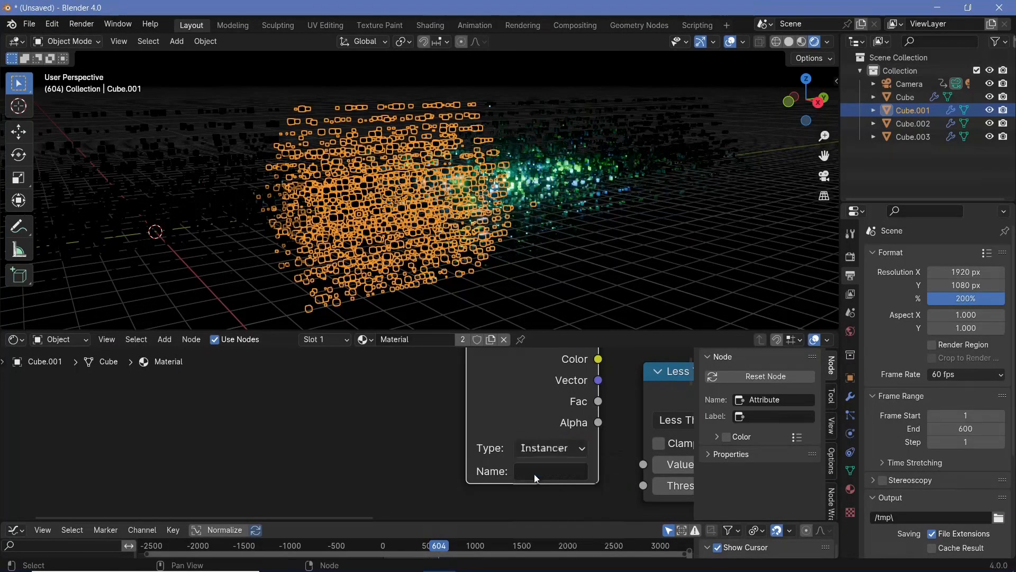
pyautogui.click(535, 472)
pyautogui.write('rv')
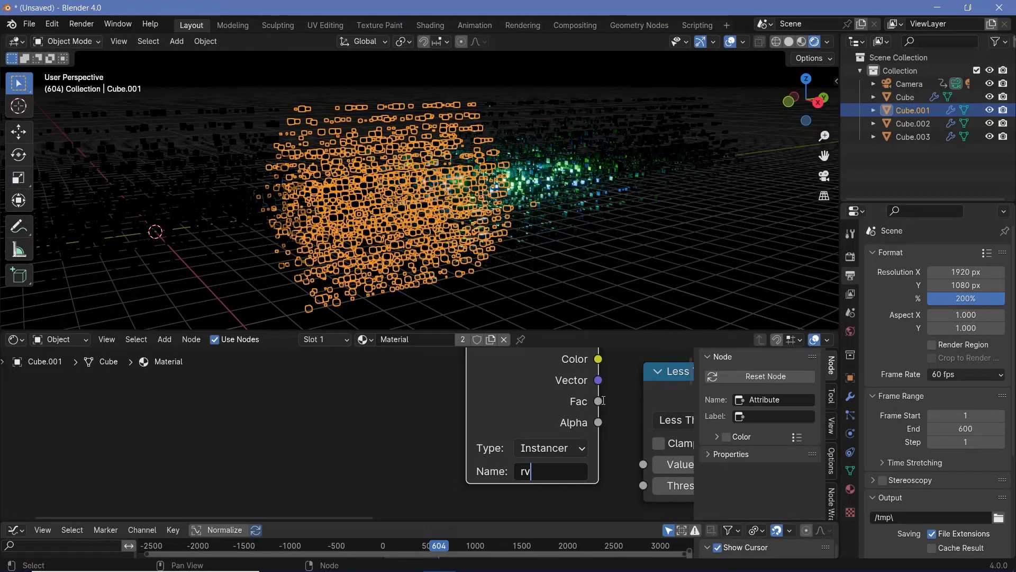
pyautogui.press('Return')
pyautogui.moveTo(567, 422); pyautogui.dragTo(513, 427, button='middle')
pyautogui.scroll(-3, 347, 452)
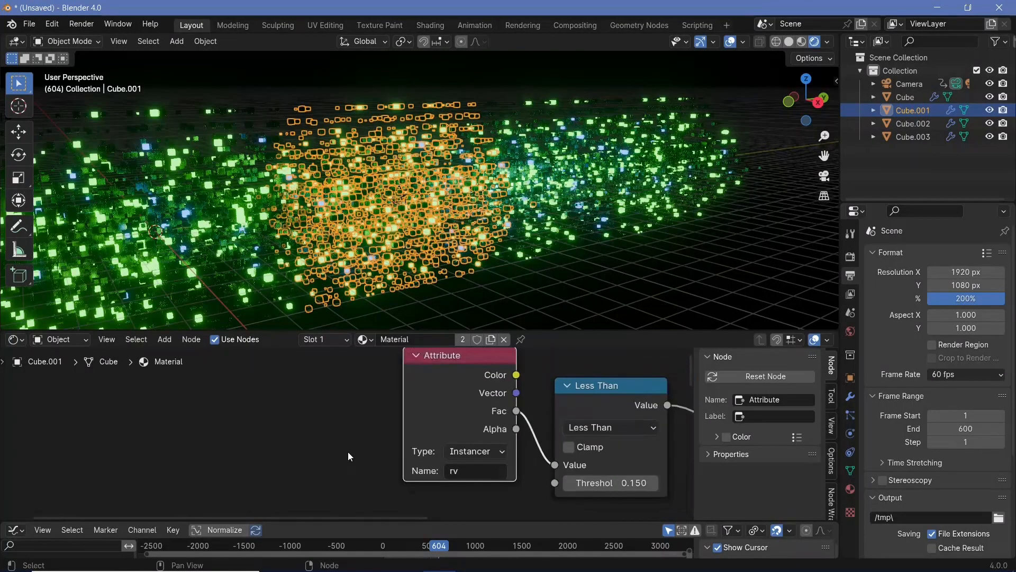
# Step: Replace the Object Info node feeding the Map Range with the Attribute node, connecting its Fac to the Map Range's Value
pyautogui.scroll(-2, 348, 452)
pyautogui.moveTo(388, 428); pyautogui.dragTo(464, 392, button='middle')
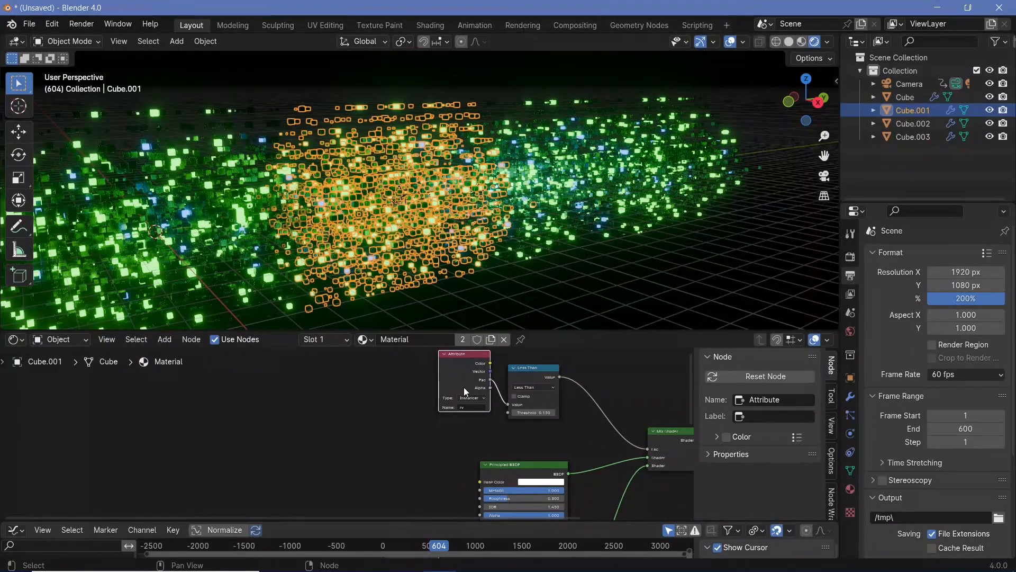
pyautogui.moveTo(464, 386); pyautogui.dragTo(190, 386)
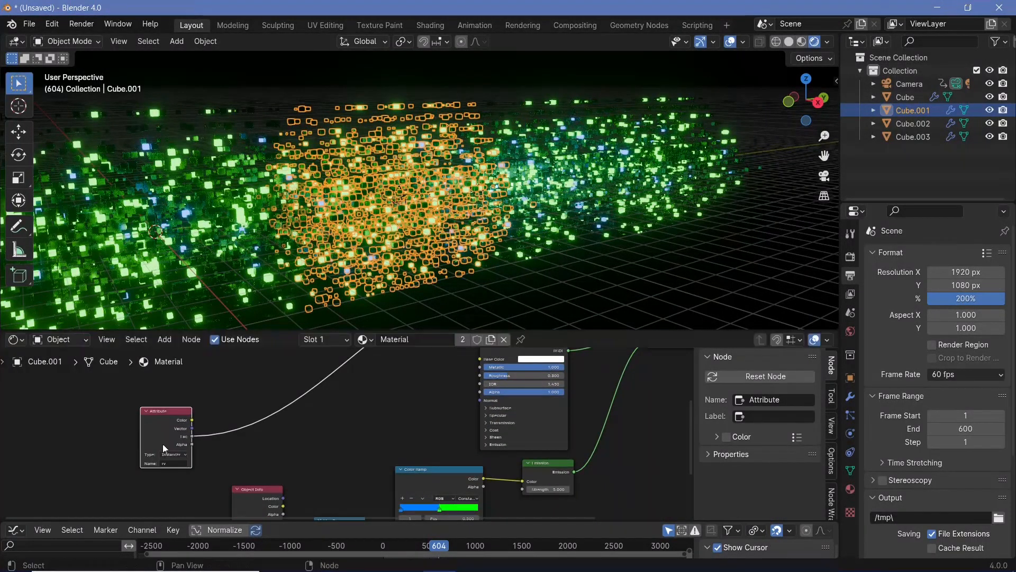
pyautogui.click(272, 452)
pyautogui.press('x')
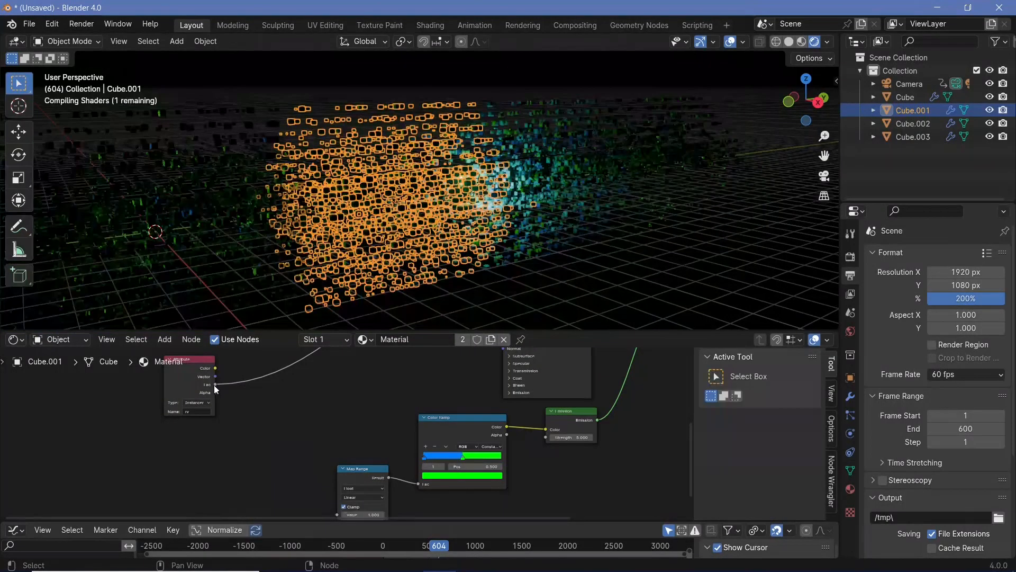
pyautogui.moveTo(215, 384); pyautogui.dragTo(332, 511)
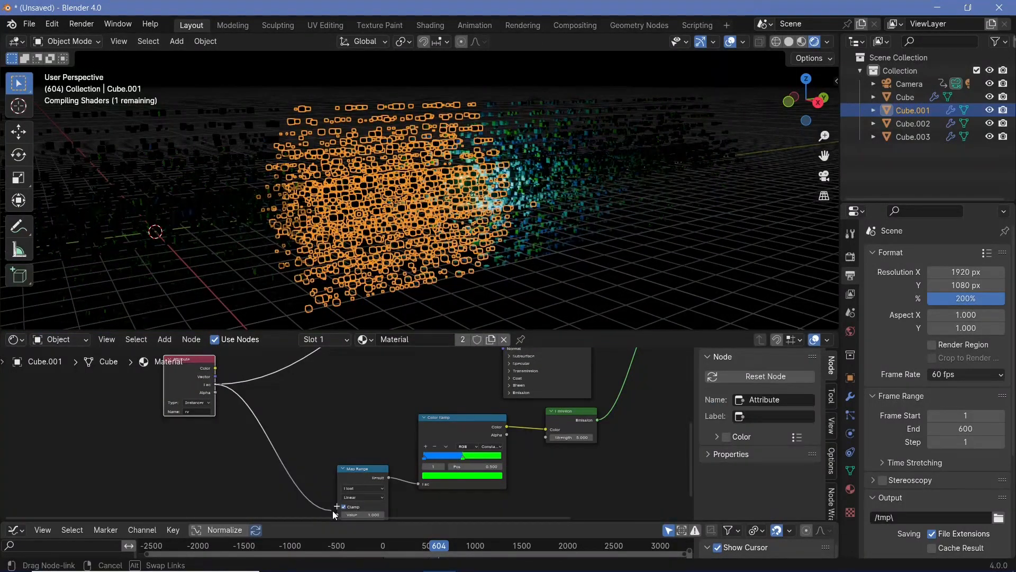
# Step: Look through the camera with the viewport overlays hidden and play the animation briefly
pyautogui.press('KP_0')
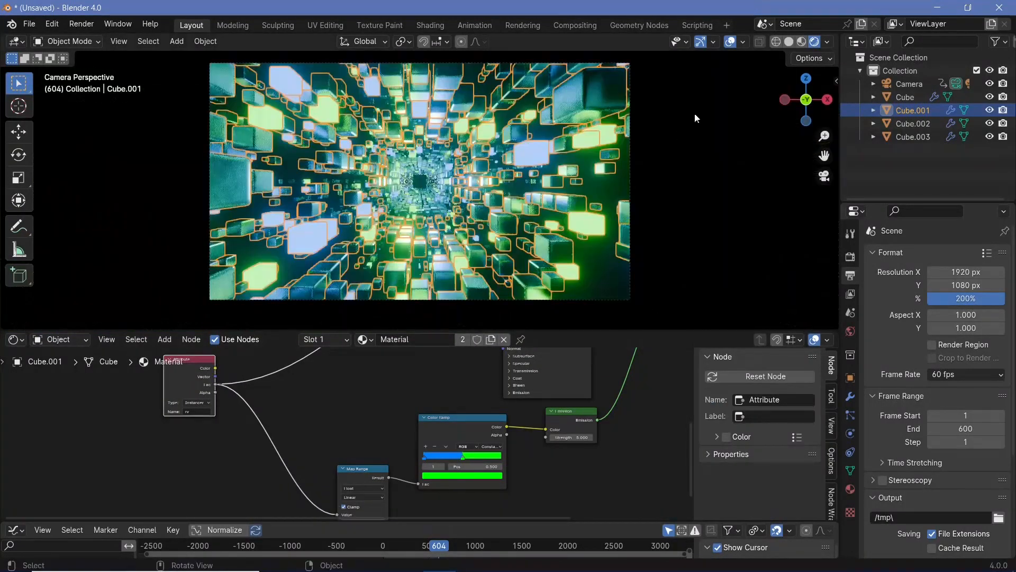
pyautogui.click(727, 42)
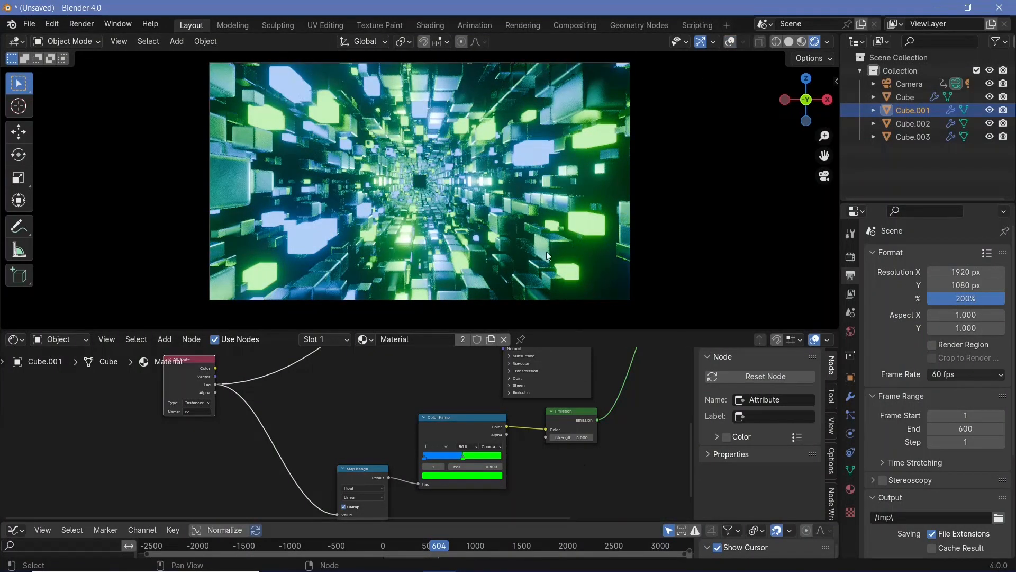
pyautogui.press('space')
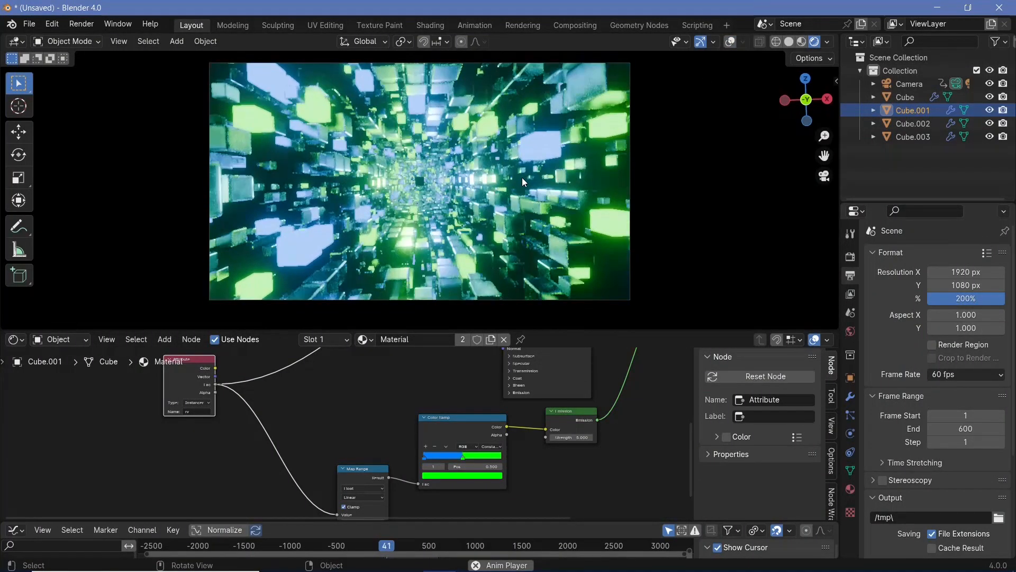
pyautogui.press('space')
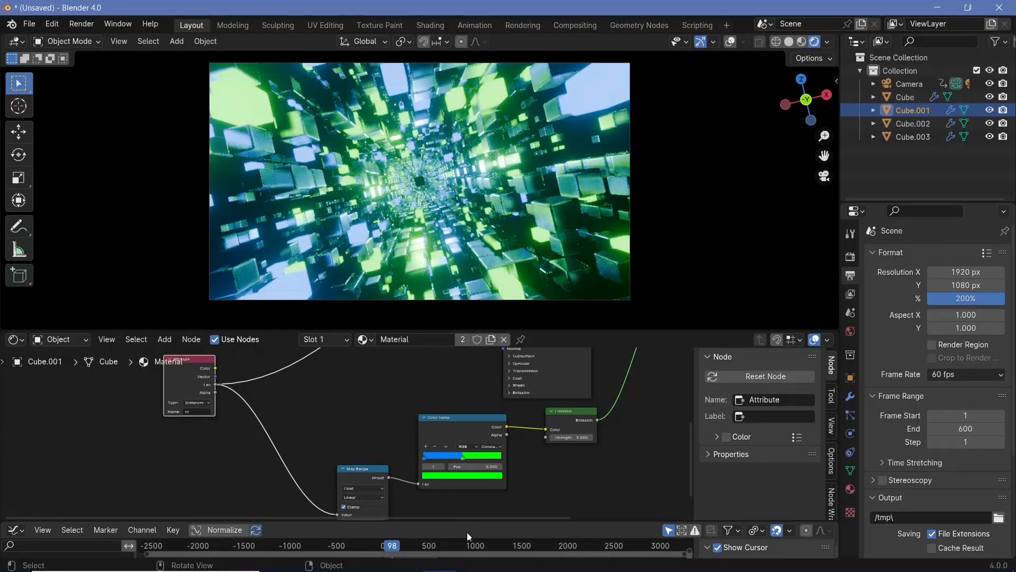
# Step: Enlarge the graph editor area and switch the Shader Editor to the World shader with all its nodes in view
pyautogui.moveTo(471, 481); pyautogui.dragTo(459, 475)
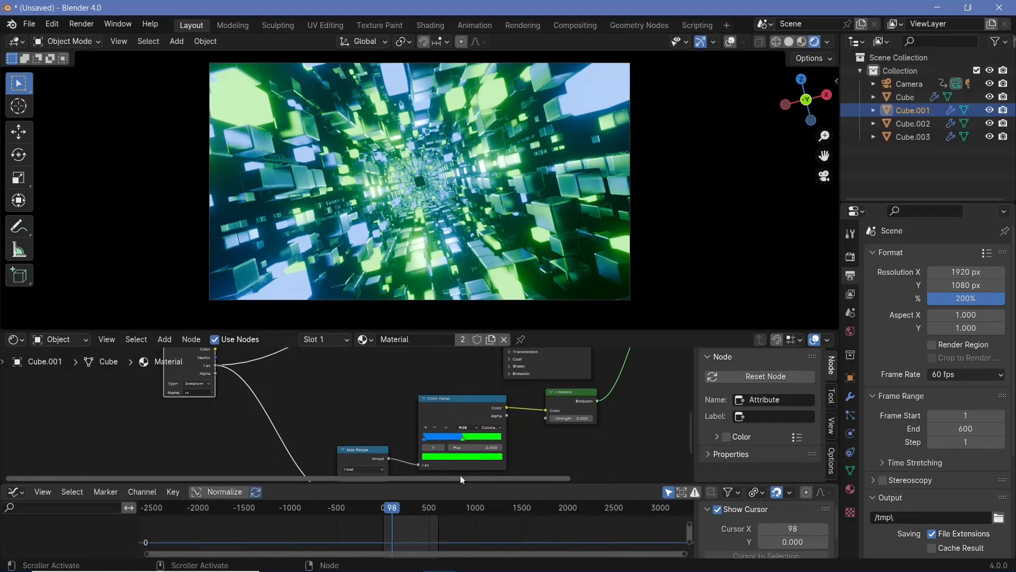
pyautogui.click(42, 339)
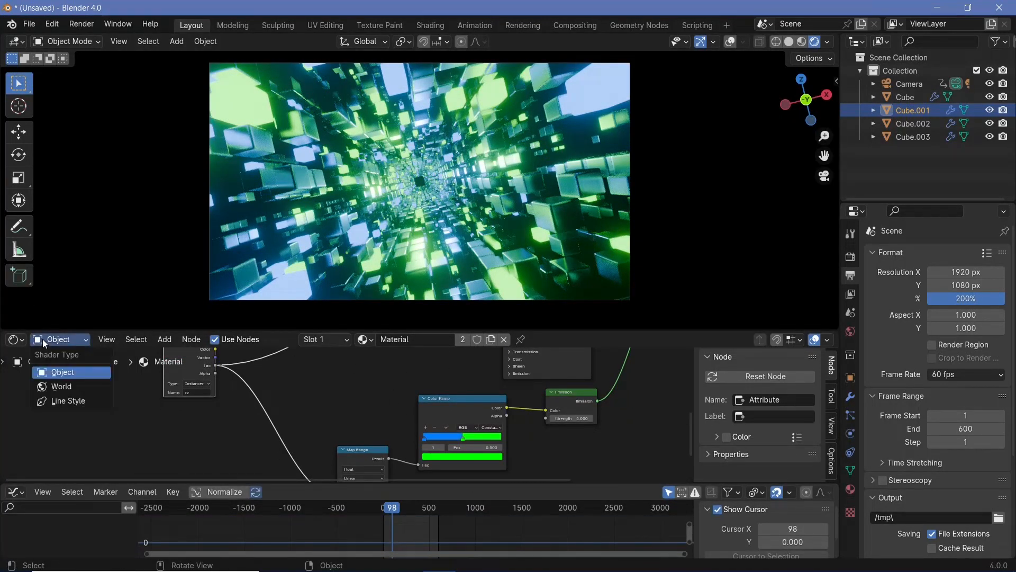
pyautogui.click(62, 388)
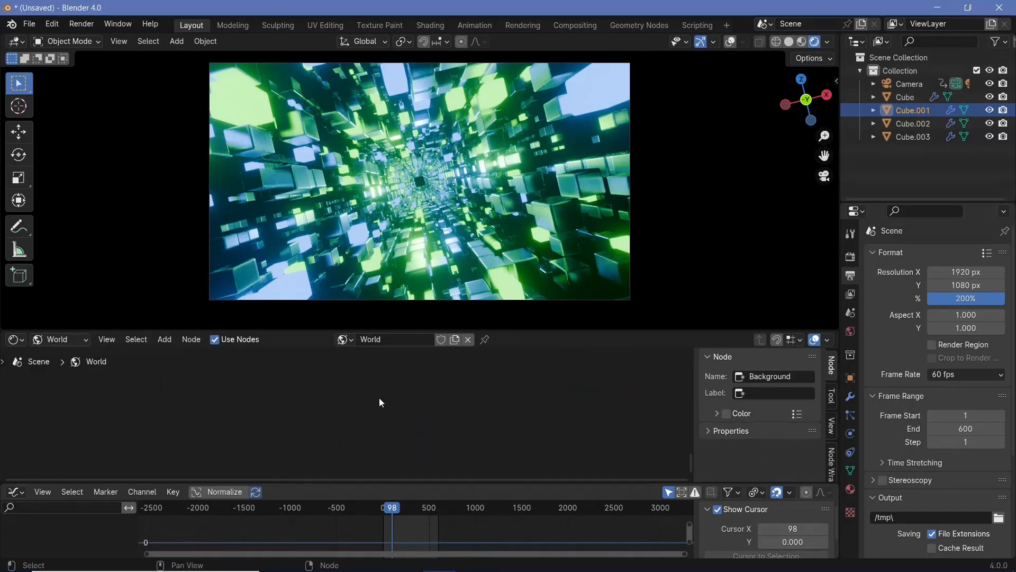
pyautogui.press('Home')
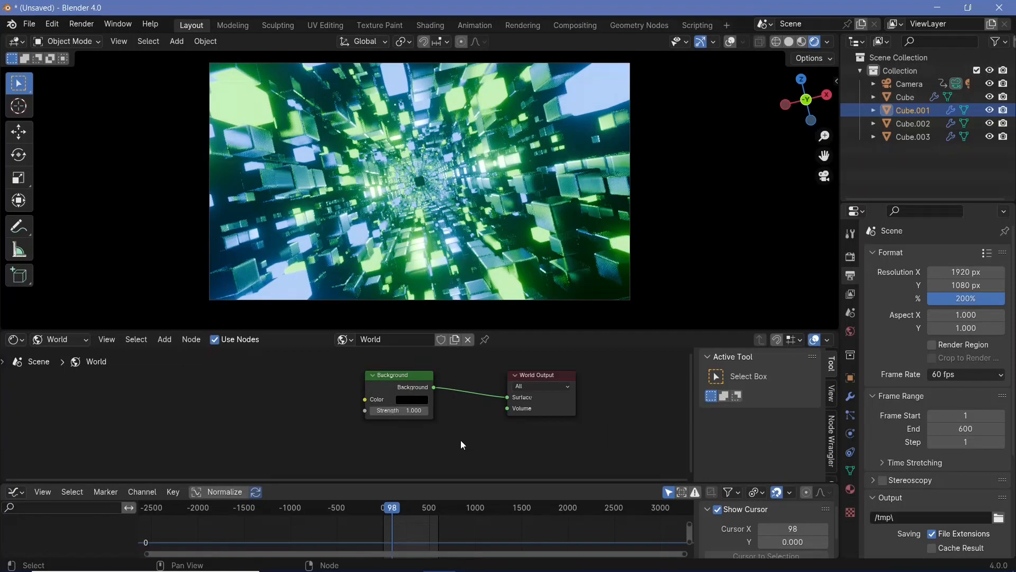
# Step: Add a Volume Scatter node, connect it to the World Output's Volume, and set its density to 0.1
pyautogui.hotkey('shift', 'a')
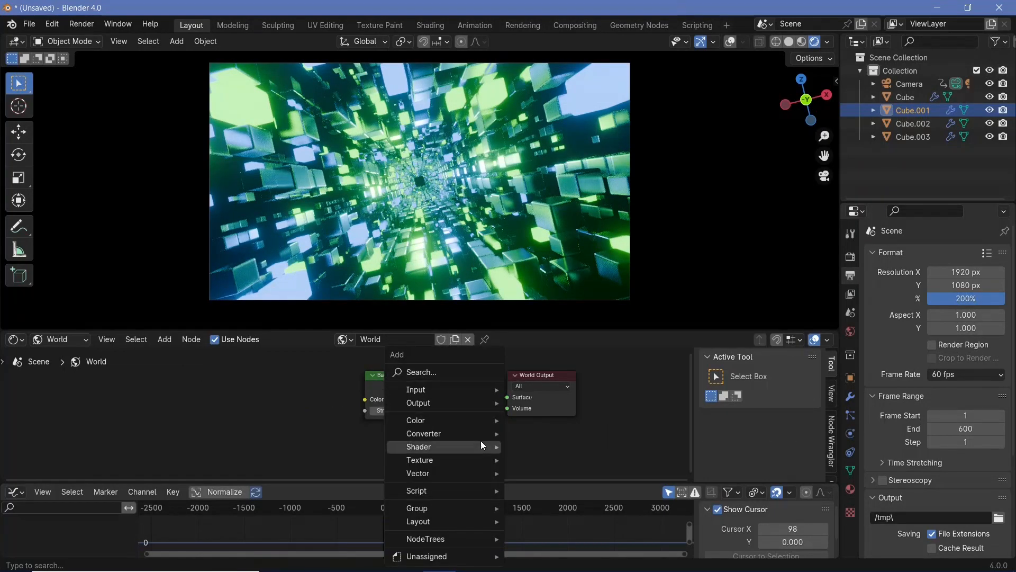
pyautogui.moveTo(481, 446)
pyautogui.write('vol')
pyautogui.press('Down')
pyautogui.press('Return')
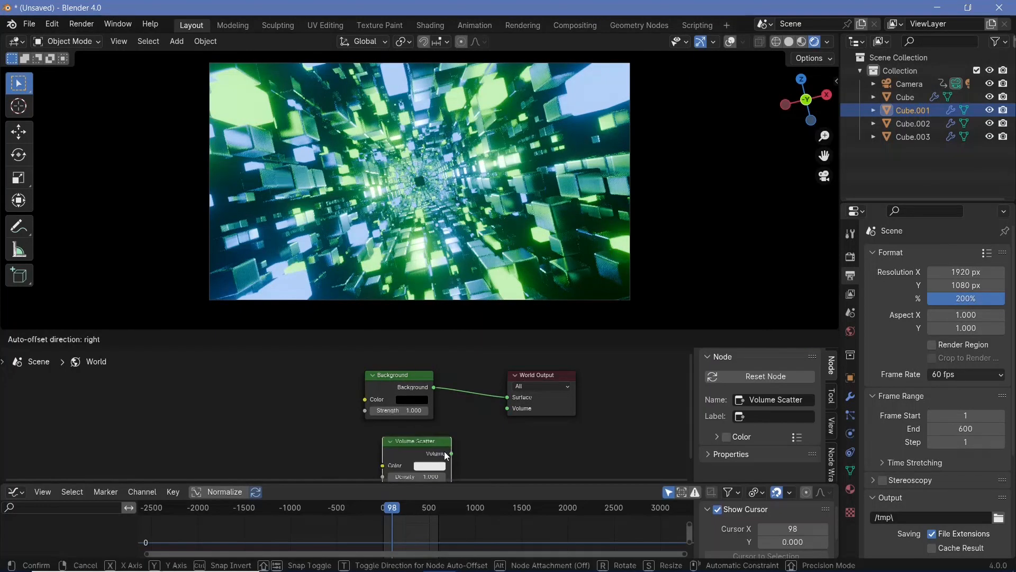
pyautogui.click(449, 452)
pyautogui.moveTo(507, 408); pyautogui.dragTo(451, 453)
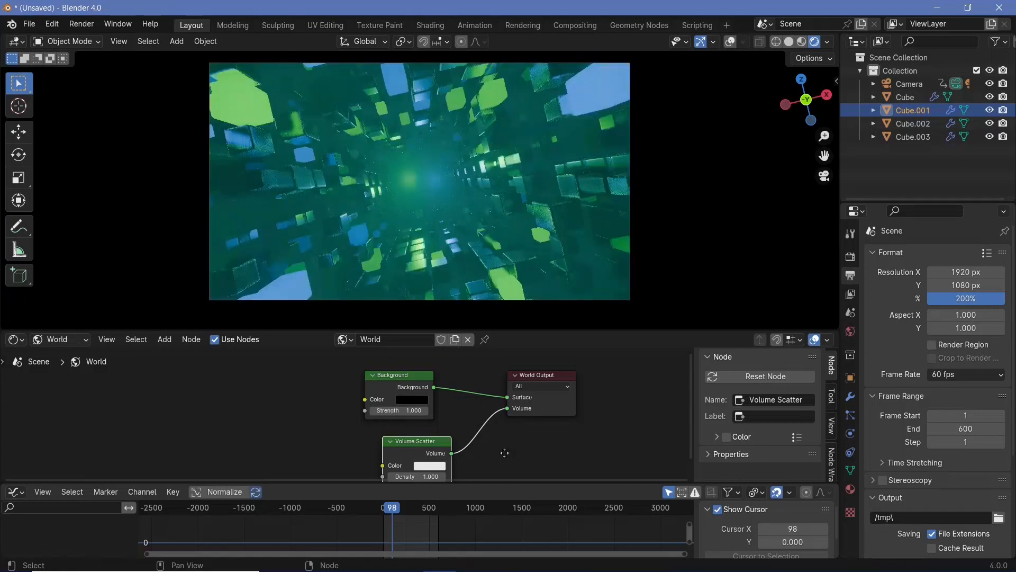
pyautogui.moveTo(504, 455); pyautogui.dragTo(517, 441, button='middle')
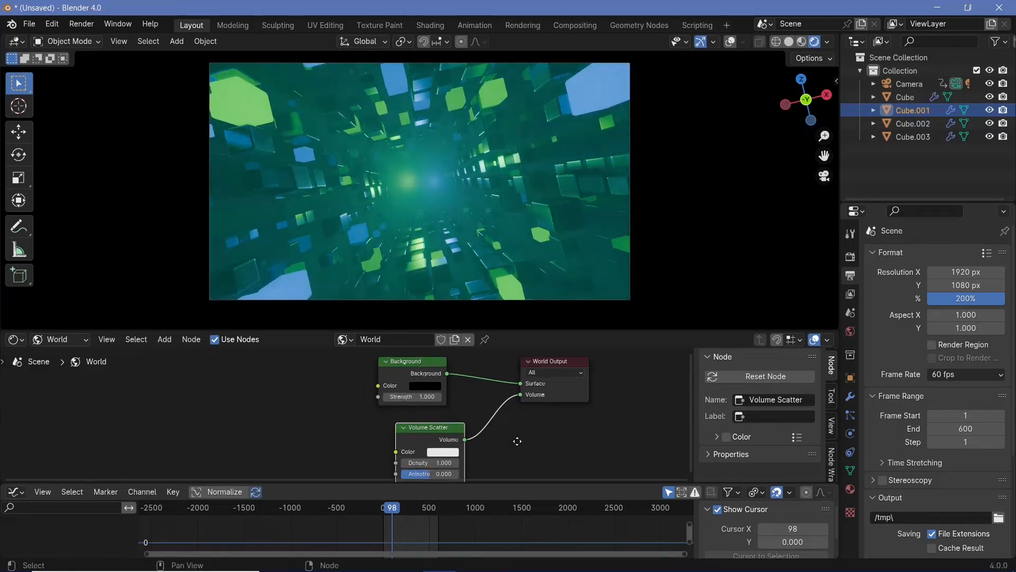
pyautogui.click(447, 461)
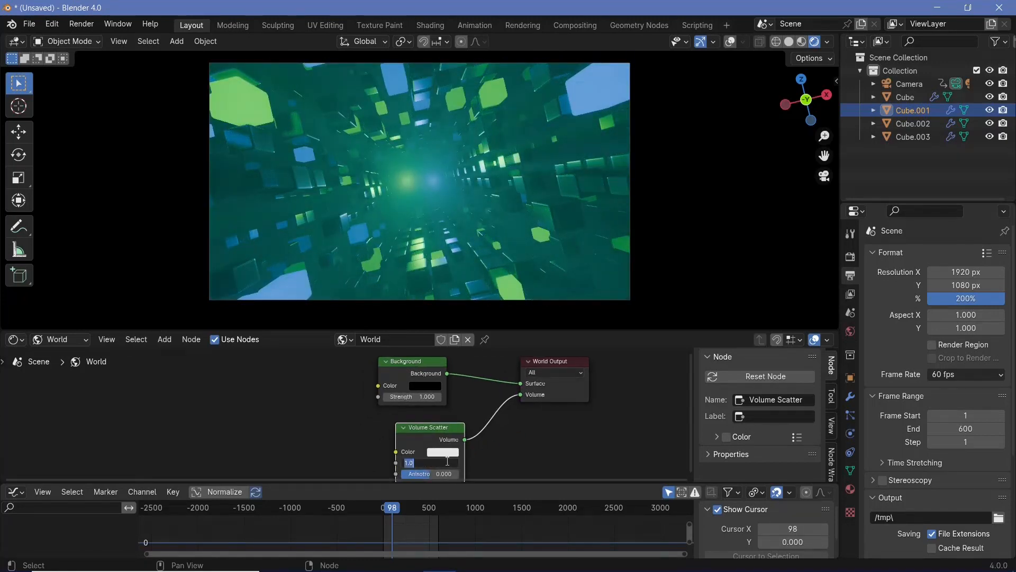
pyautogui.write('0.1')
pyautogui.press('Return')
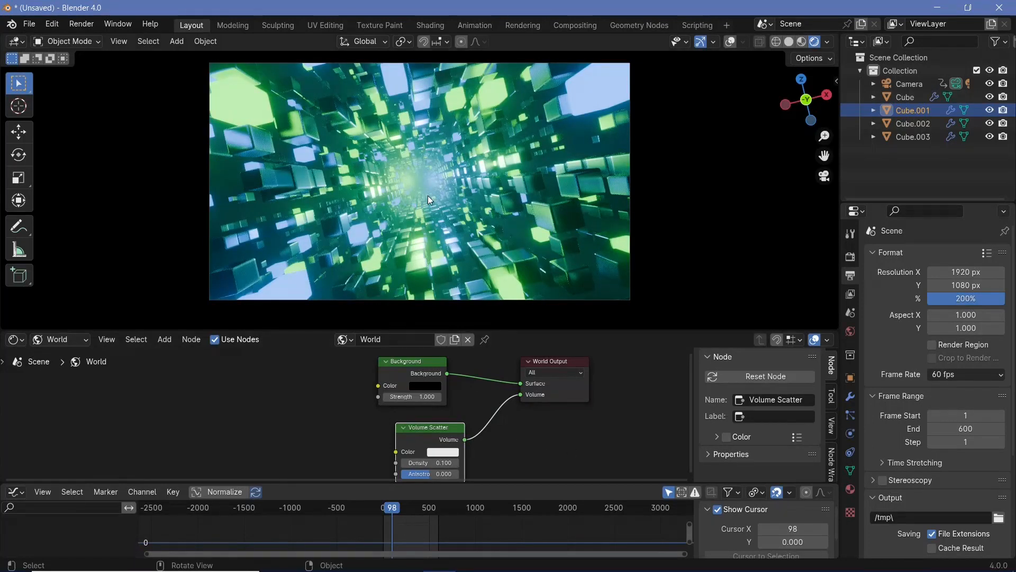
# Step: Examine the fog at the tunnel's far end at frame 300 and from frame 592 through frame 600
pyautogui.scroll(5, 428, 195)
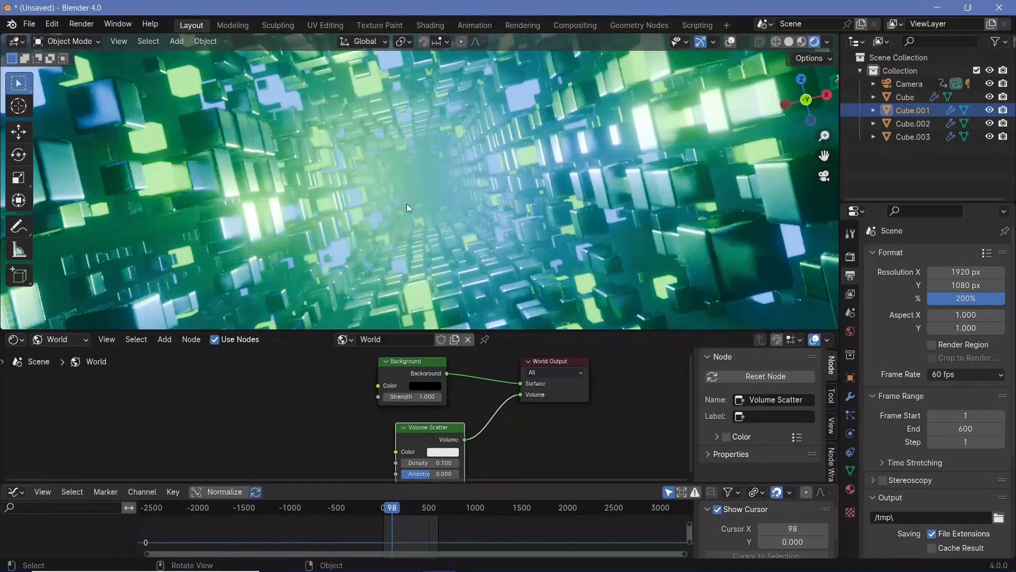
pyautogui.scroll(2, 406, 204)
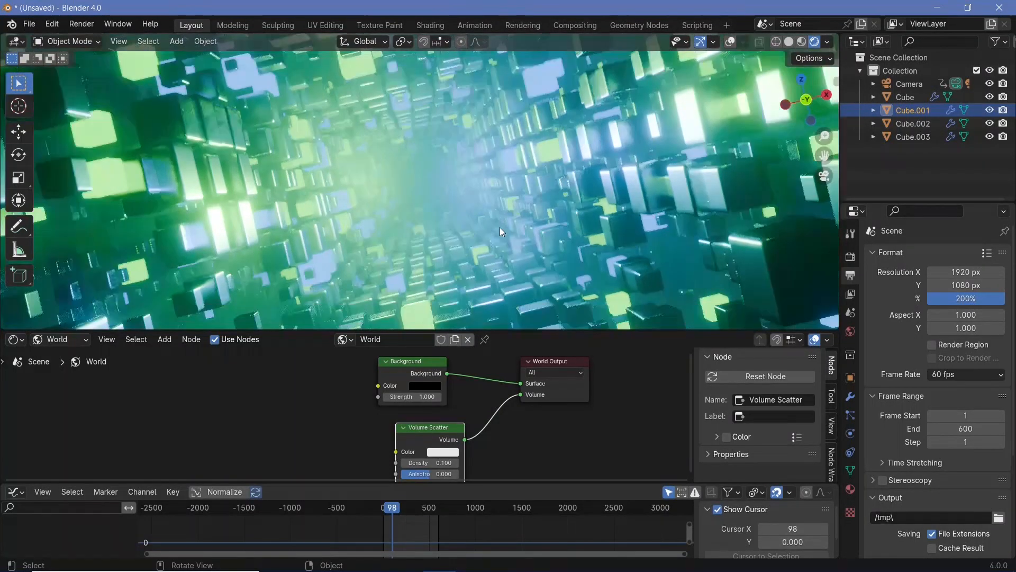
pyautogui.scroll(-3, 500, 227)
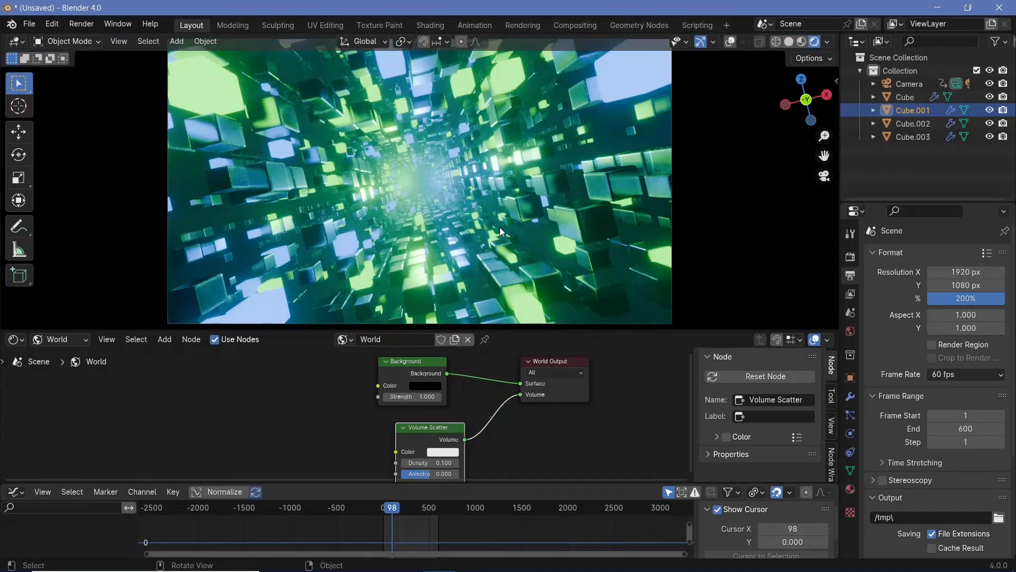
pyautogui.click(410, 529)
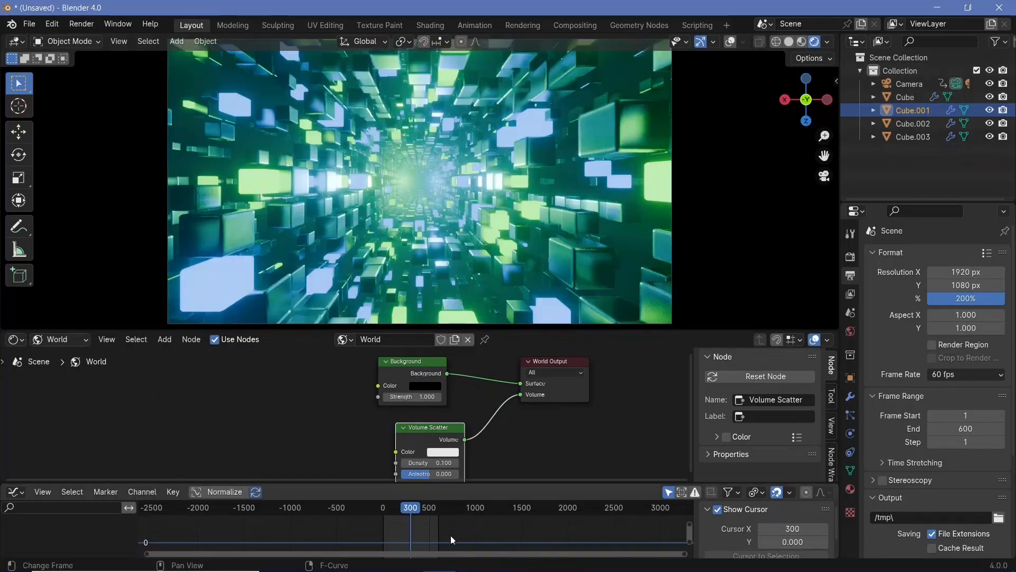
pyautogui.click(438, 513)
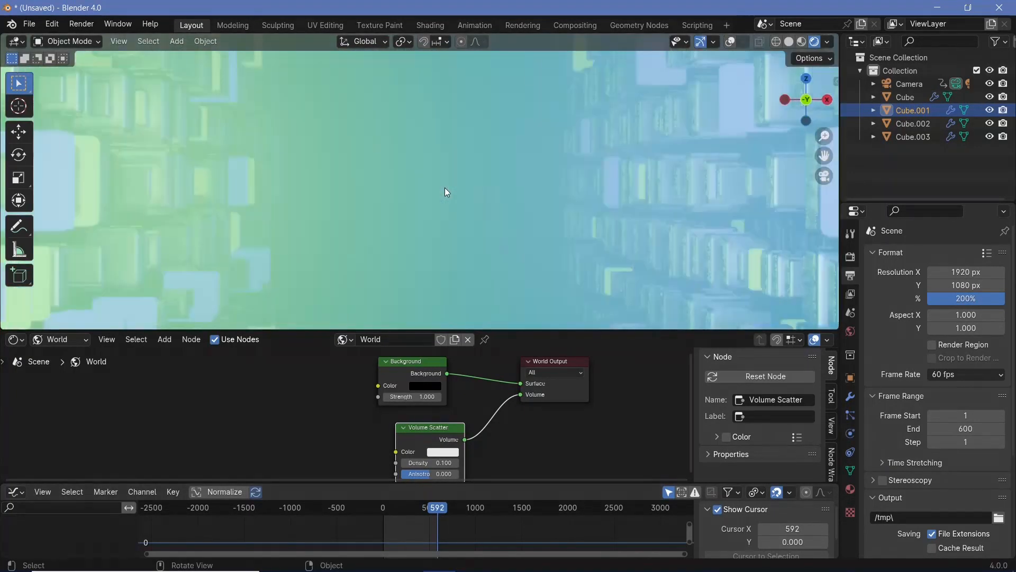
pyautogui.scroll(3, 444, 187)
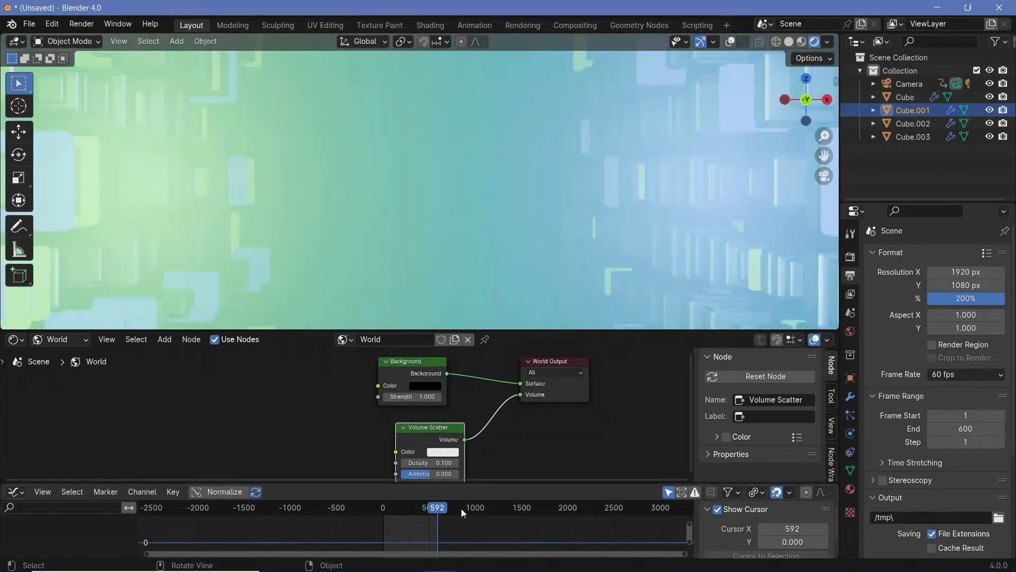
pyautogui.press('Right')
pyautogui.press('Right')
pyautogui.press('Right')
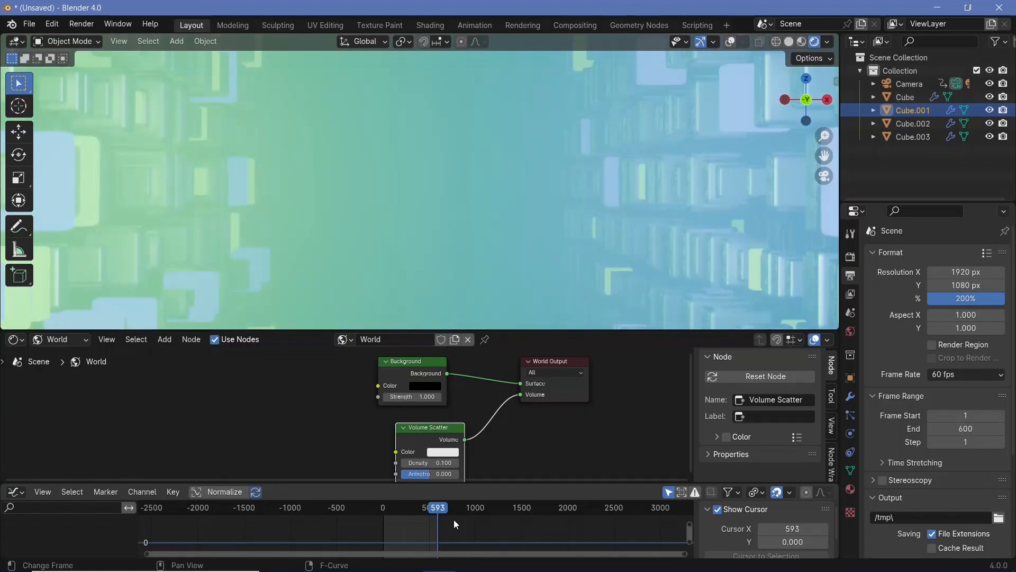
pyautogui.press('Right')
pyautogui.press('Right')
pyautogui.press('Right')
pyautogui.press('Right')
pyautogui.press('Right')
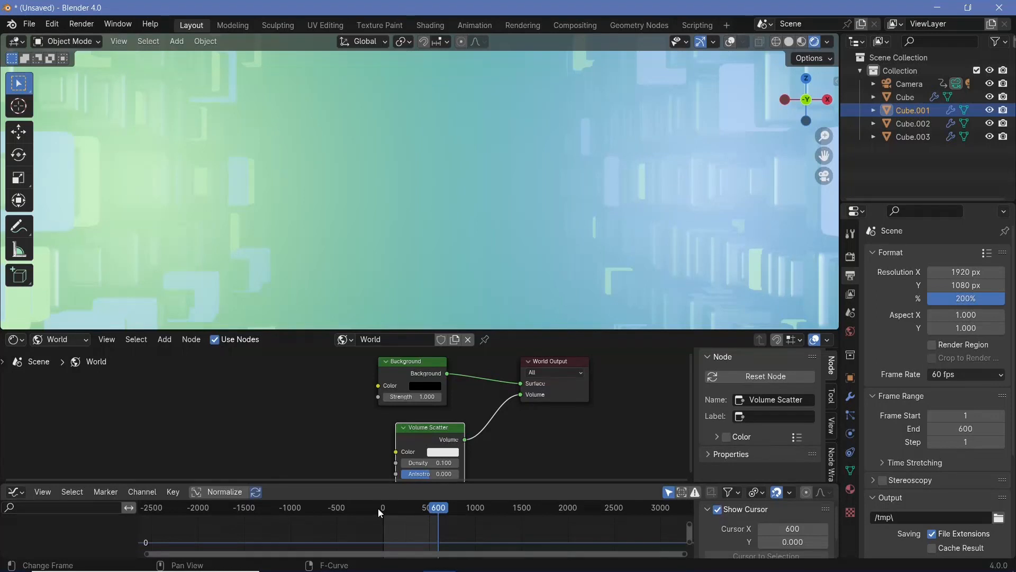
# Step: Go to frame 0 and set the Volume Scatter node's density to 0.2
pyautogui.click(379, 510)
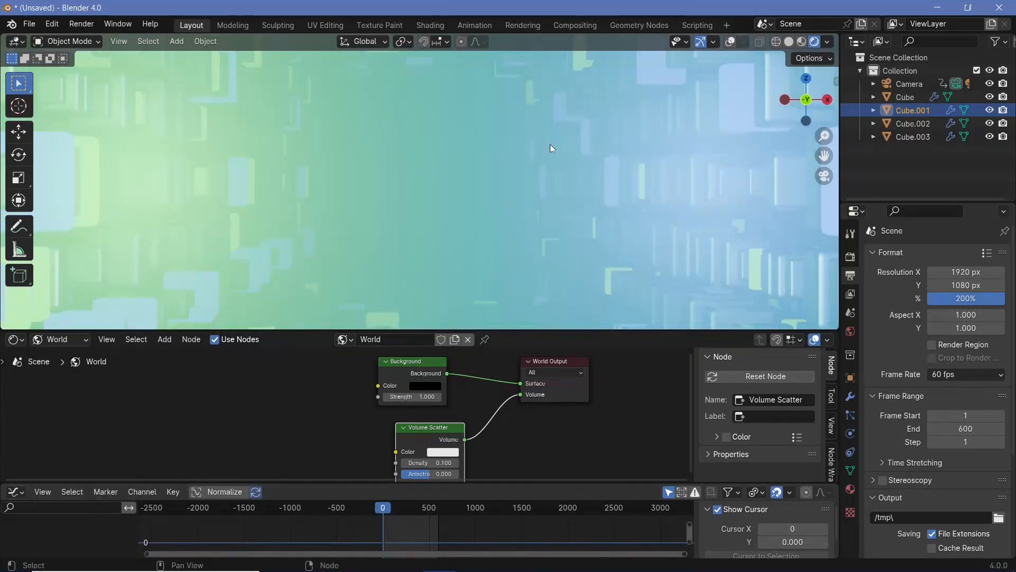
pyautogui.click(439, 463)
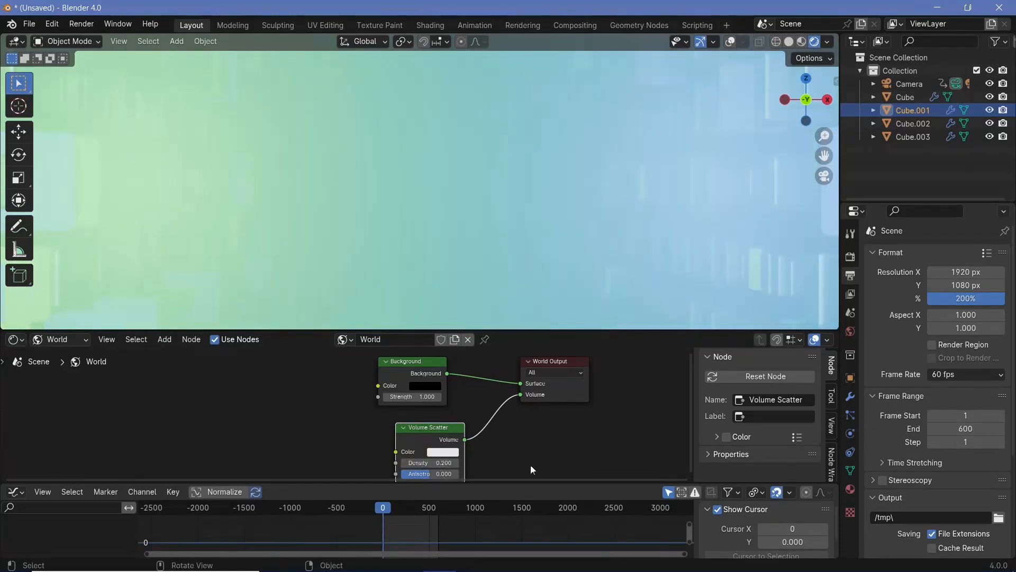
# Step: Go to frame 581 and set the radius of the blue point light parented to the camera to 0.5 m
pyautogui.click(437, 509)
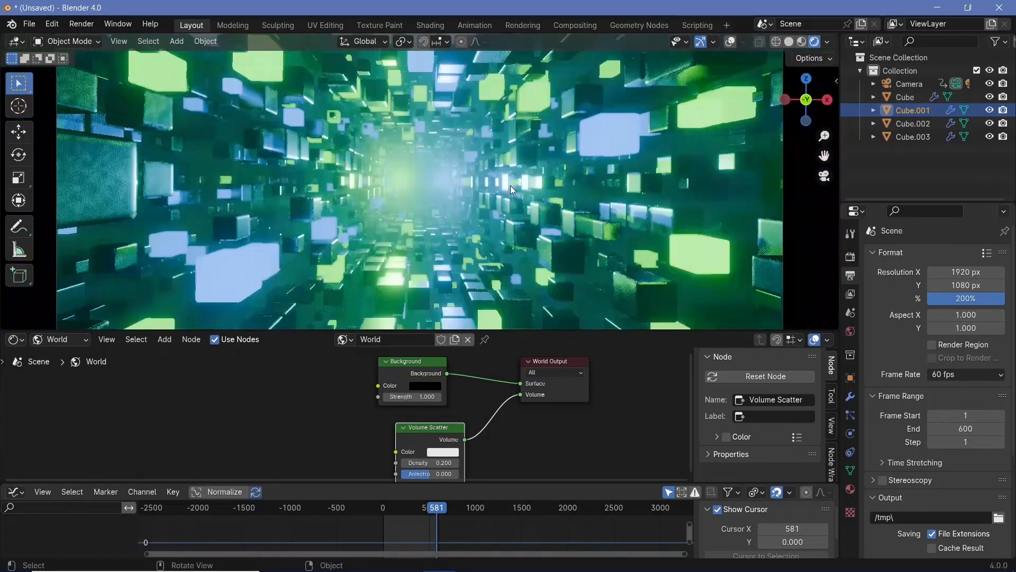
pyautogui.scroll(-1, 511, 185)
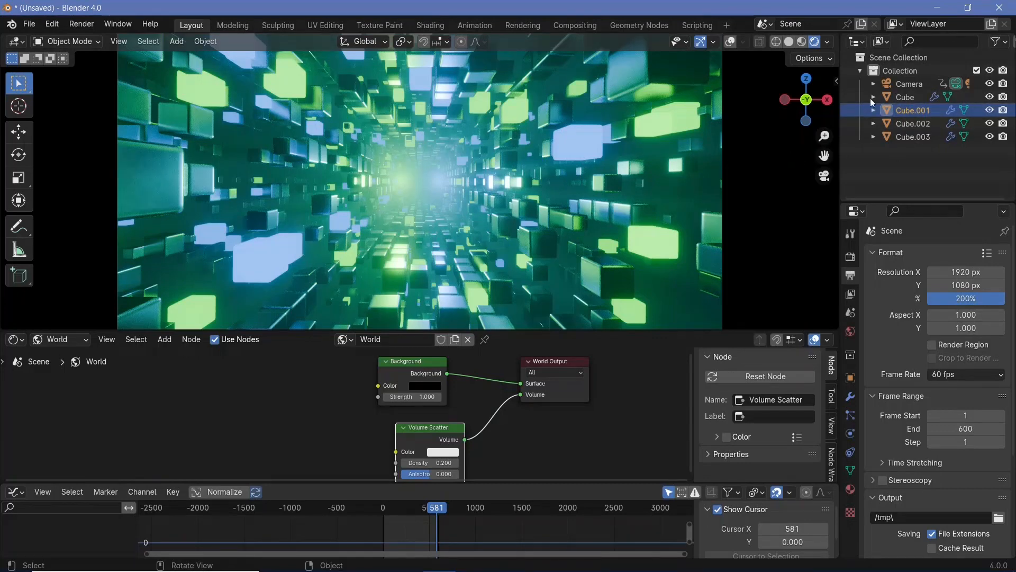
pyautogui.click(875, 84)
pyautogui.click(917, 124)
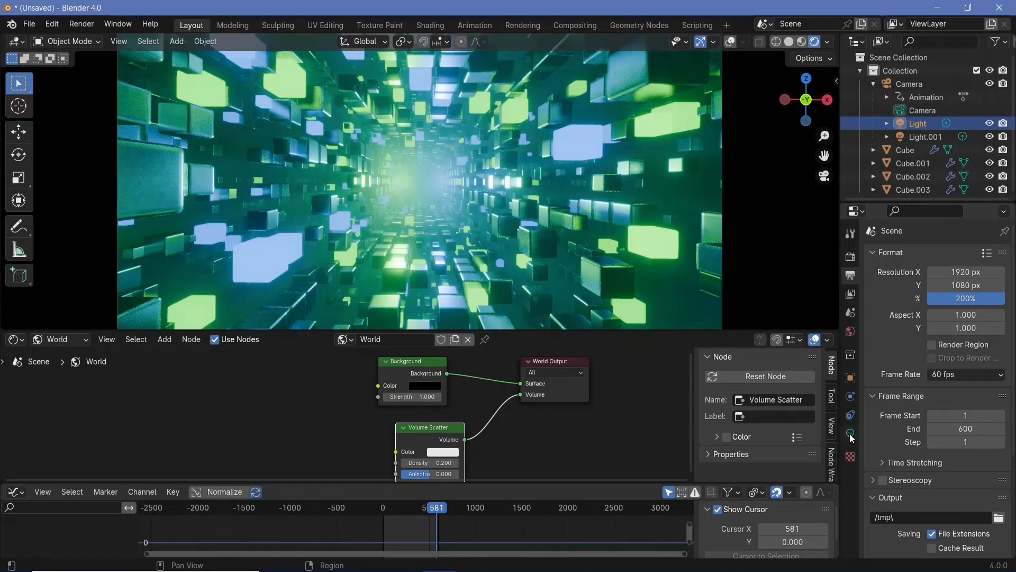
pyautogui.click(850, 434)
pyautogui.click(940, 409)
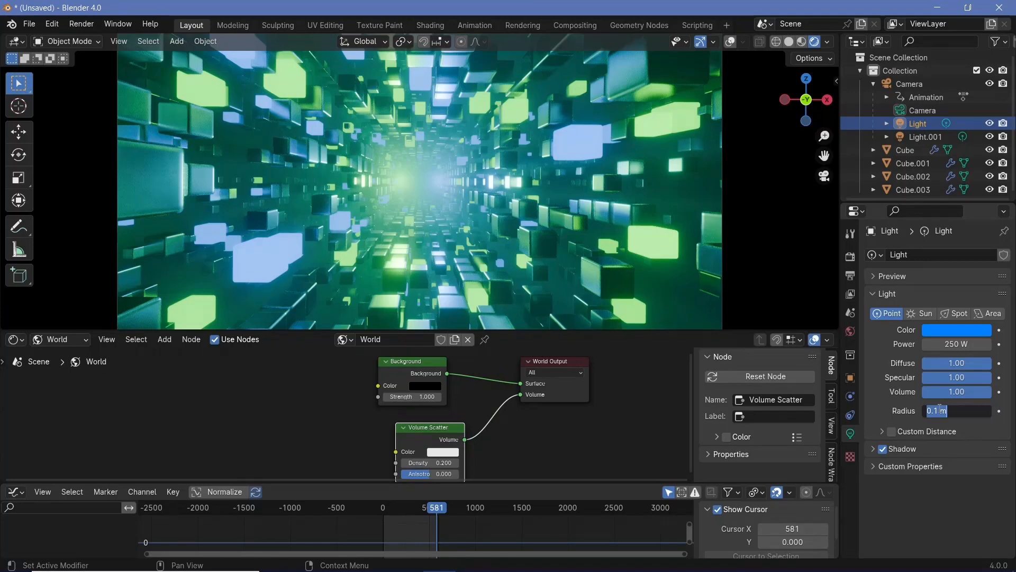
pyautogui.write('0.5')
pyautogui.press('Return')
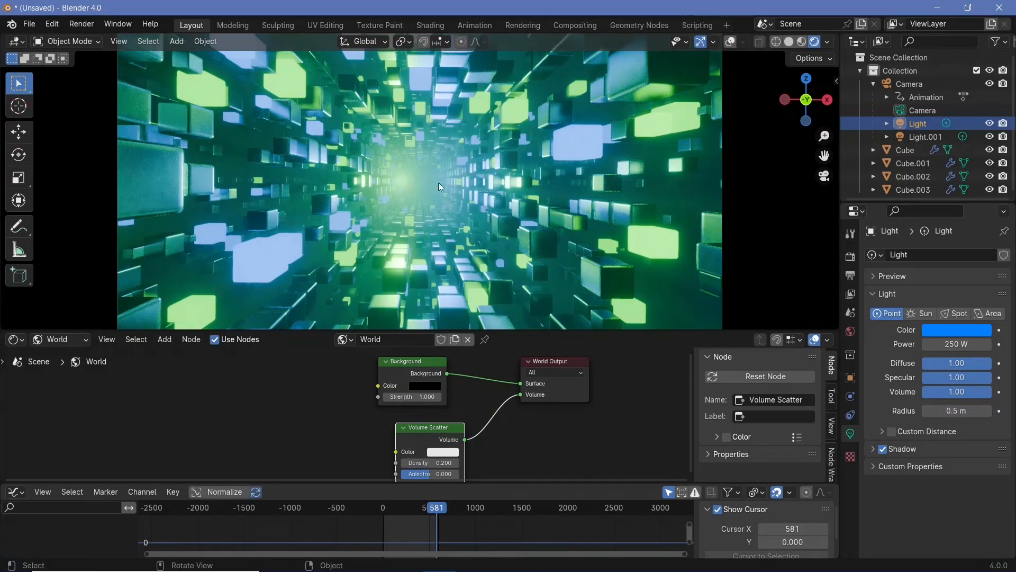
# Step: Set the radius of the green point light, Light.001, to 0.5 m
pyautogui.click(921, 137)
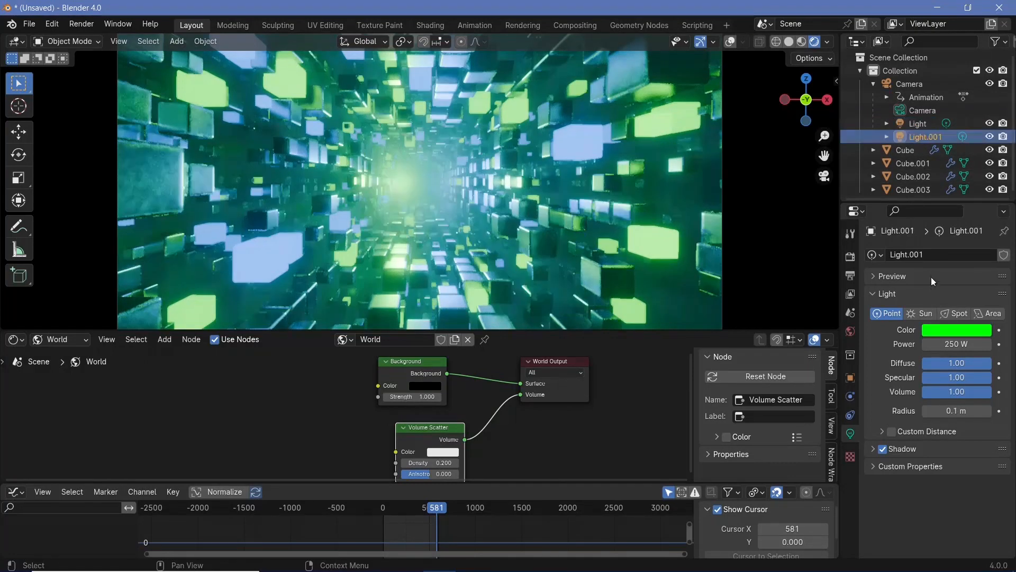
pyautogui.click(954, 410)
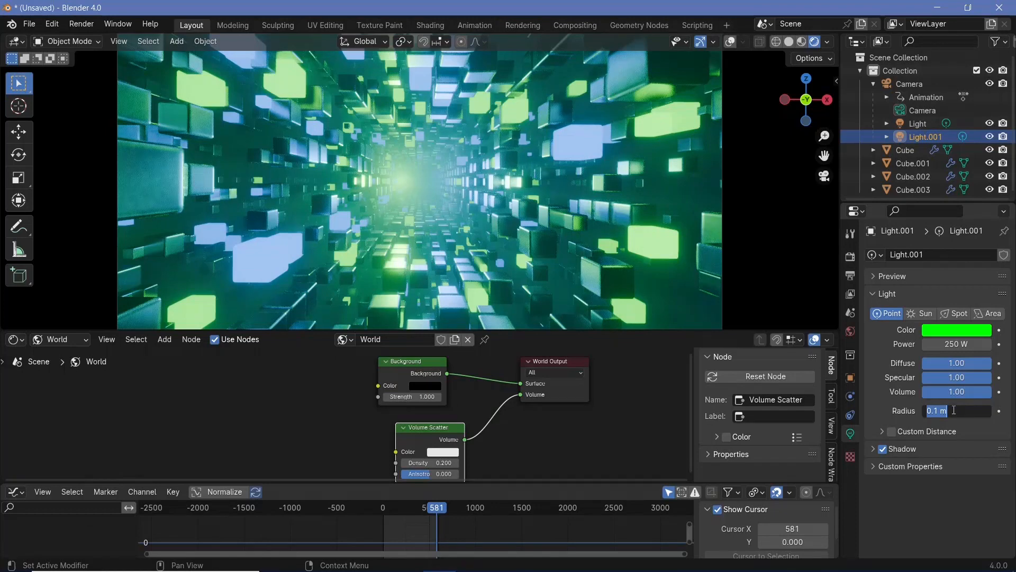
pyautogui.write('0.5')
pyautogui.press('Return')
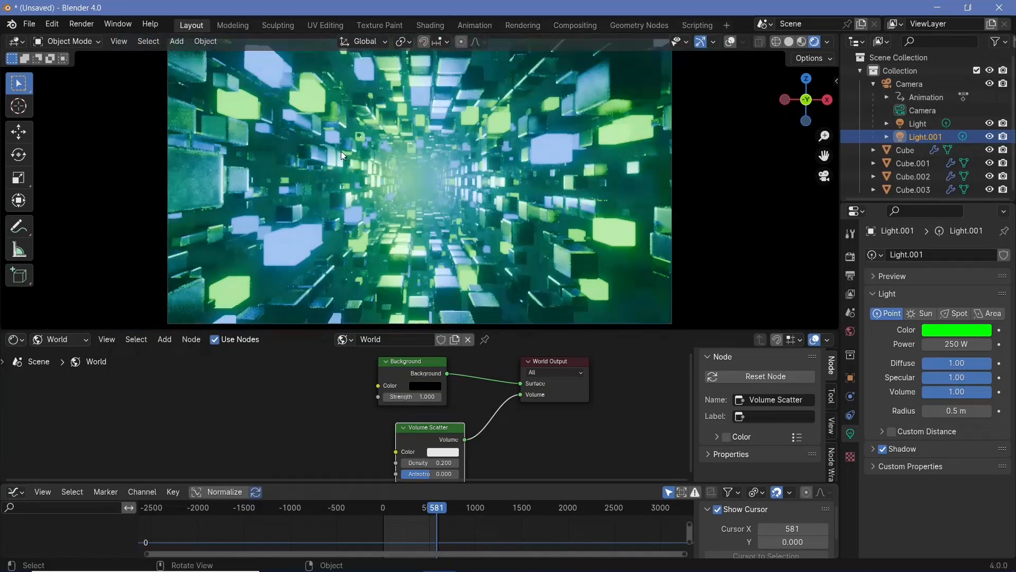
pyautogui.moveTo(340, 151); pyautogui.dragTo(398, 163, button='middle')
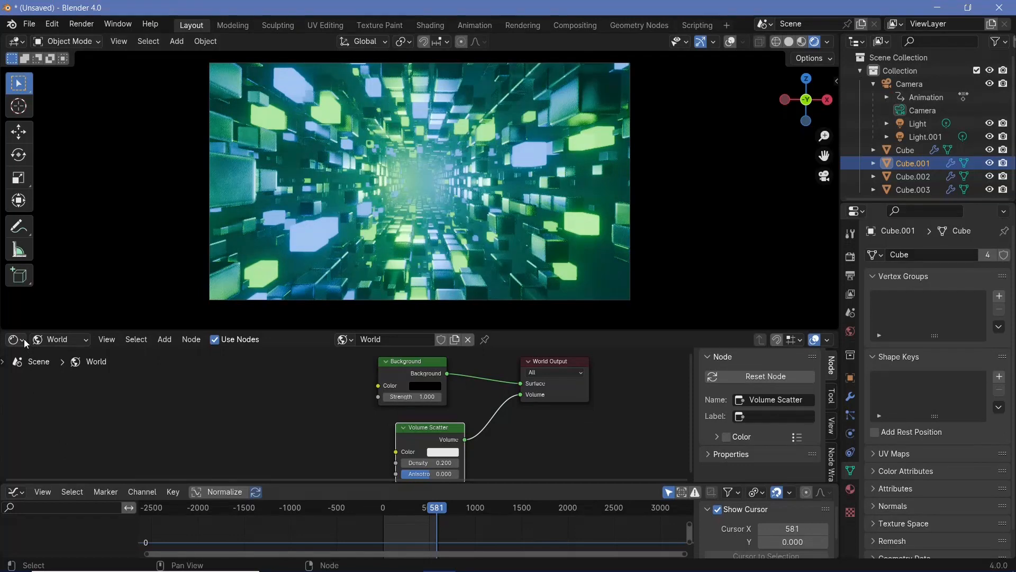
# Step: Examine the geometry node setup of Cube.001 alongside the tunnel in the camera view
pyautogui.click(23, 339)
pyautogui.click(65, 445)
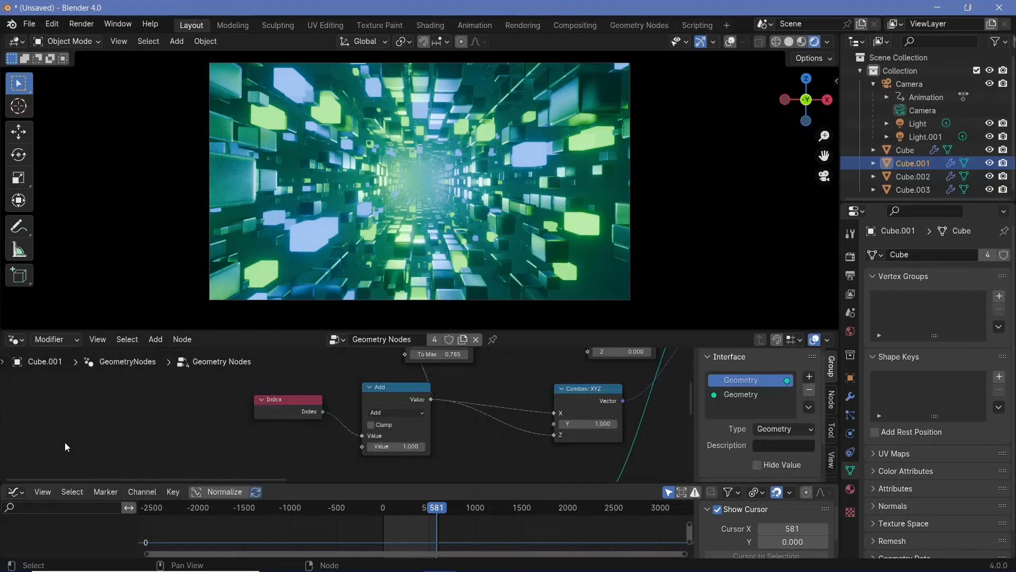
pyautogui.moveTo(601, 381); pyautogui.dragTo(463, 385, button='middle')
pyautogui.moveTo(582, 417); pyautogui.dragTo(531, 373, button='middle')
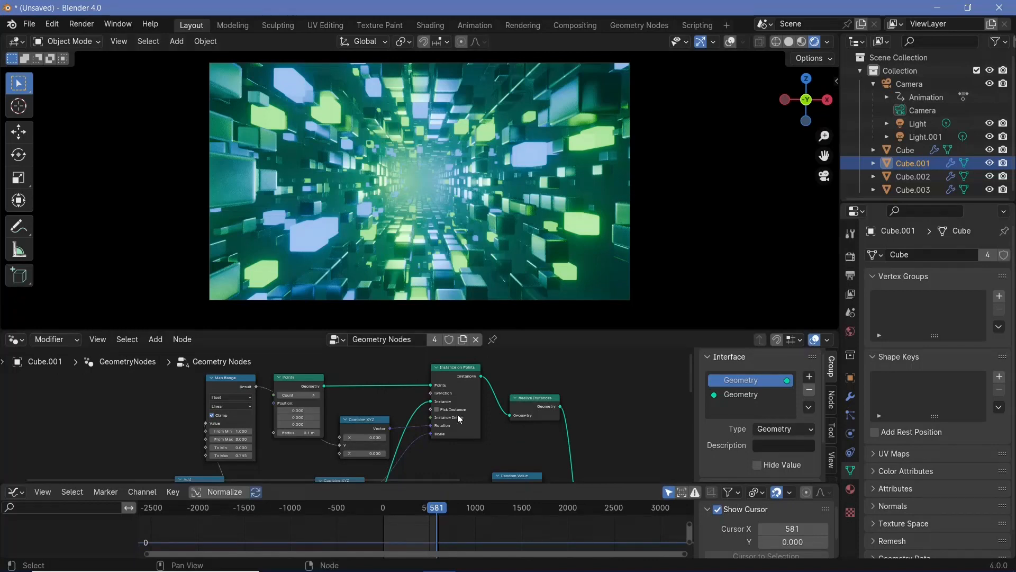
pyautogui.moveTo(394, 452); pyautogui.dragTo(389, 418, button='middle')
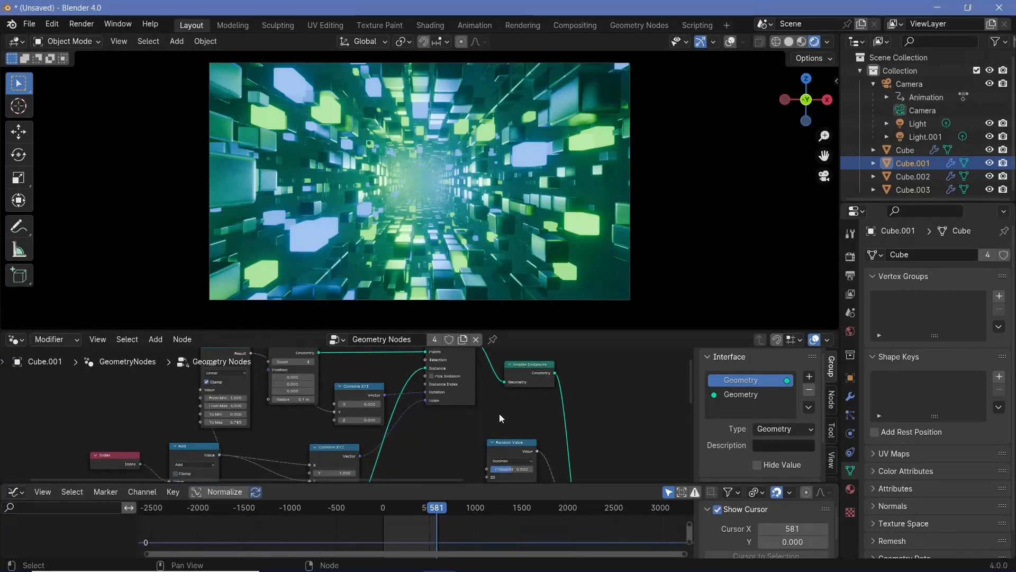
pyautogui.scroll(-4, 504, 229)
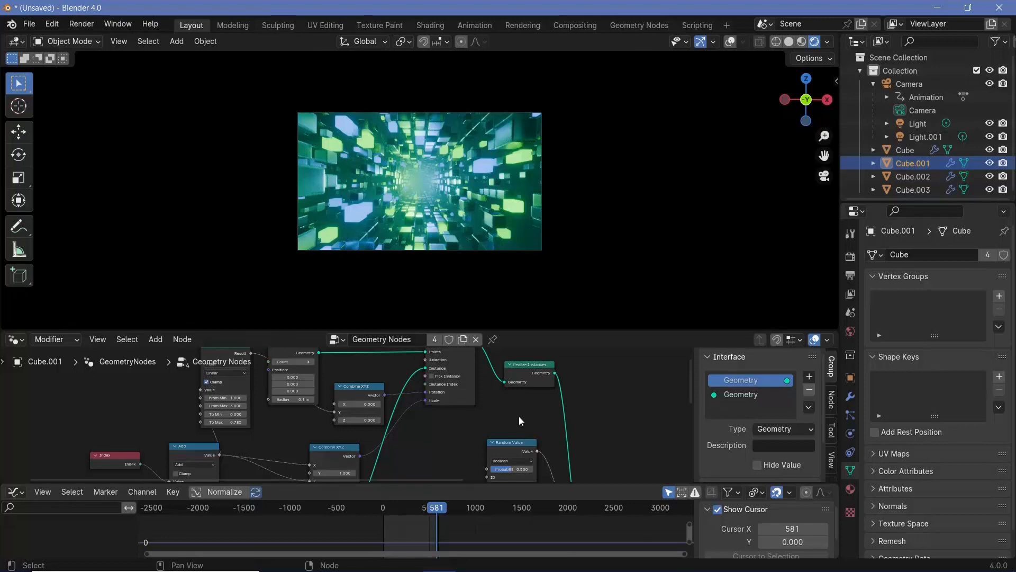
pyautogui.scroll(3, 446, 230)
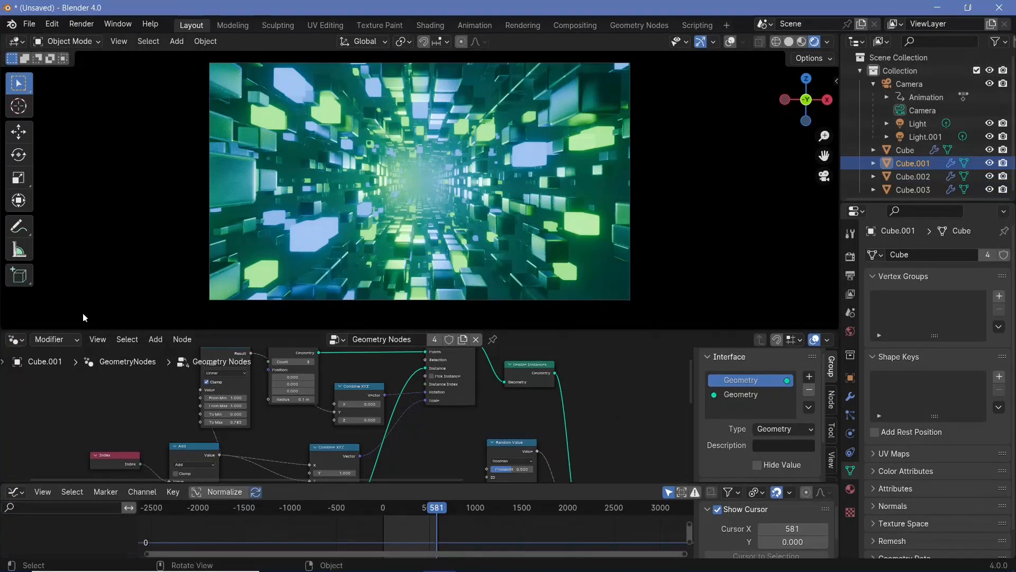
# Step: Switch the node editor to Cube.001's object material shader and set the Emission node's strength to 10
pyautogui.click(16, 339)
pyautogui.click(65, 462)
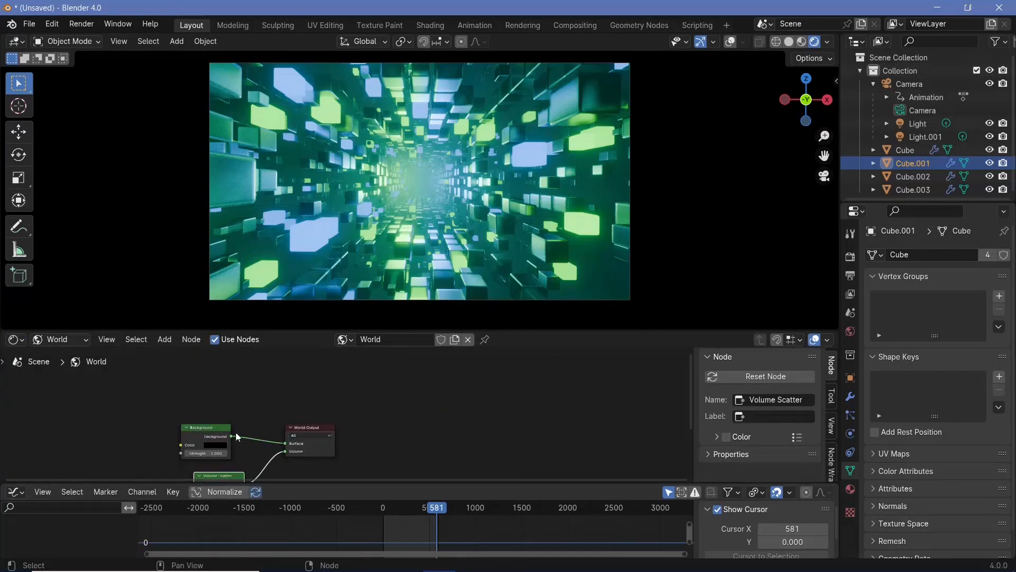
pyautogui.click(62, 341)
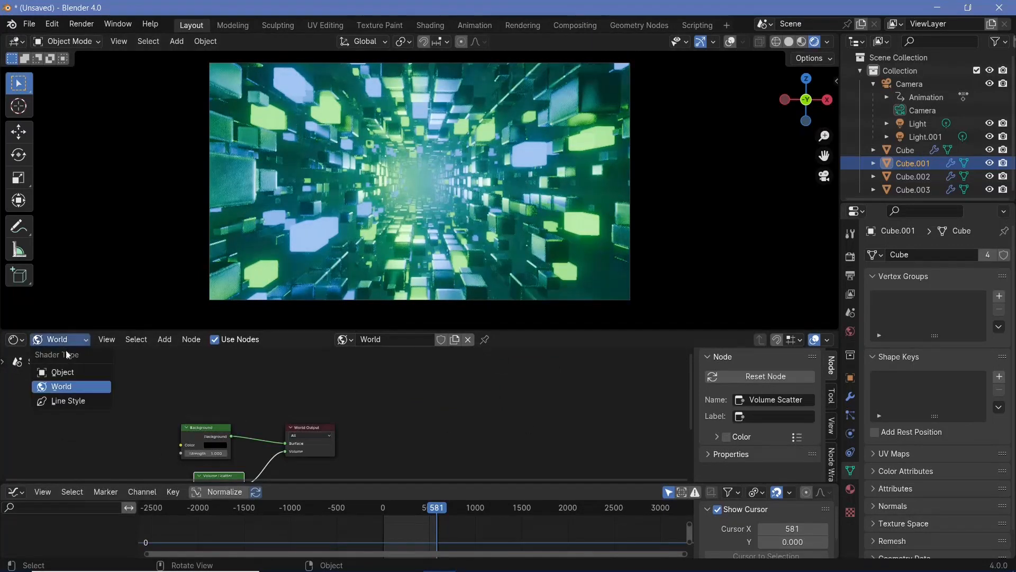
pyautogui.click(75, 372)
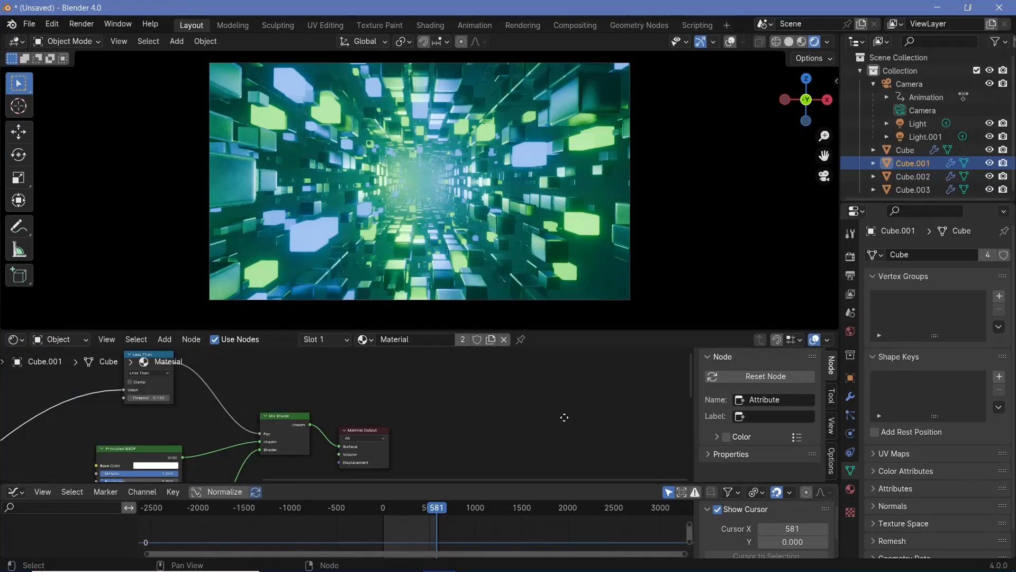
pyautogui.moveTo(564, 417); pyautogui.dragTo(734, 258, button='middle')
pyautogui.scroll(5, 349, 417)
pyautogui.moveTo(324, 443); pyautogui.dragTo(354, 444)
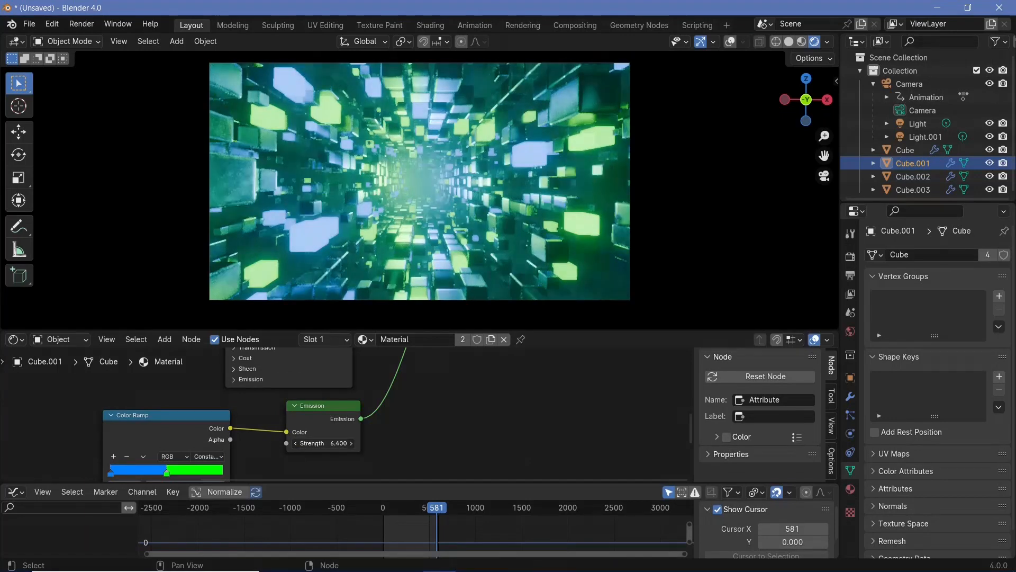
pyautogui.click(323, 442)
pyautogui.press('BackSpace')
pyautogui.write('10')
pyautogui.press('Return')
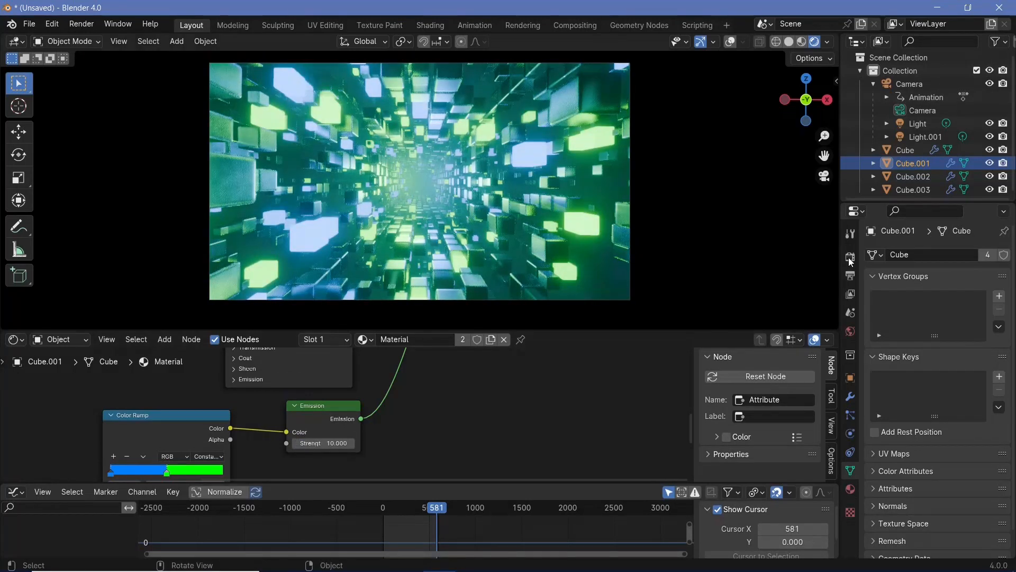
# Step: Set the color management look to Very High Contrast in the render settings
pyautogui.click(849, 257)
pyautogui.scroll(-6, 893, 509)
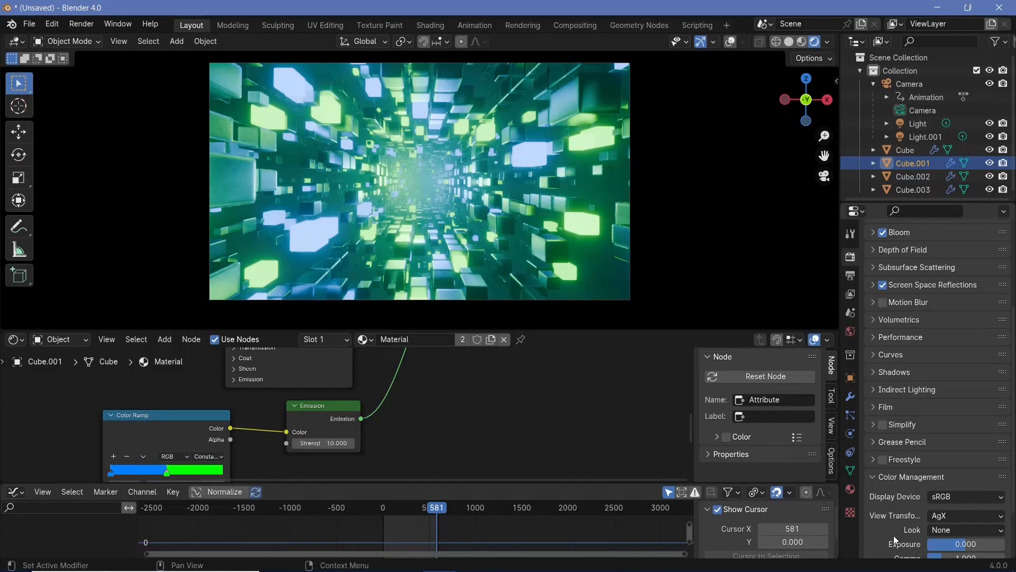
pyautogui.click(934, 530)
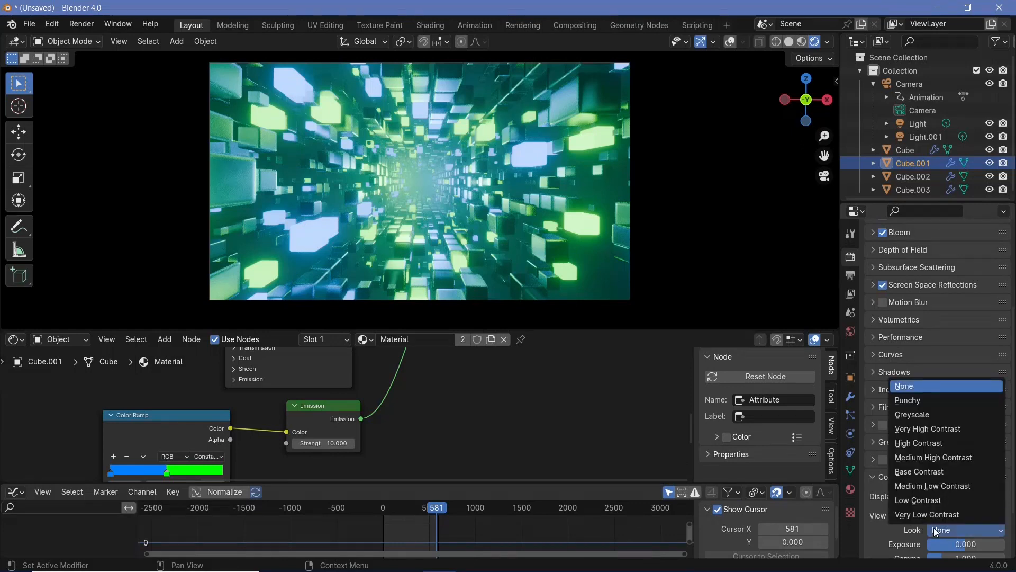
pyautogui.click(933, 443)
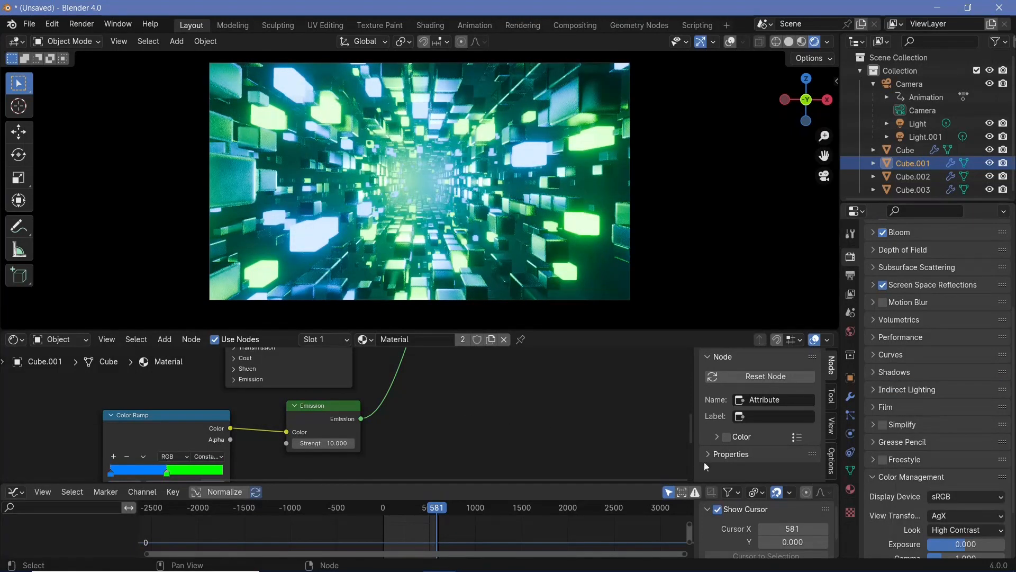
pyautogui.hotkey('ctrl', 'z')
# Step: Enable volumetric shadows and motion blur in the render settings
pyautogui.scroll(2, 875, 350)
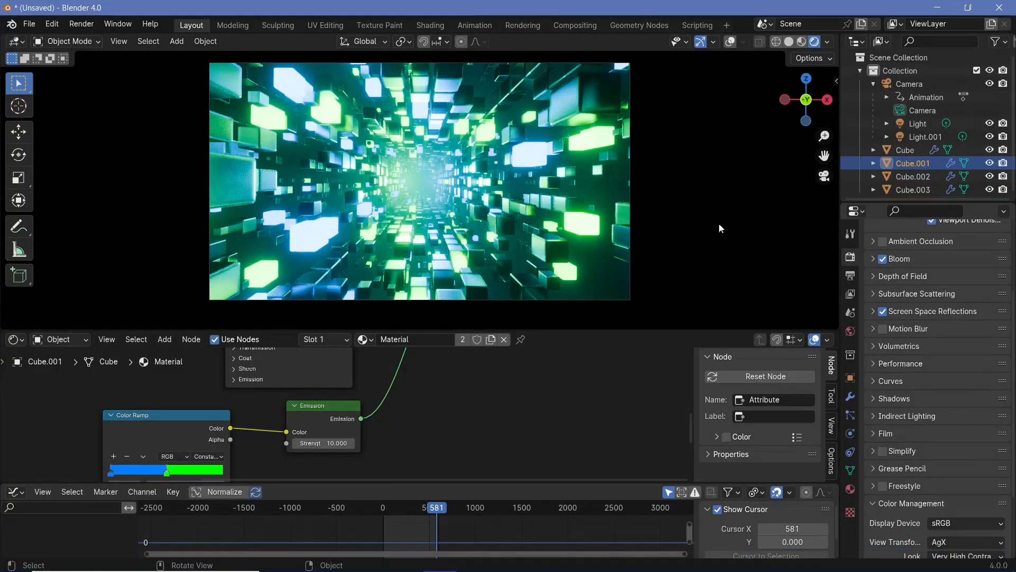
pyautogui.click(873, 347)
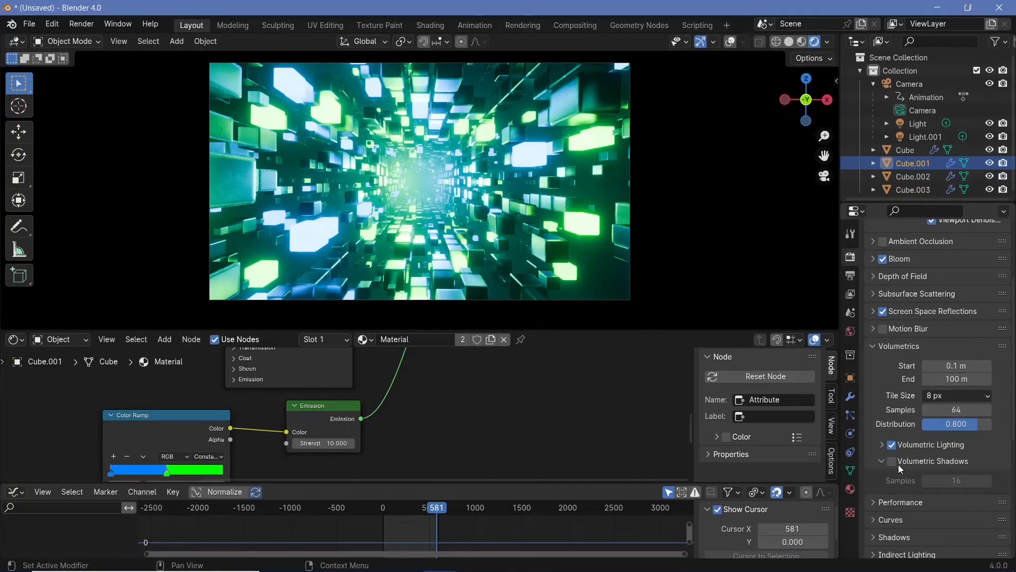
pyautogui.click(890, 463)
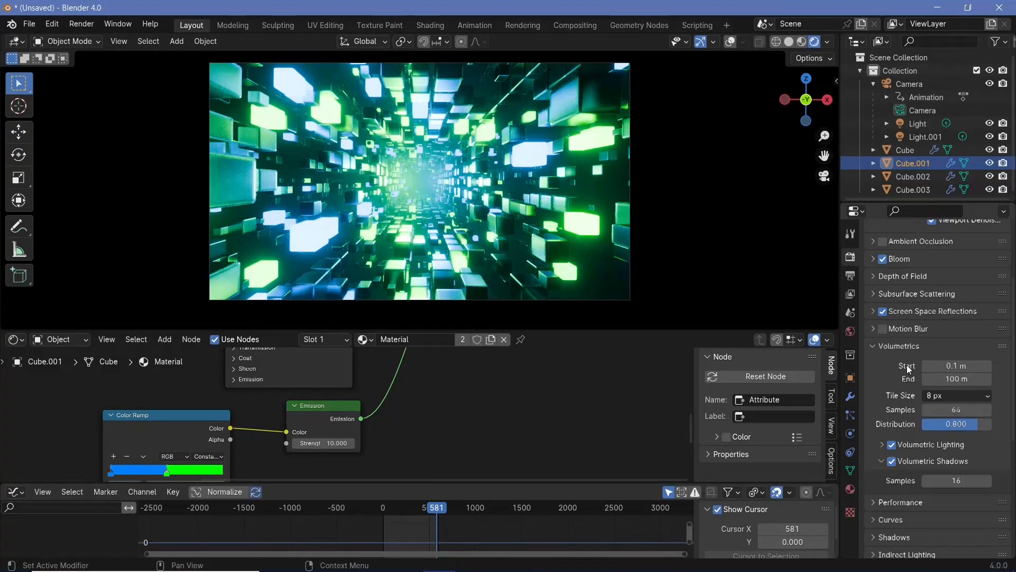
pyautogui.scroll(-4, 906, 364)
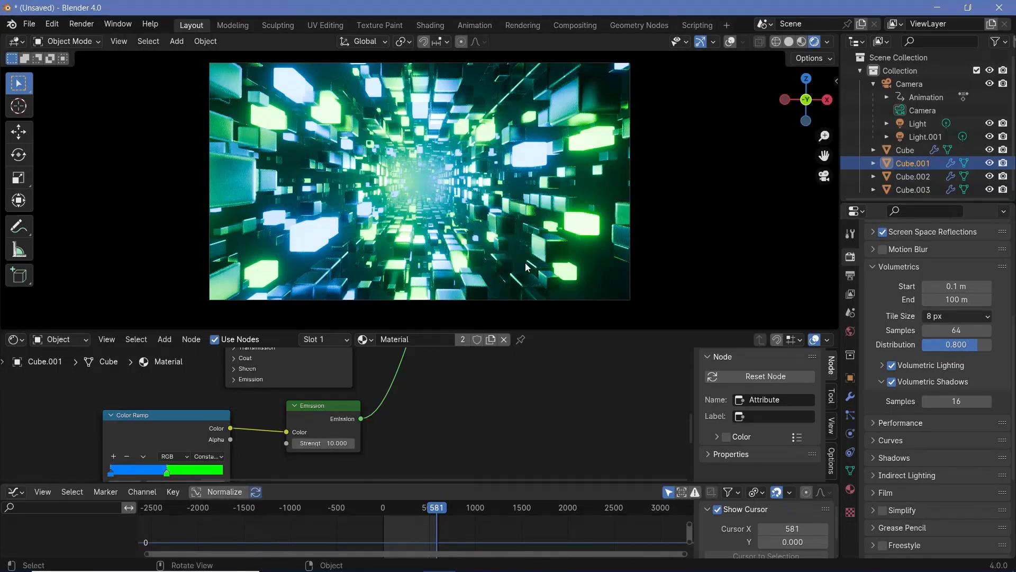
pyautogui.press('space')
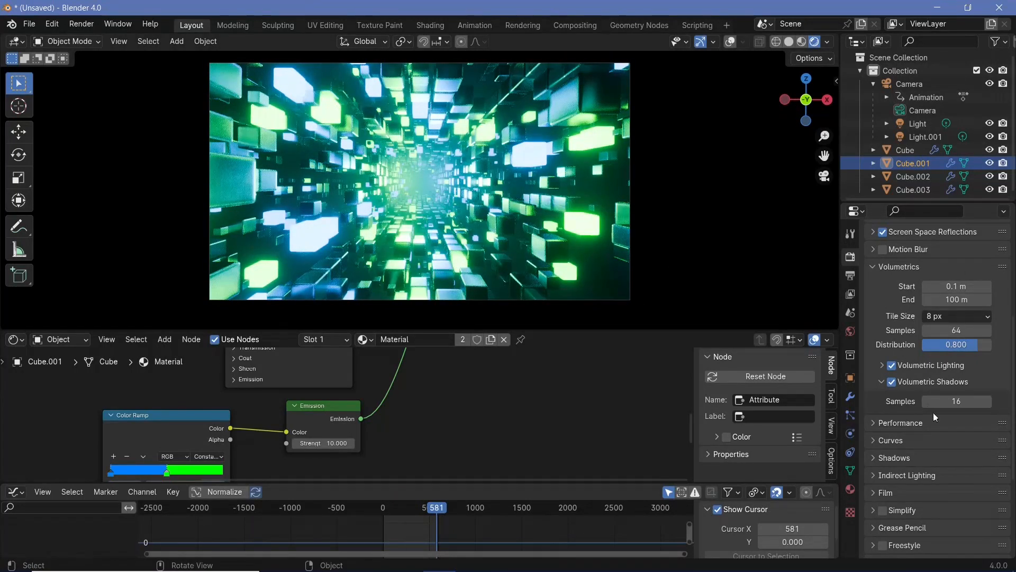
pyautogui.click(881, 249)
pyautogui.click(874, 250)
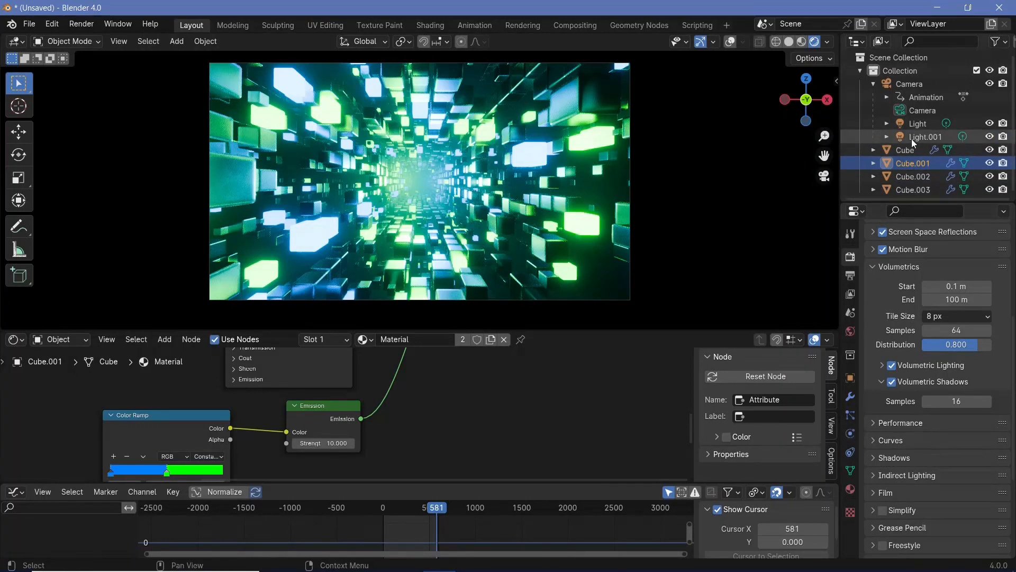
# Step: Enable depth of field on the camera and set its F-Stop to 1.2
pyautogui.click(909, 84)
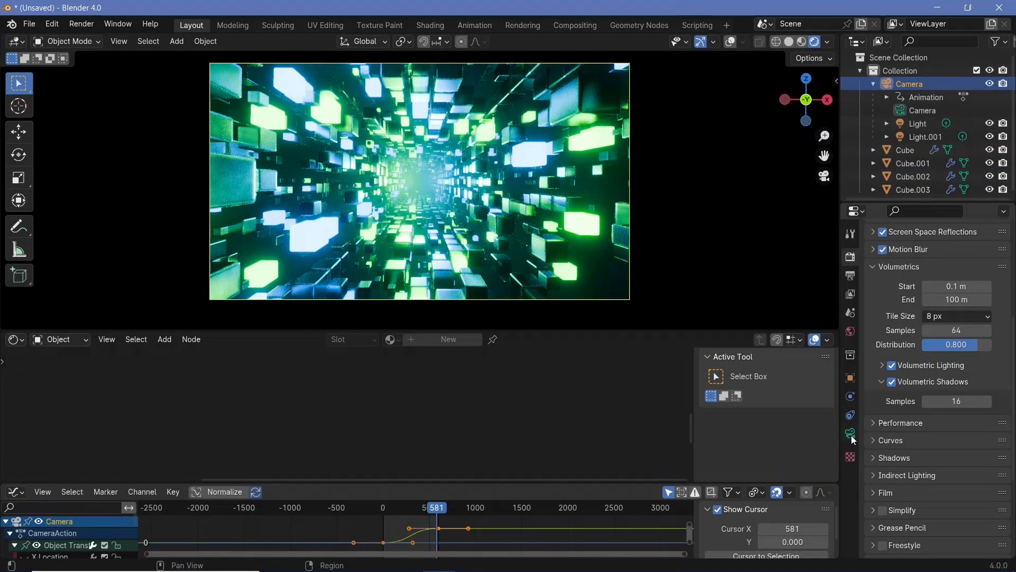
pyautogui.click(851, 435)
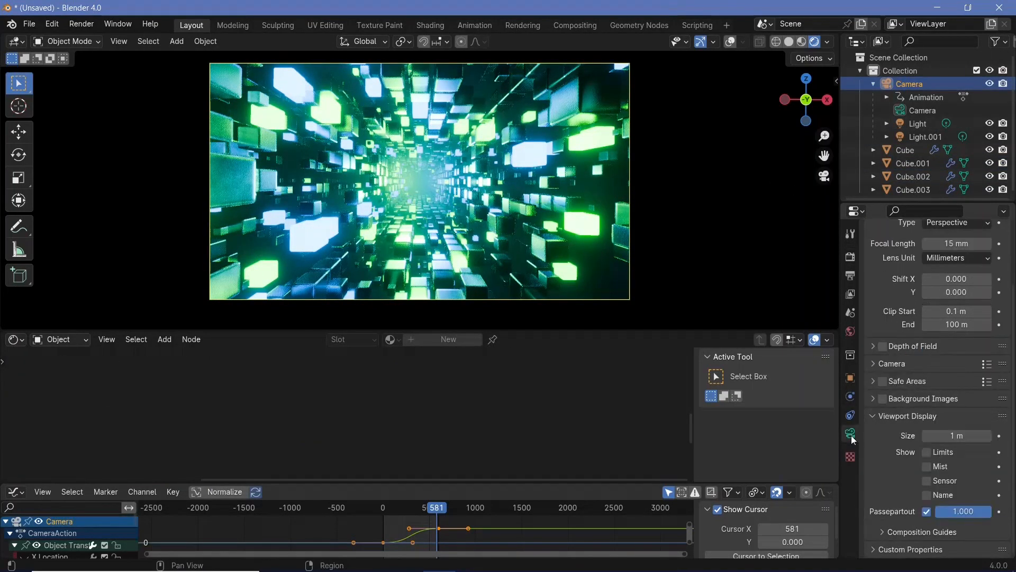
pyautogui.click(882, 345)
pyautogui.click(871, 344)
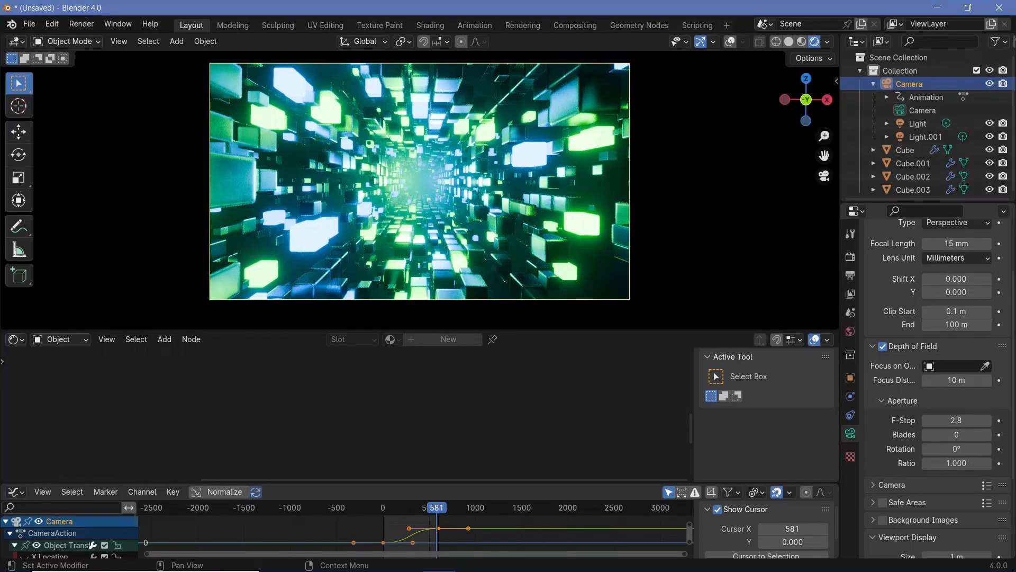
pyautogui.click(956, 420)
pyautogui.write('1.')
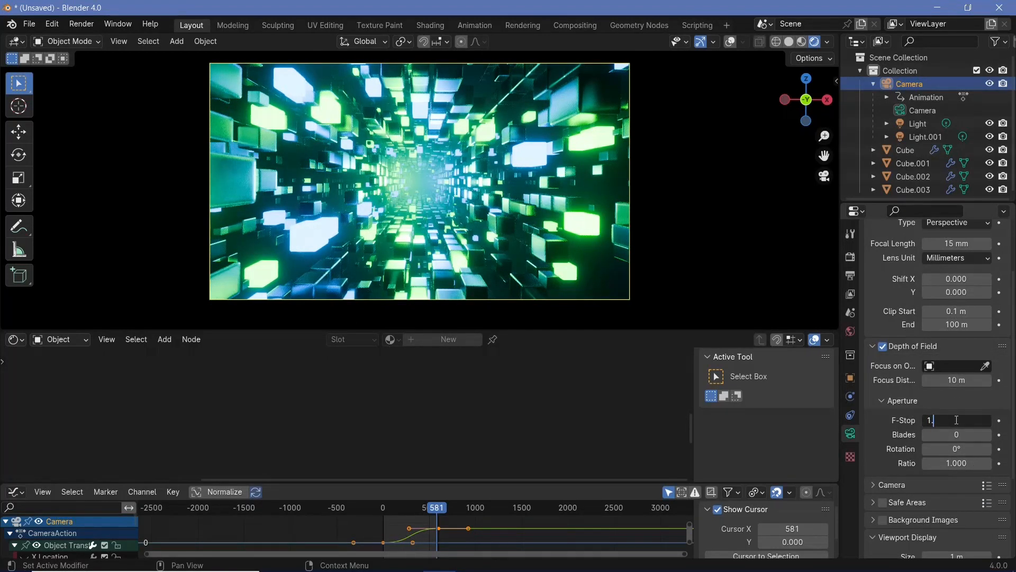
pyautogui.write('2')
pyautogui.press('Return')
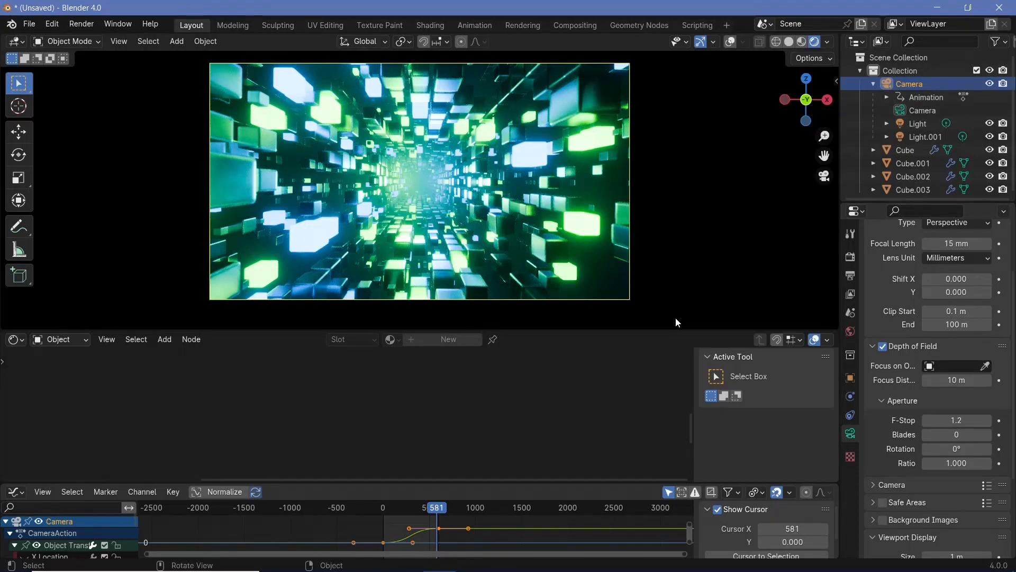
# Step: Set the render output path to // and the file format to FFmpeg Video
pyautogui.click(851, 276)
pyautogui.scroll(-3, 894, 371)
pyautogui.click(901, 371)
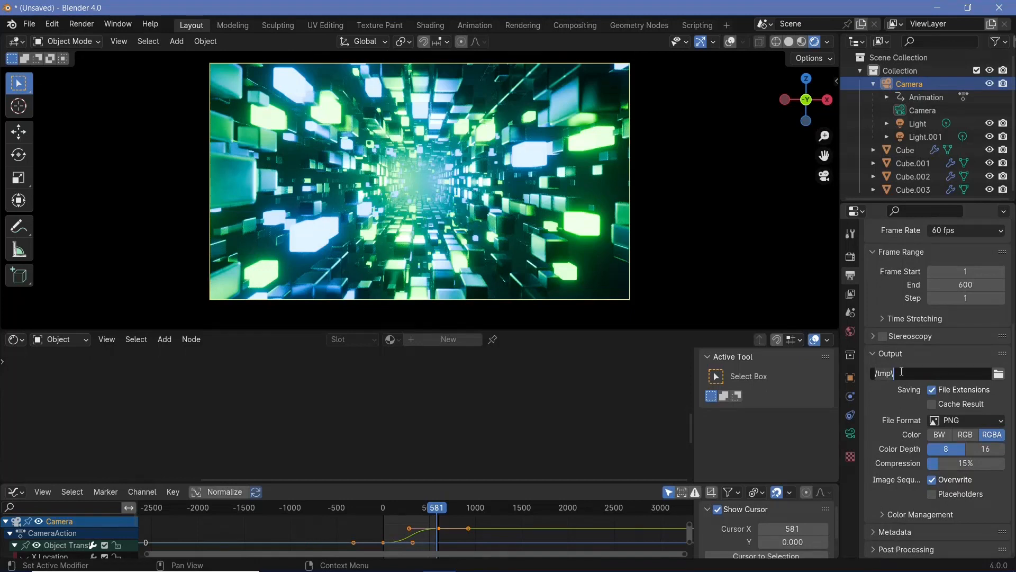
pyautogui.hotkey('ctrl', 'a')
pyautogui.write('//')
pyautogui.click(935, 420)
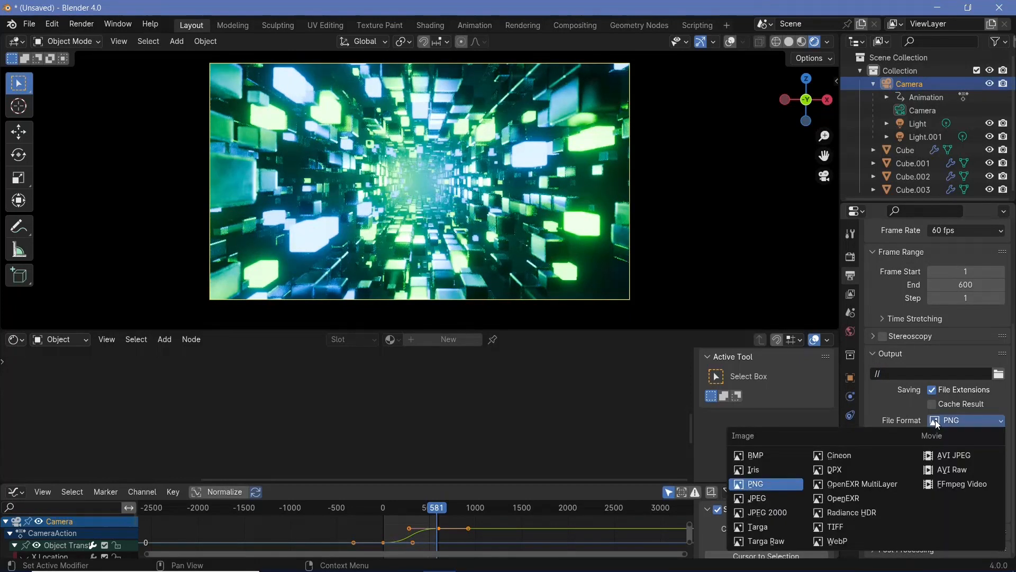
pyautogui.click(942, 484)
# Step: Set the video encoding container to MPEG-4 and the output quality to Perceptually Lossless
pyautogui.scroll(2, 941, 484)
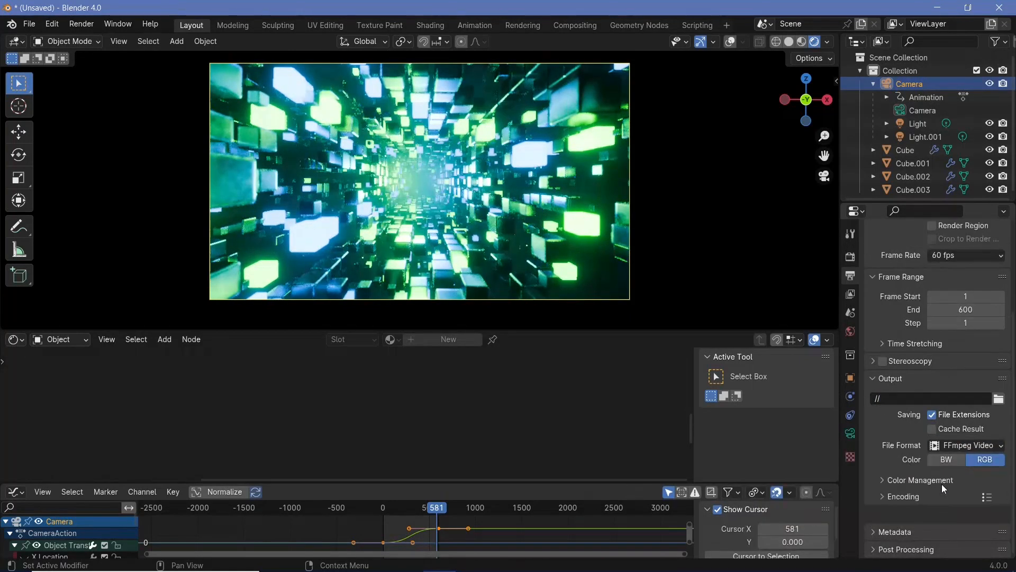
pyautogui.click(896, 514)
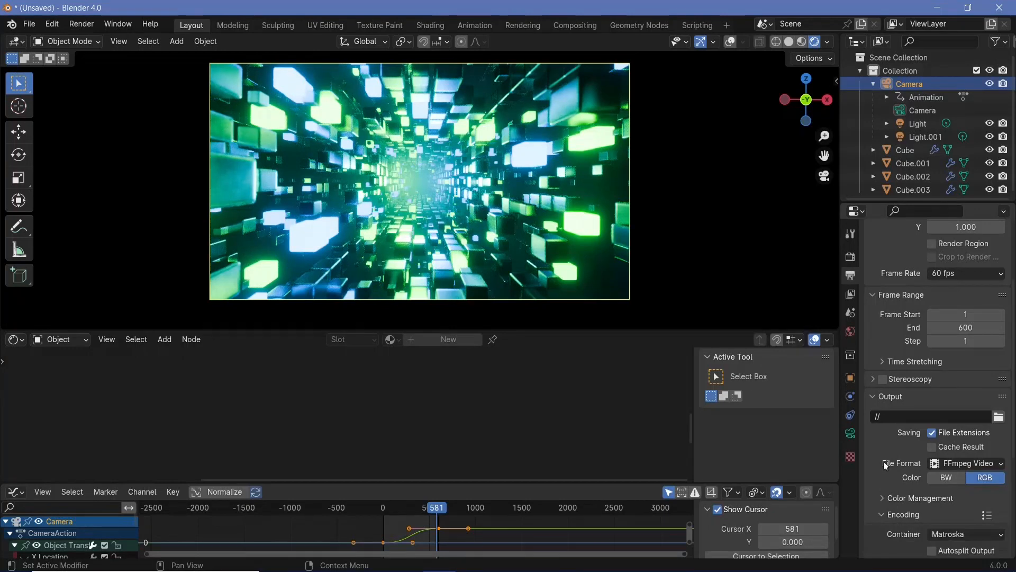
pyautogui.scroll(-3, 939, 498)
pyautogui.scroll(-2, 939, 498)
pyautogui.click(949, 402)
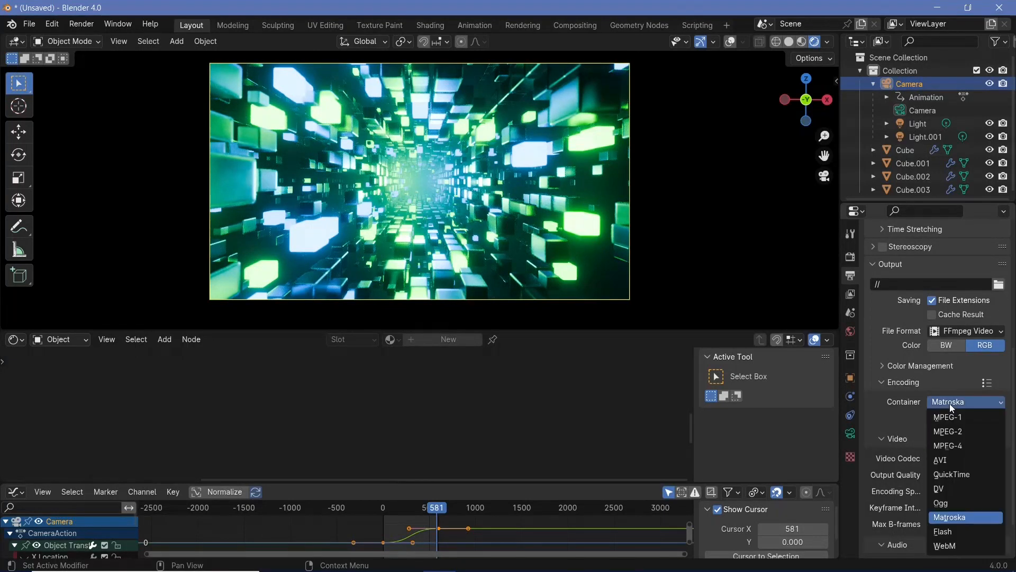
pyautogui.click(953, 446)
pyautogui.click(946, 475)
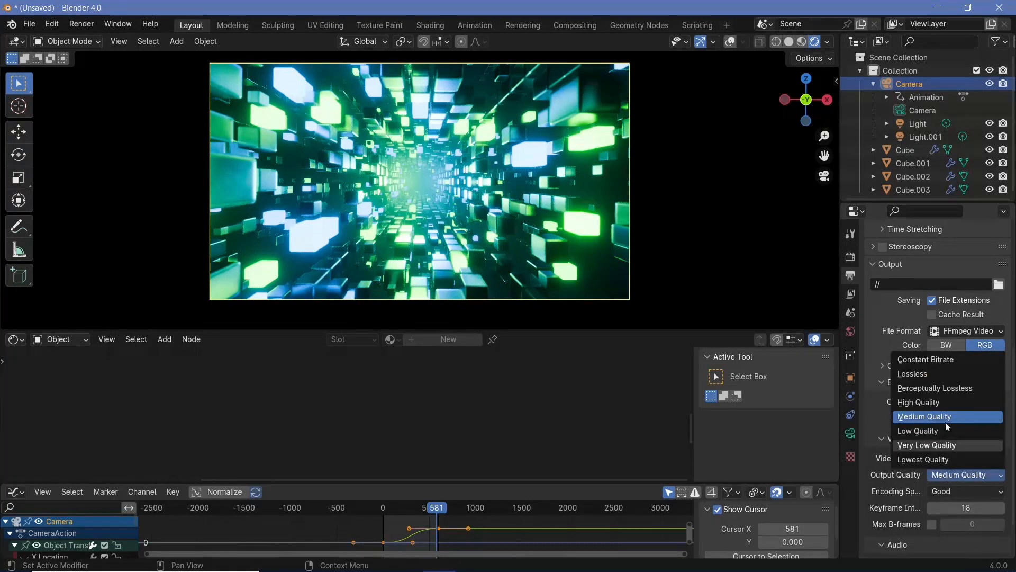
pyautogui.click(942, 387)
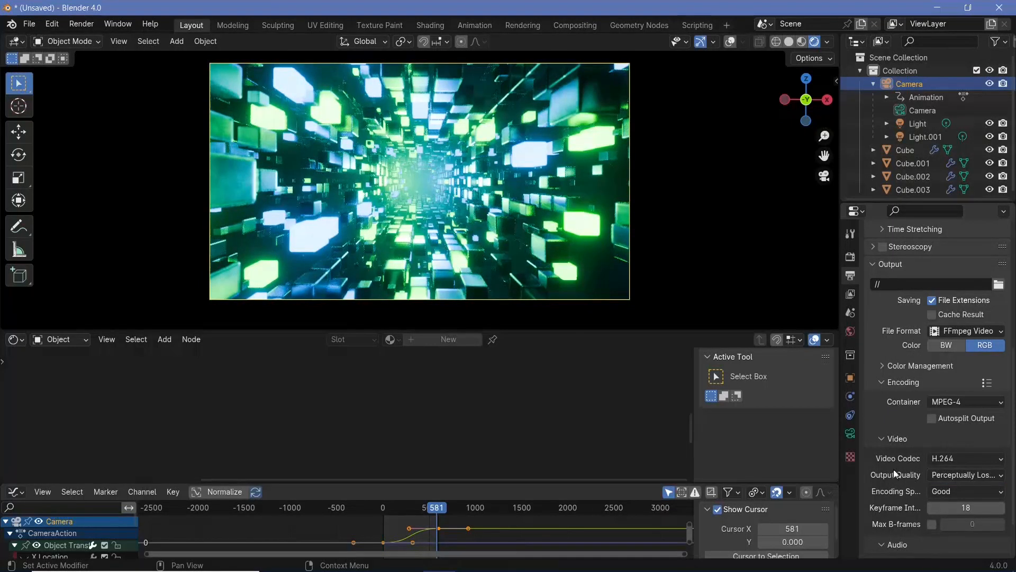